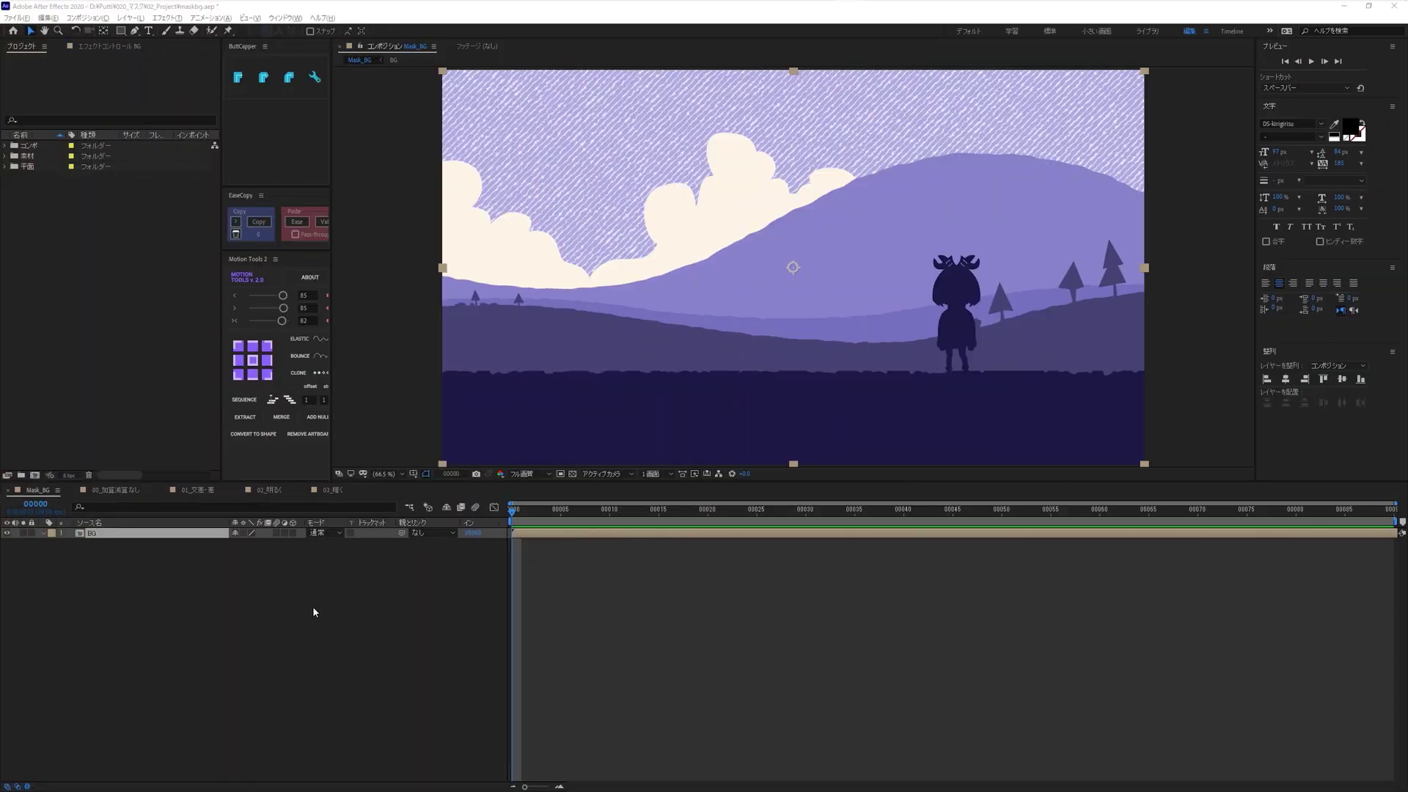
Select the BG layer and draw a rectangle mask over the landscape's upper-left, enlarging it slightly.
left_click(709, 587)
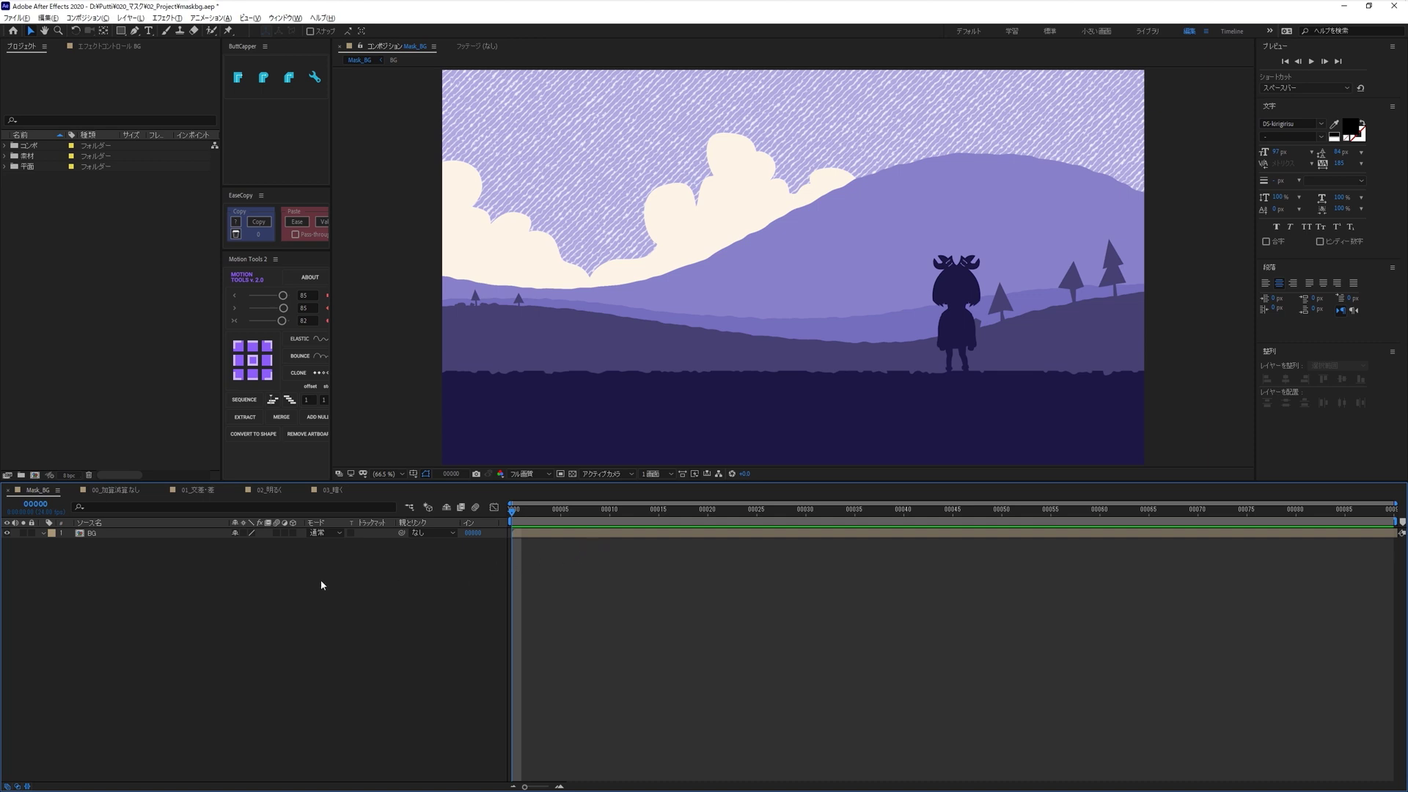
left_click_drag(306, 576, 153, 535)
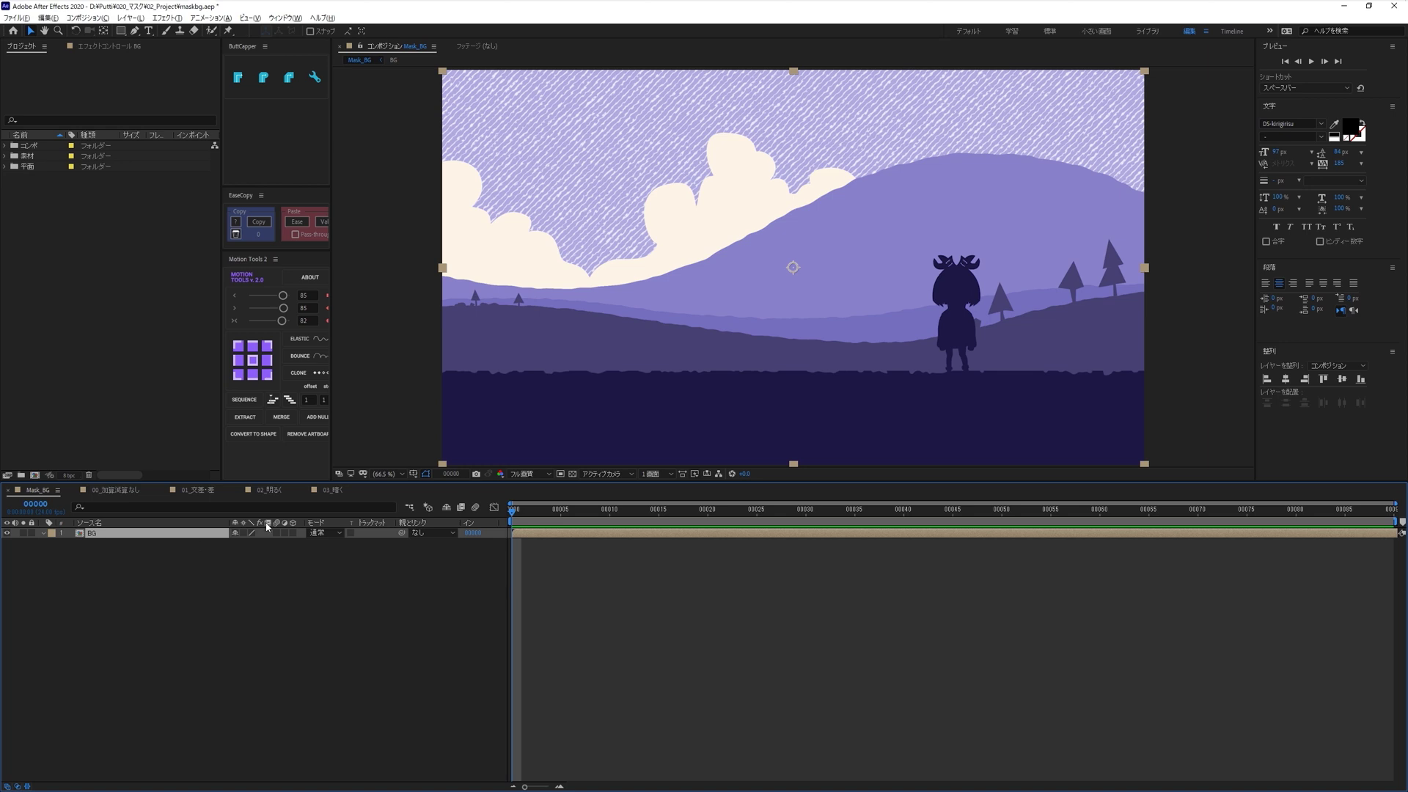
left_click(123, 32)
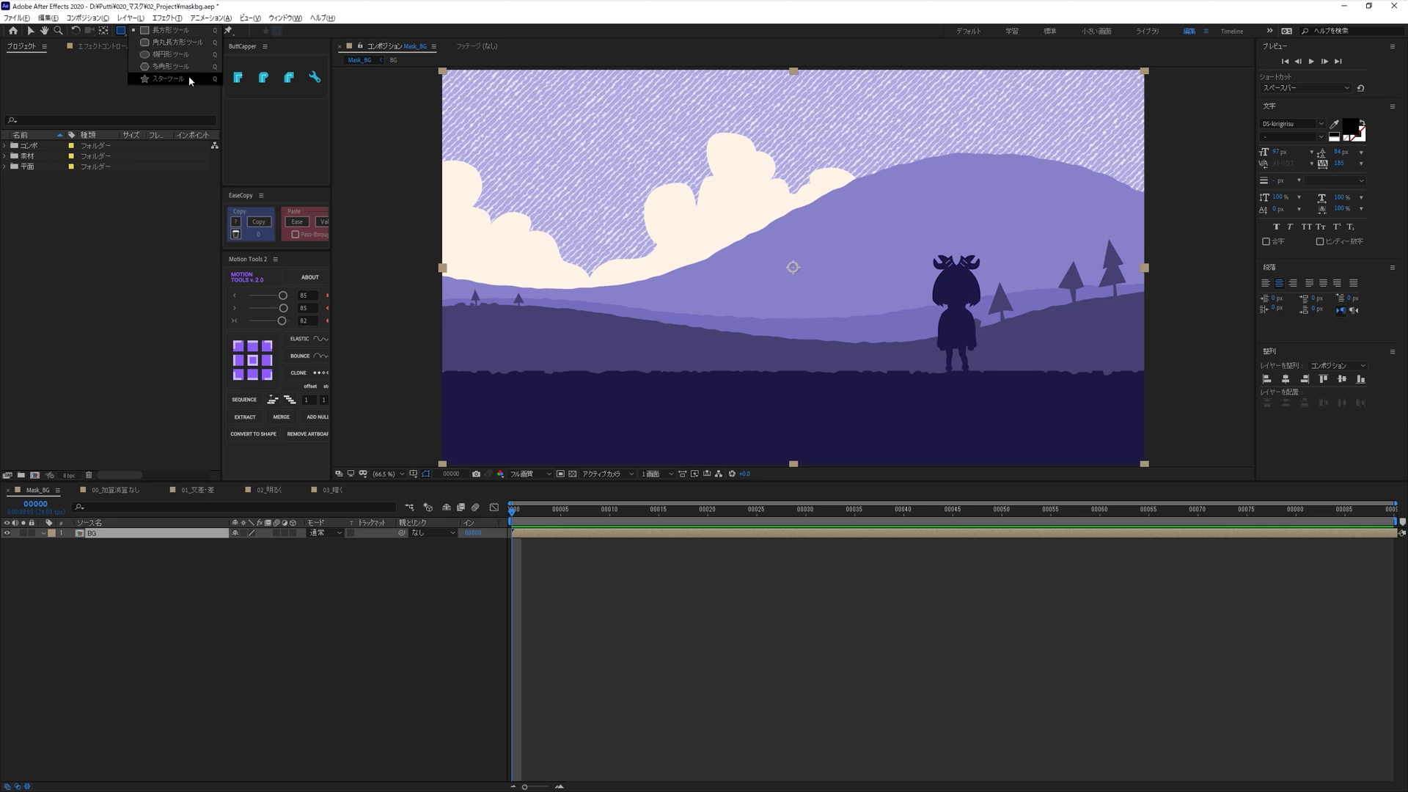
left_click(187, 37)
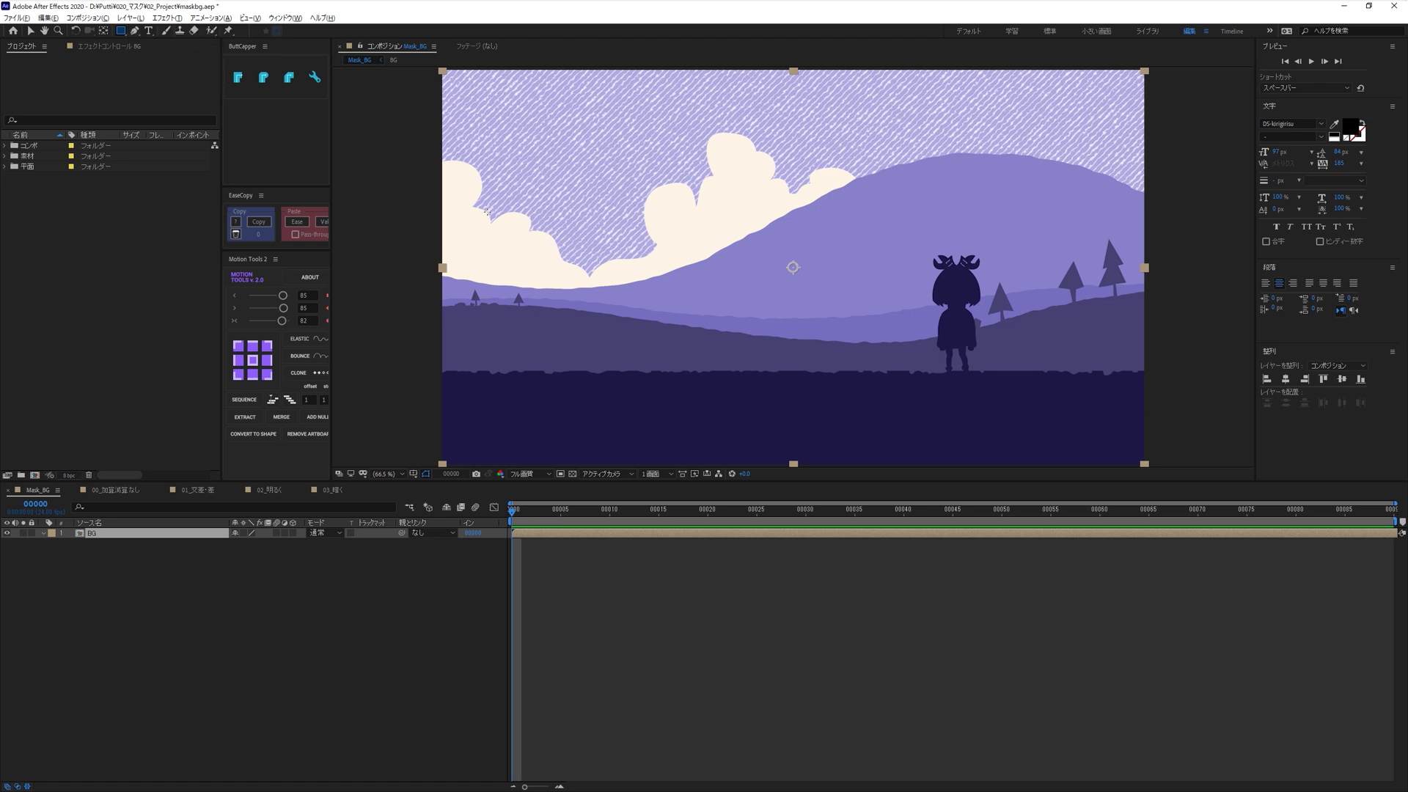
left_click_drag(503, 119, 898, 379)
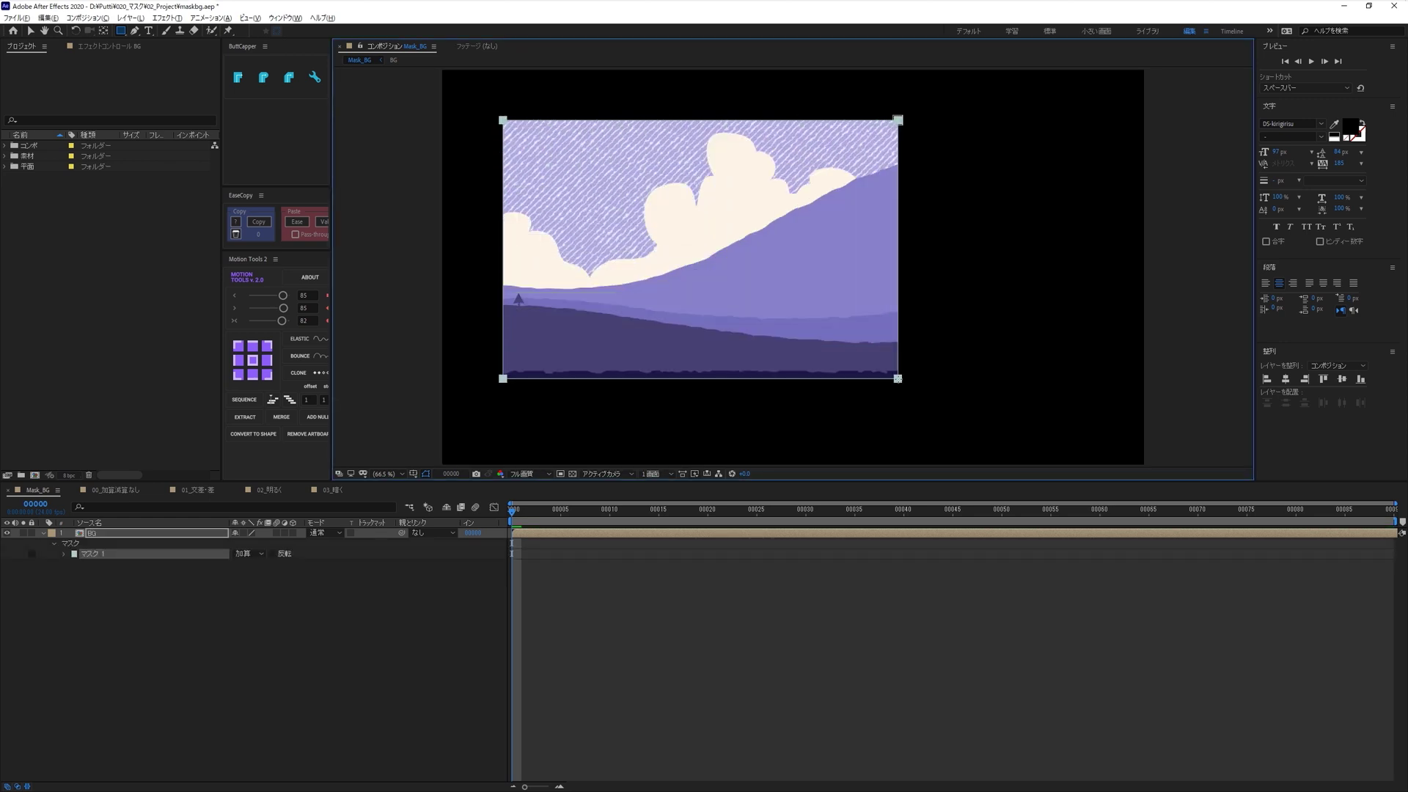
left_click_drag(898, 378, 905, 390)
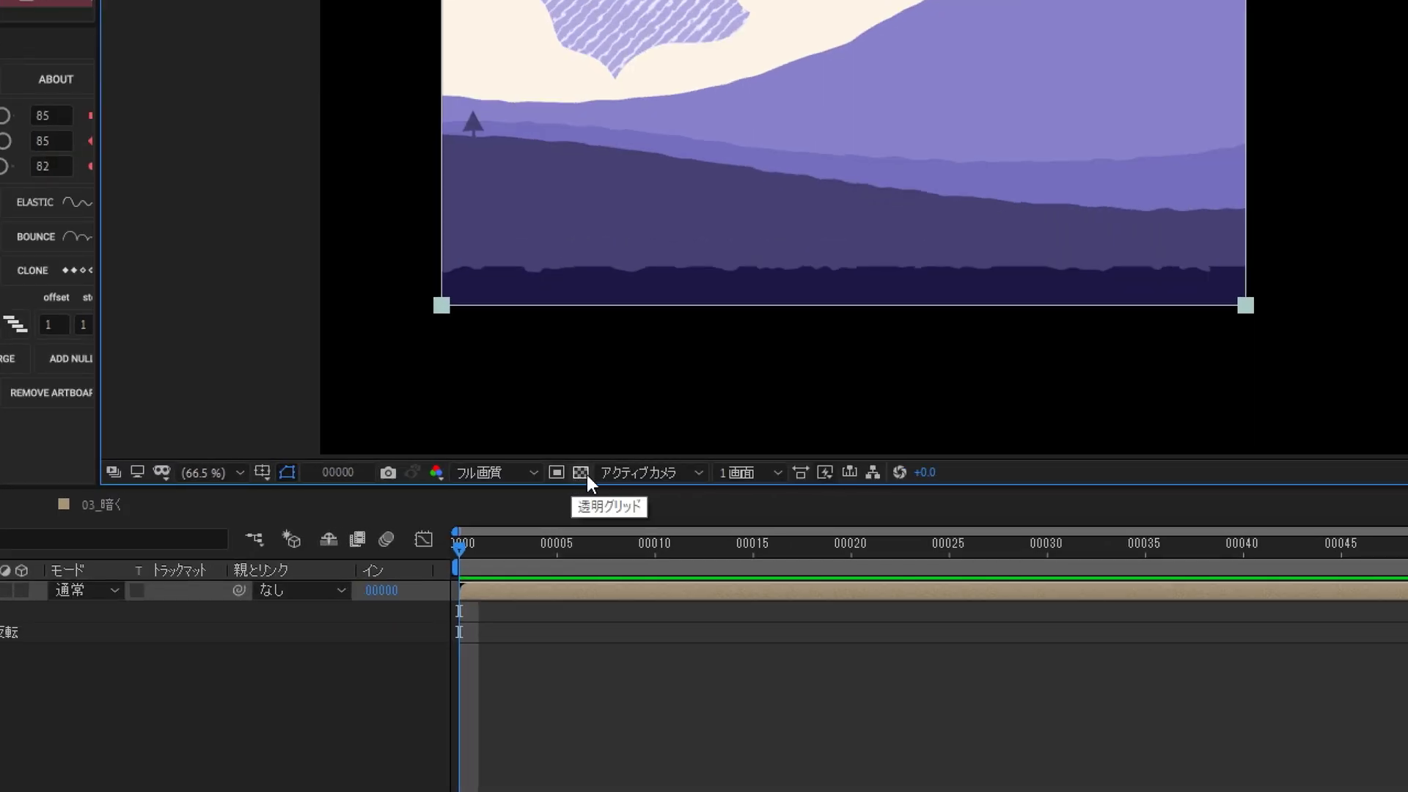
Show transparency as a checkerboard and test inverting the mask, then restore it.
left_click(586, 474)
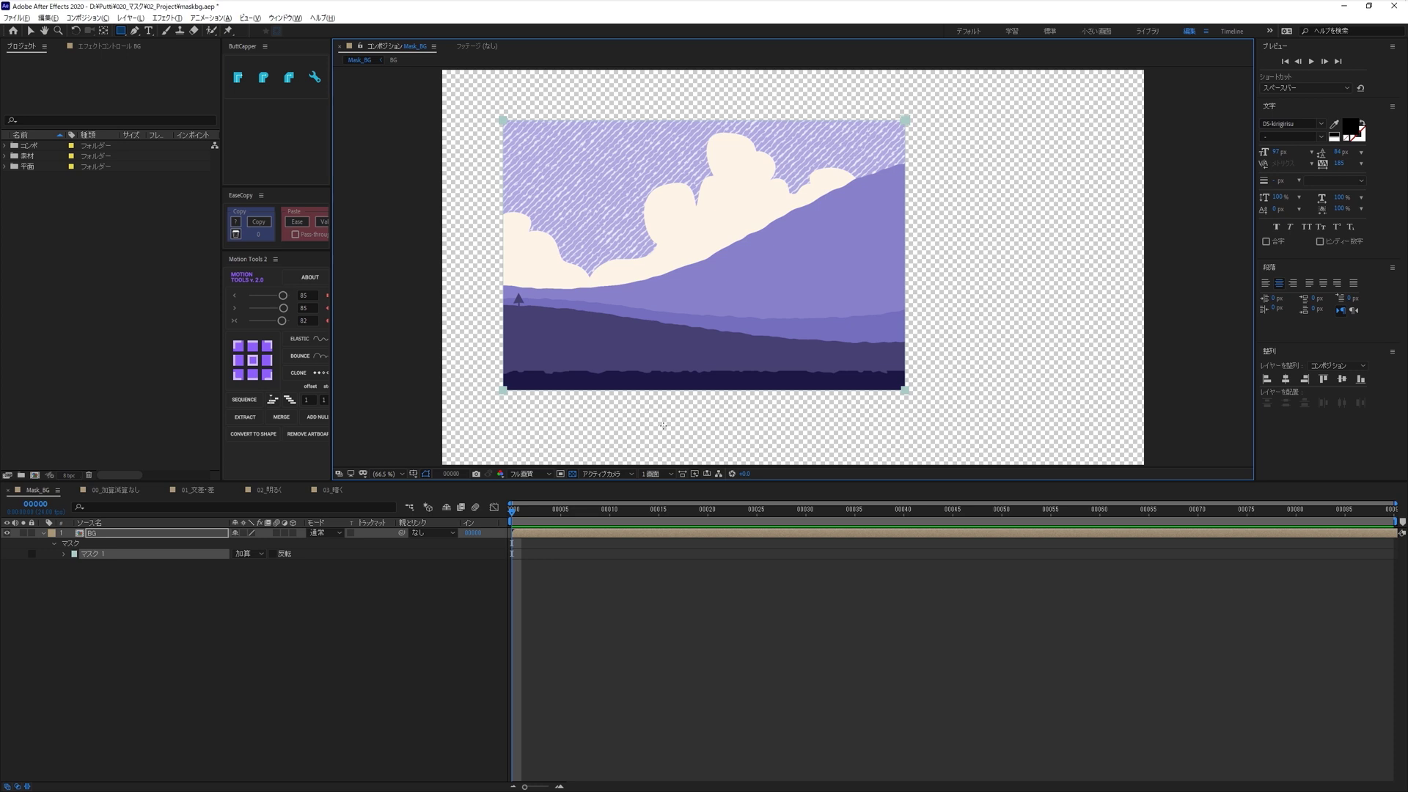
key("ctrl+shift+i")
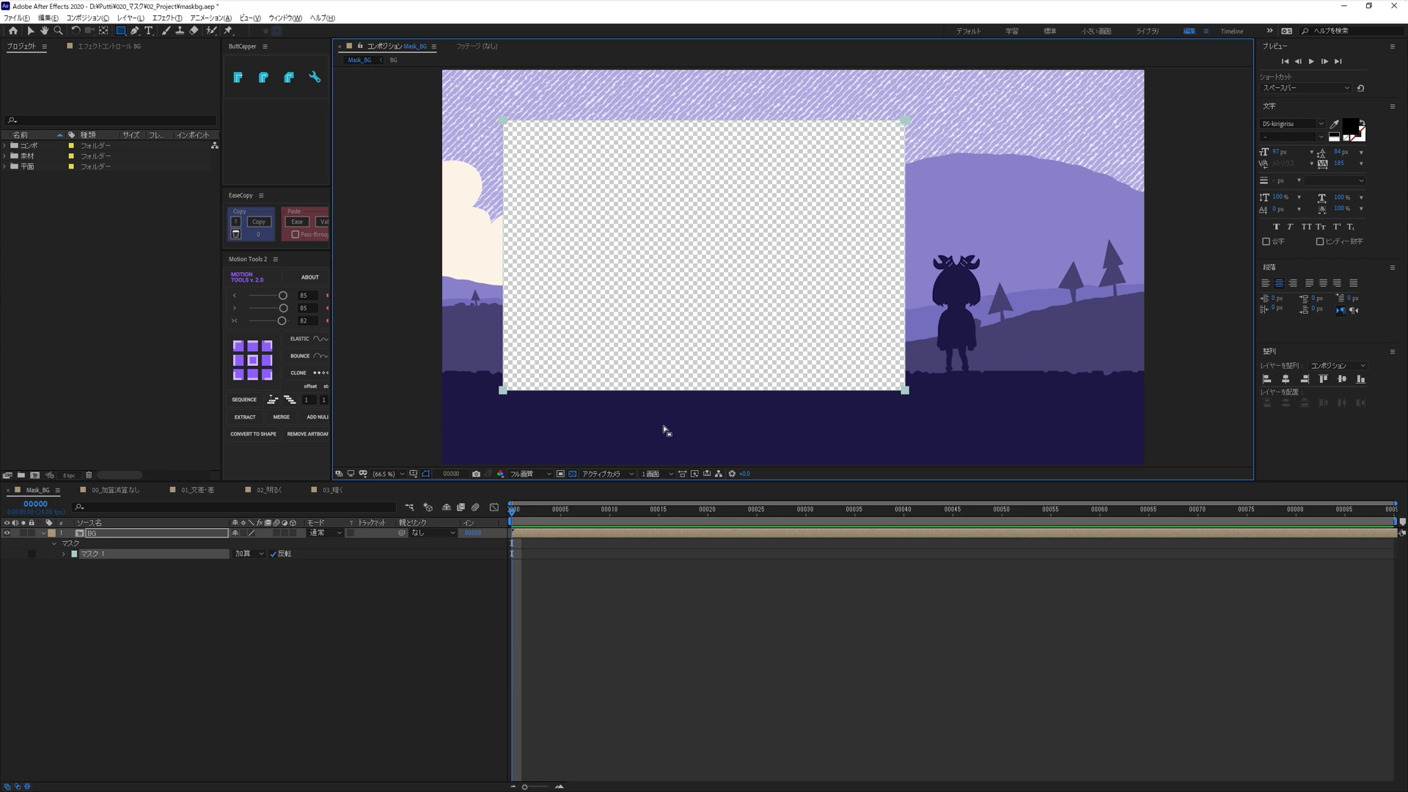
key("ctrl+shift+i")
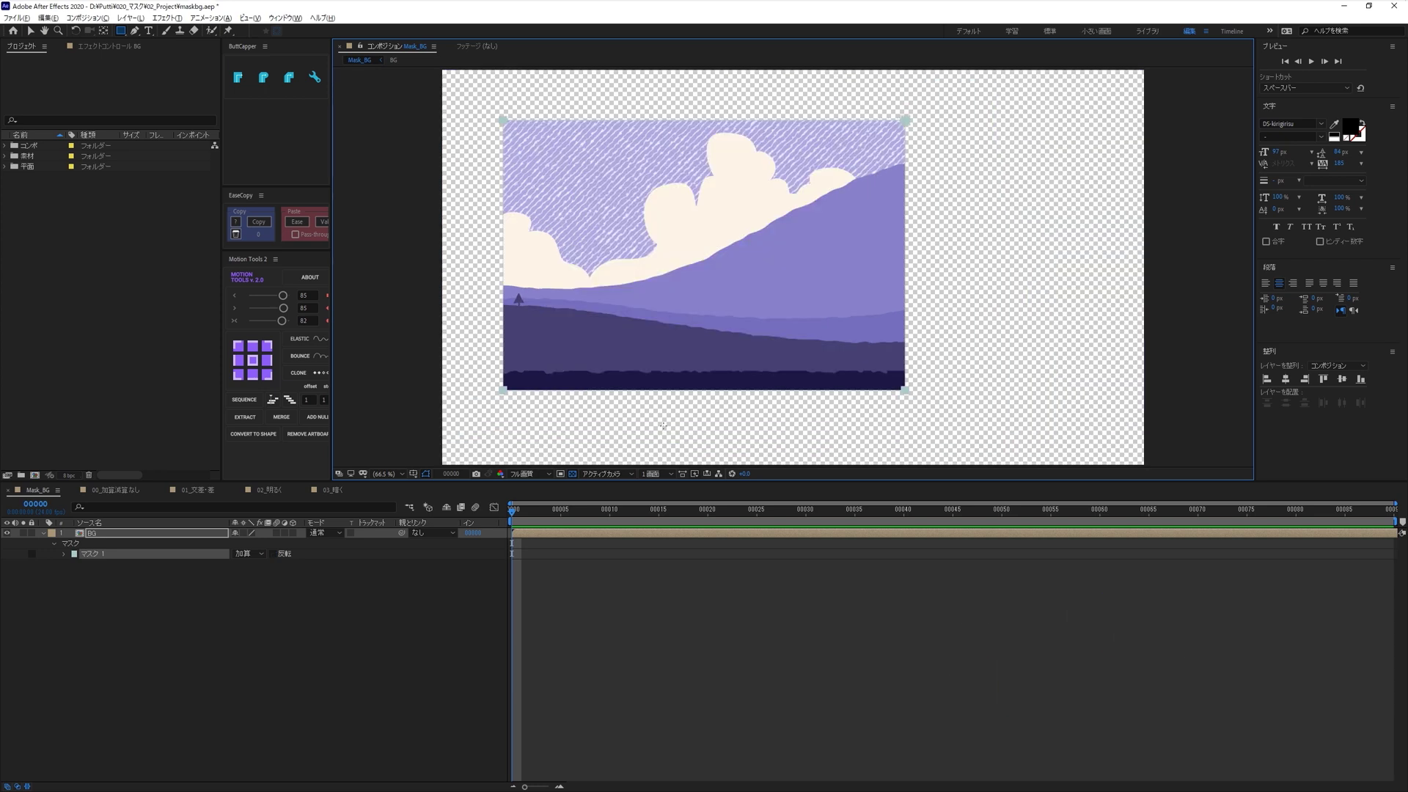
Return to the Selection tool (V) with the BG layer reselected.
left_click(349, 594)
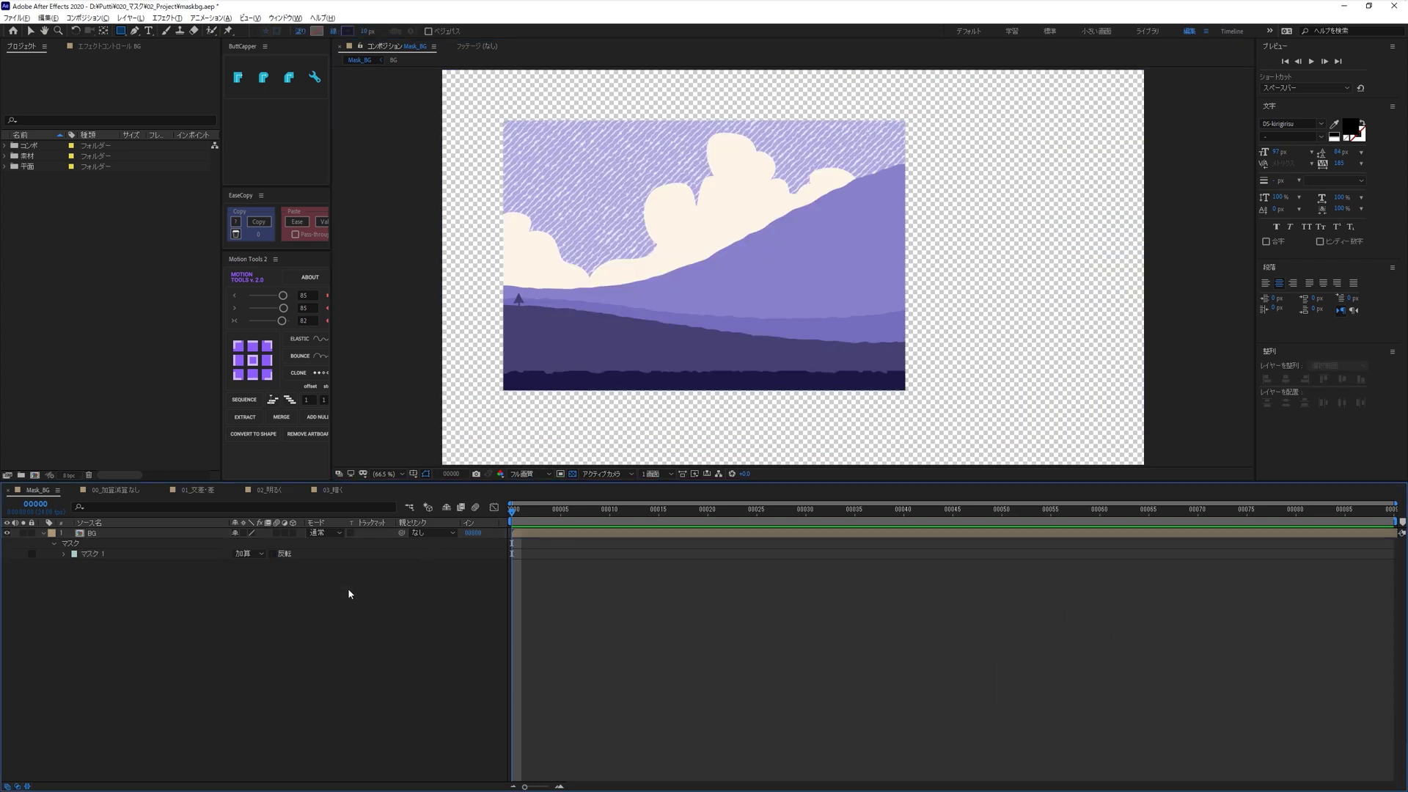
key("v")
left_click(108, 534)
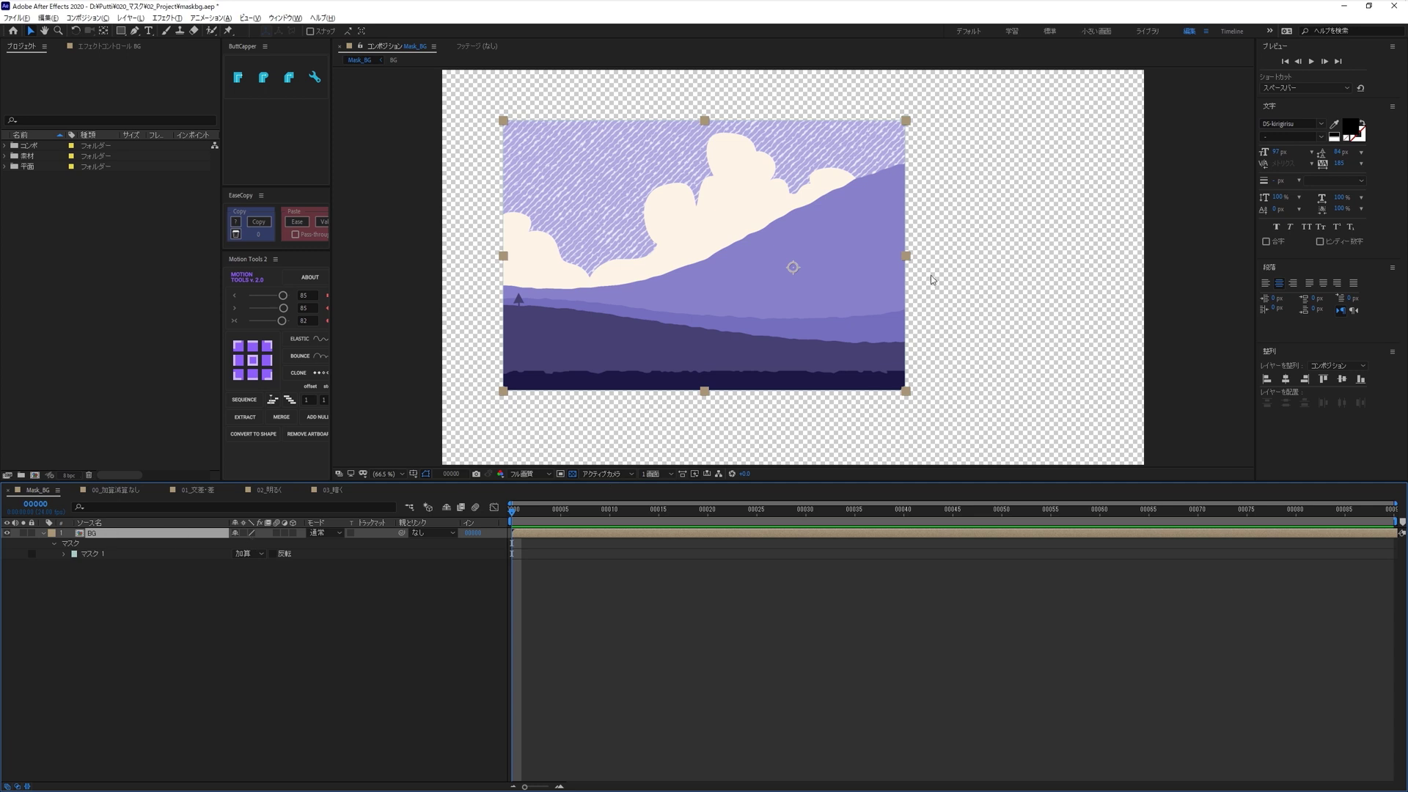
Turn off the transparency grid and test dragging the mask's top-right corner, then undo.
left_click(574, 474)
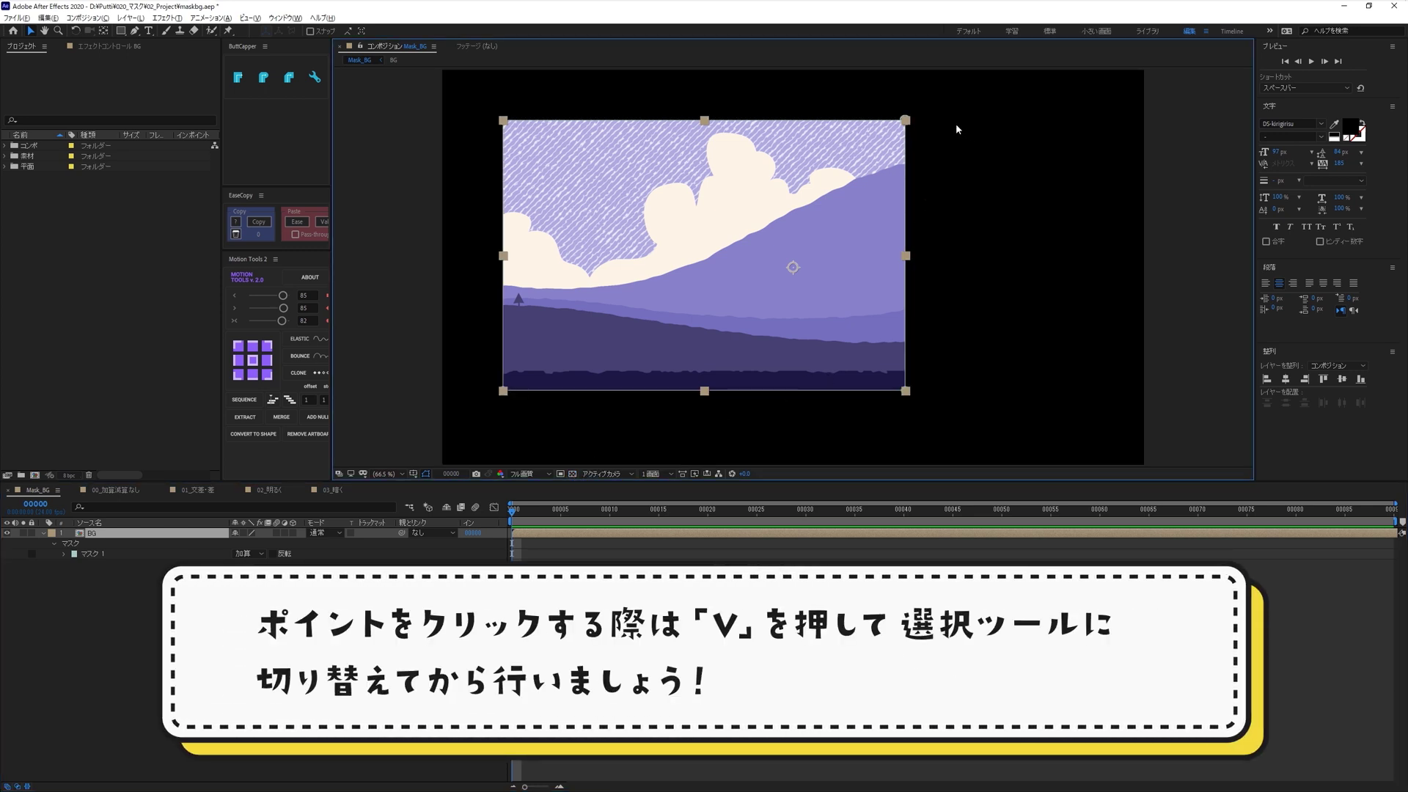
left_click(905, 121)
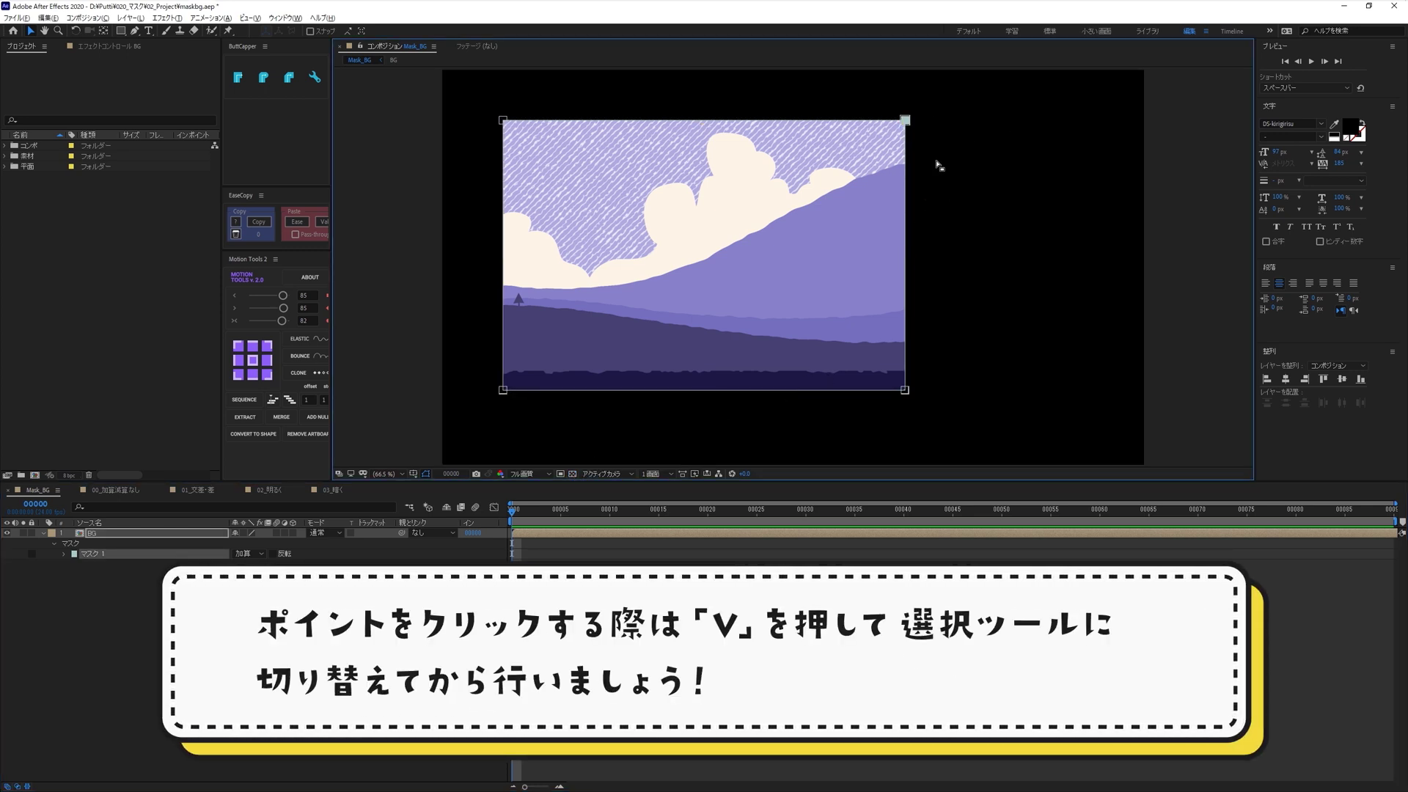
left_click_drag(906, 121, 780, 229)
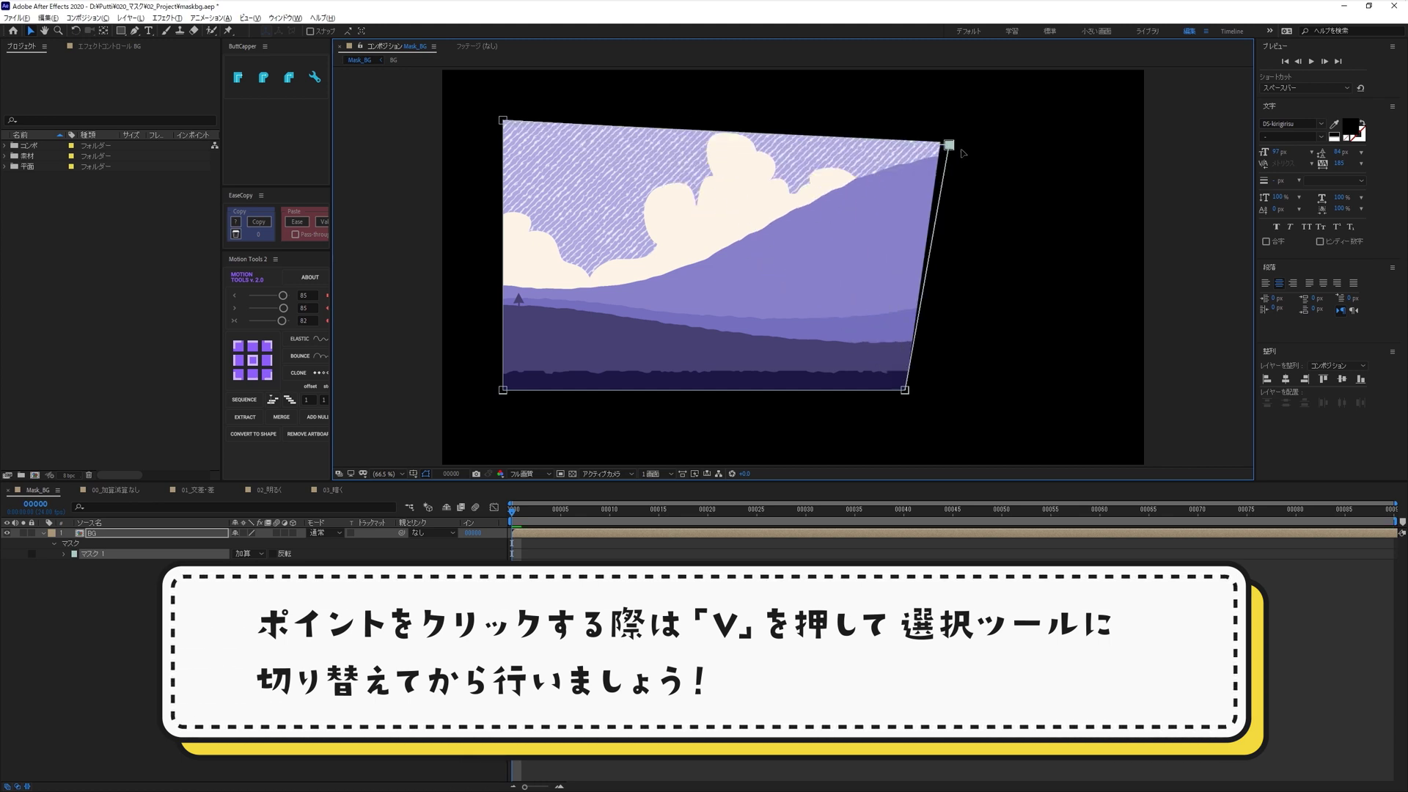
left_click_drag(780, 229, 1102, 118)
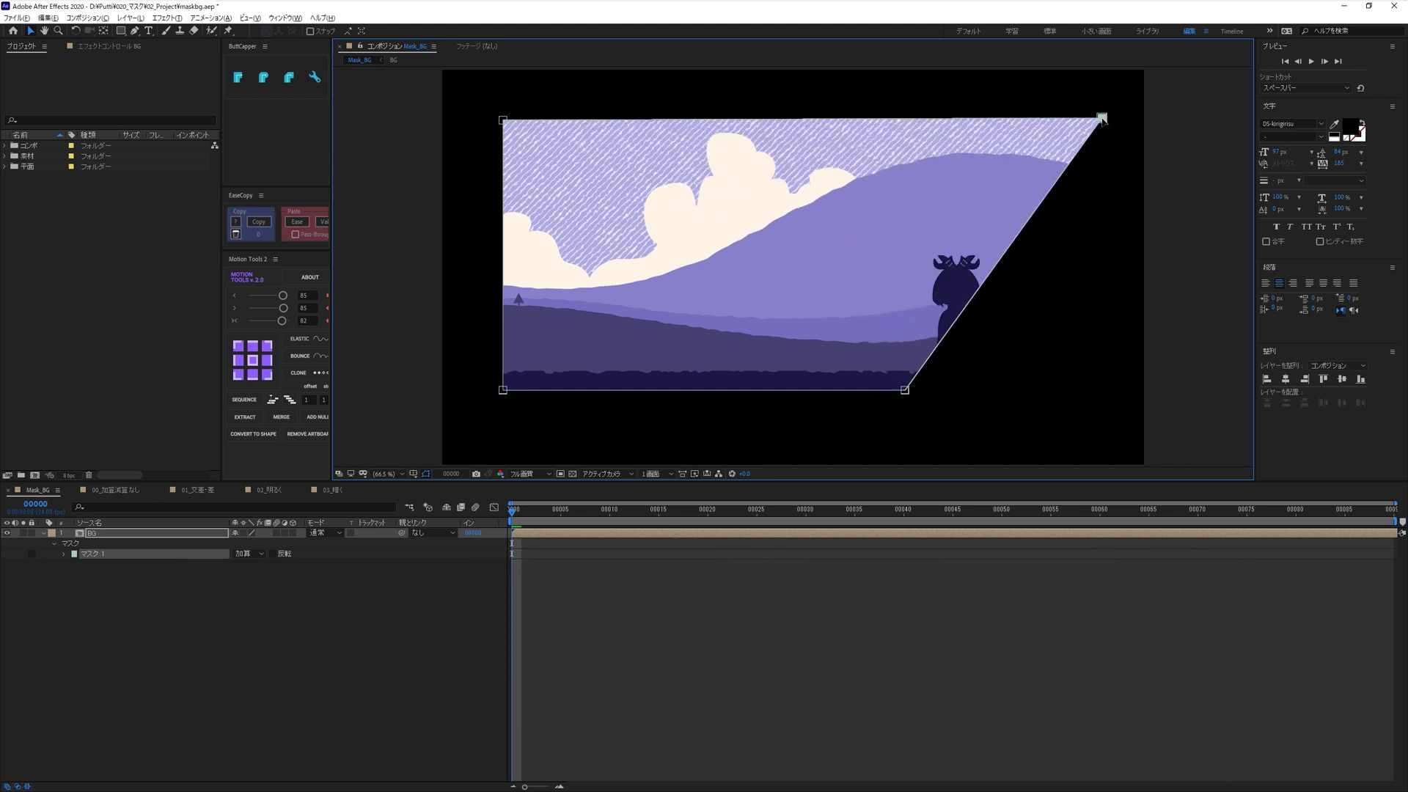
key("ctrl+z")
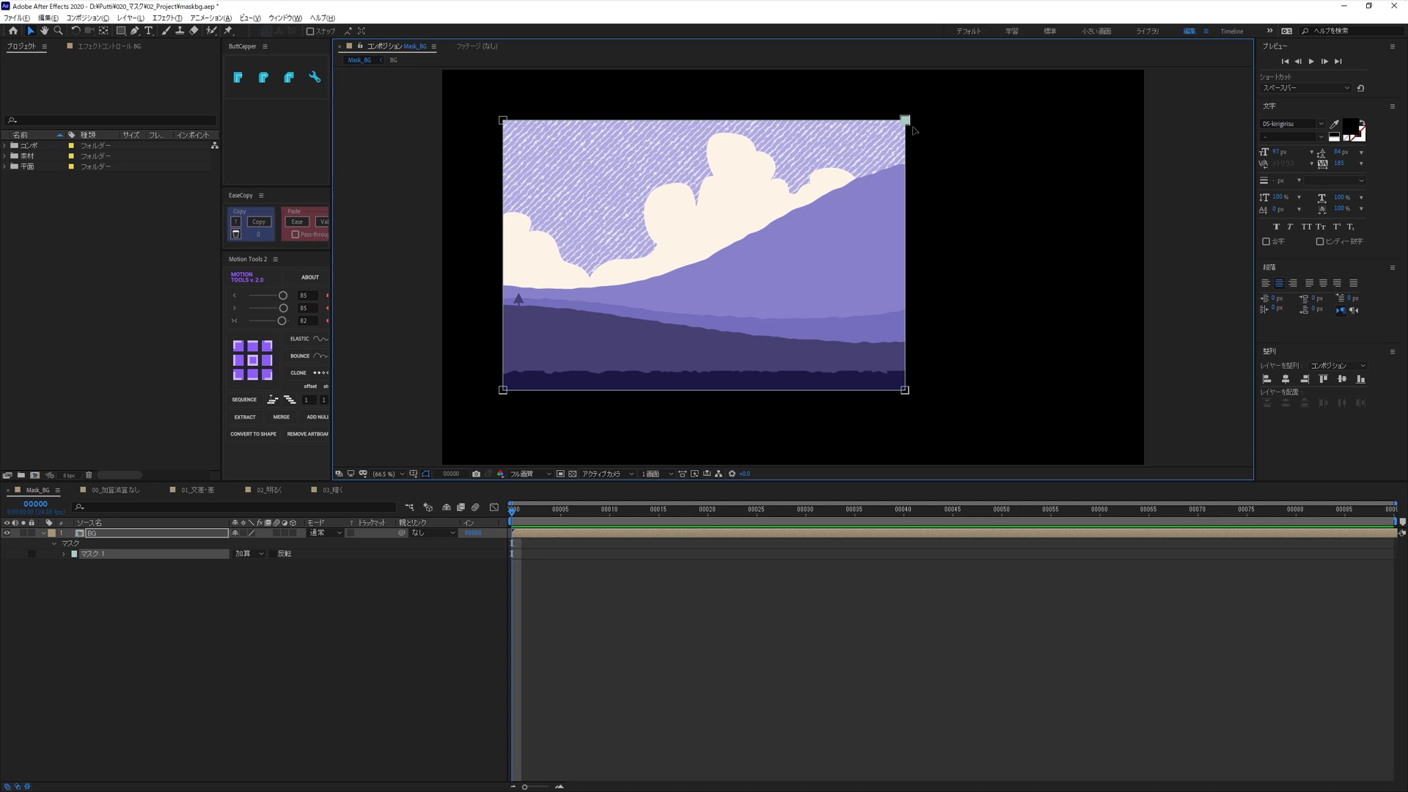
Test skewing the mask's right edge, undo it, and switch to the Pen tool (G).
left_click(906, 245)
mouse_move(907, 245)
left_mouse_down()
mouse_move(968, 183)
mouse_move(1037, 257)
left_mouse_up()
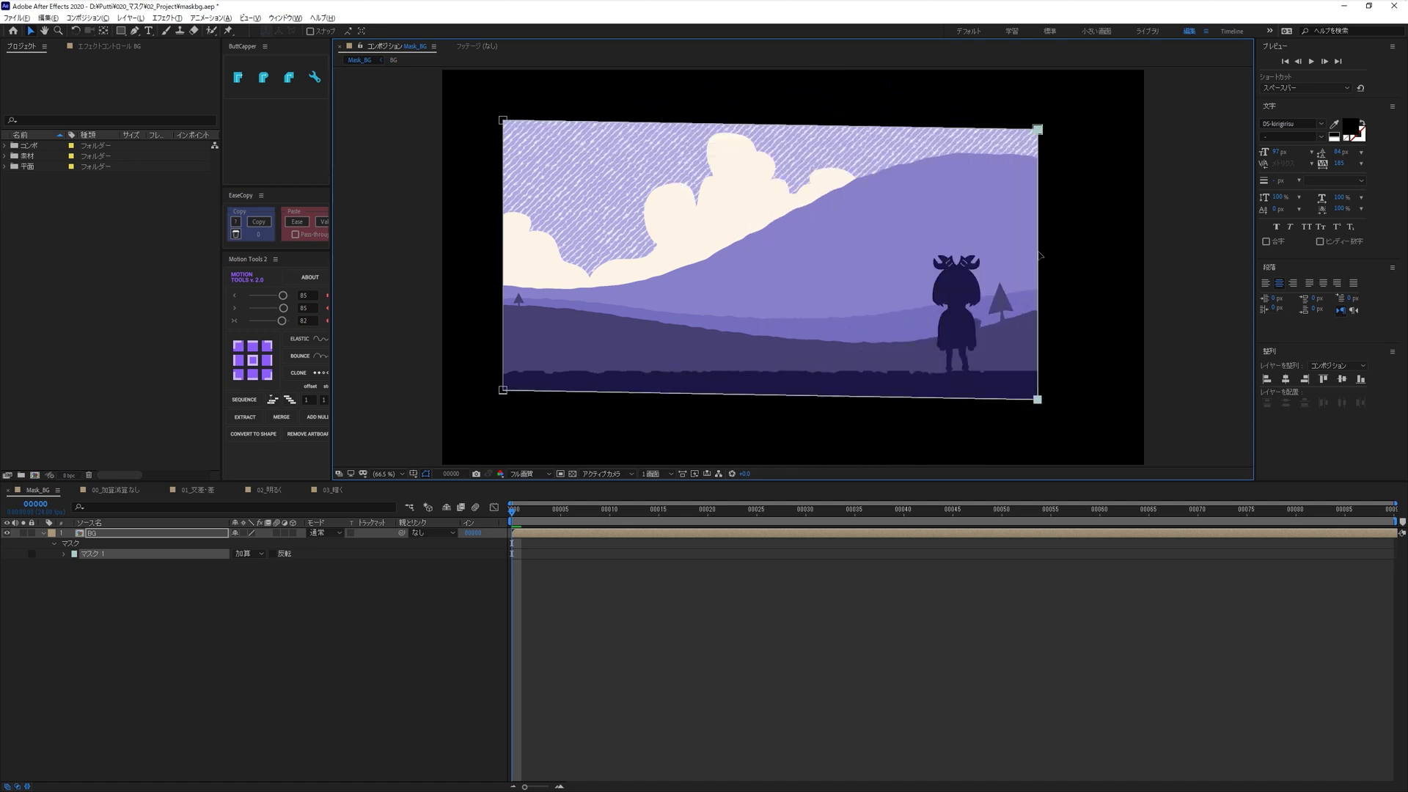
key("ctrl+z")
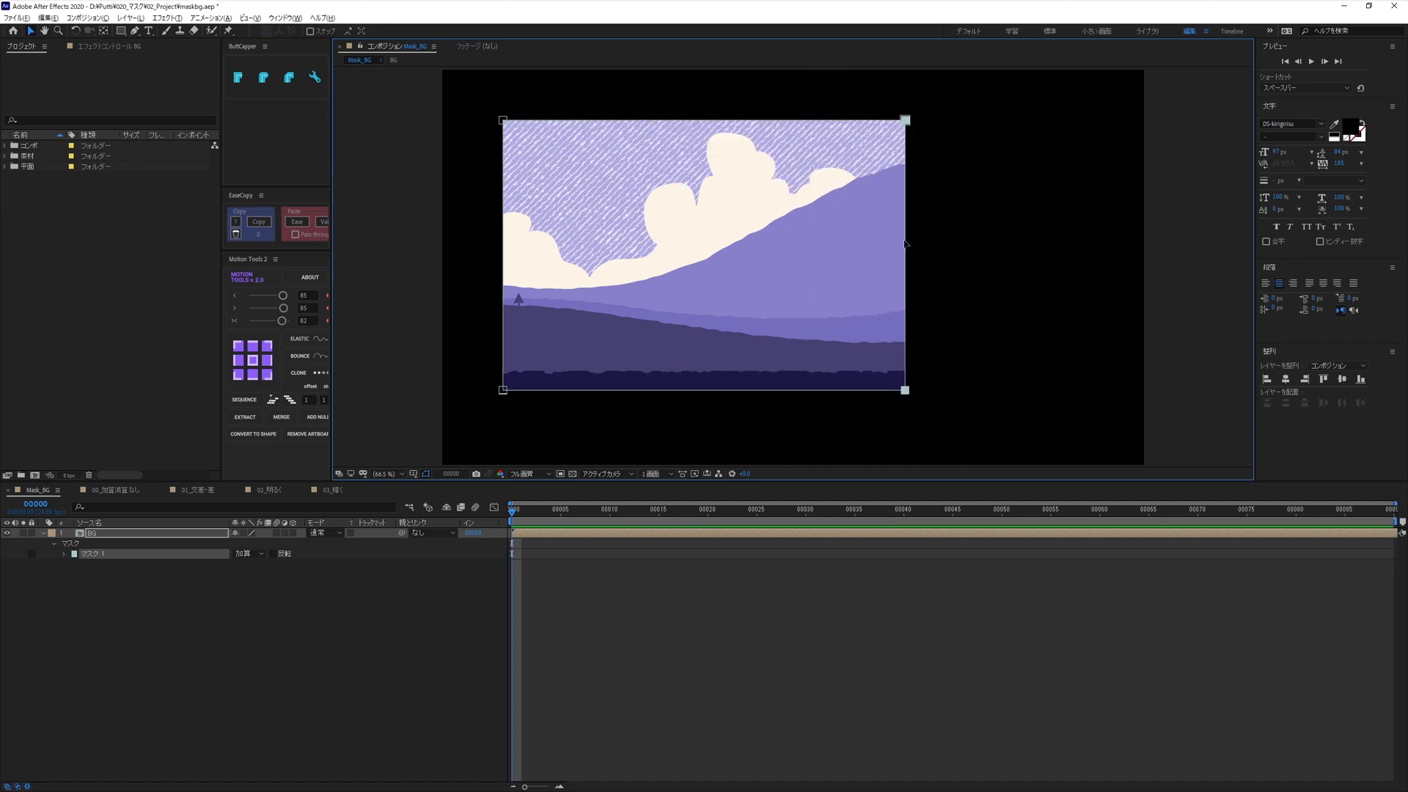
key("g")
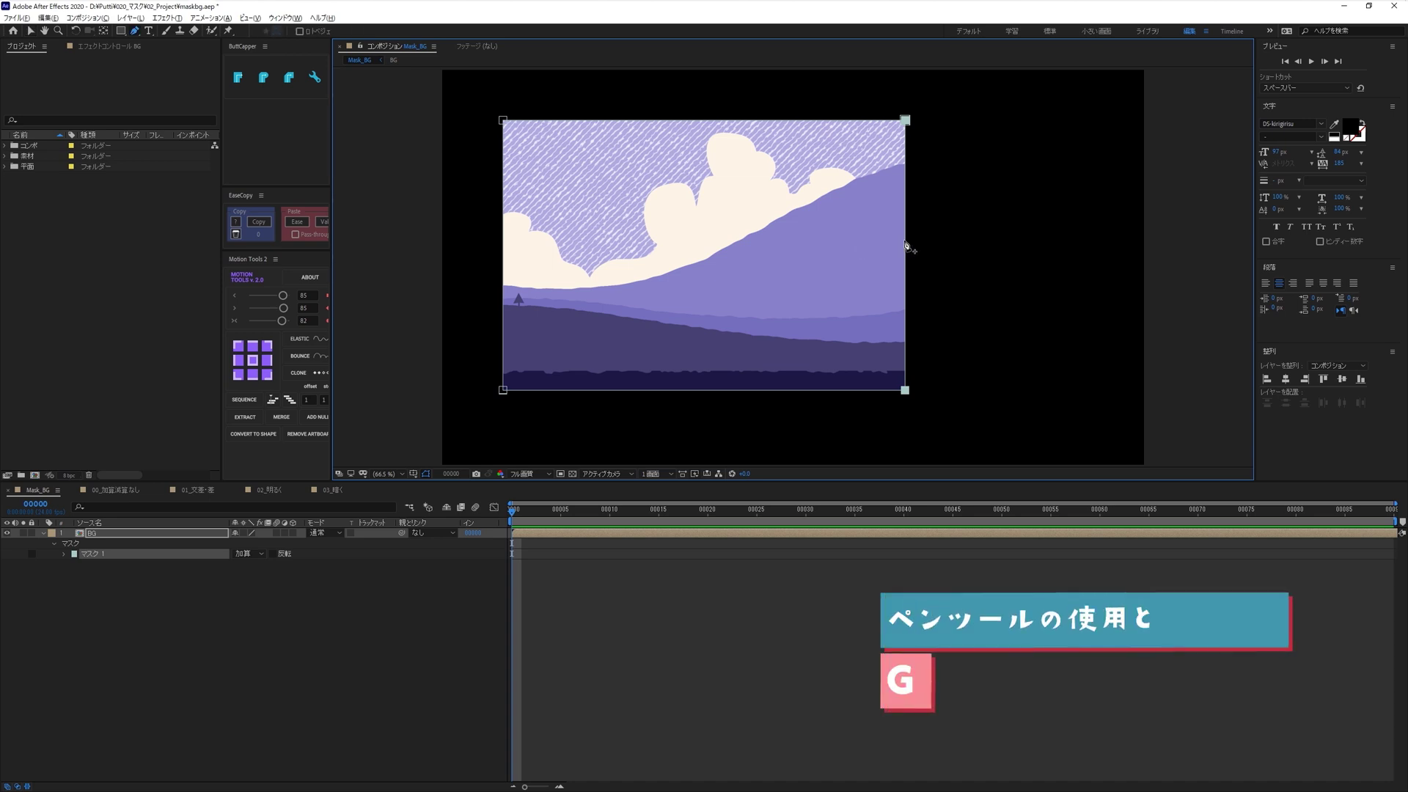
mouse_move(906, 246)
left_mouse_down()
mouse_move(709, 245)
mouse_move(1102, 253)
left_mouse_up()
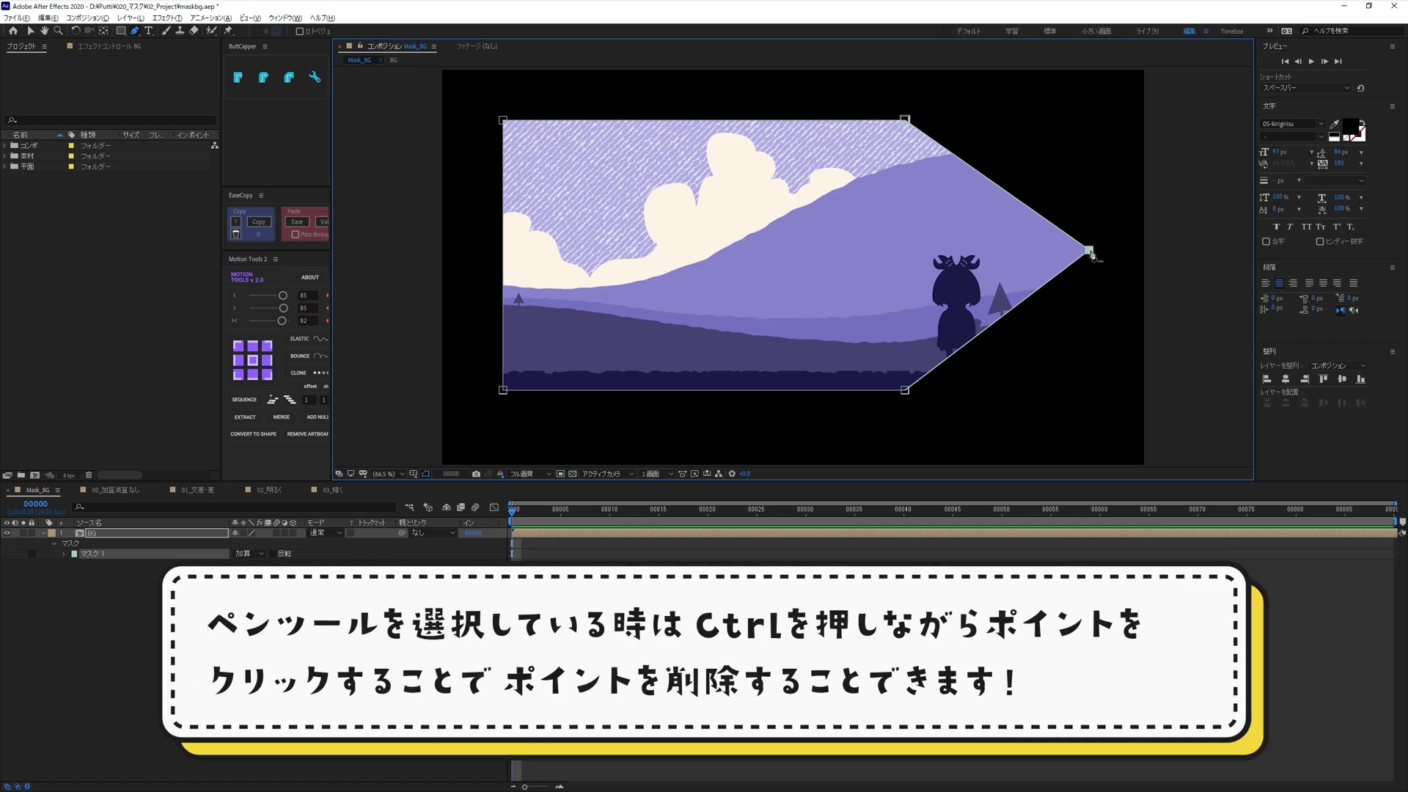
left_click(1089, 250, "ctrl")
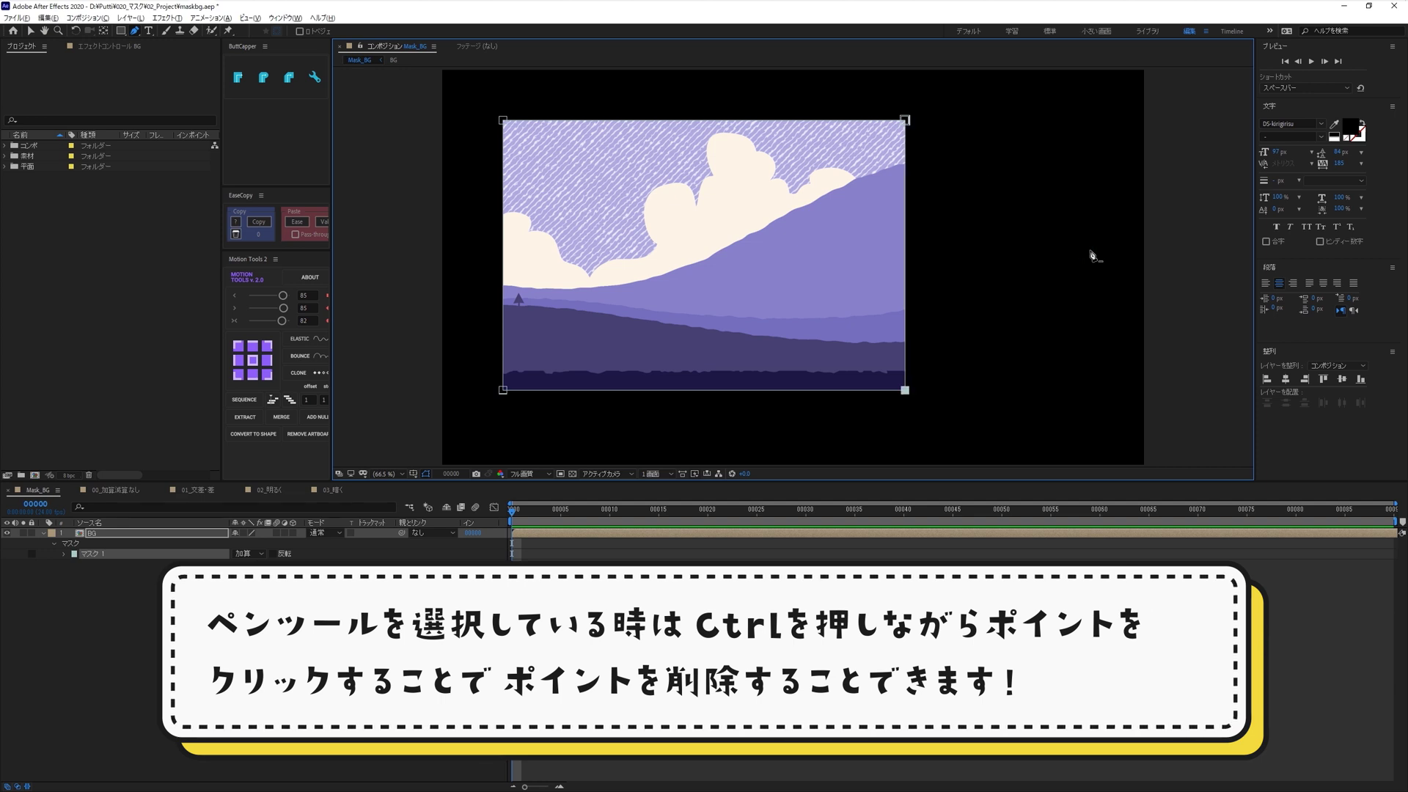
left_click(905, 121, "ctrl")
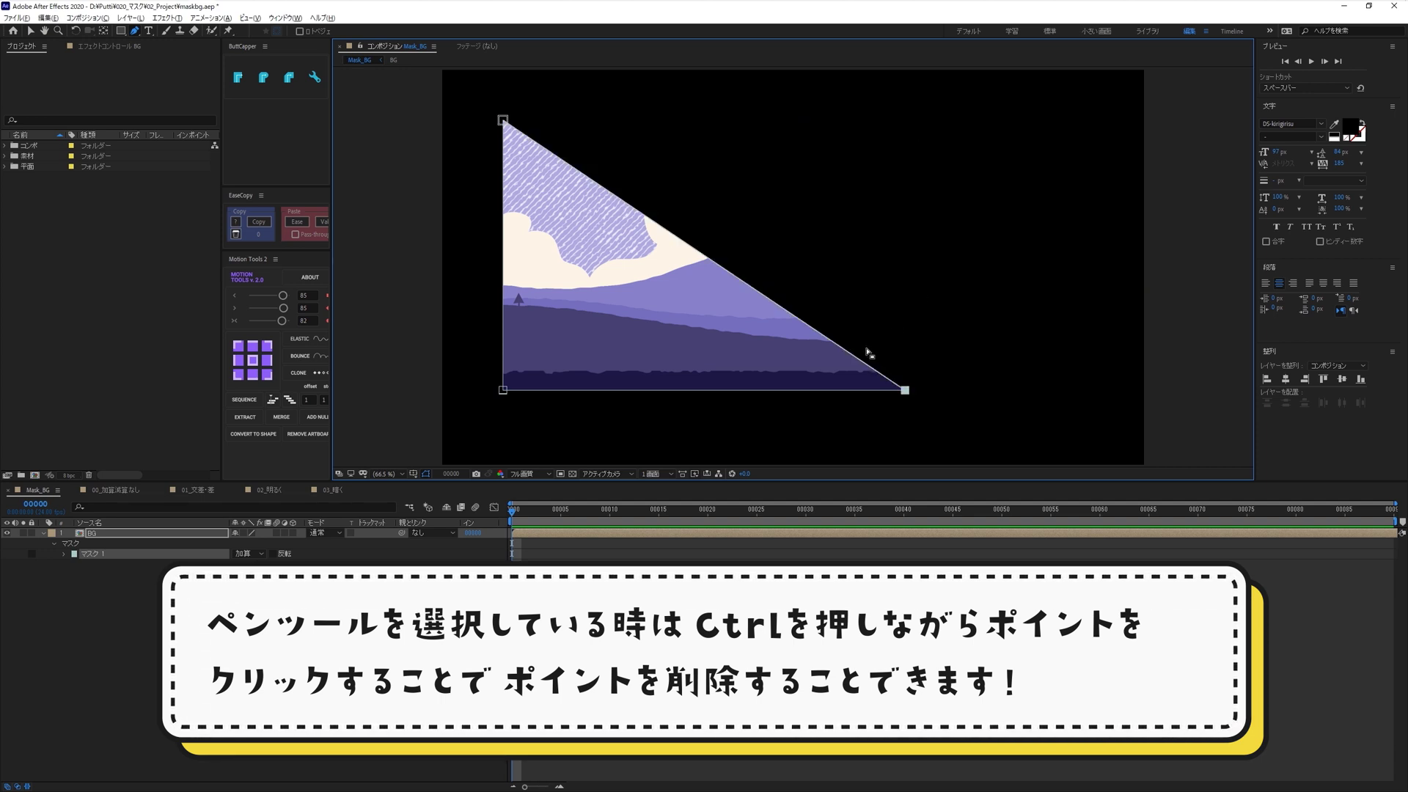
key("ctrl+z")
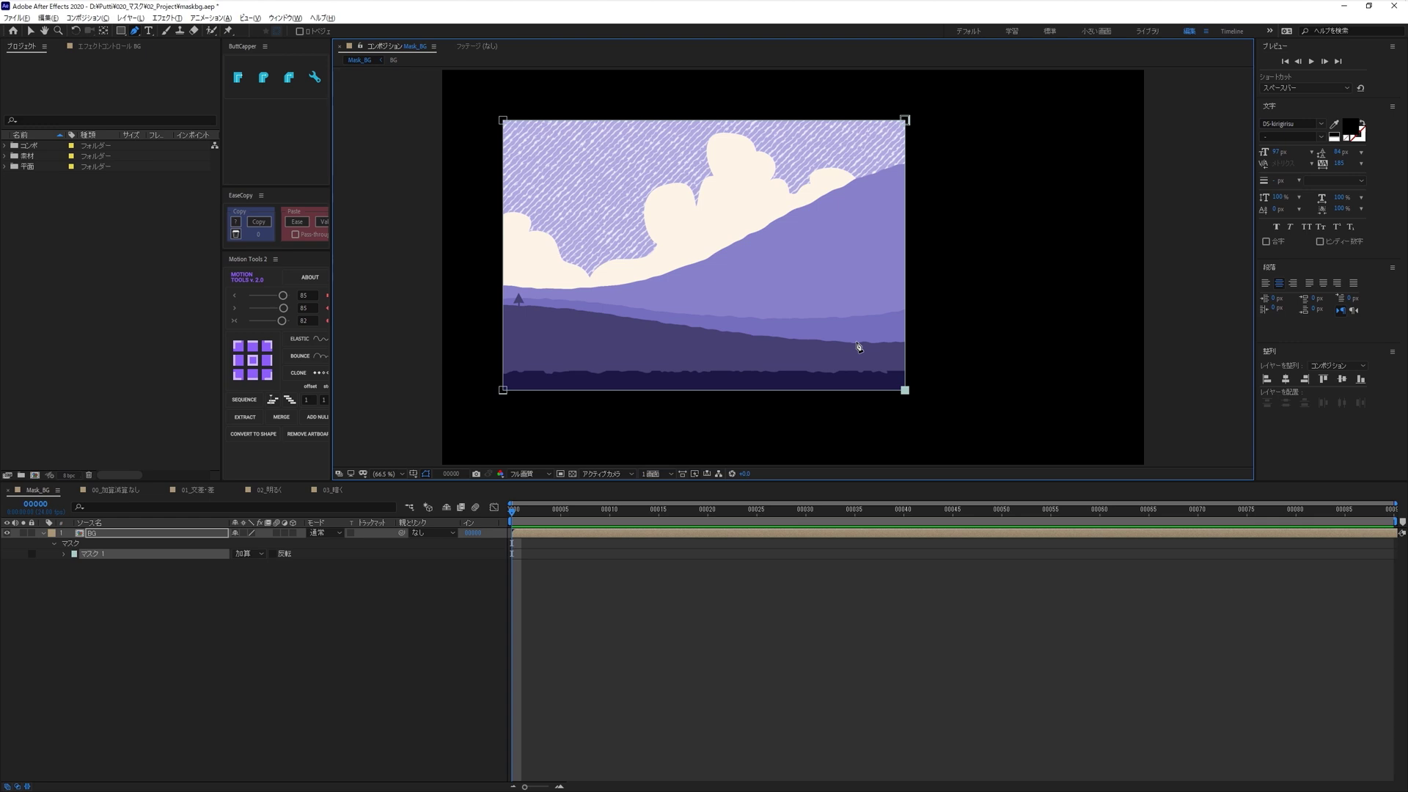
key("v")
Resize and rotate Mask 1 by its corner into a tall portrait strip over the landscape.
left_click(213, 534)
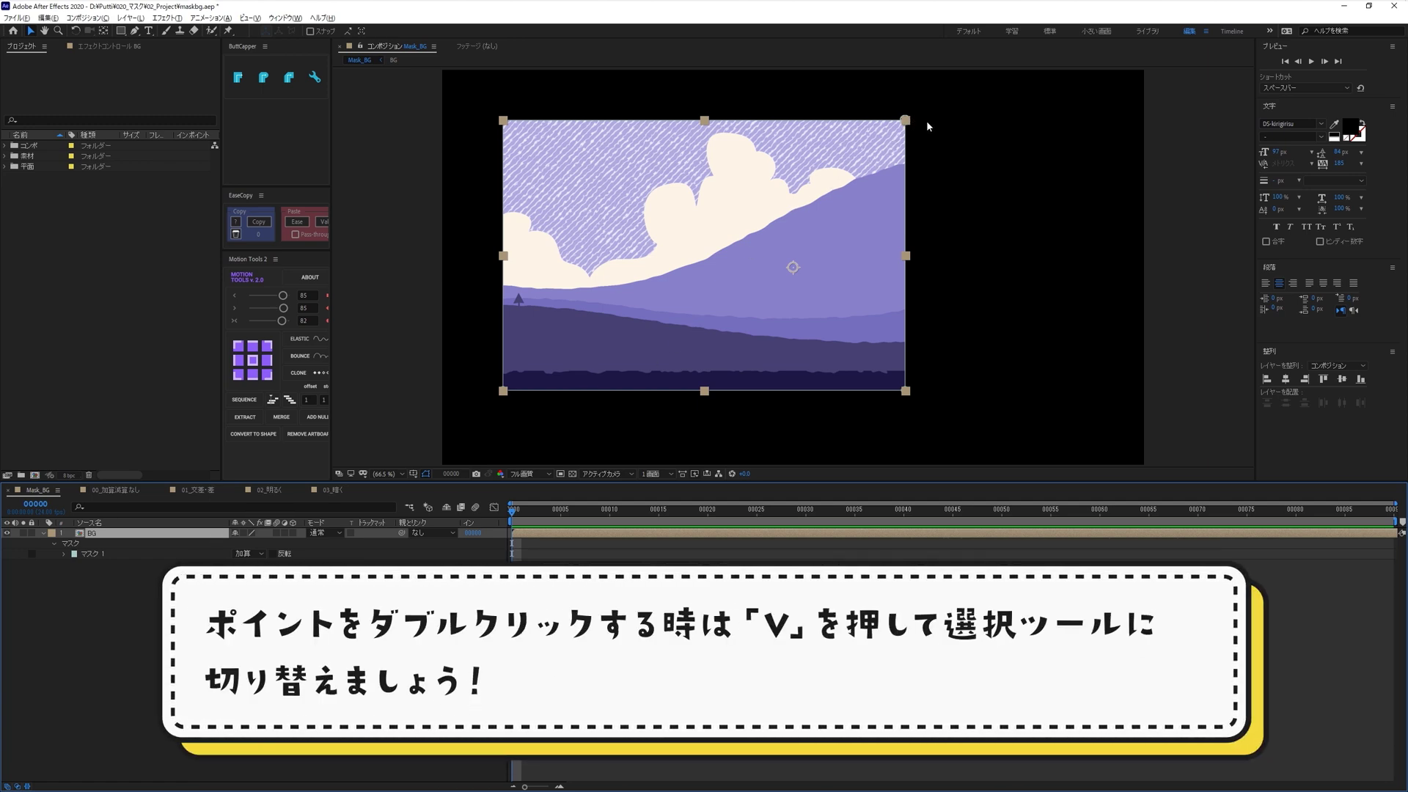
left_click(905, 120)
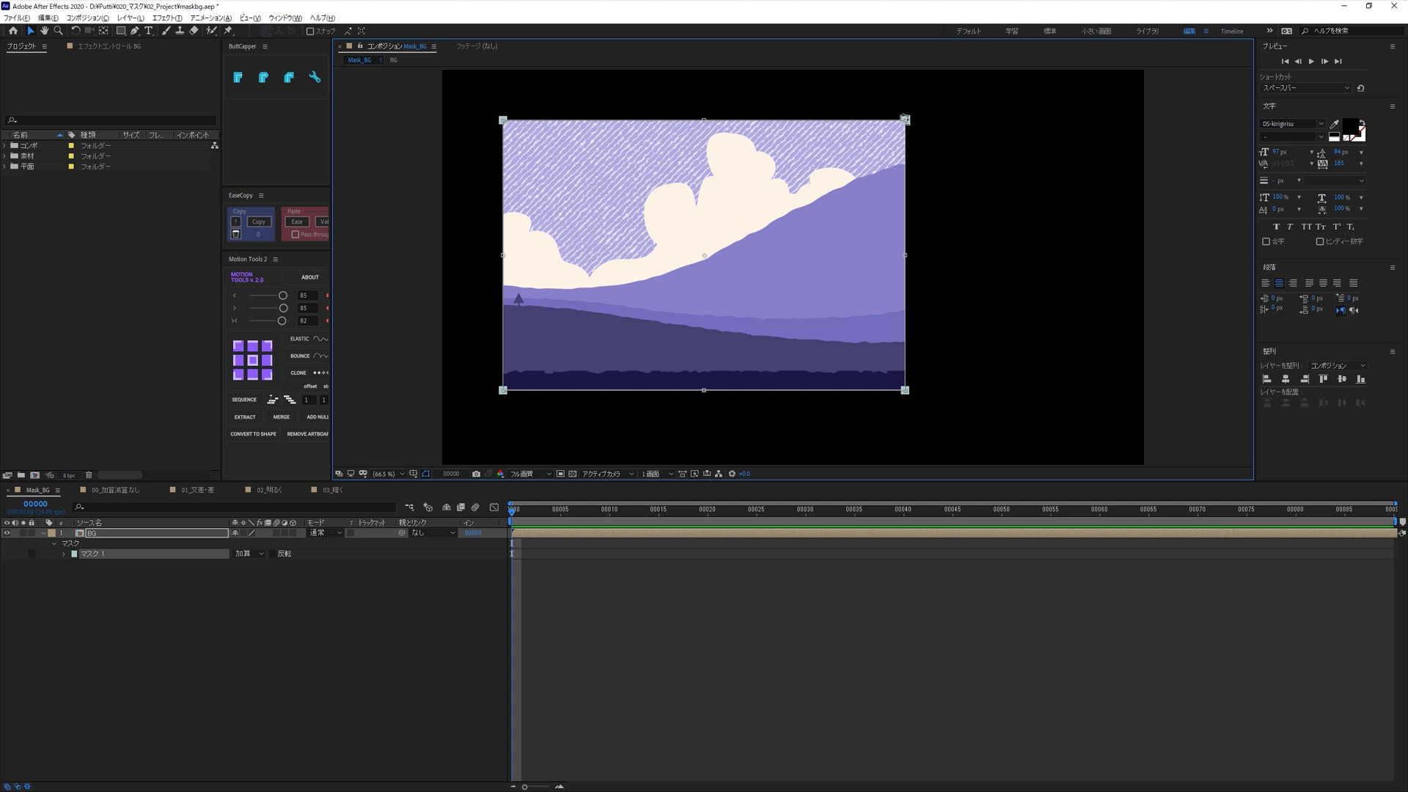
left_click_drag(819, 188, 858, 200)
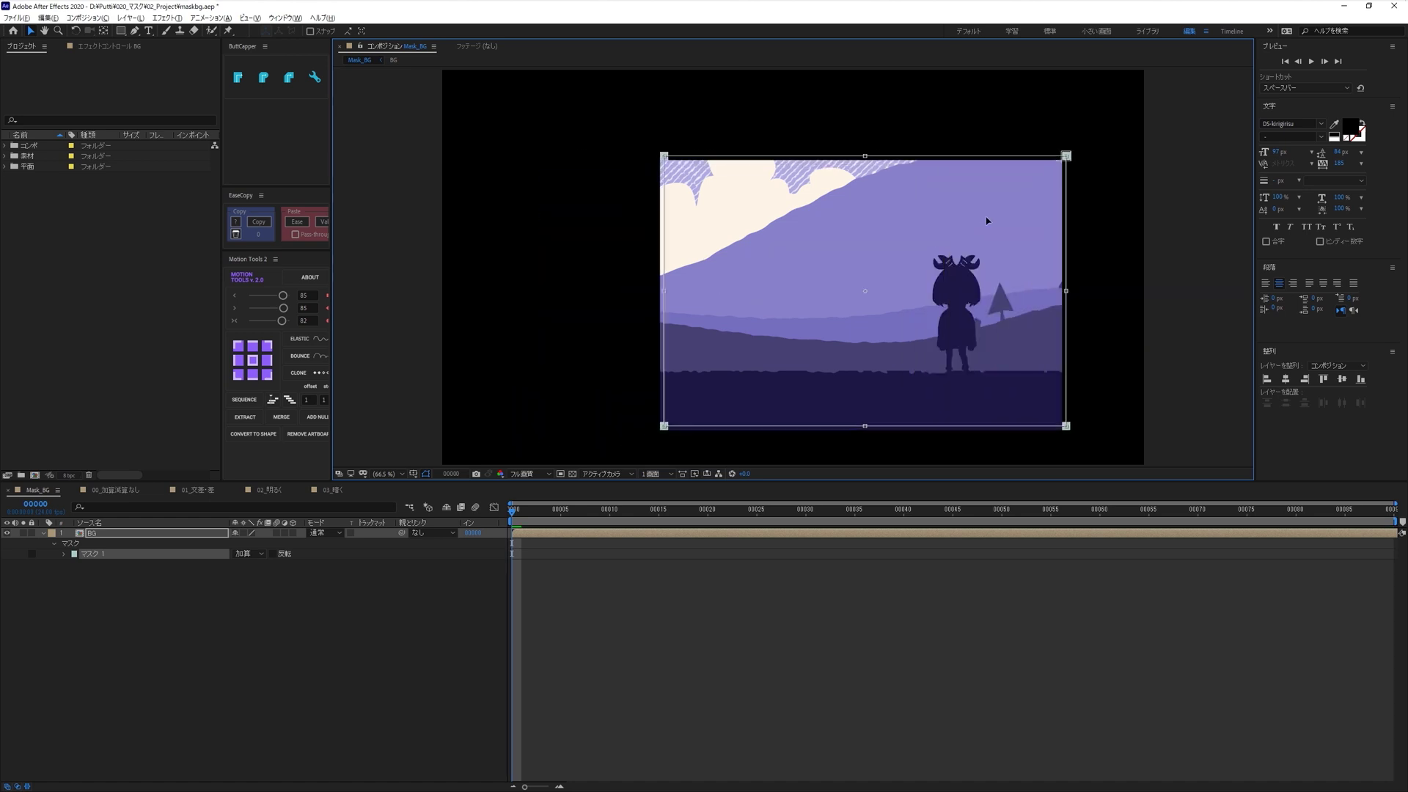
key("ctrl+z")
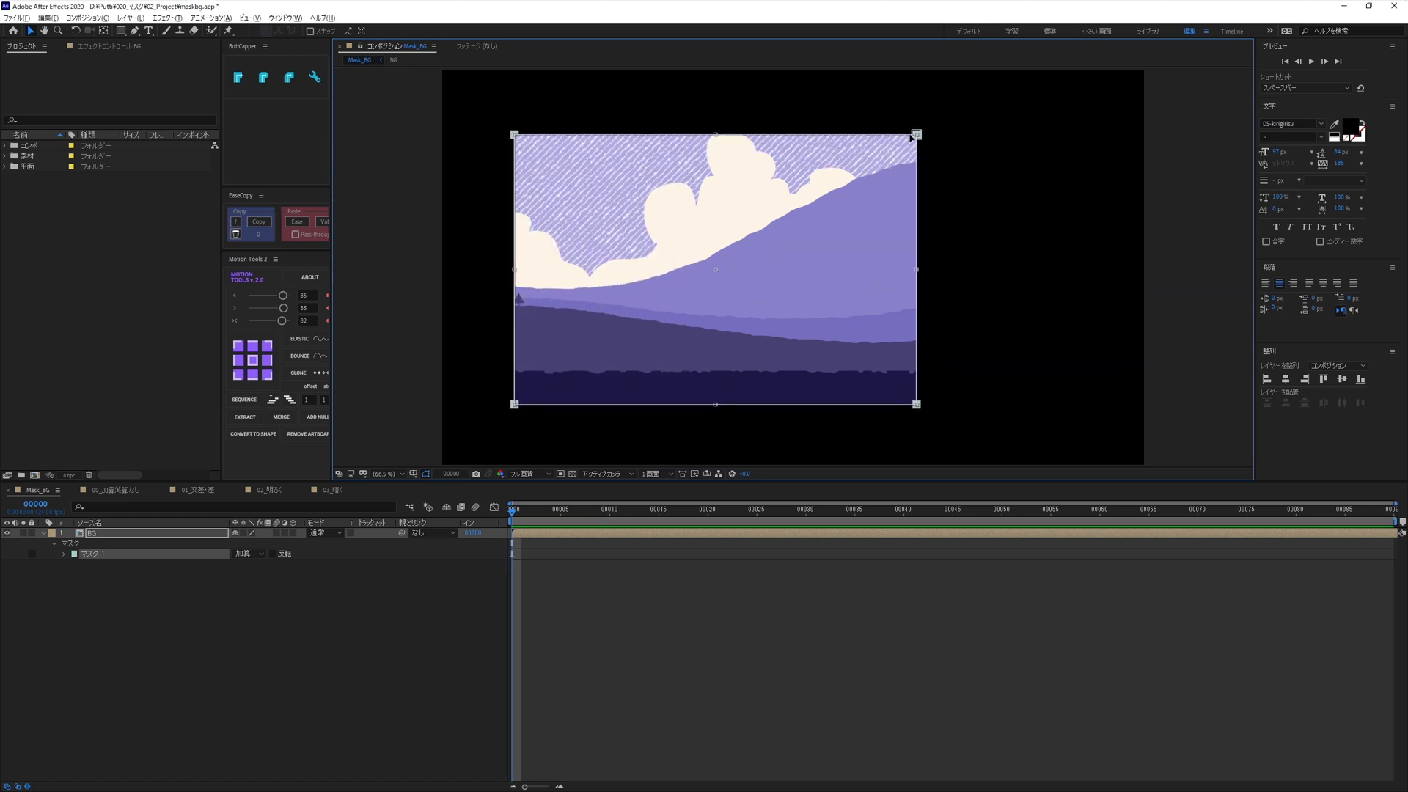
left_click_drag(917, 135, 827, 384)
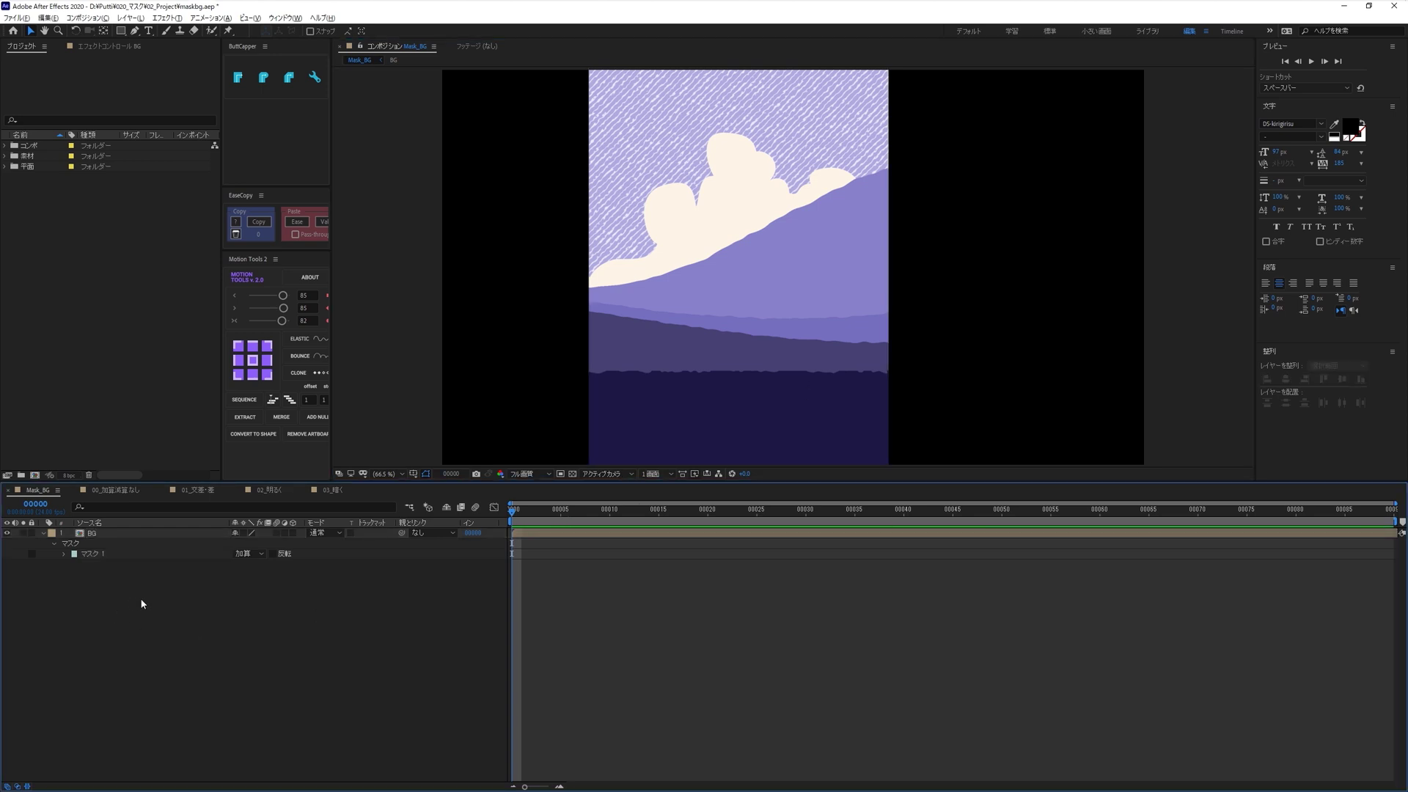
Reveal the BG layer's masks with M and delete Mask 1.
left_click(99, 533)
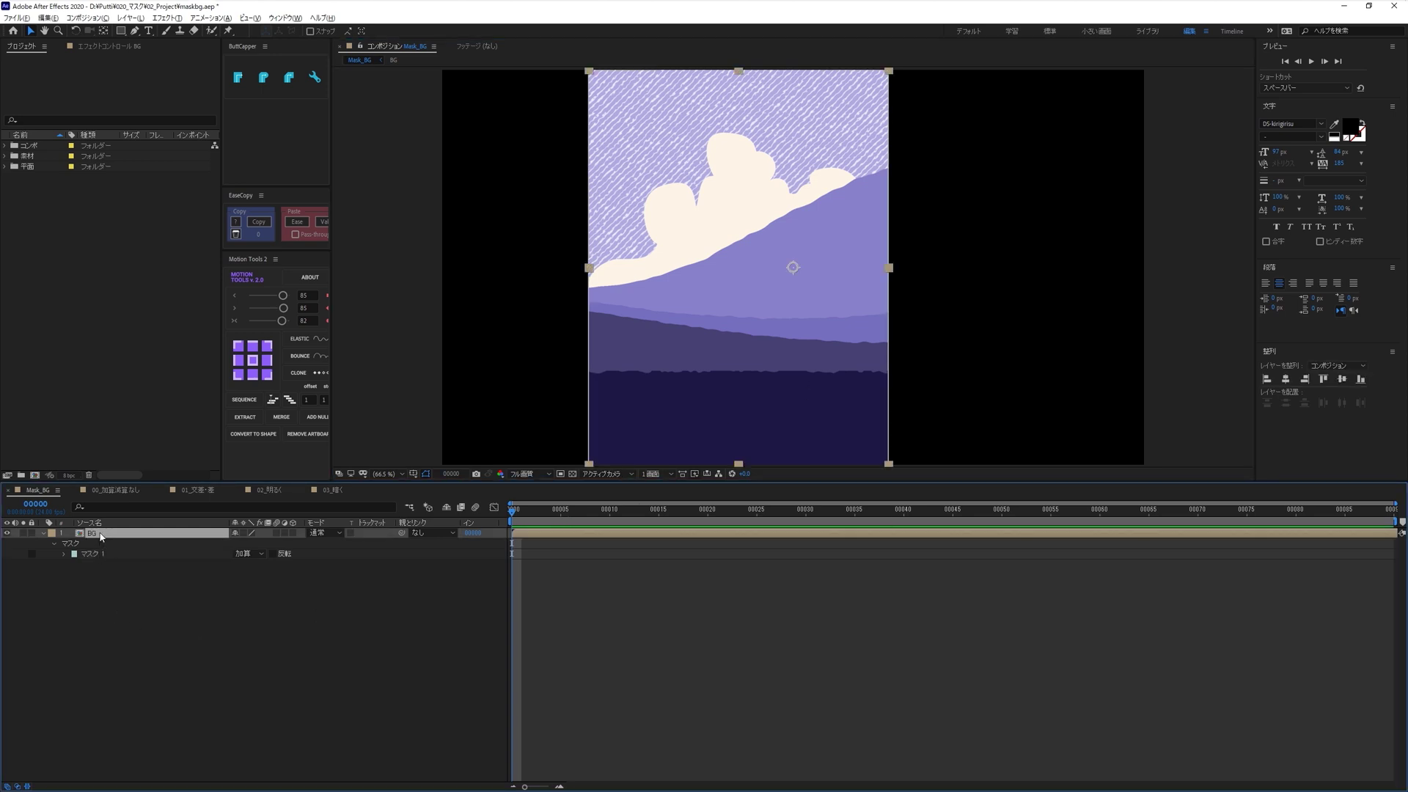
key("m")
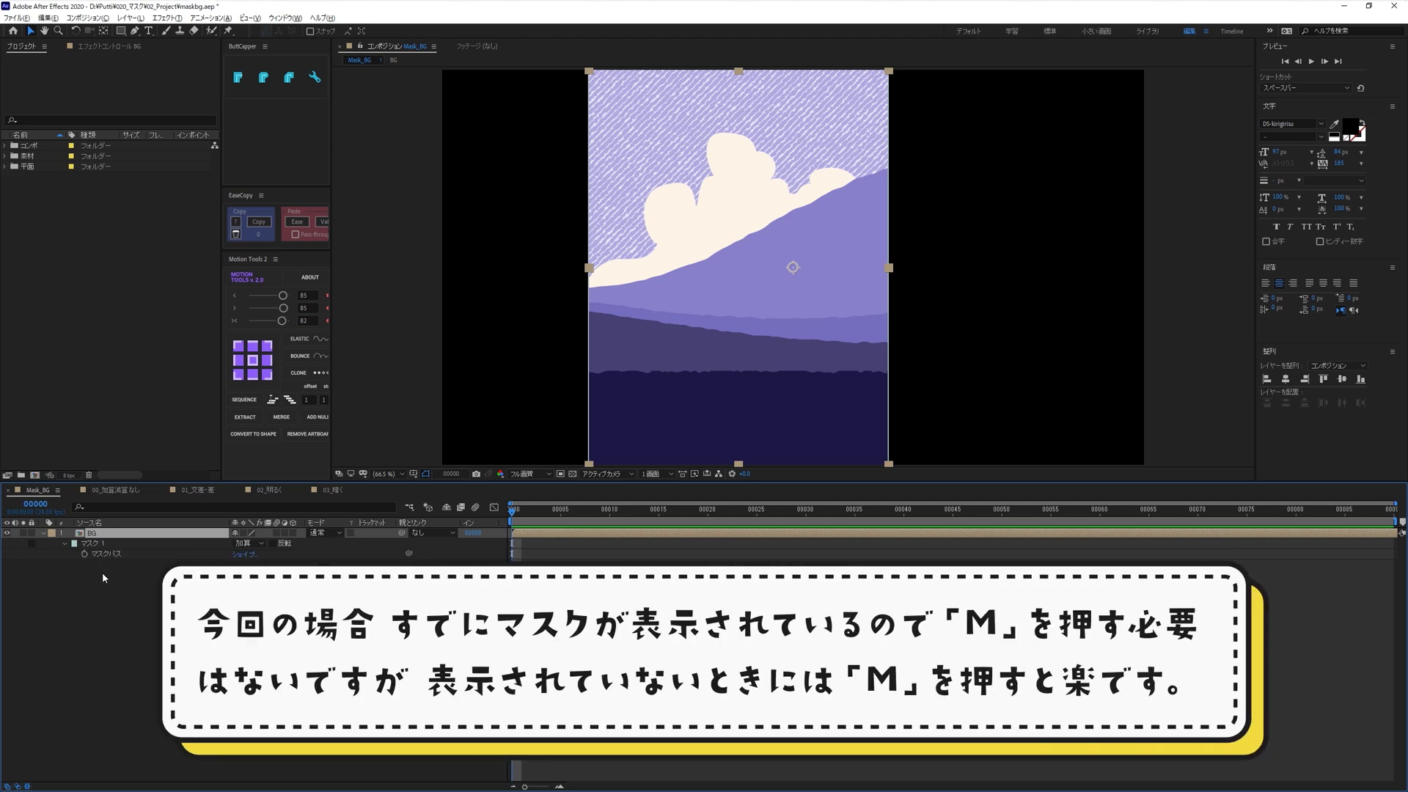
left_click(93, 544)
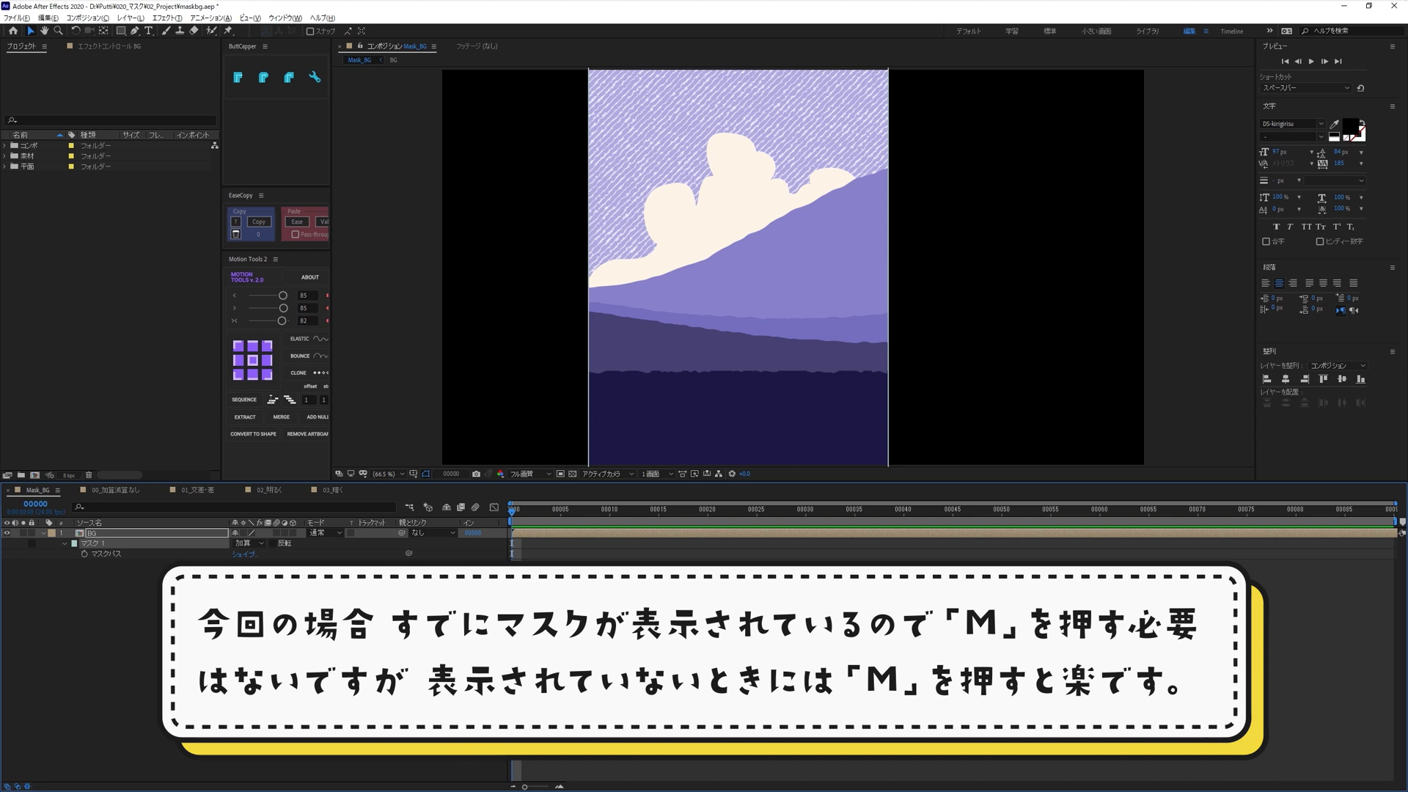
key("Delete")
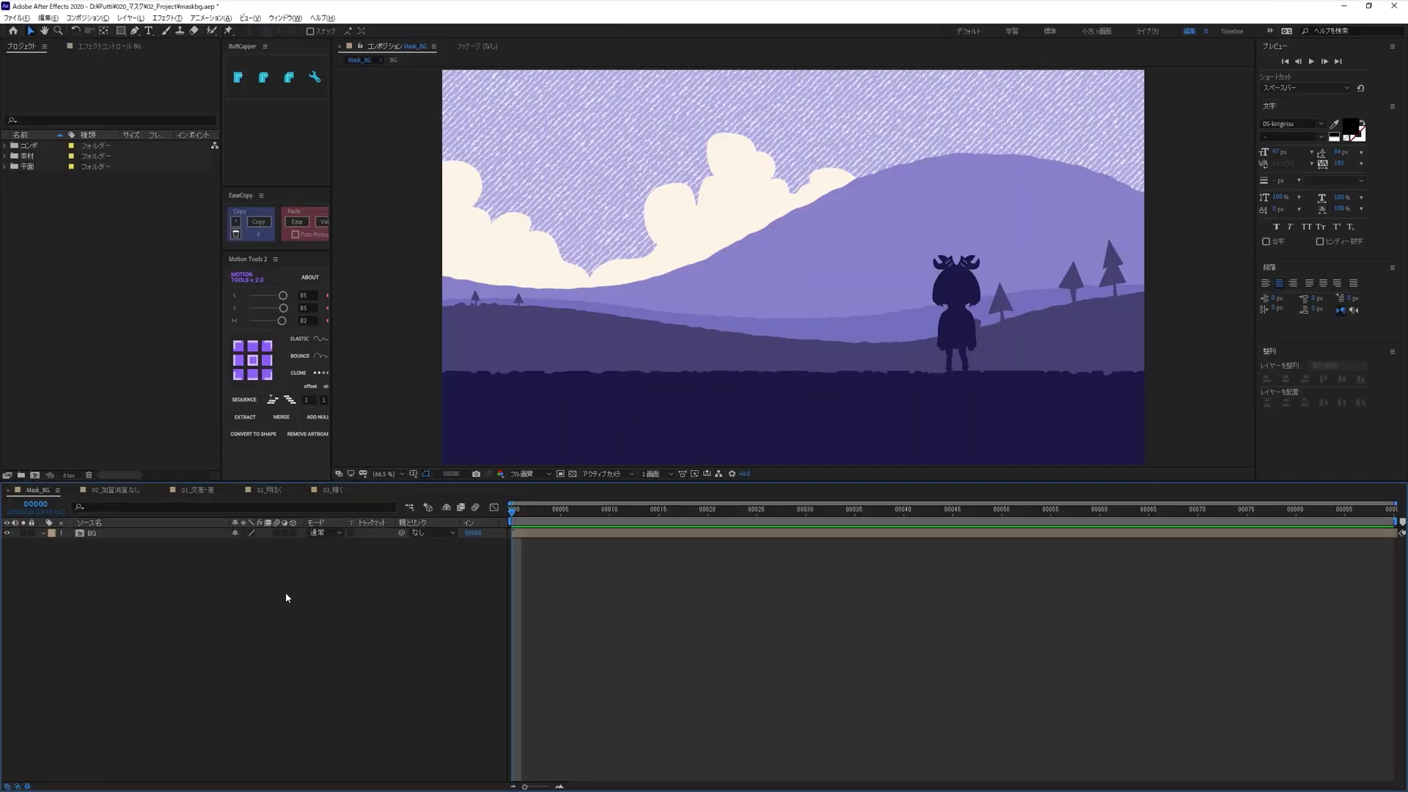
Create a new solid coloured with the dark navy sampled from the landscape's ground.
key("ctrl+y")
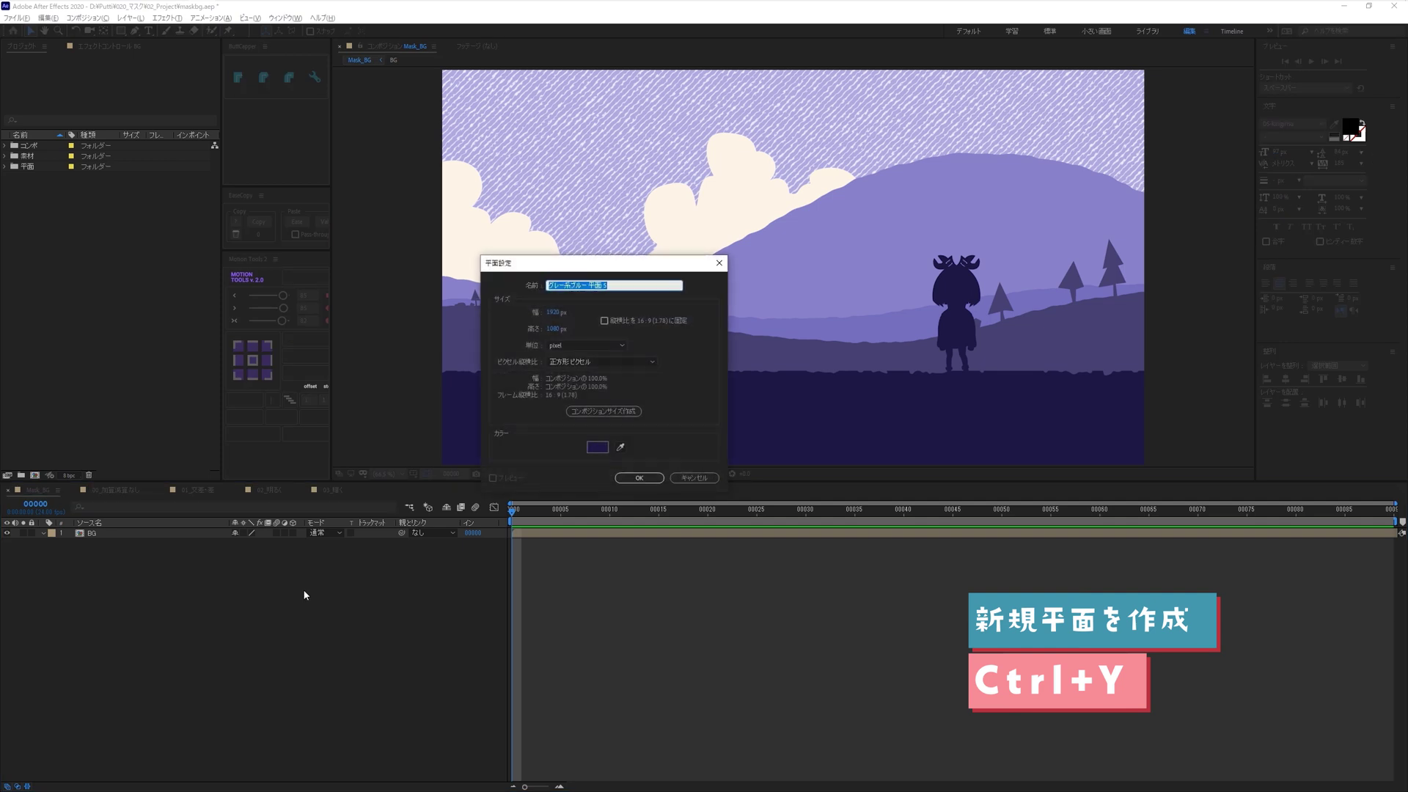
left_click(647, 478)
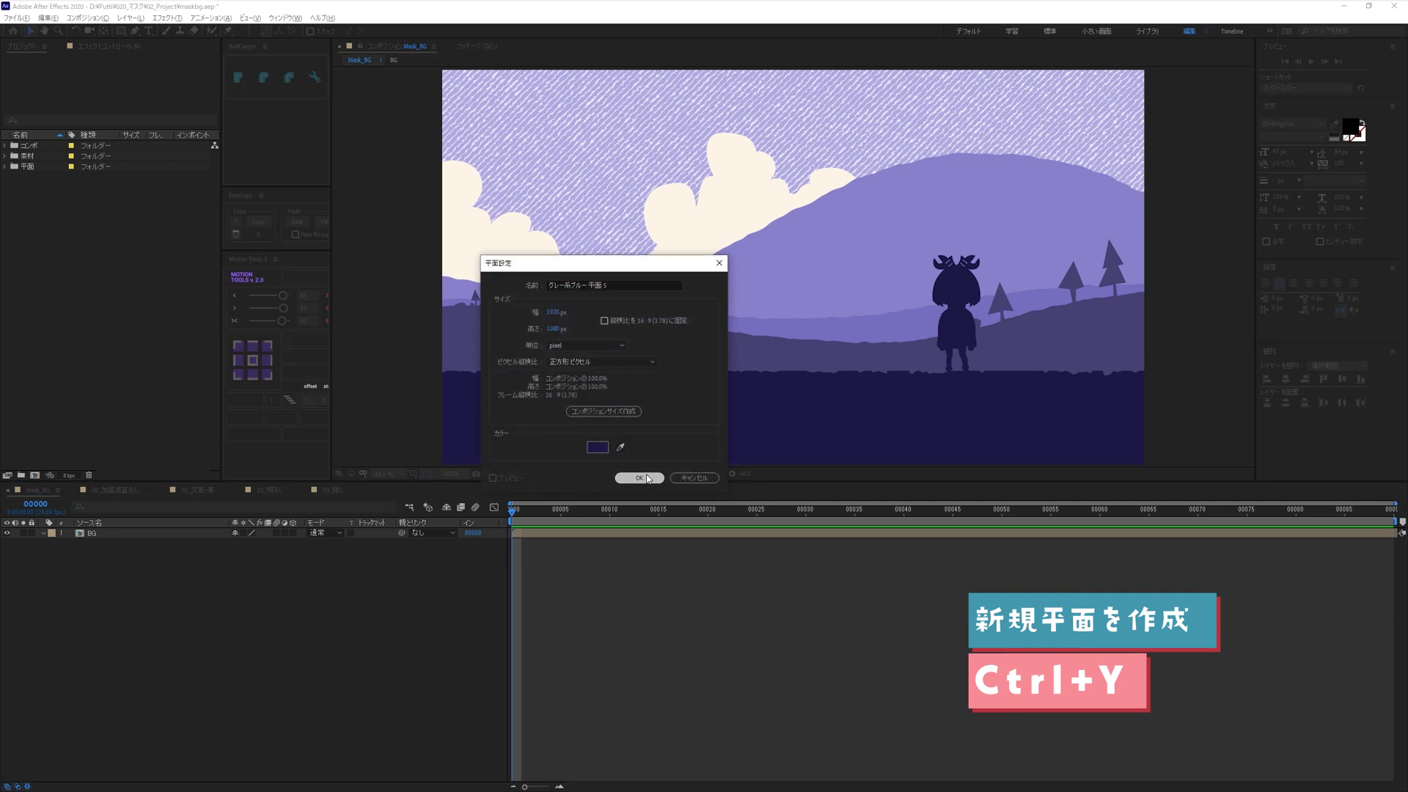
left_click(620, 447)
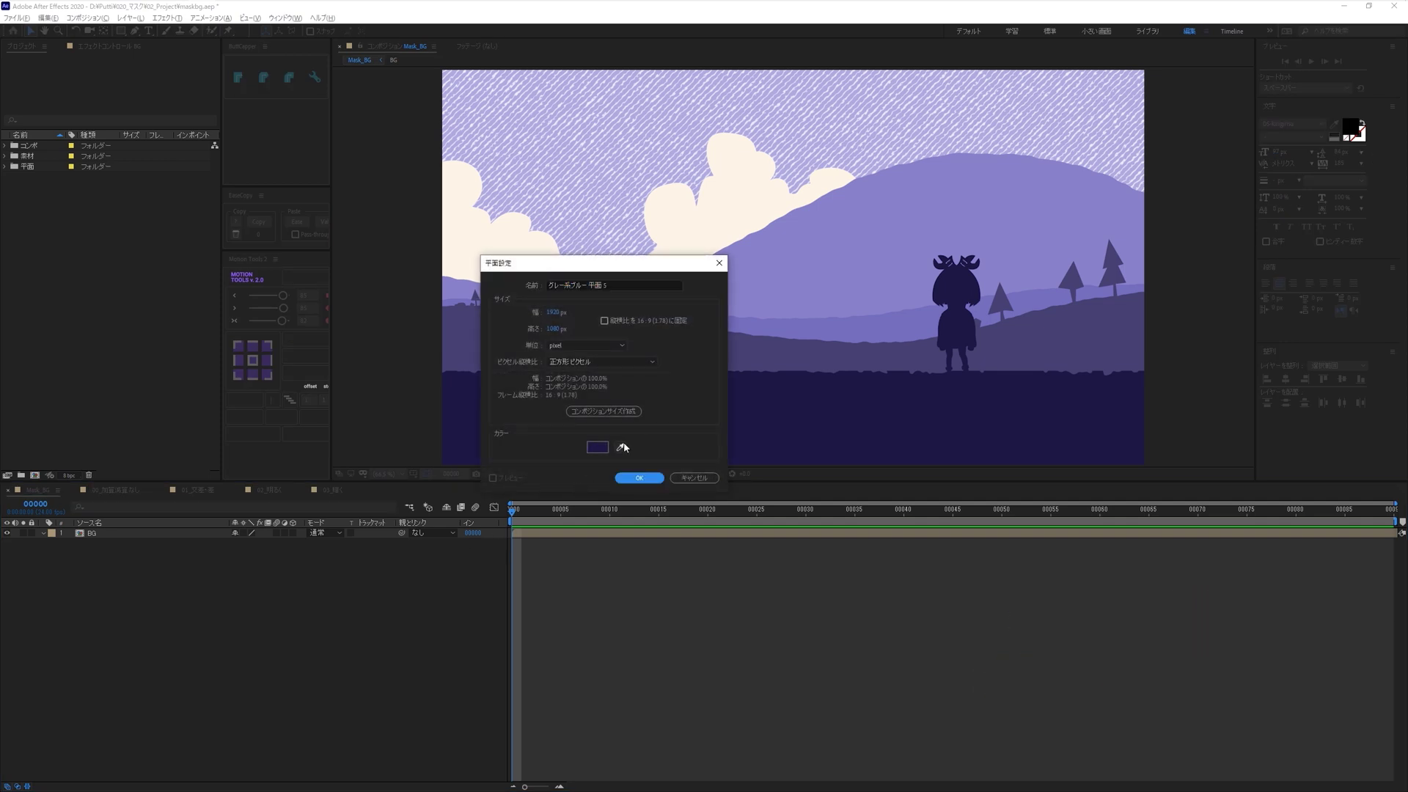
left_click(890, 435)
left_click(647, 478)
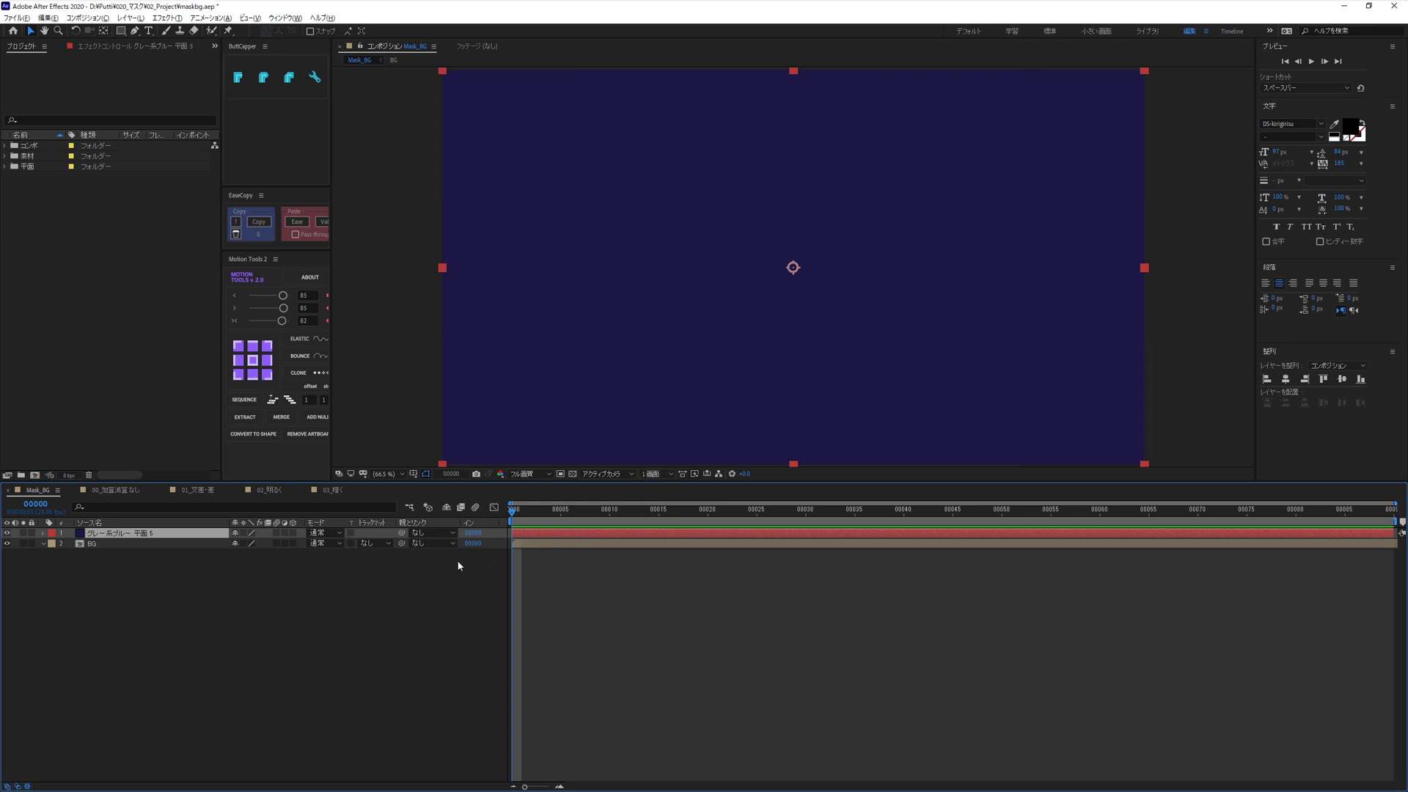
Add a full-layer rectangle mask to the solid, then select the circle layer in 00_加算減算なし.
double_click(121, 32)
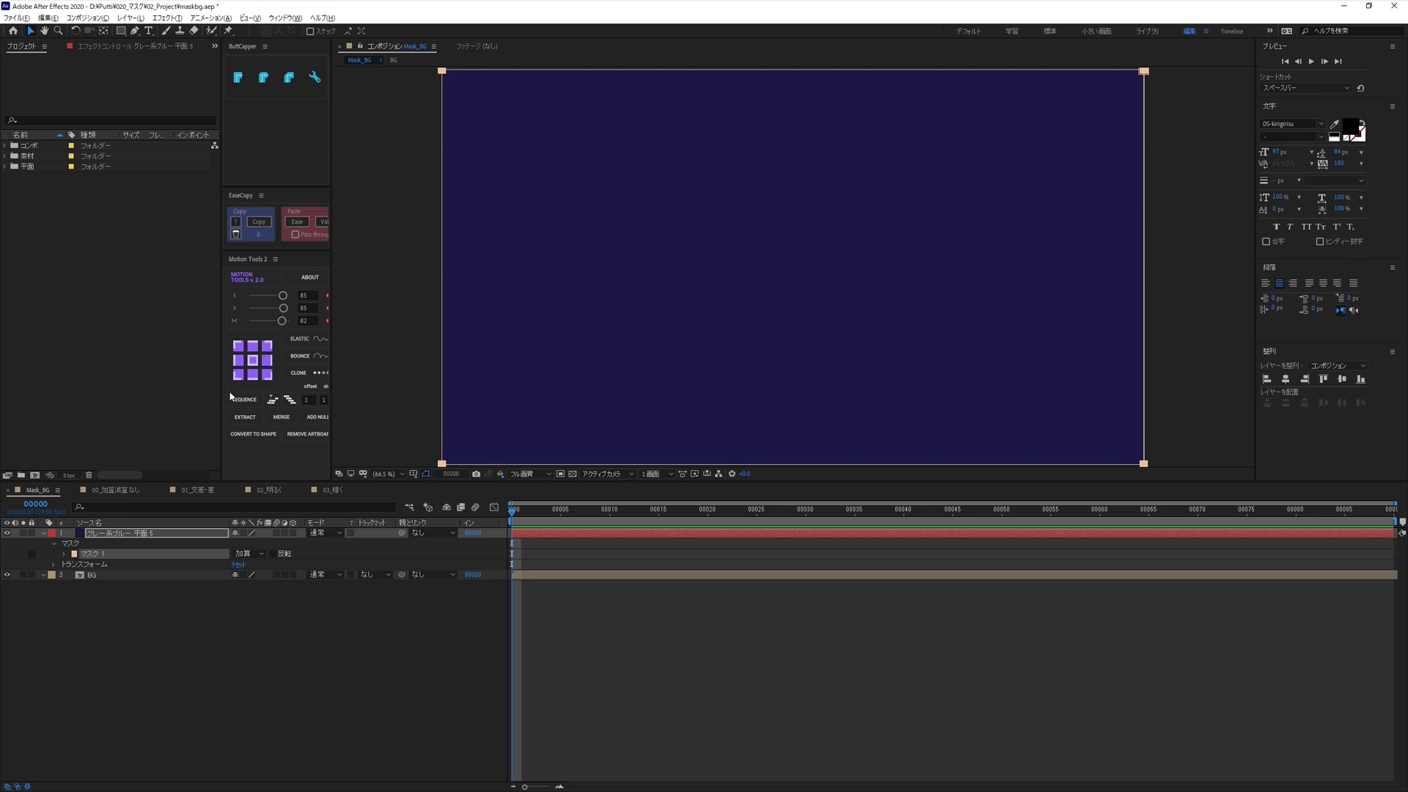
left_click(65, 555)
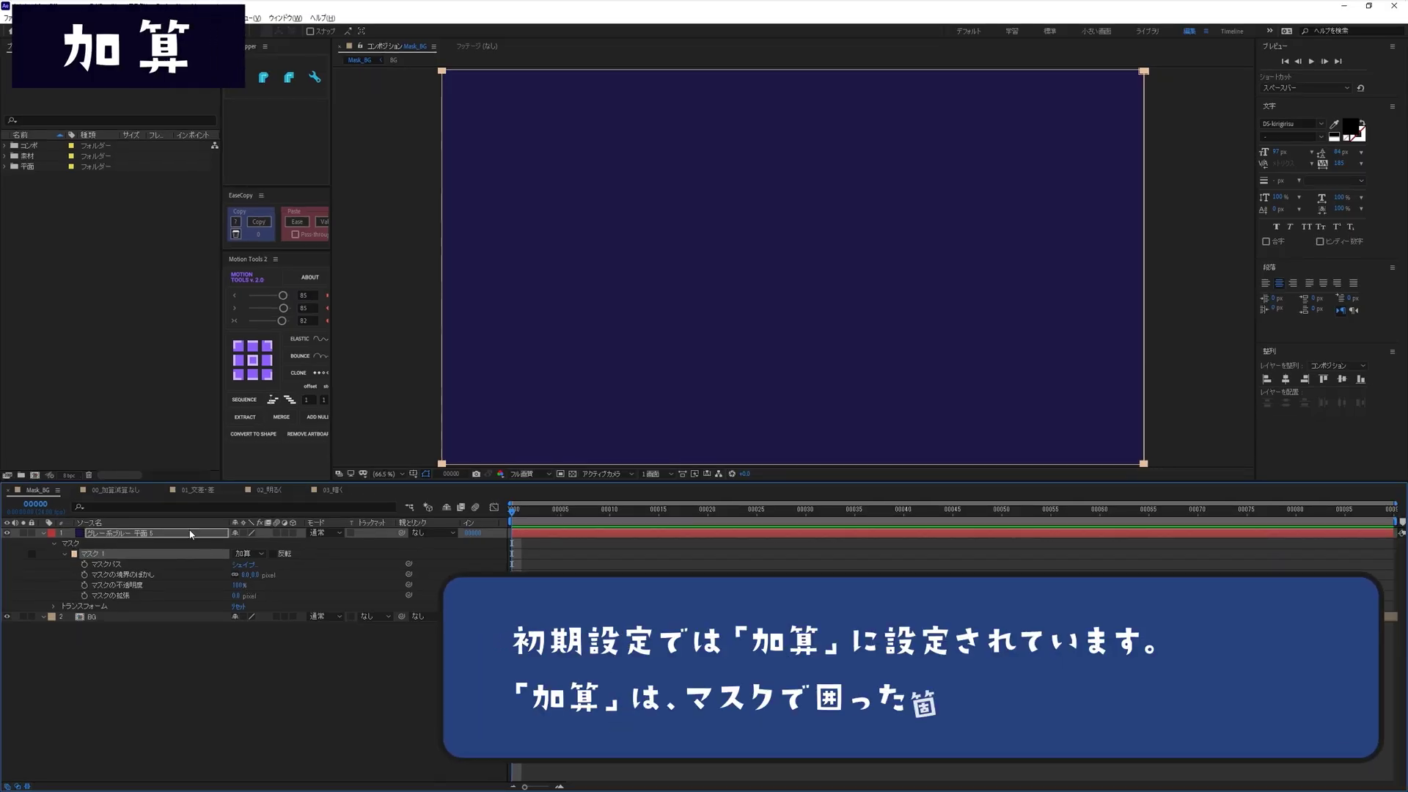
left_click(116, 490)
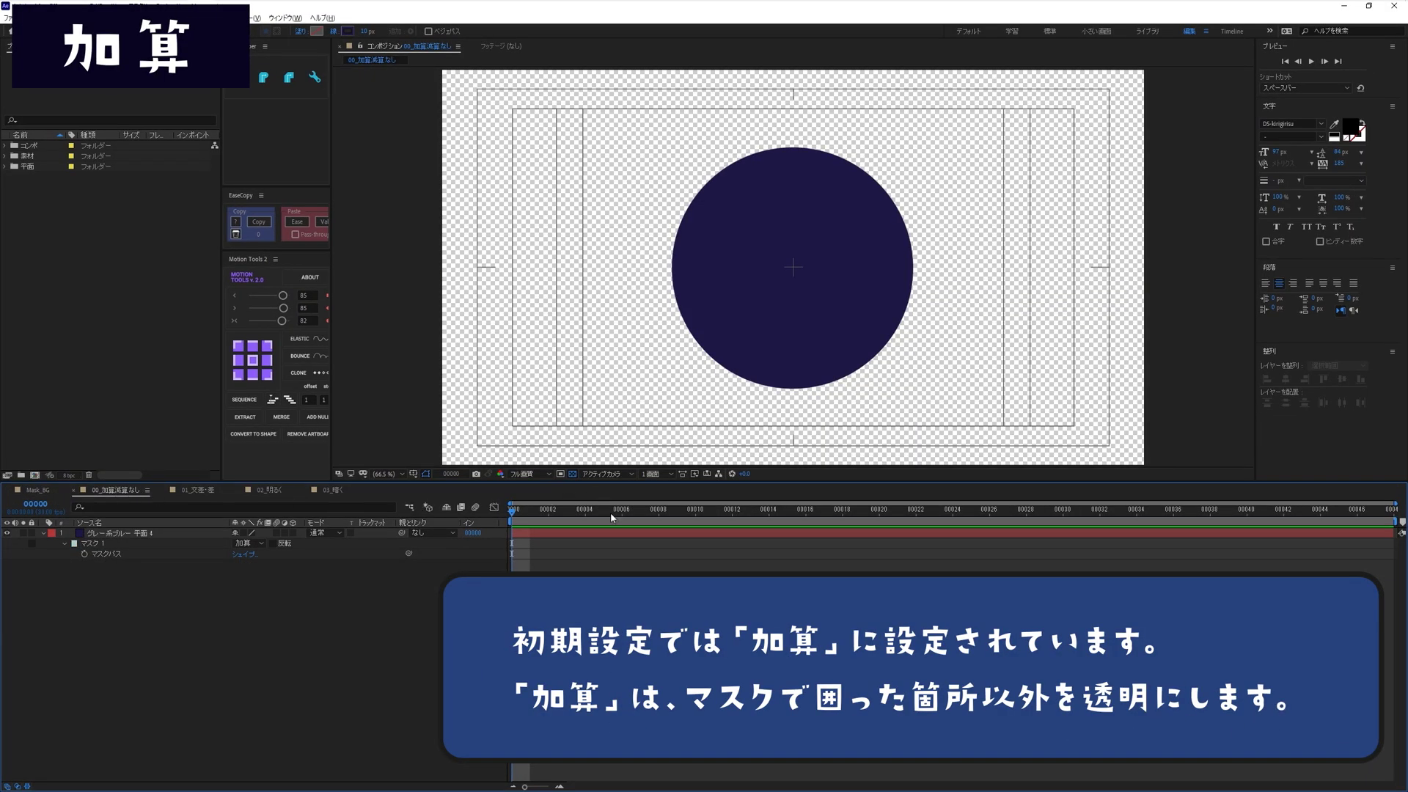
left_click(619, 534)
left_click(618, 536)
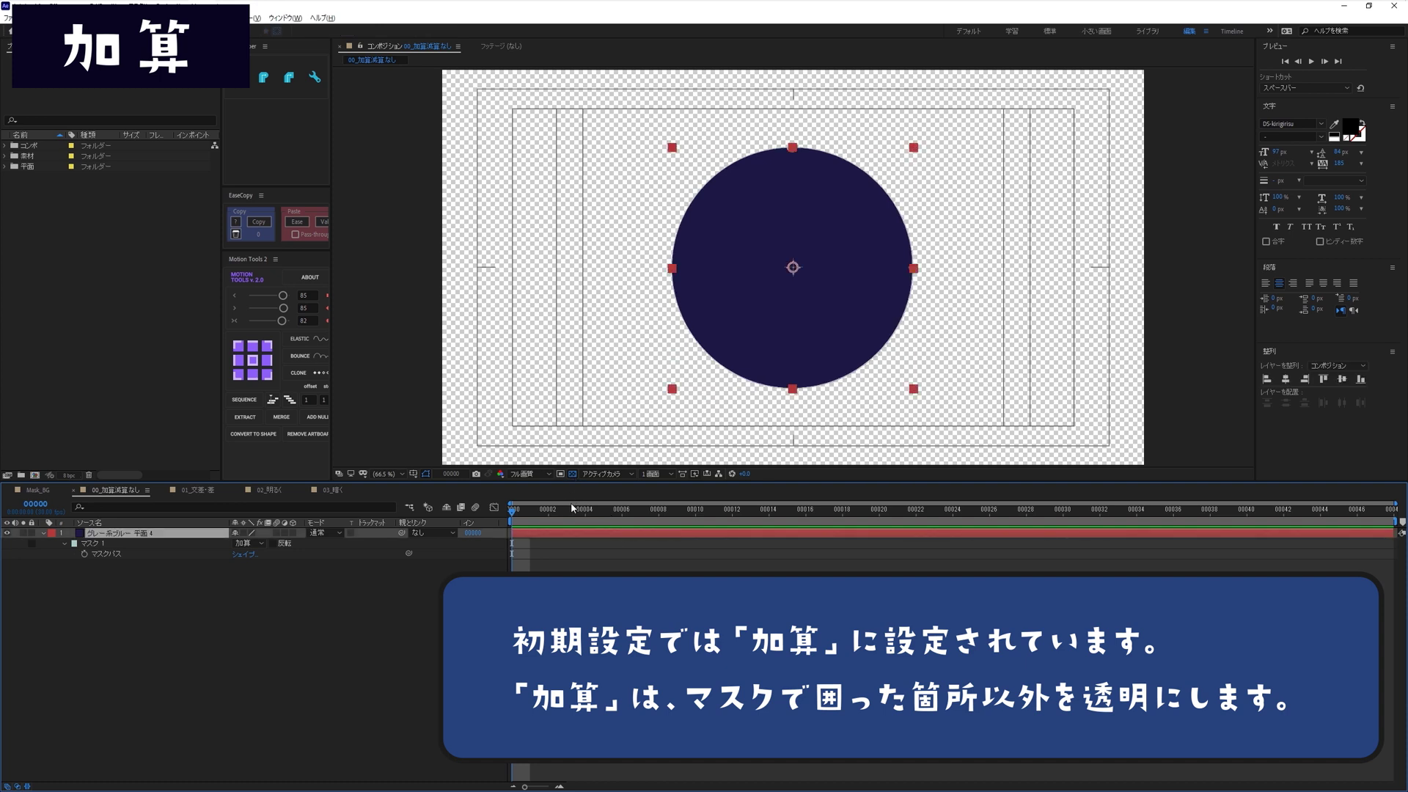
Set the circle's Mask 1 to Subtract, test two extra rectangular holes, then delete them.
left_click(253, 543)
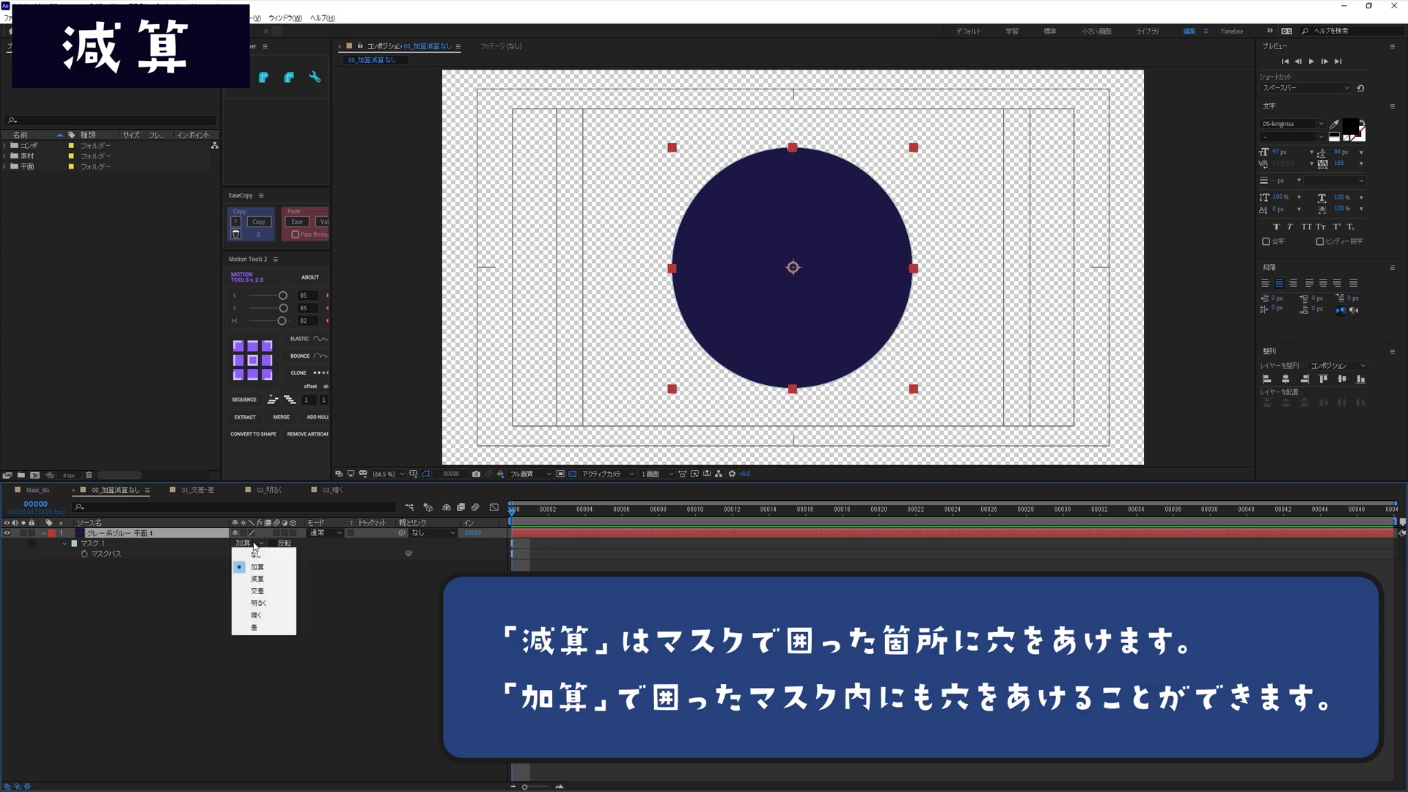
left_click(257, 579)
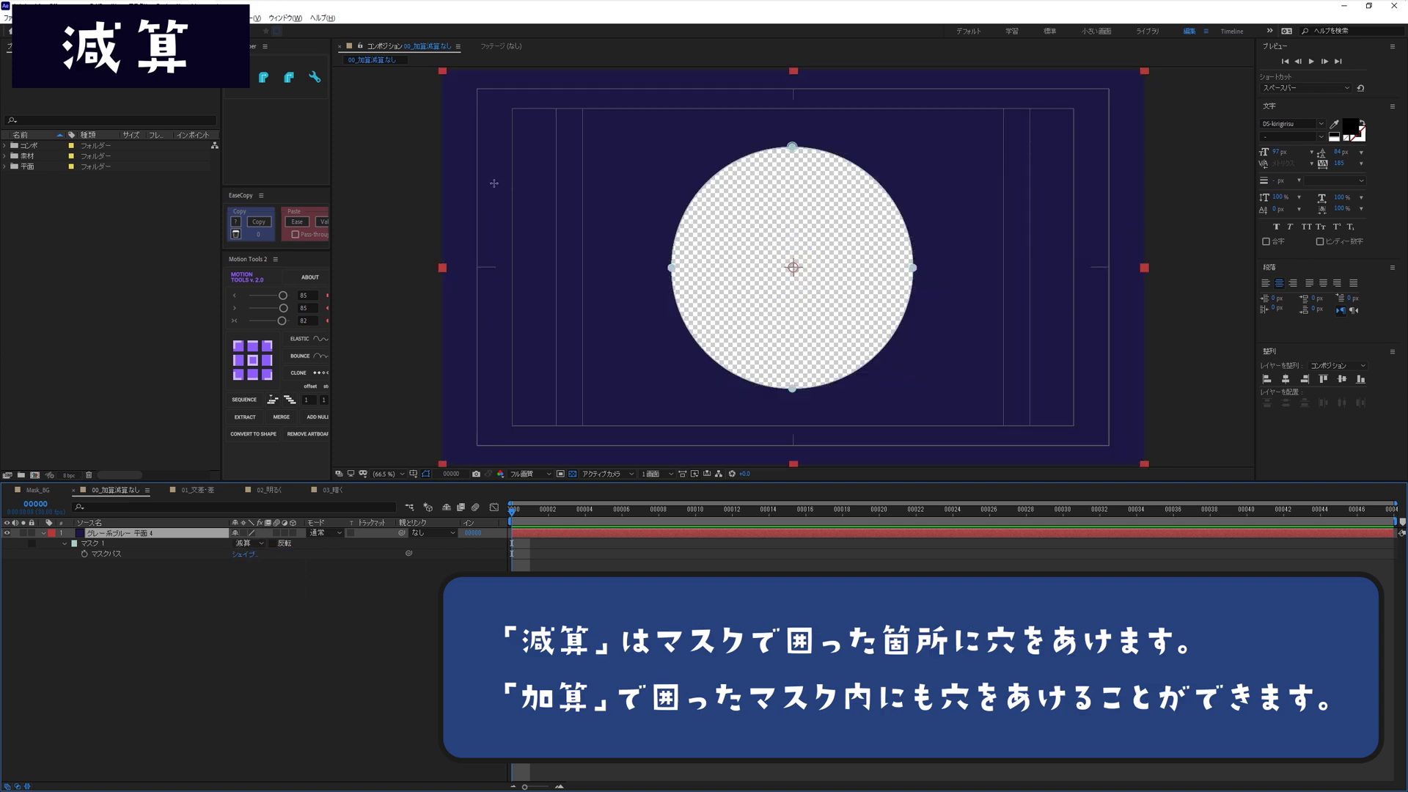
left_click_drag(493, 183, 598, 273)
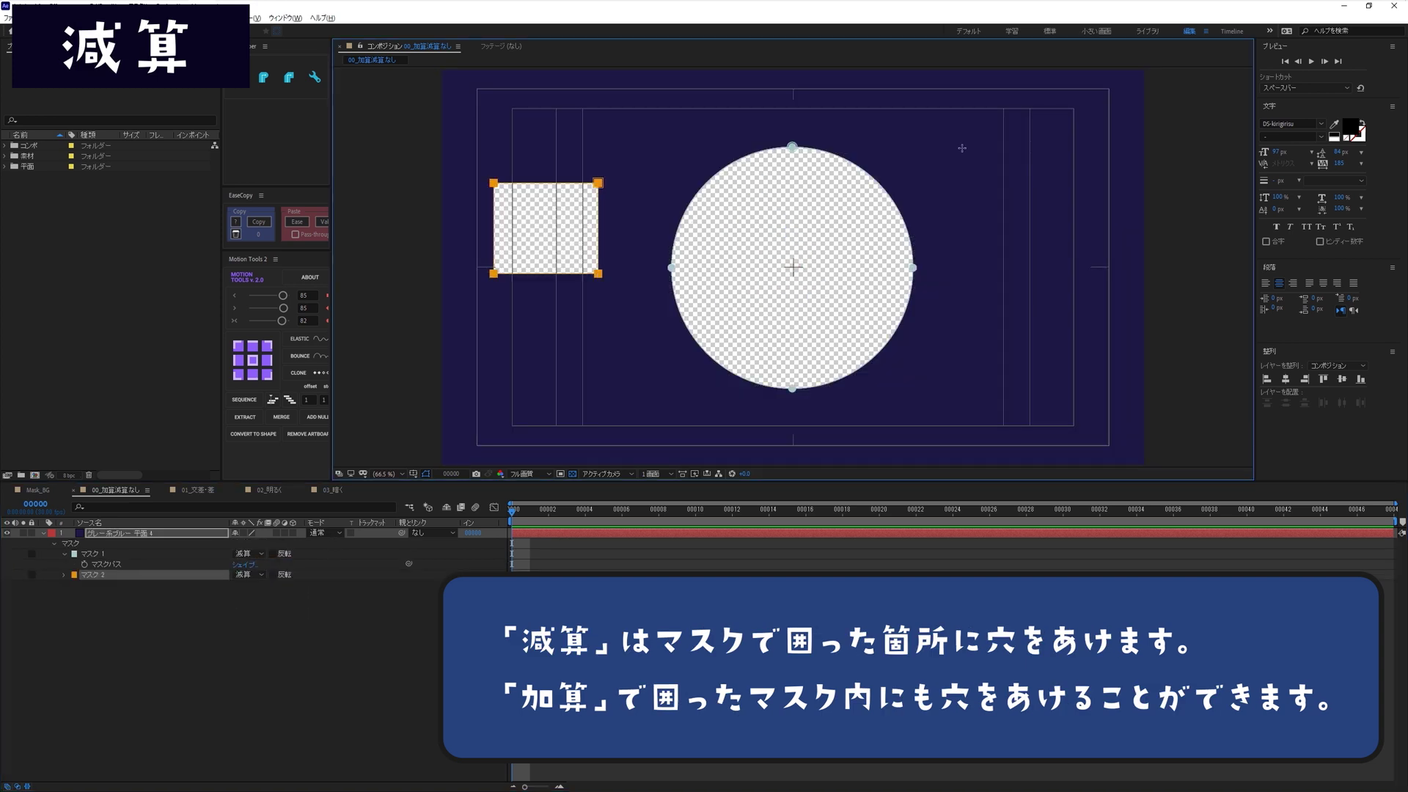
left_click_drag(962, 148, 1025, 384)
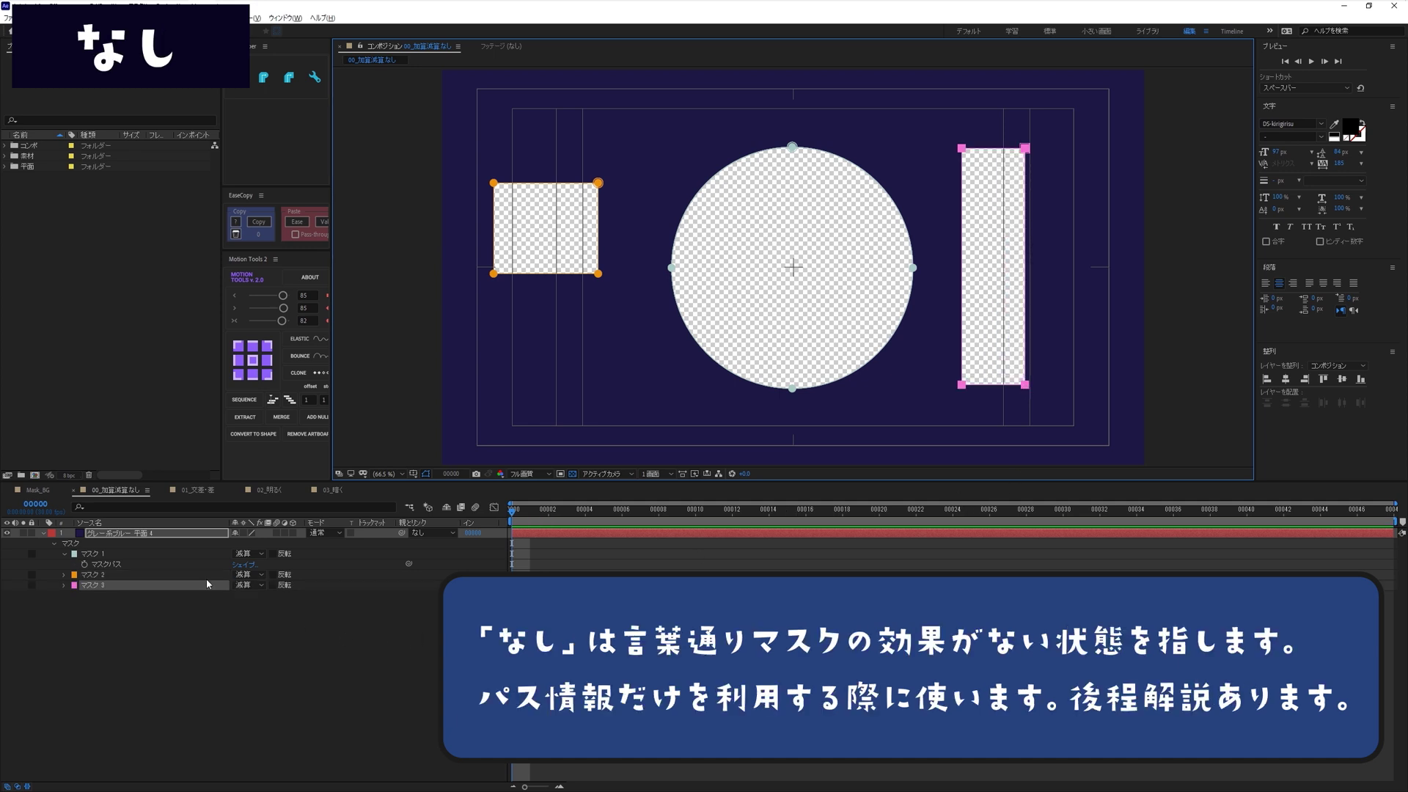
left_click(104, 576, "shift")
key("Delete")
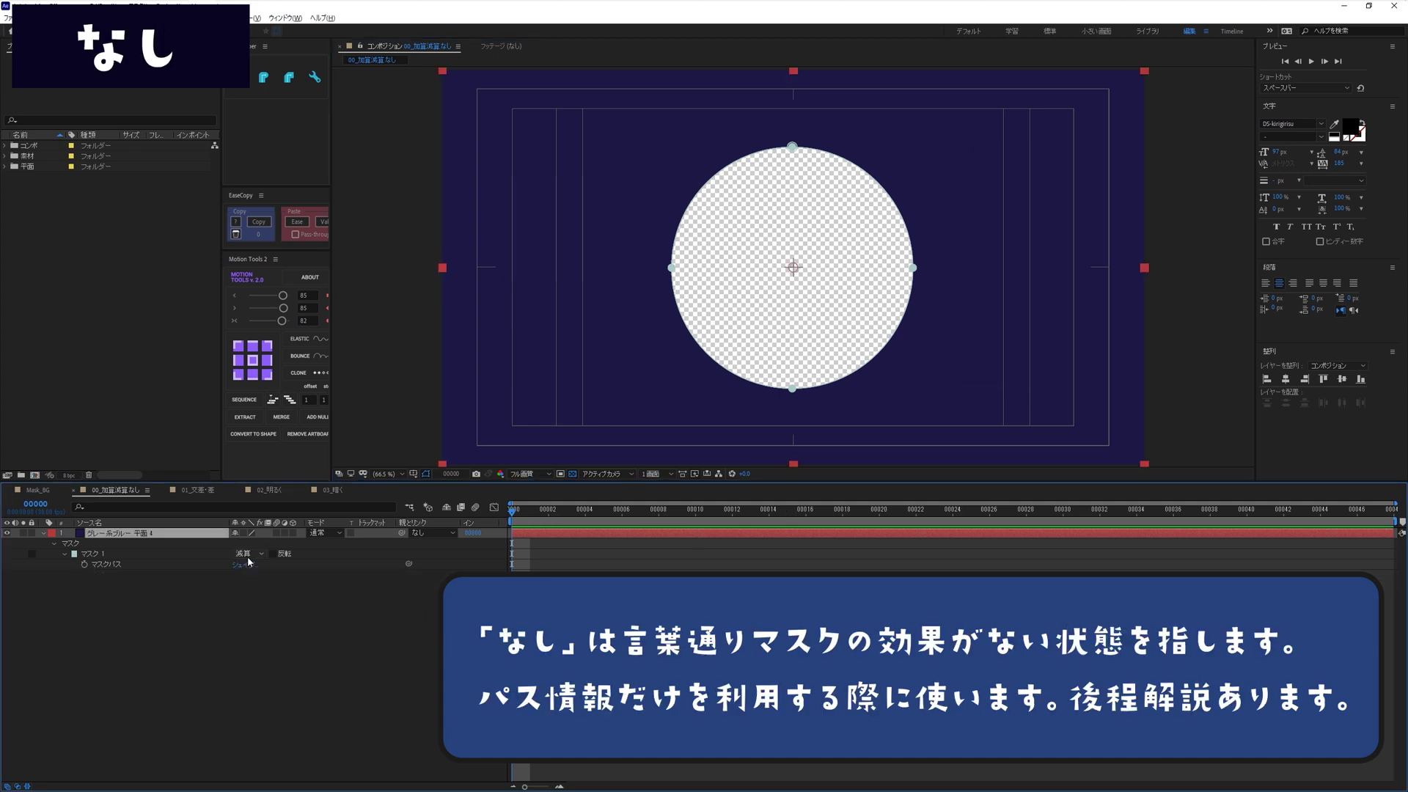
Set Mask 1's mode to None and reselect the circle layer to show its path.
left_click(248, 553)
left_click(255, 566)
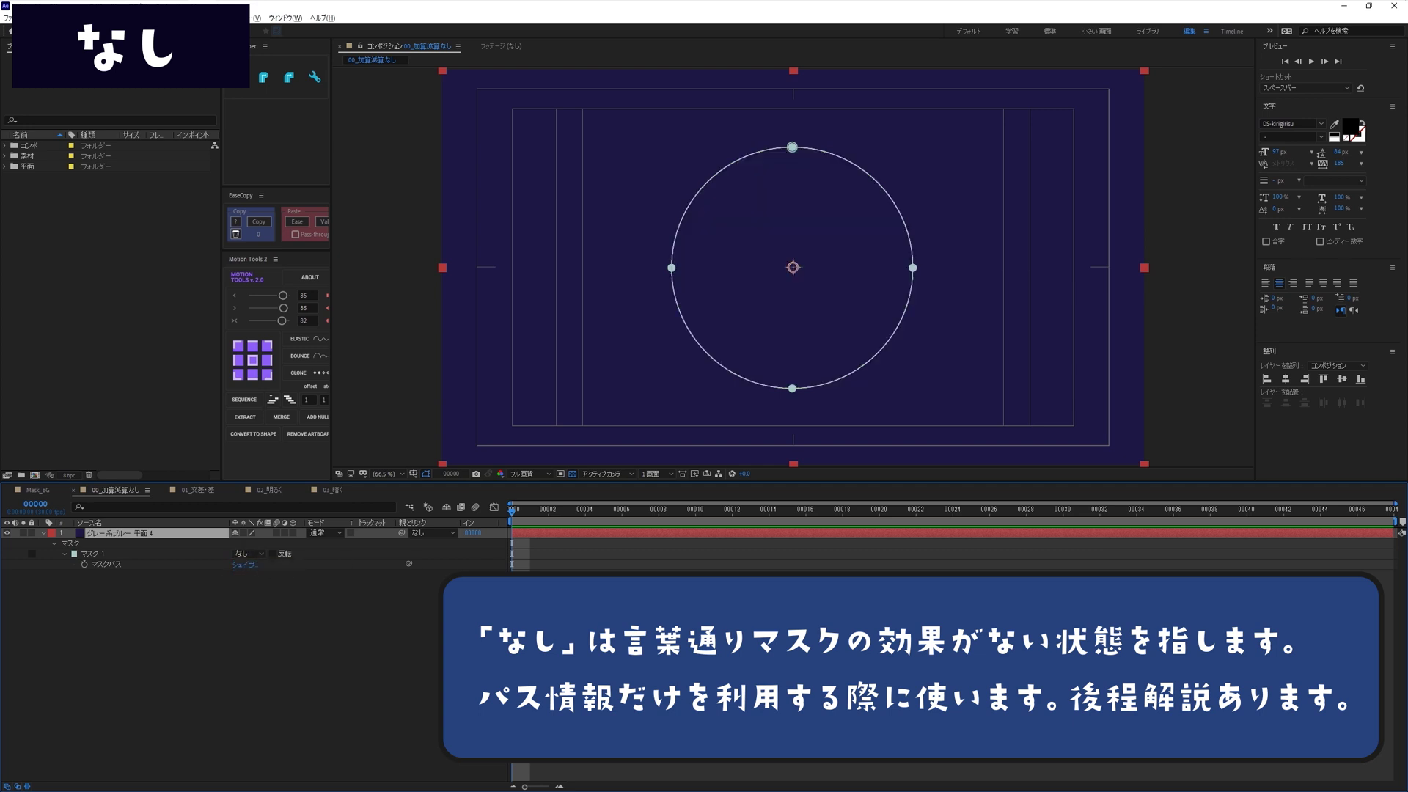
left_click(318, 605)
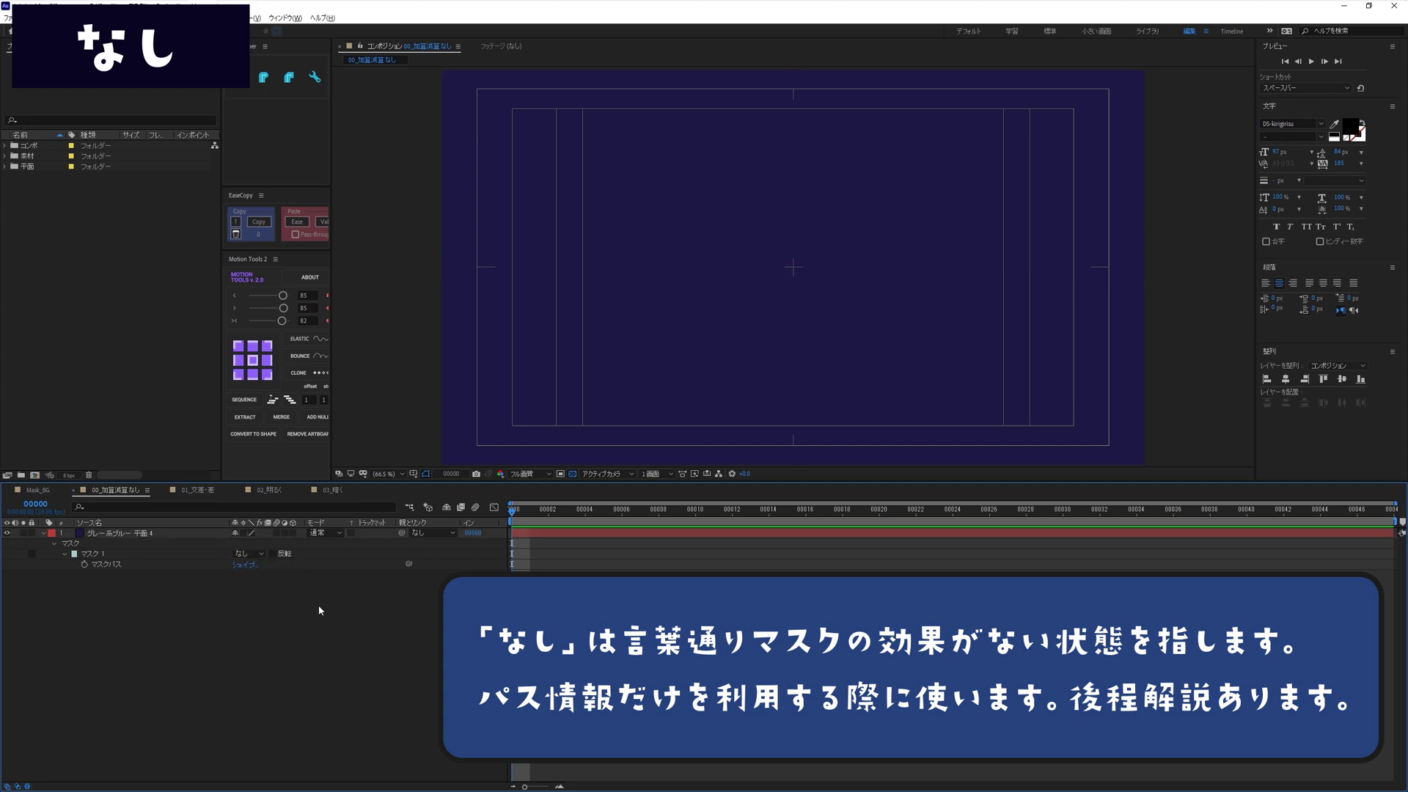
left_click(126, 535)
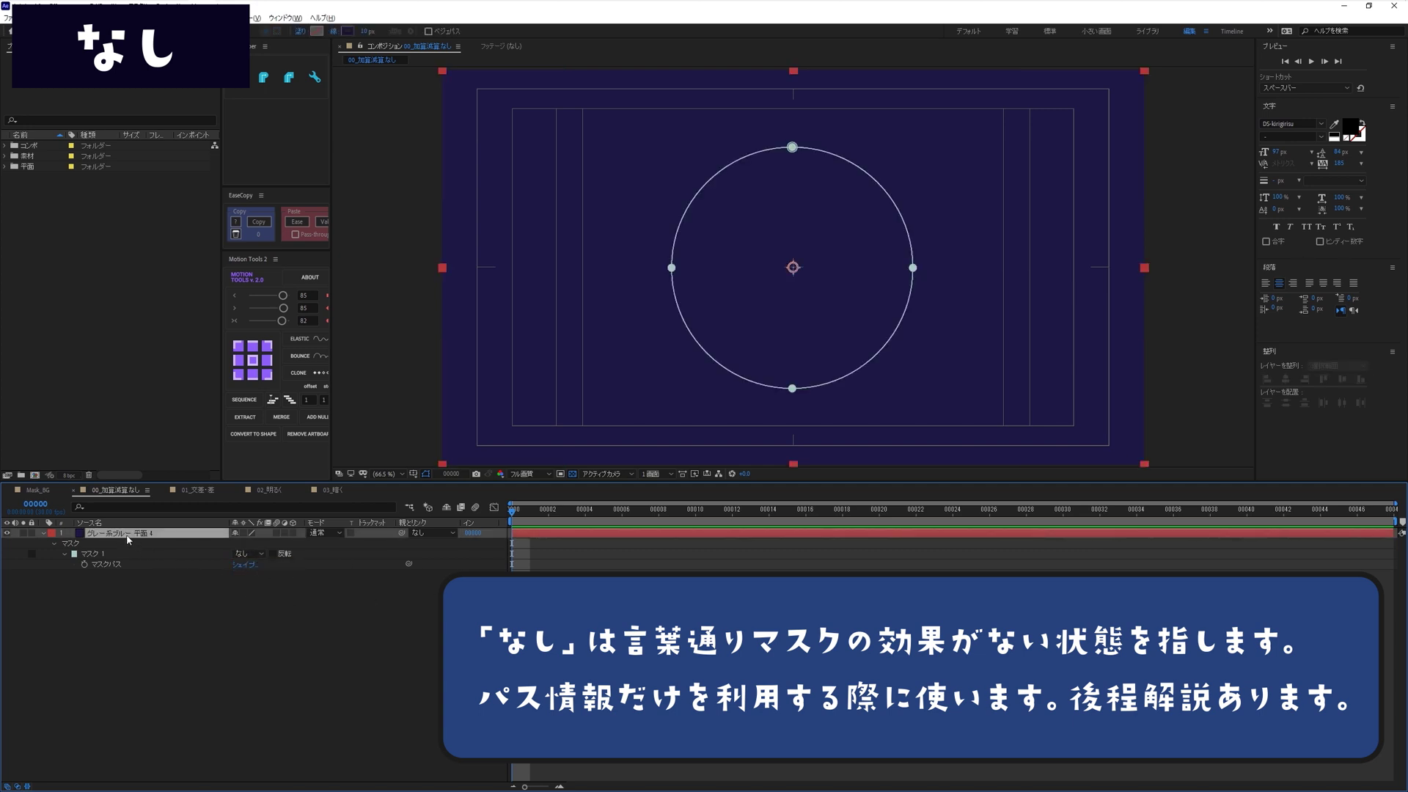
In 01_交差・差, set the two-circle layer's Mask 2 mode to Intersect.
left_click(199, 491)
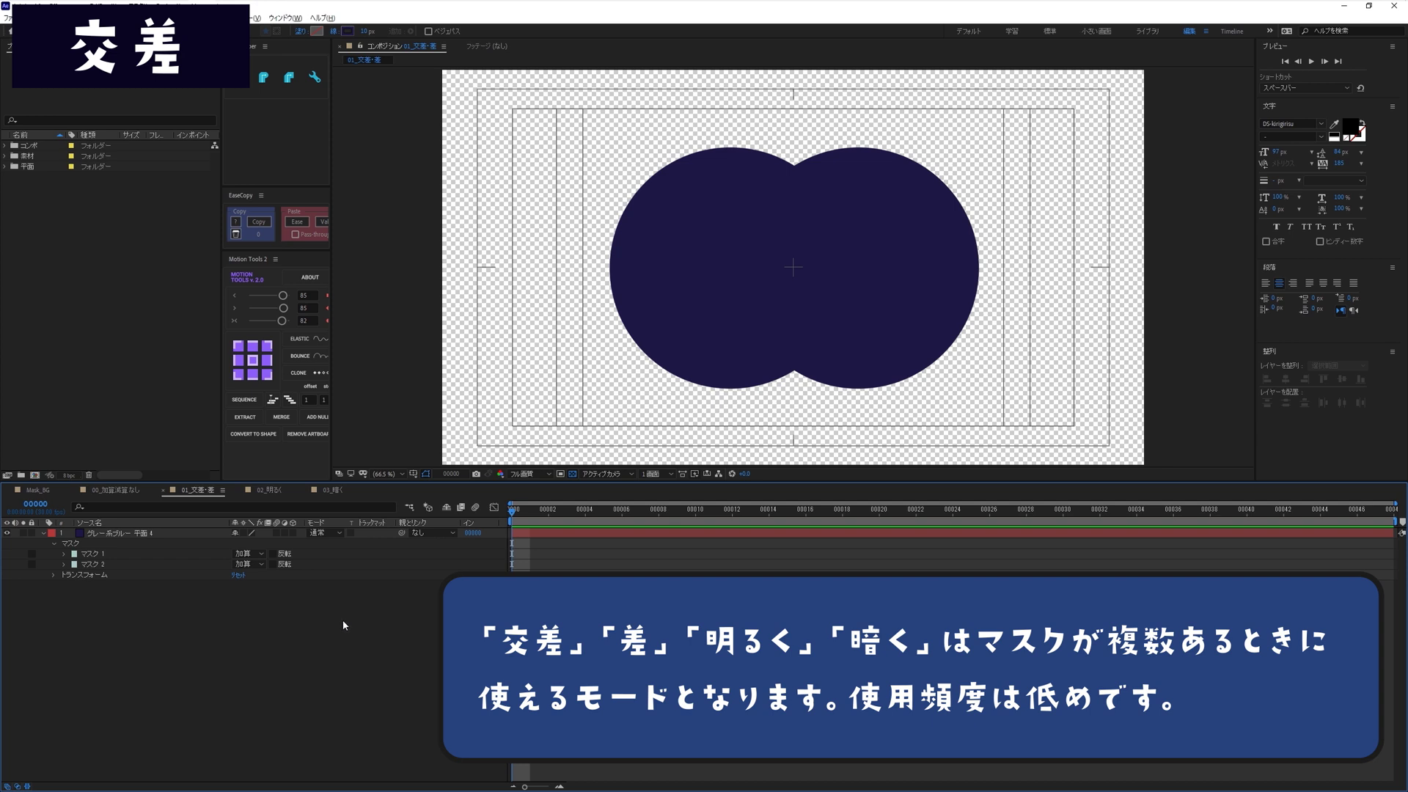
left_click(143, 541)
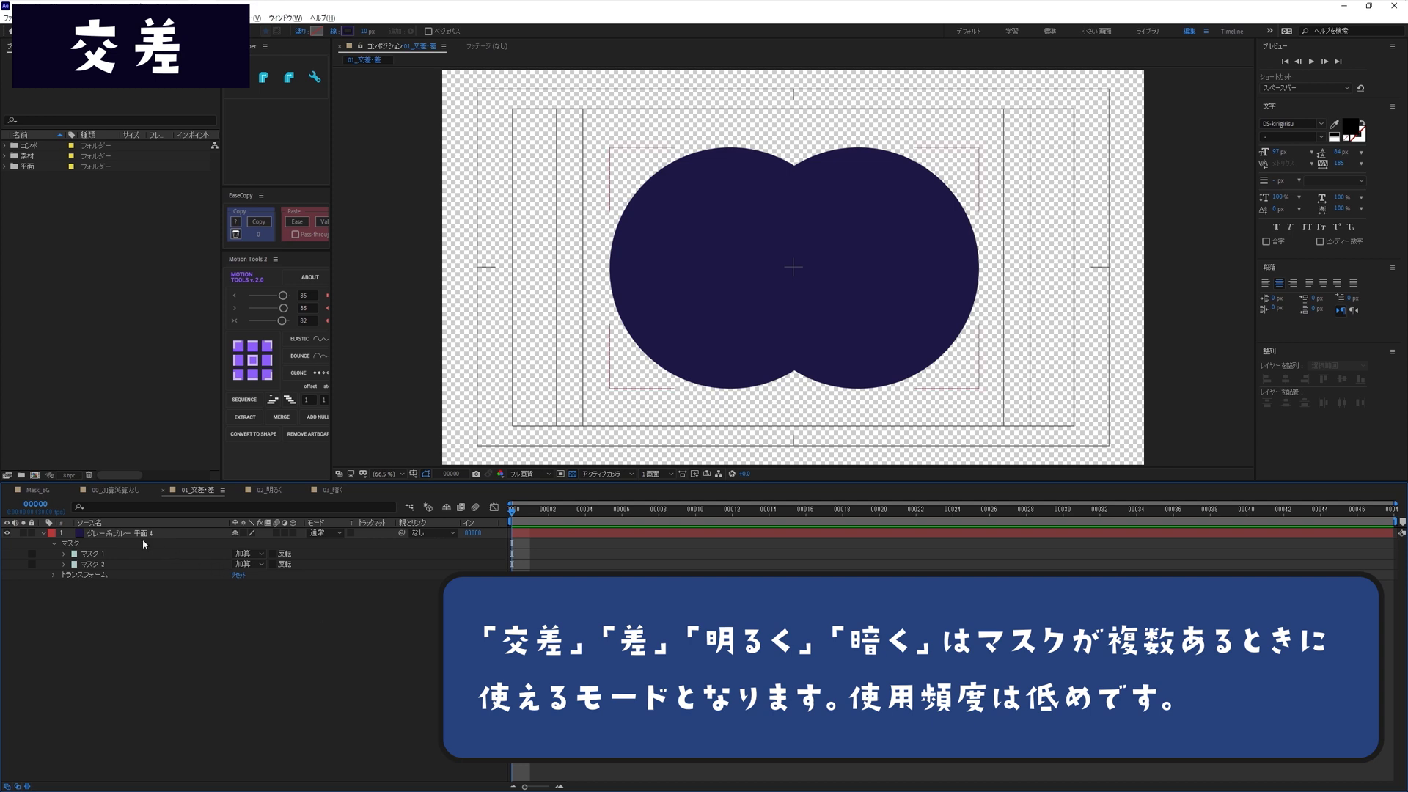
left_click(141, 534)
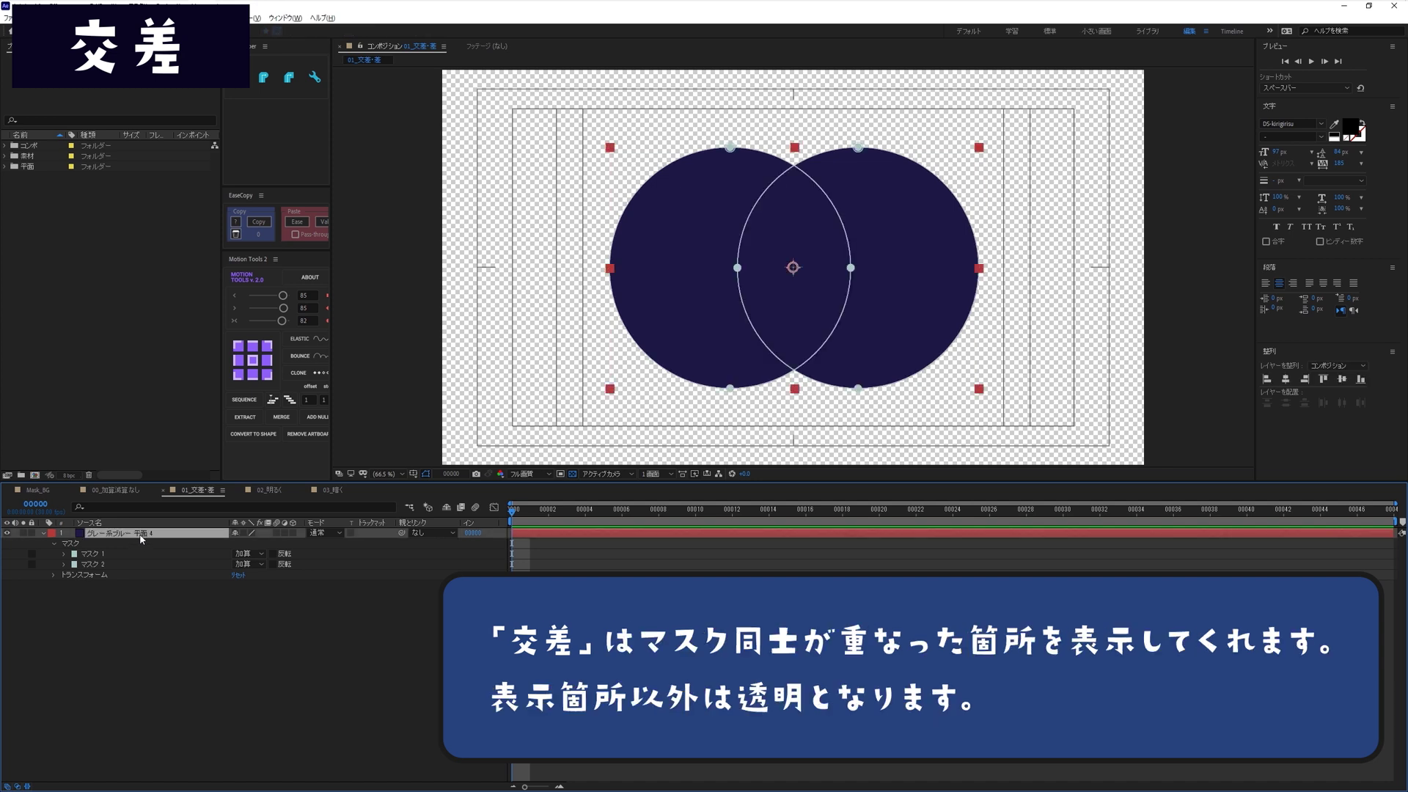
left_click(247, 564)
left_click(267, 609)
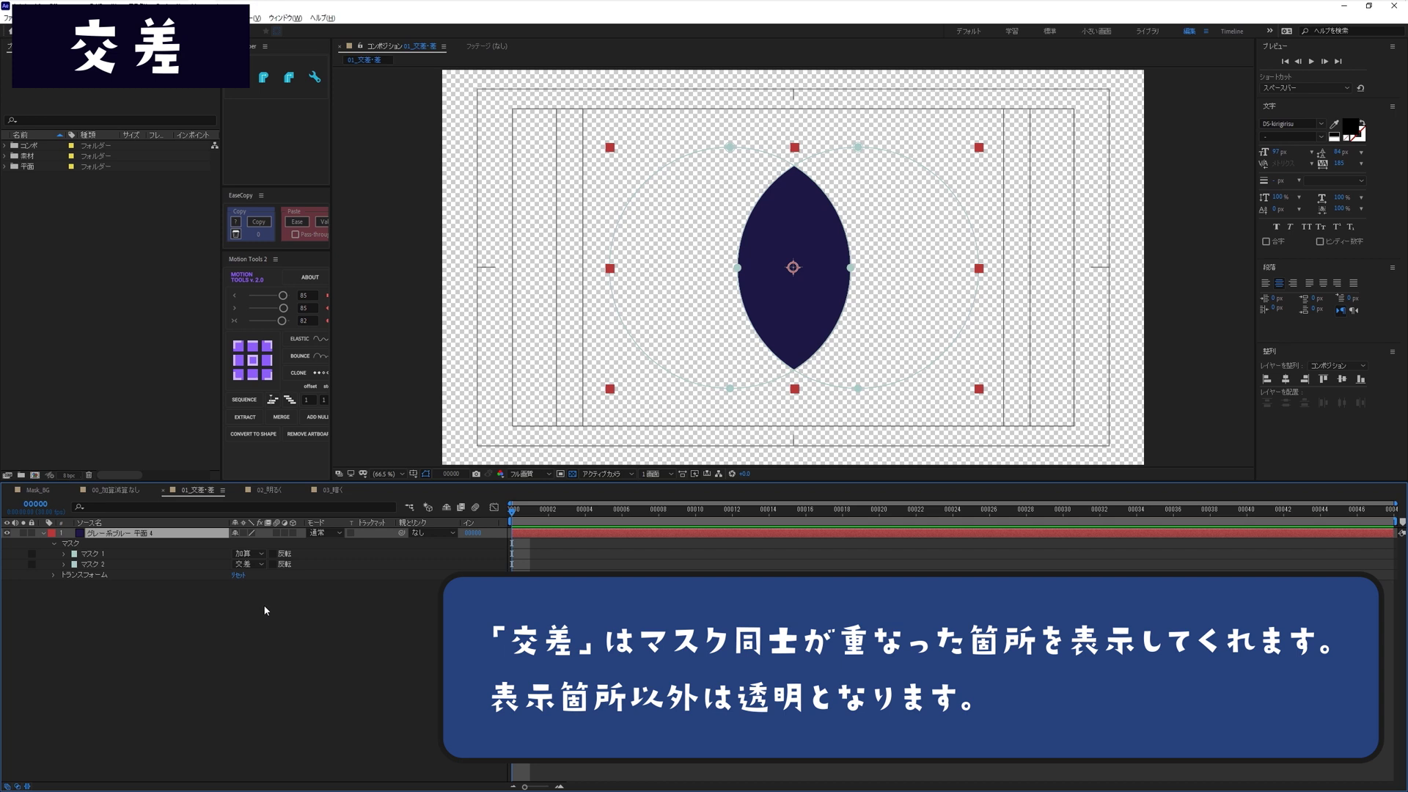
Change Mask 2 to Difference, then move to the 02_明るく composition.
left_click(248, 565)
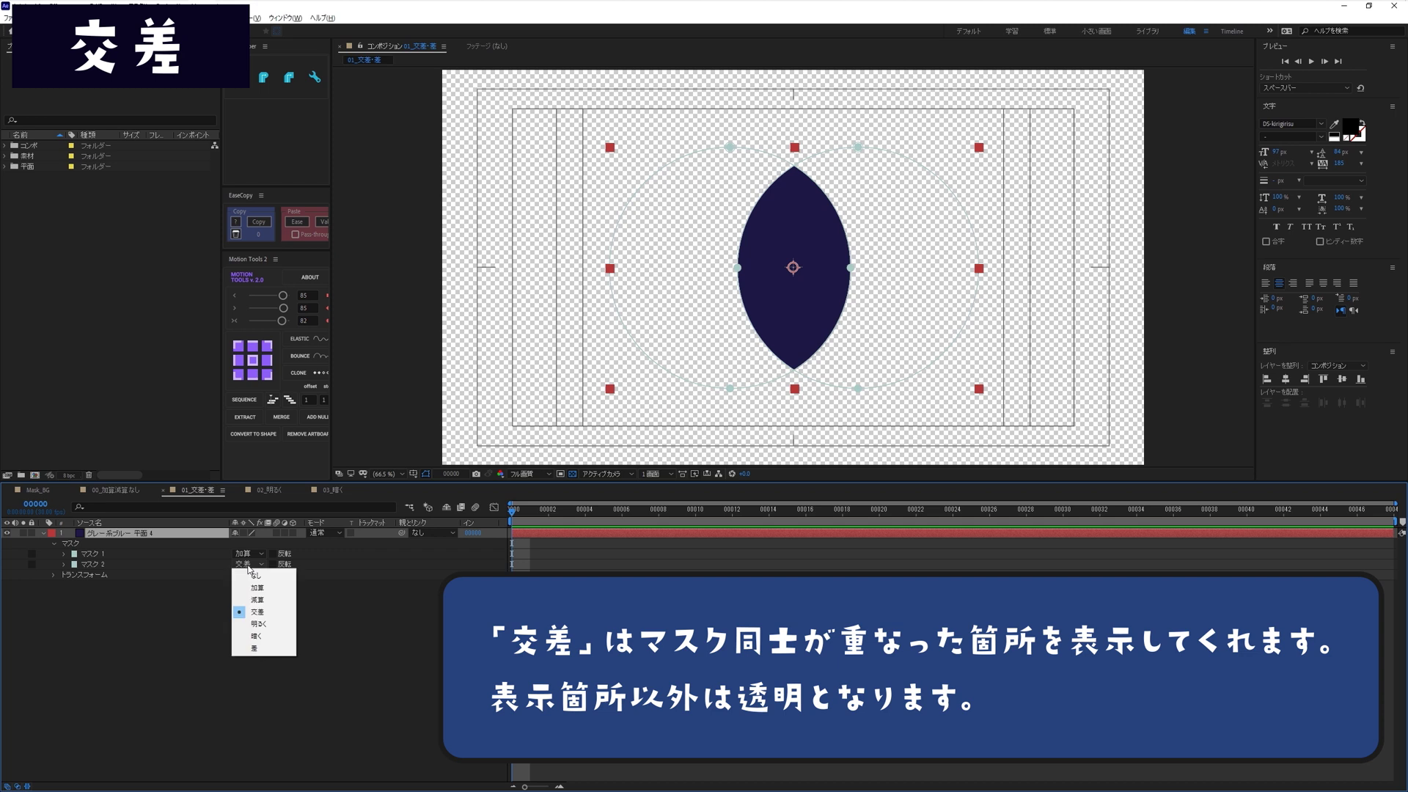
left_click(270, 649)
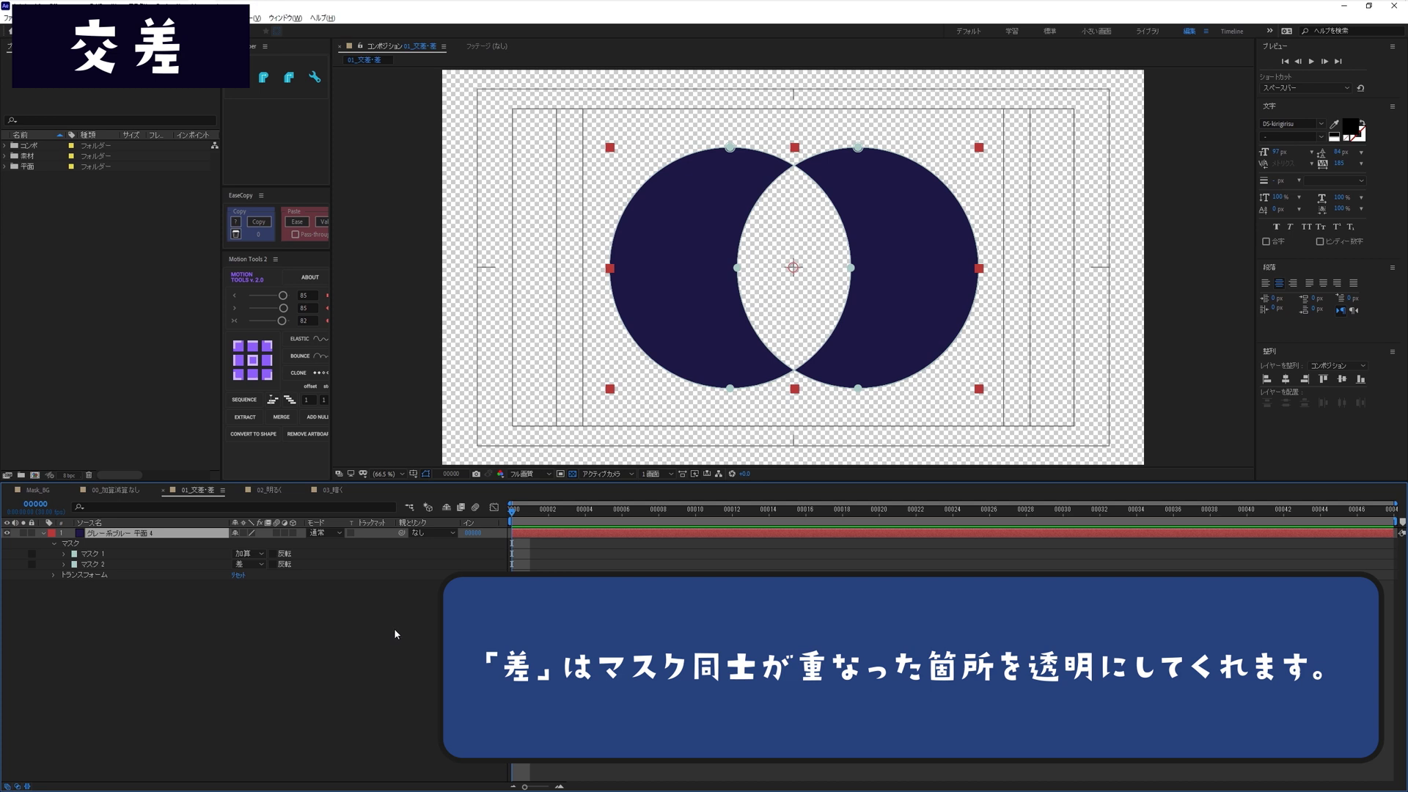
left_click(269, 492)
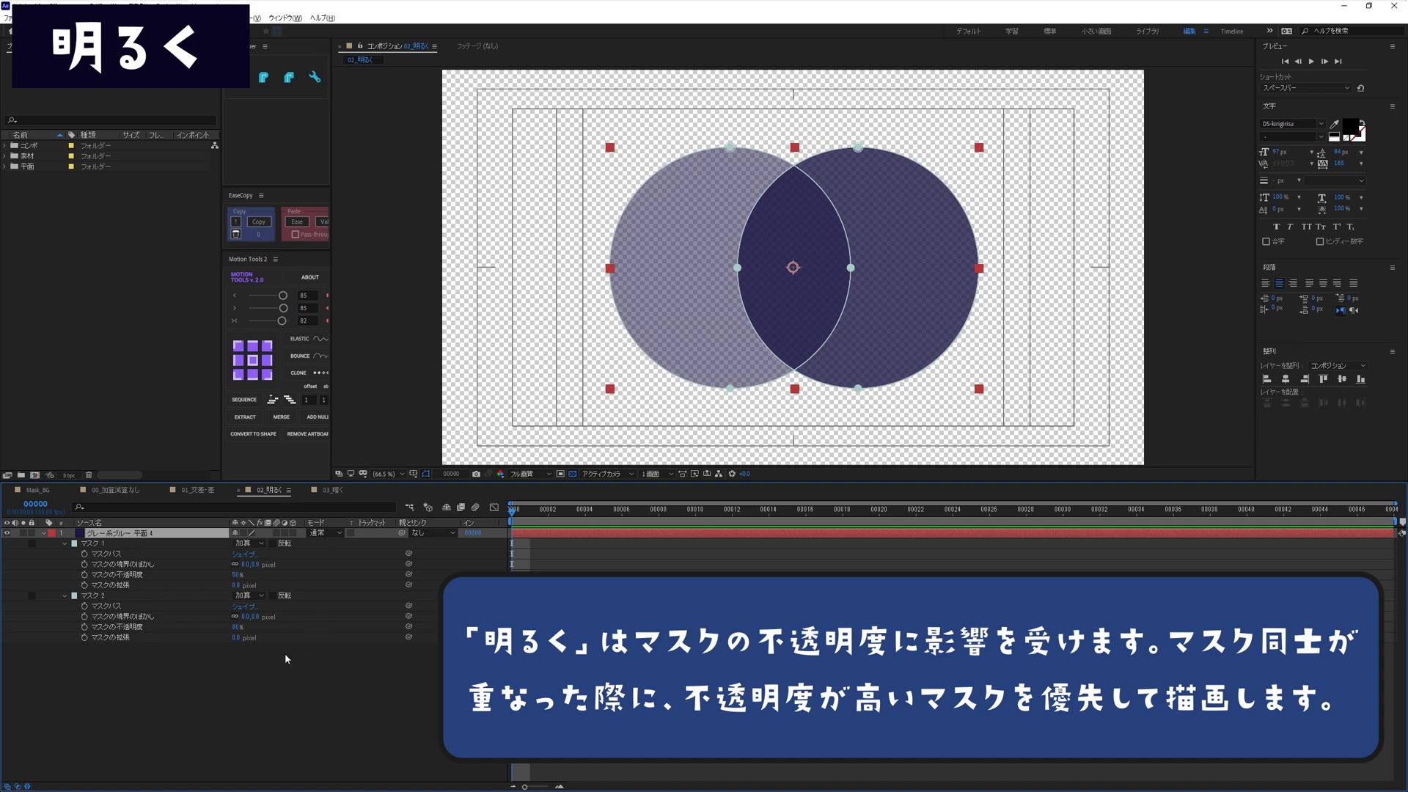
Set Mask 2 to Lighten (明るく) in 02_明るく, then to Darken (暗く) in 03_暗く.
left_click(253, 596)
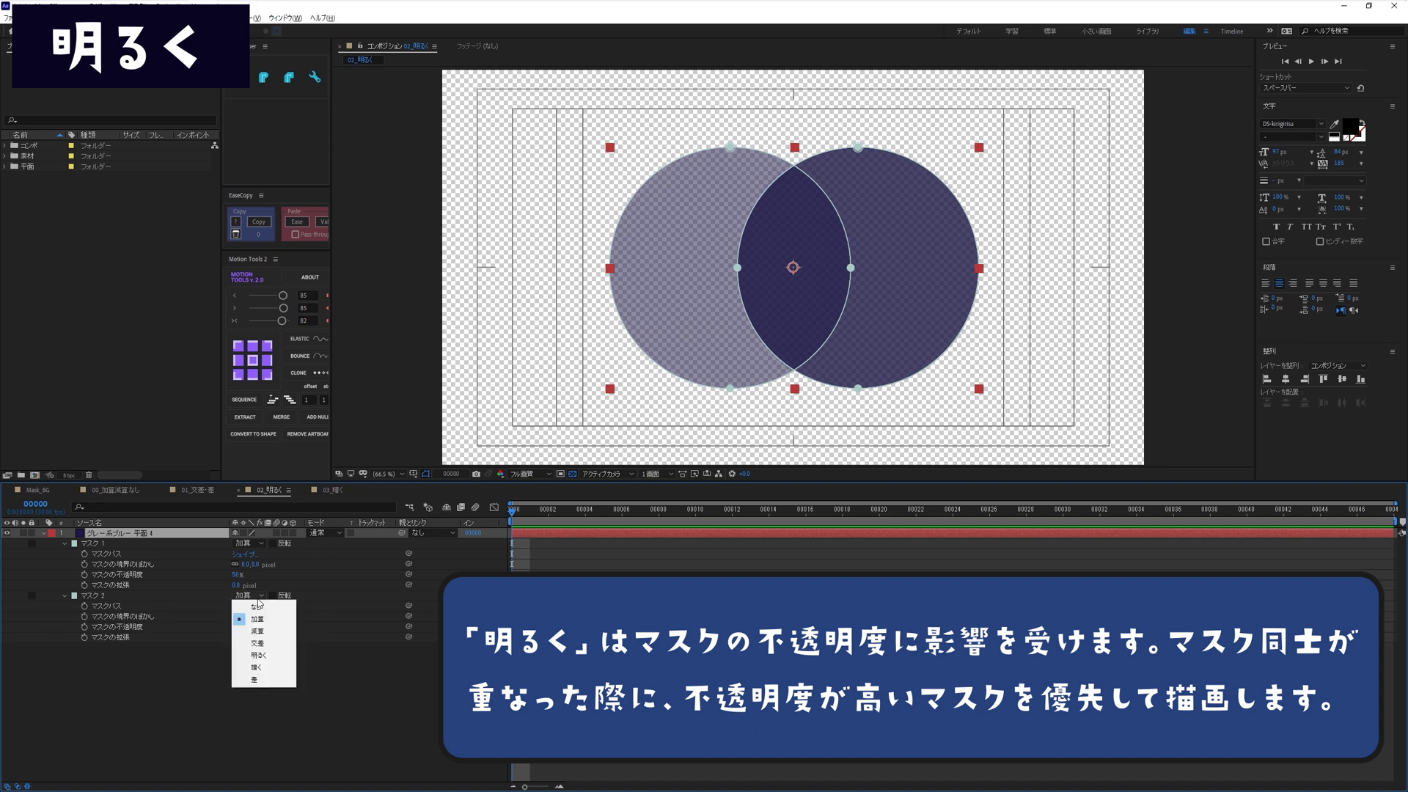
left_click(264, 655)
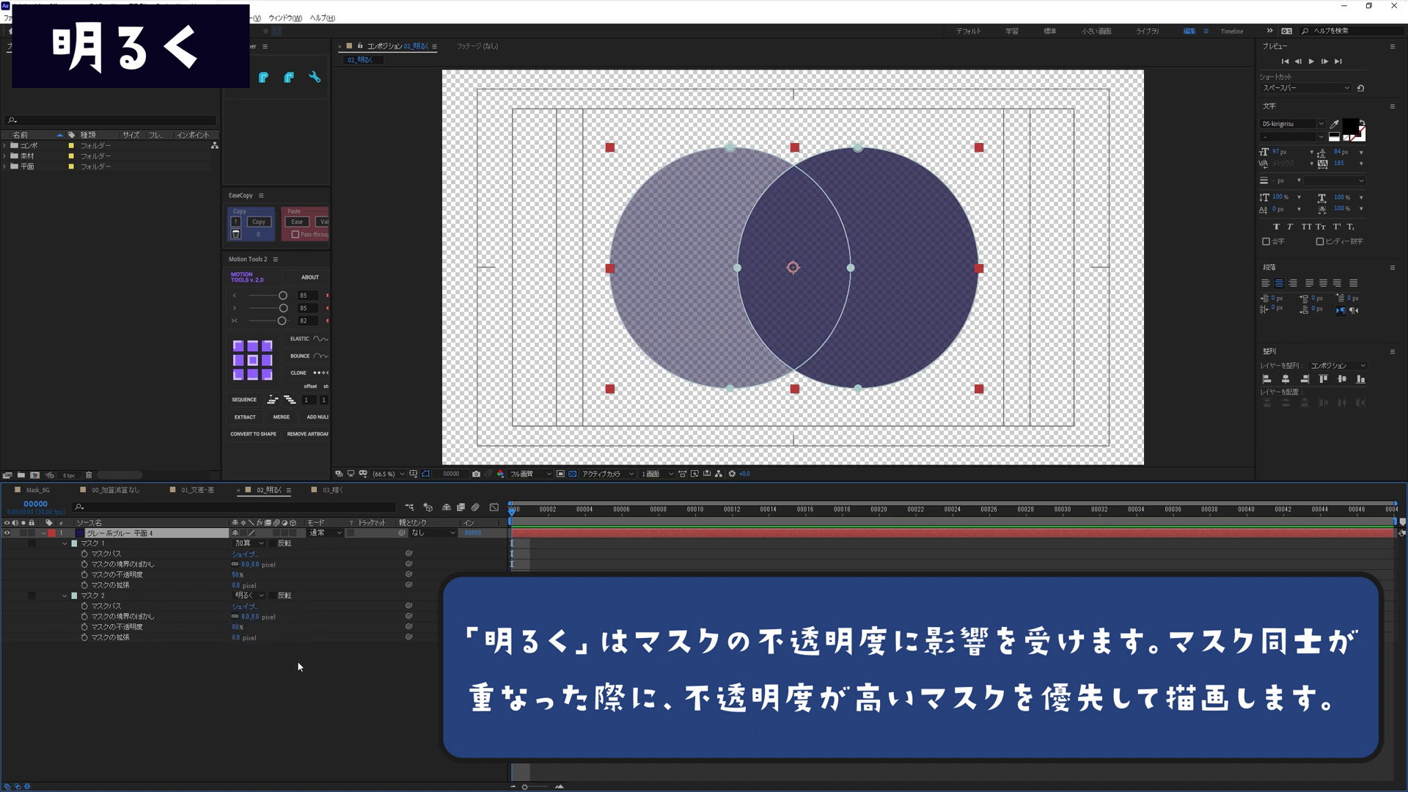
left_click(332, 491)
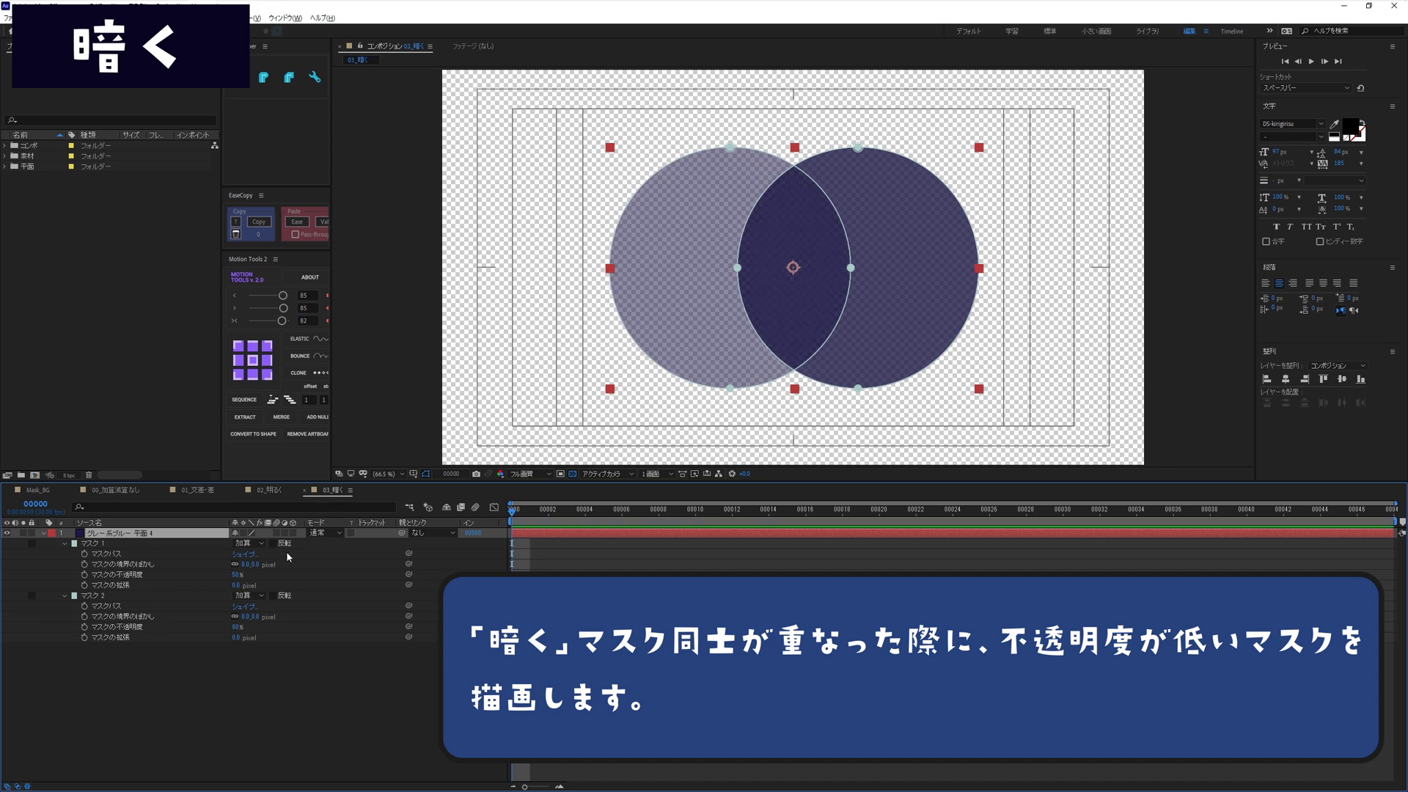
left_click(258, 595)
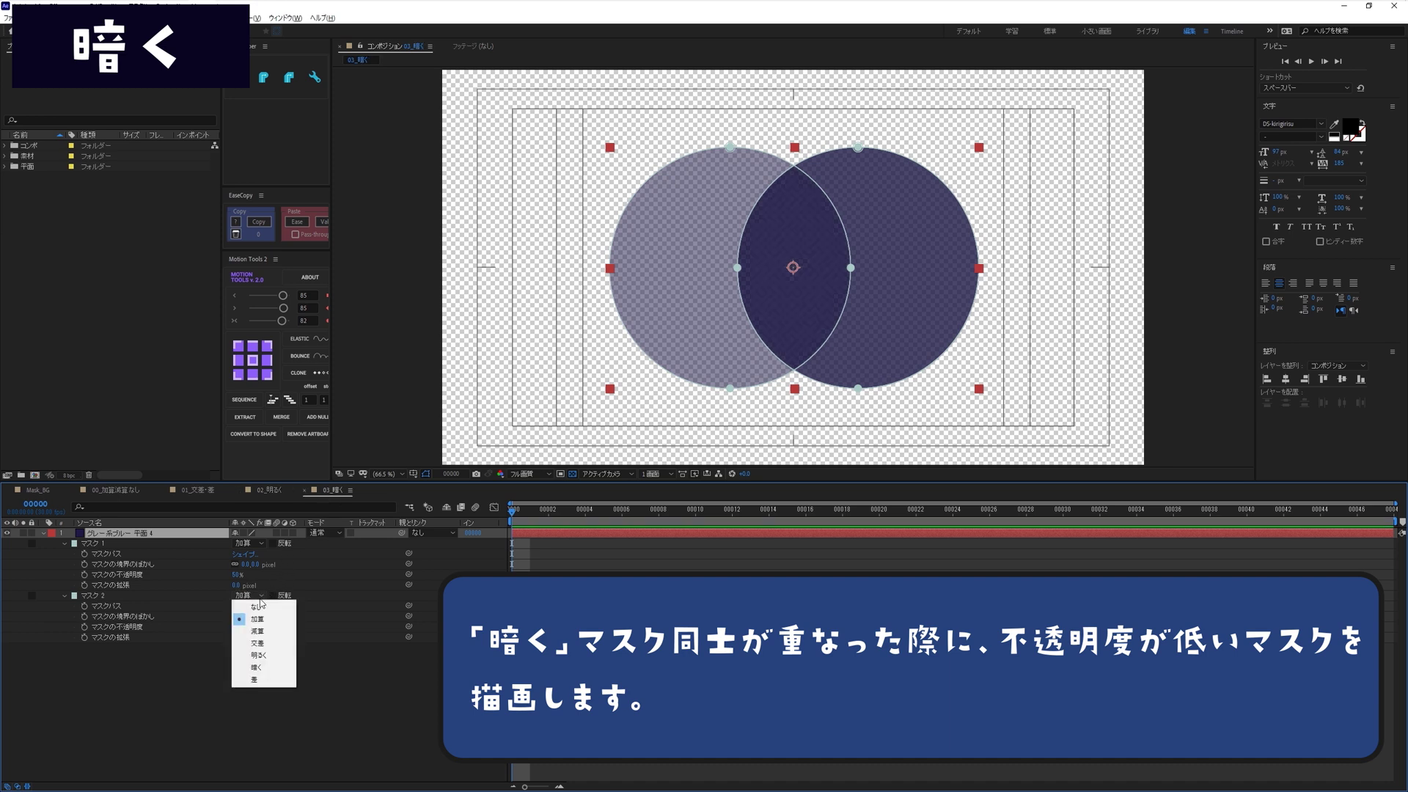
left_click(269, 668)
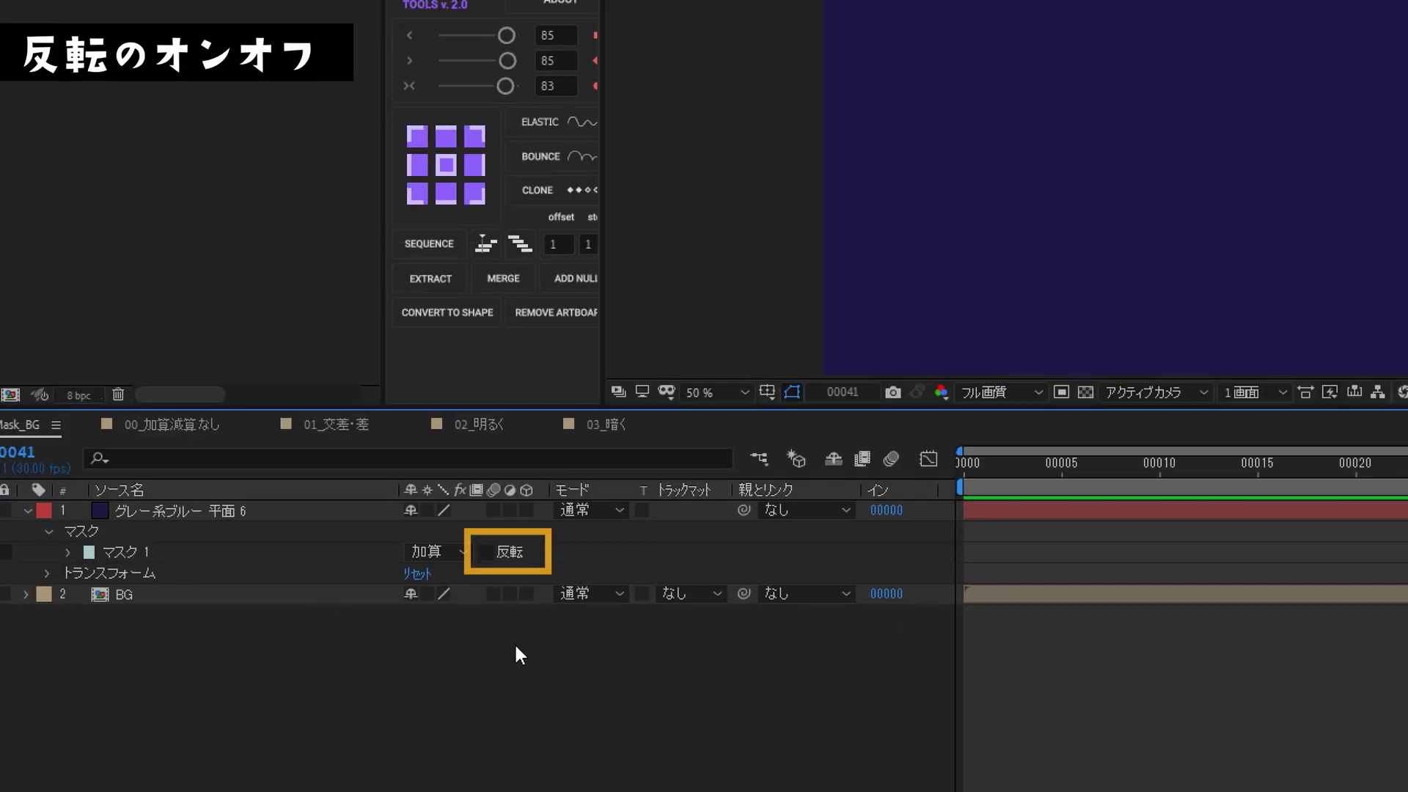
Tick Mask 1's 反転 (Inverted) checkbox, toggle it to compare, and expand Mask 1.
left_click(487, 553)
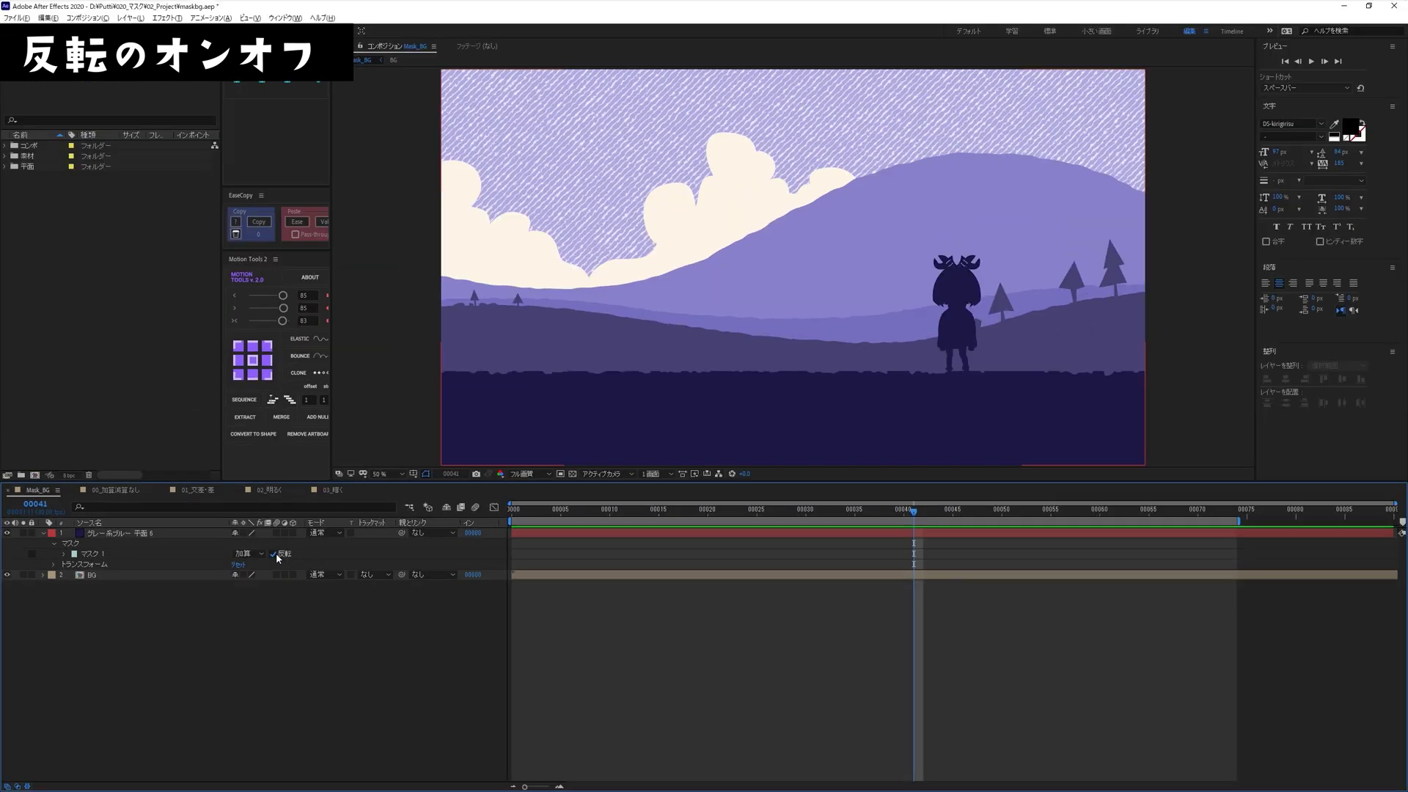
left_click(273, 554)
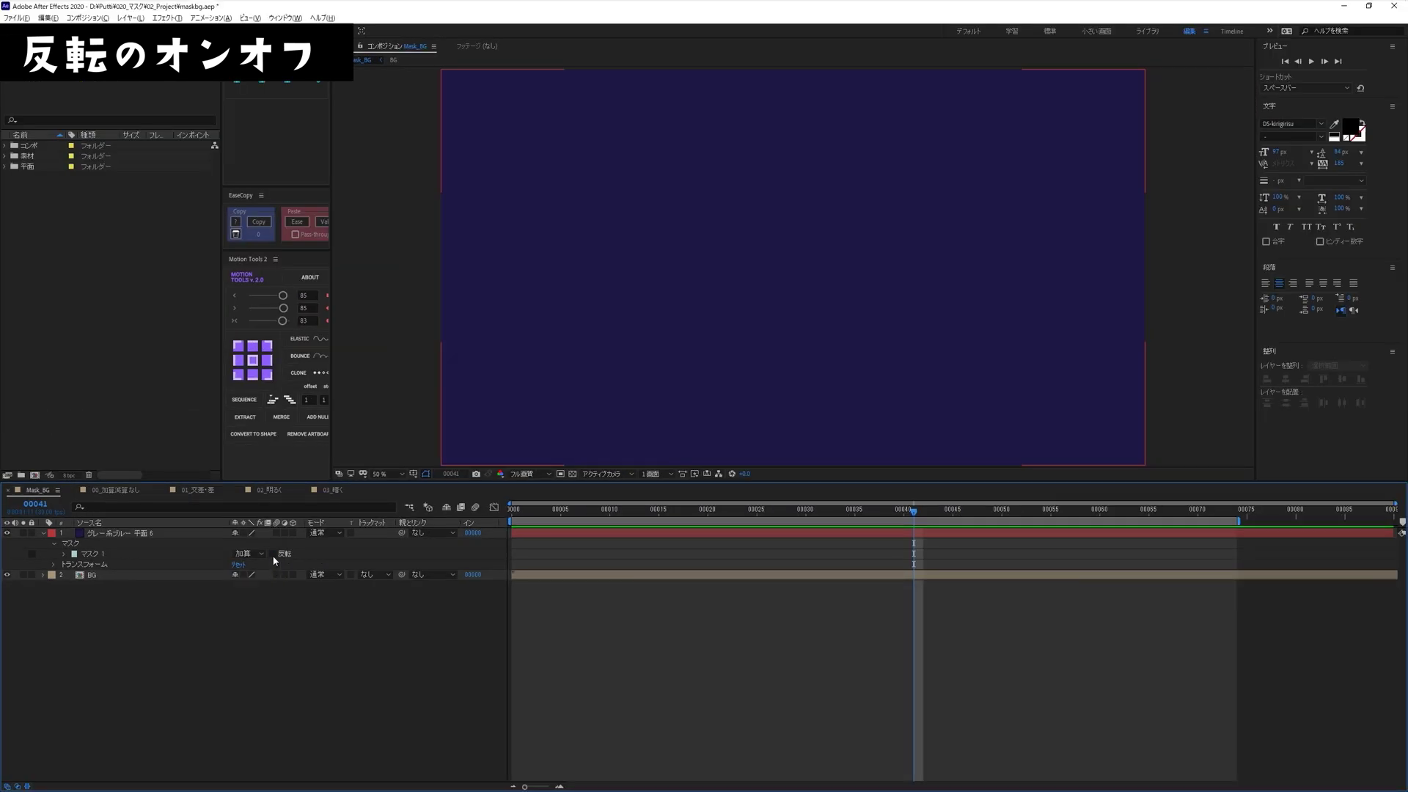
left_click(273, 555)
left_click(273, 555)
left_click(64, 553)
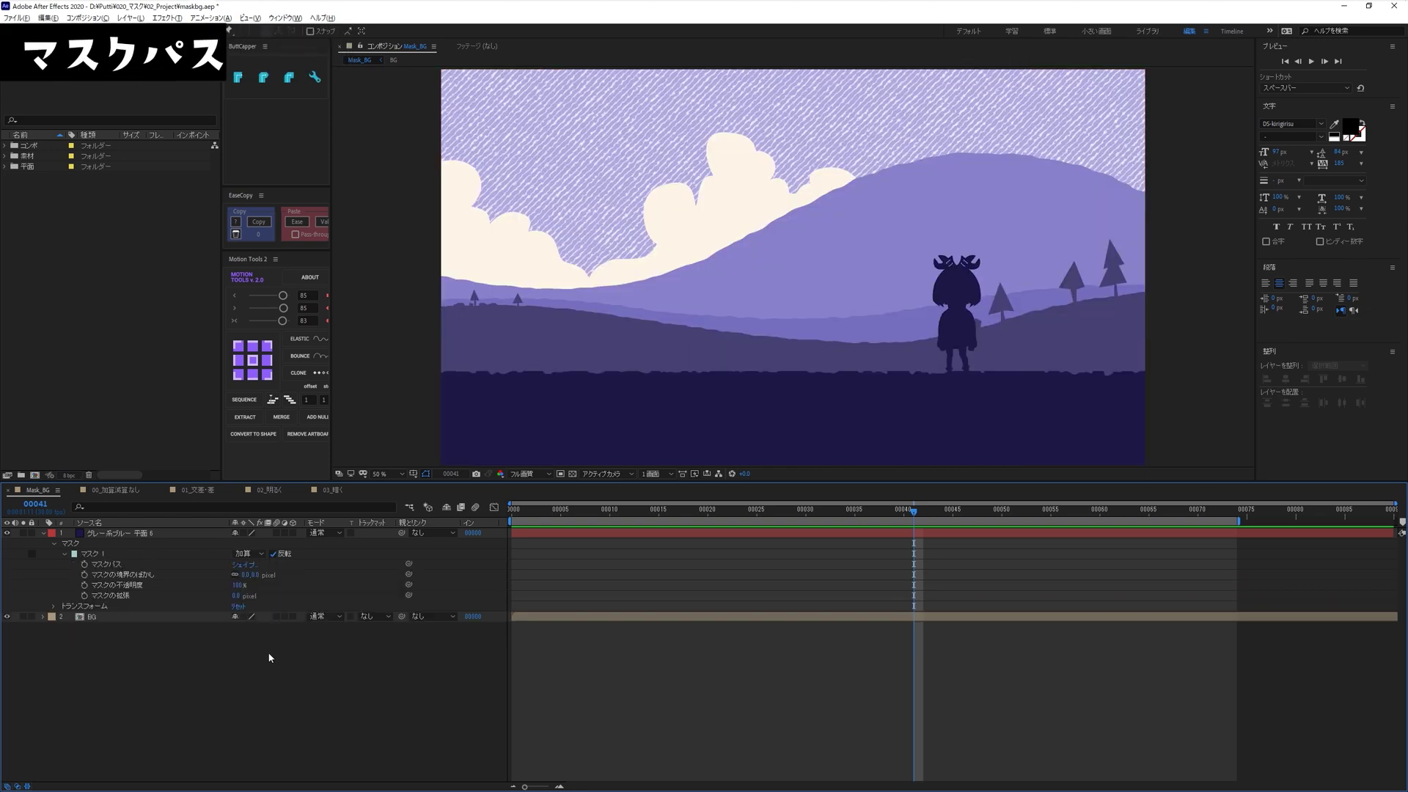
Keyframe Mask 1's full-frame path at frame 30, then return to frame 0 and select the mask.
left_click(110, 565)
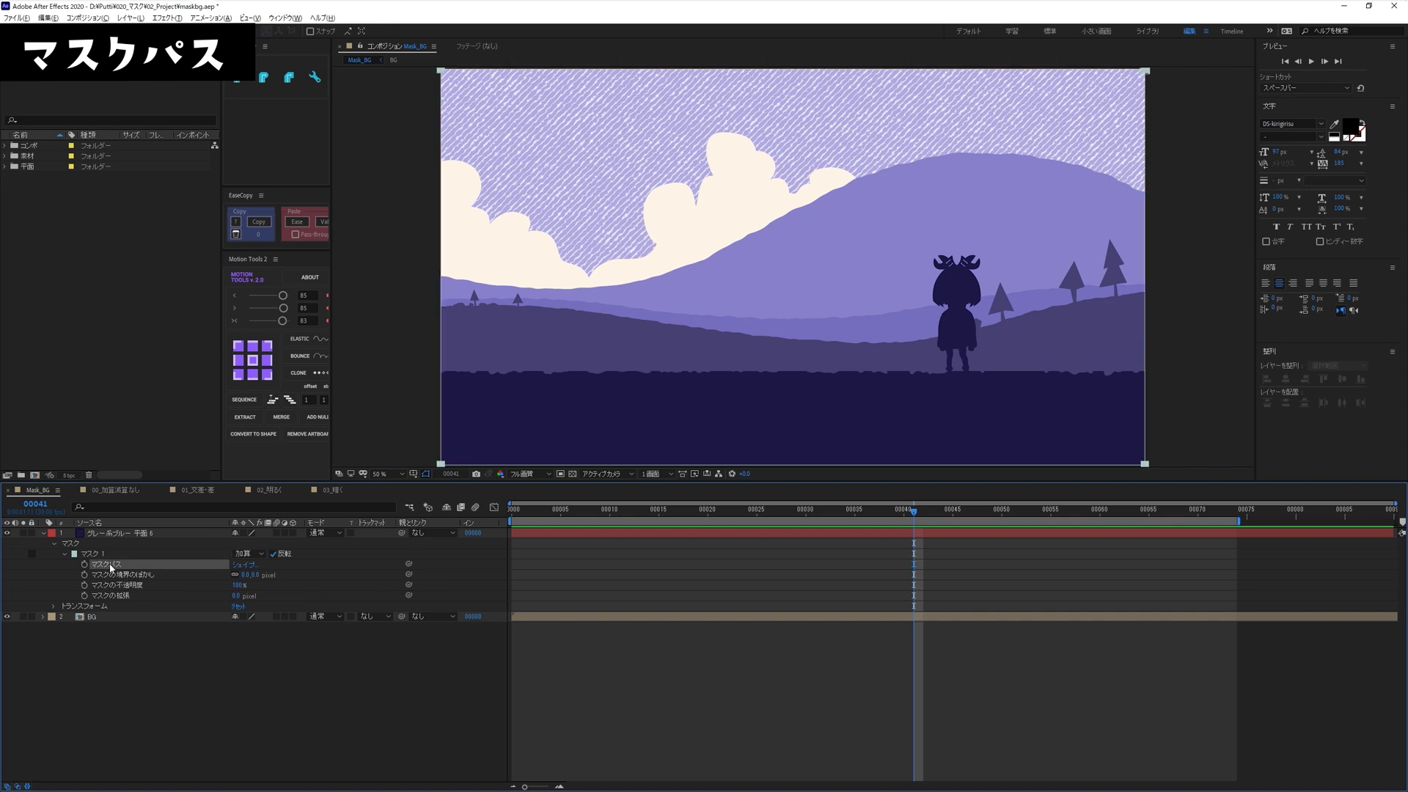
left_click(287, 653)
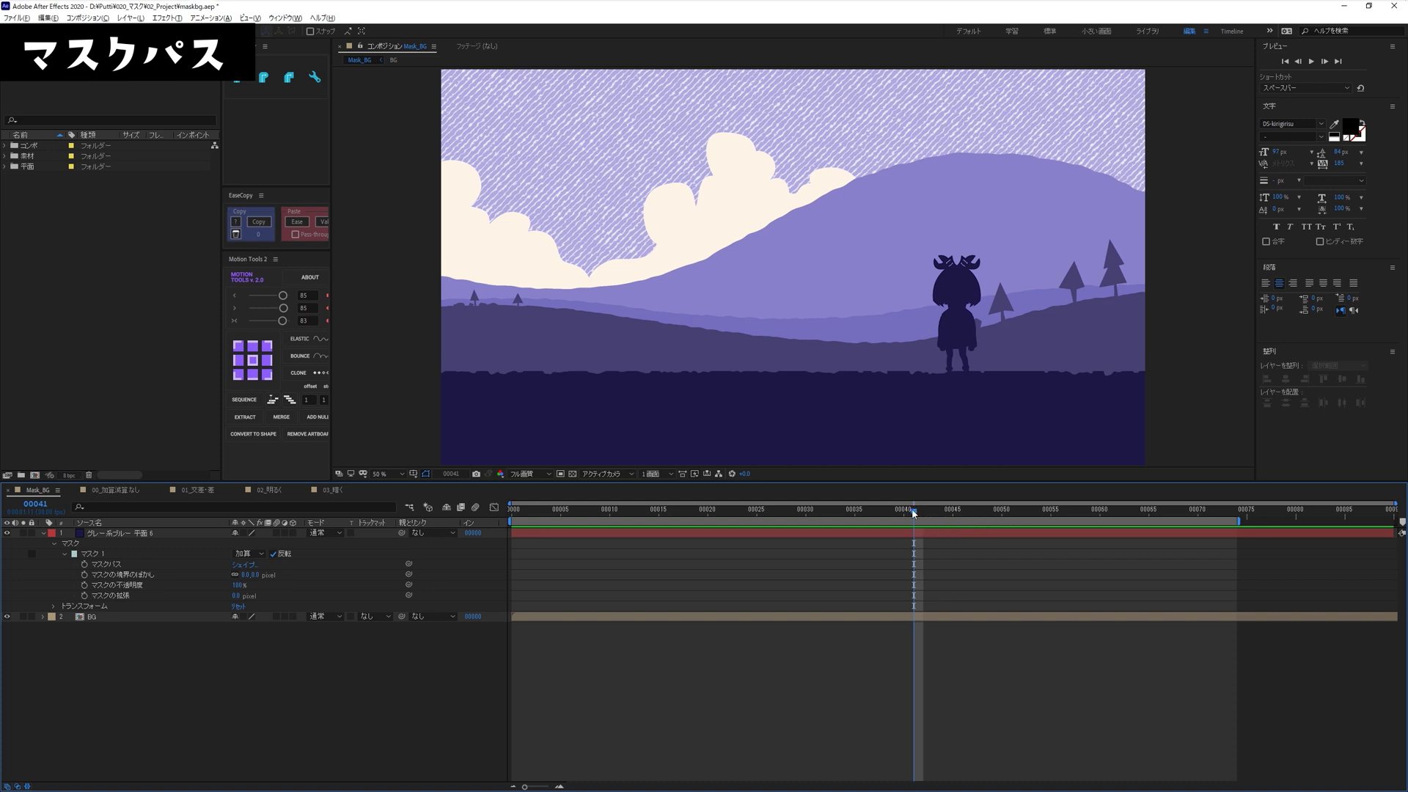
left_click_drag(916, 511, 511, 512)
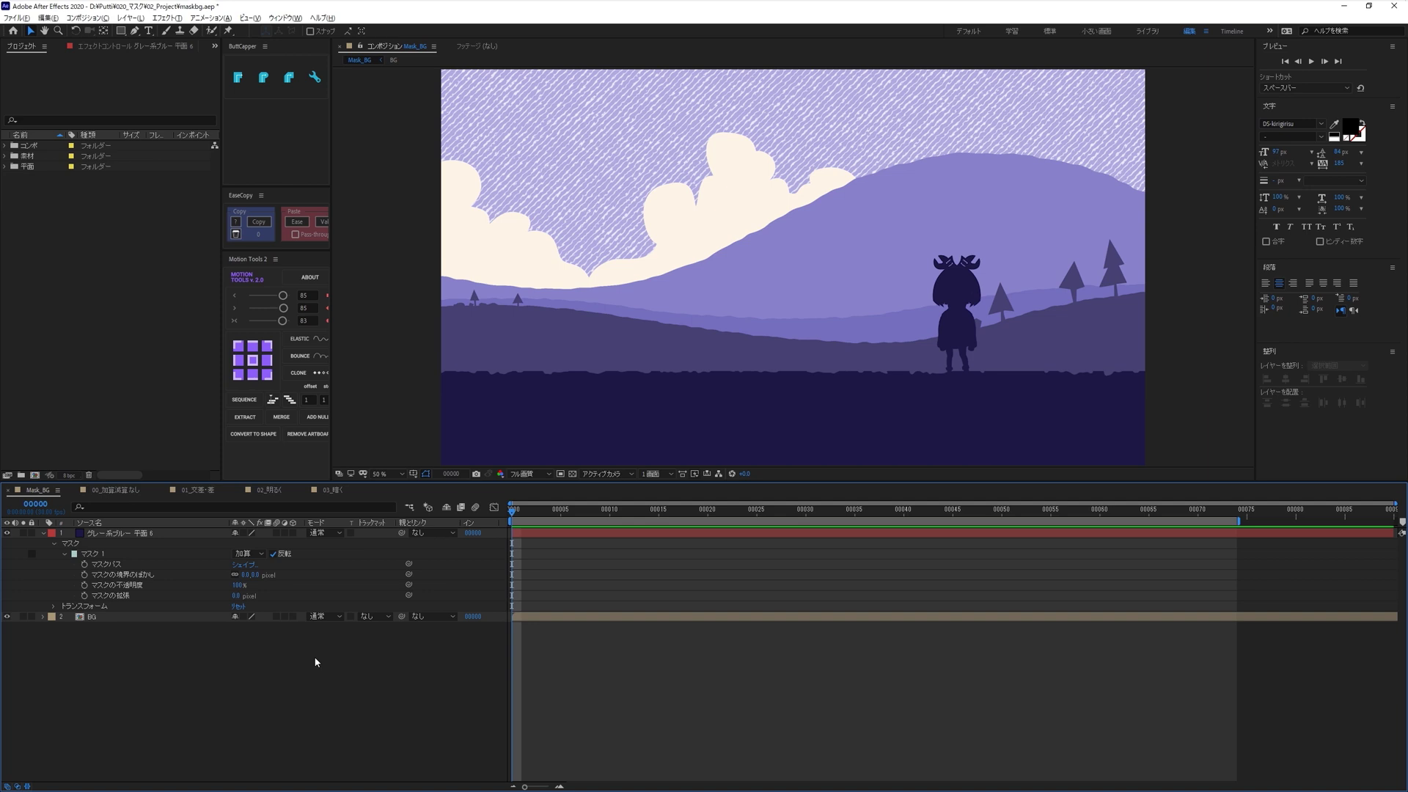
key("shift+Page_Down")
key("shift+Page_Down")
key("shift+Page_Down")
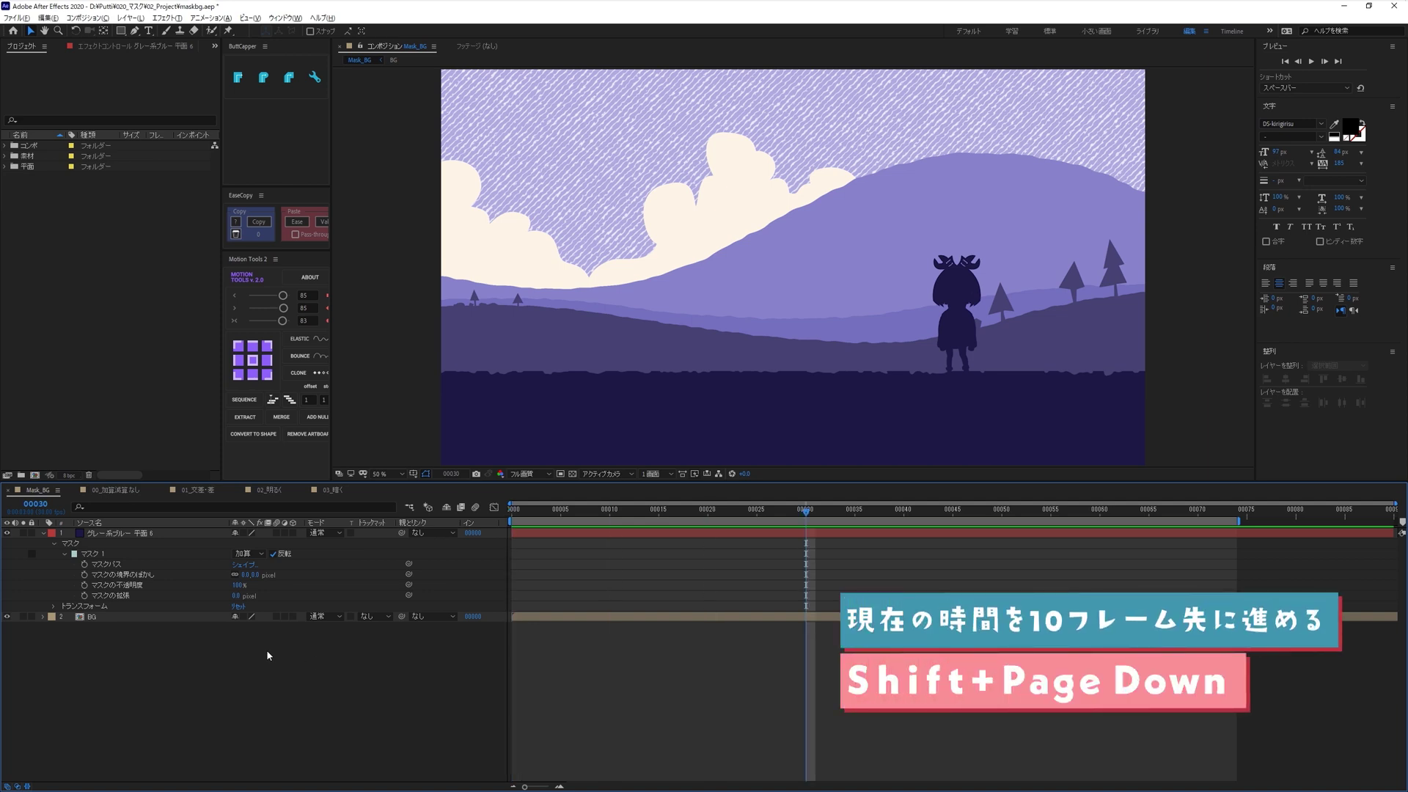
left_click(85, 565)
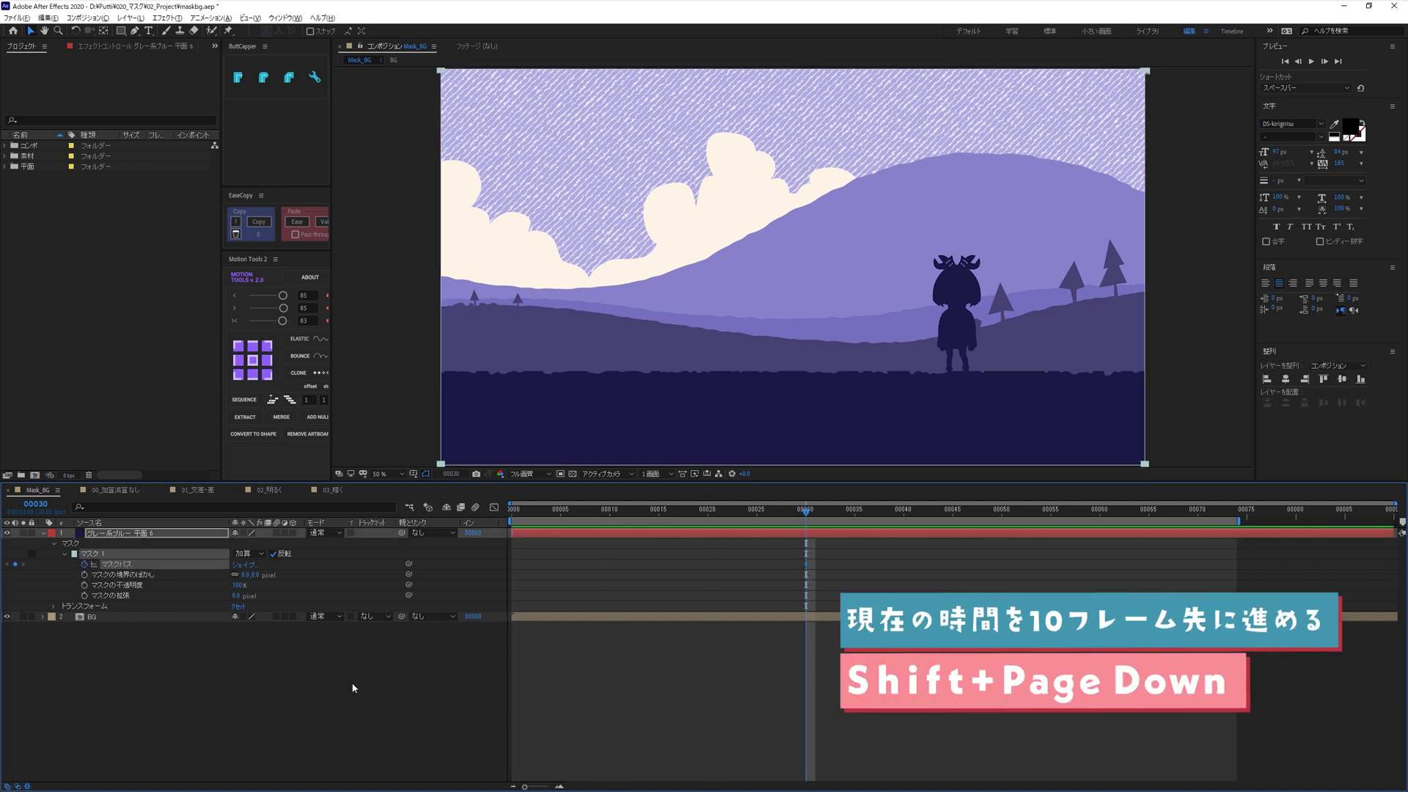
key("Home")
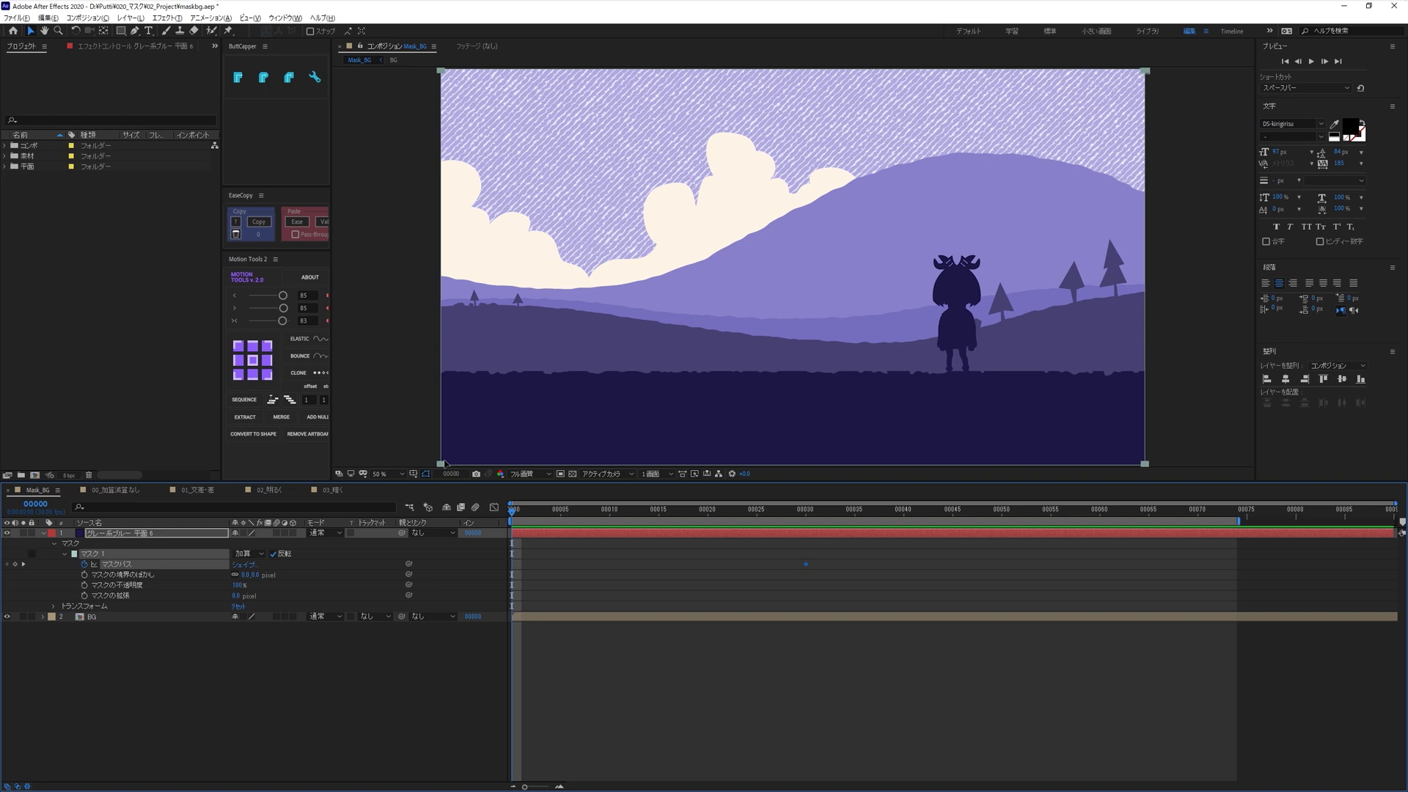
left_click(440, 463)
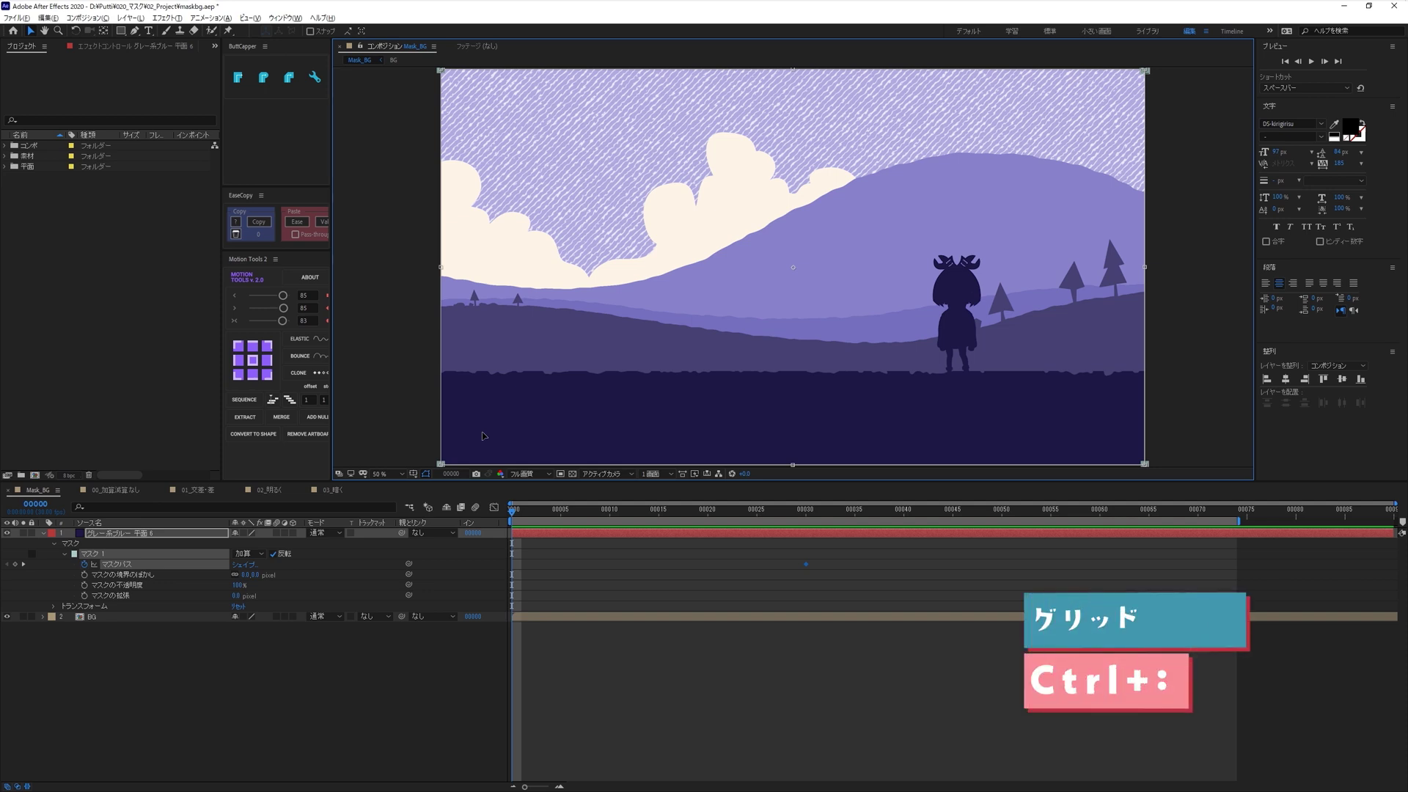
With grid and snapping on, collapse Mask 1 at frame 0 into a vertical centre line.
key("ctrl+colon")
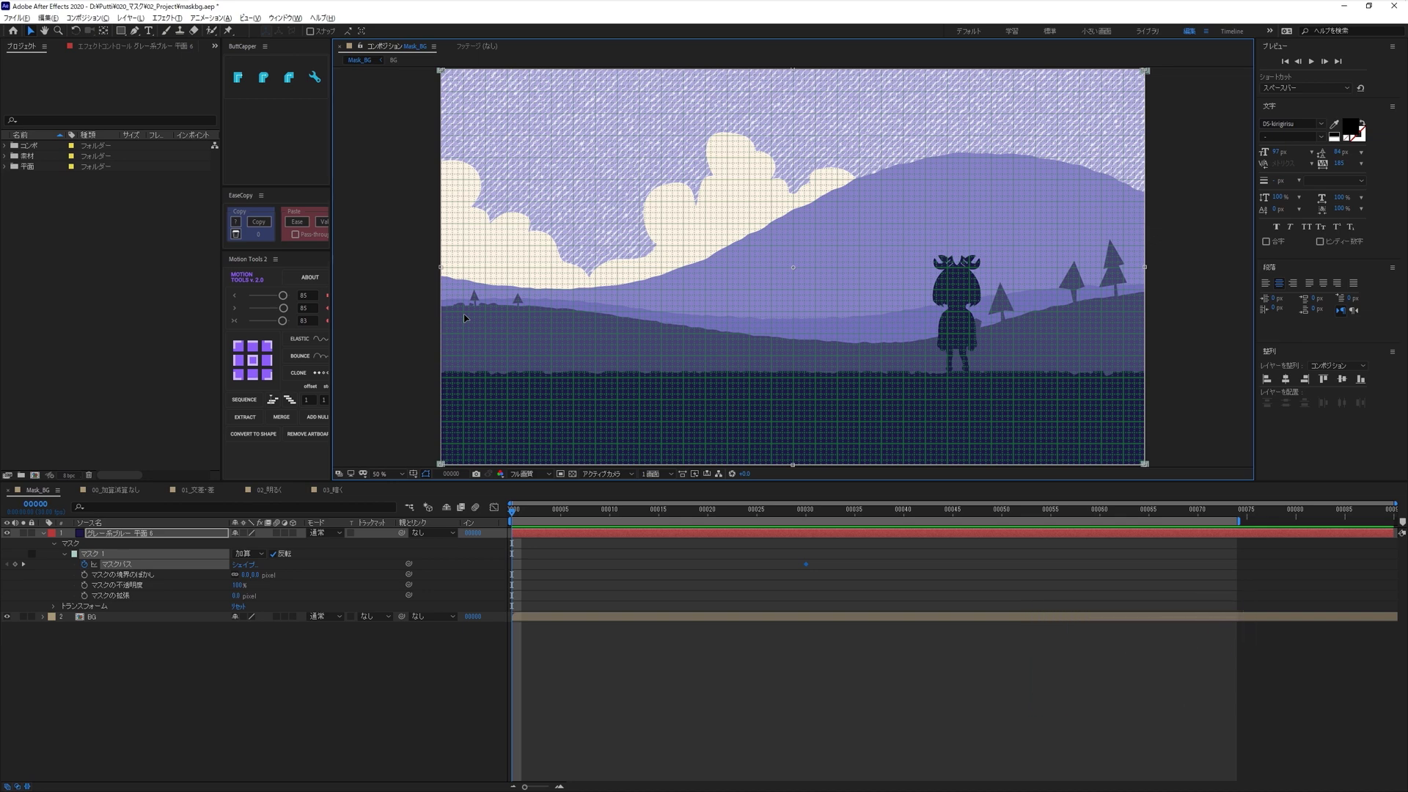
key("ctrl+shift+colon")
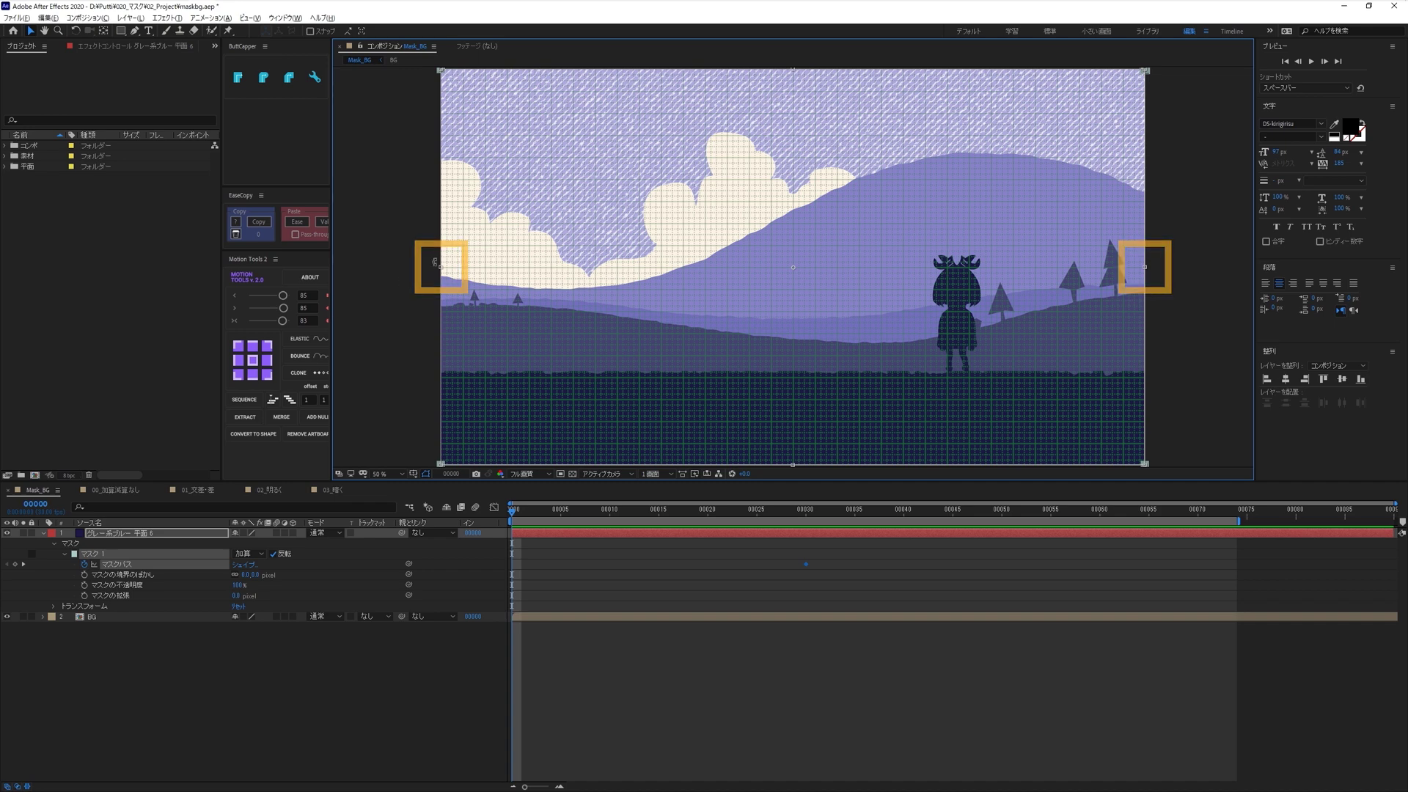
left_click_drag(435, 262, 789, 268)
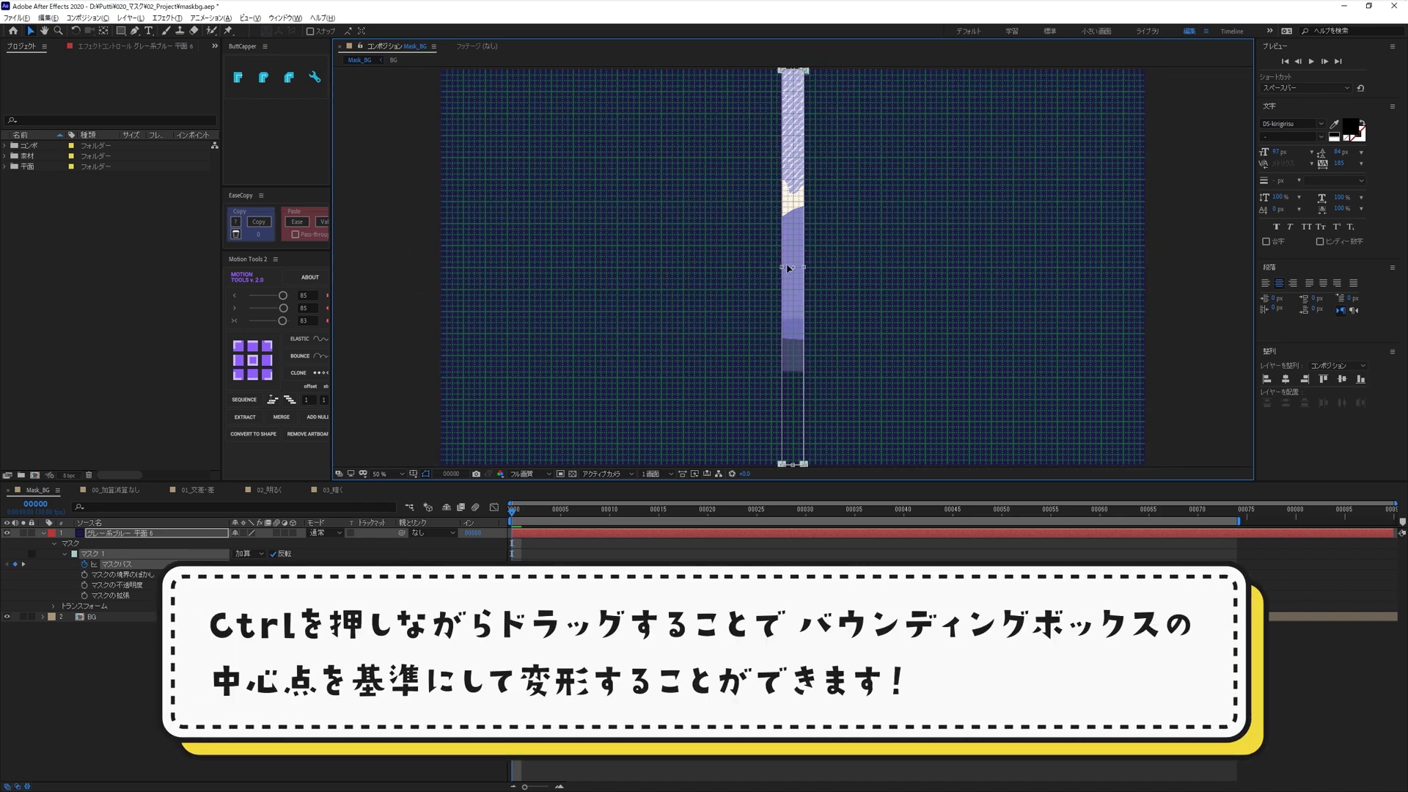
left_click_drag(789, 268, 793, 268)
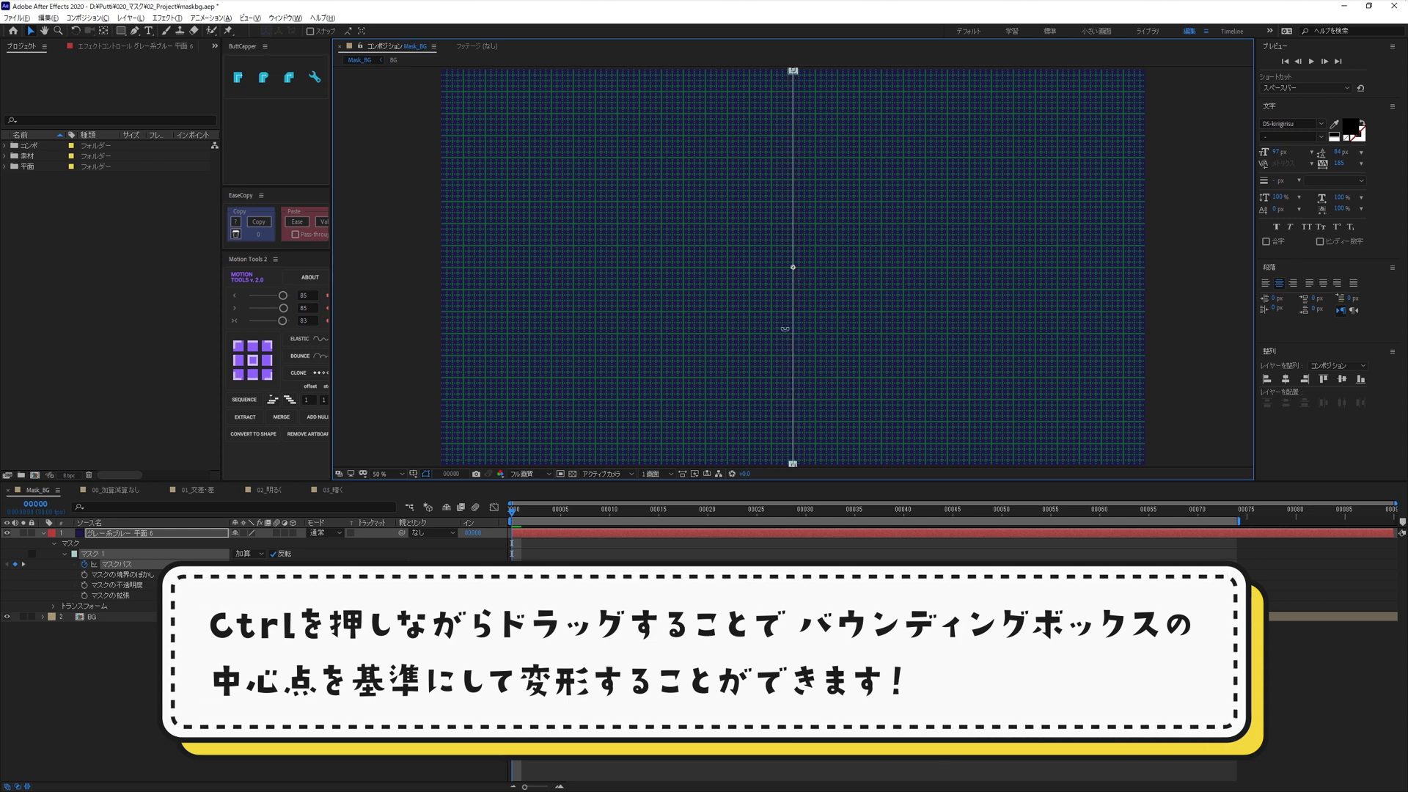
key("ctrl+z")
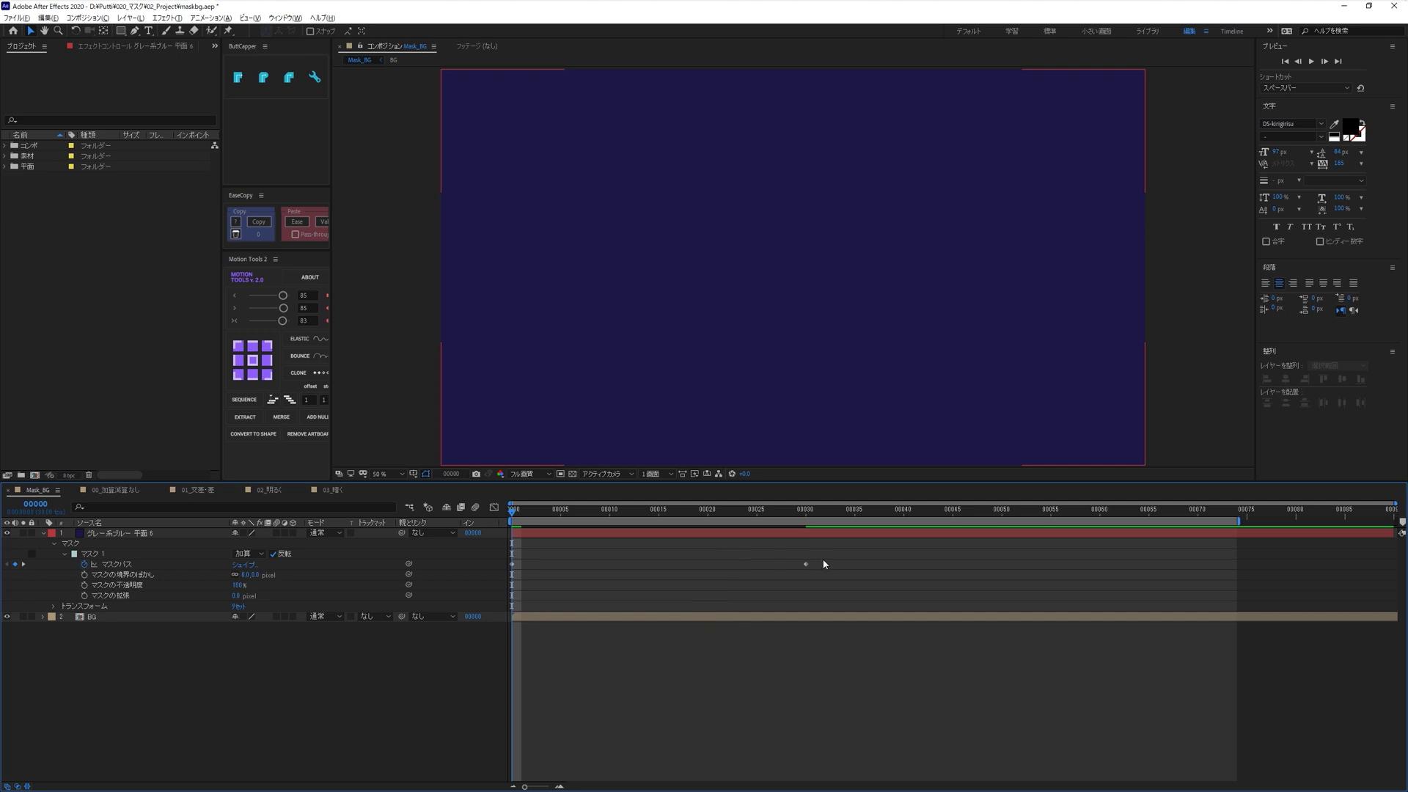
Apply easing to both Mask Path keyframes and preview the reveal up to frame 18.
left_click_drag(830, 556, 516, 571)
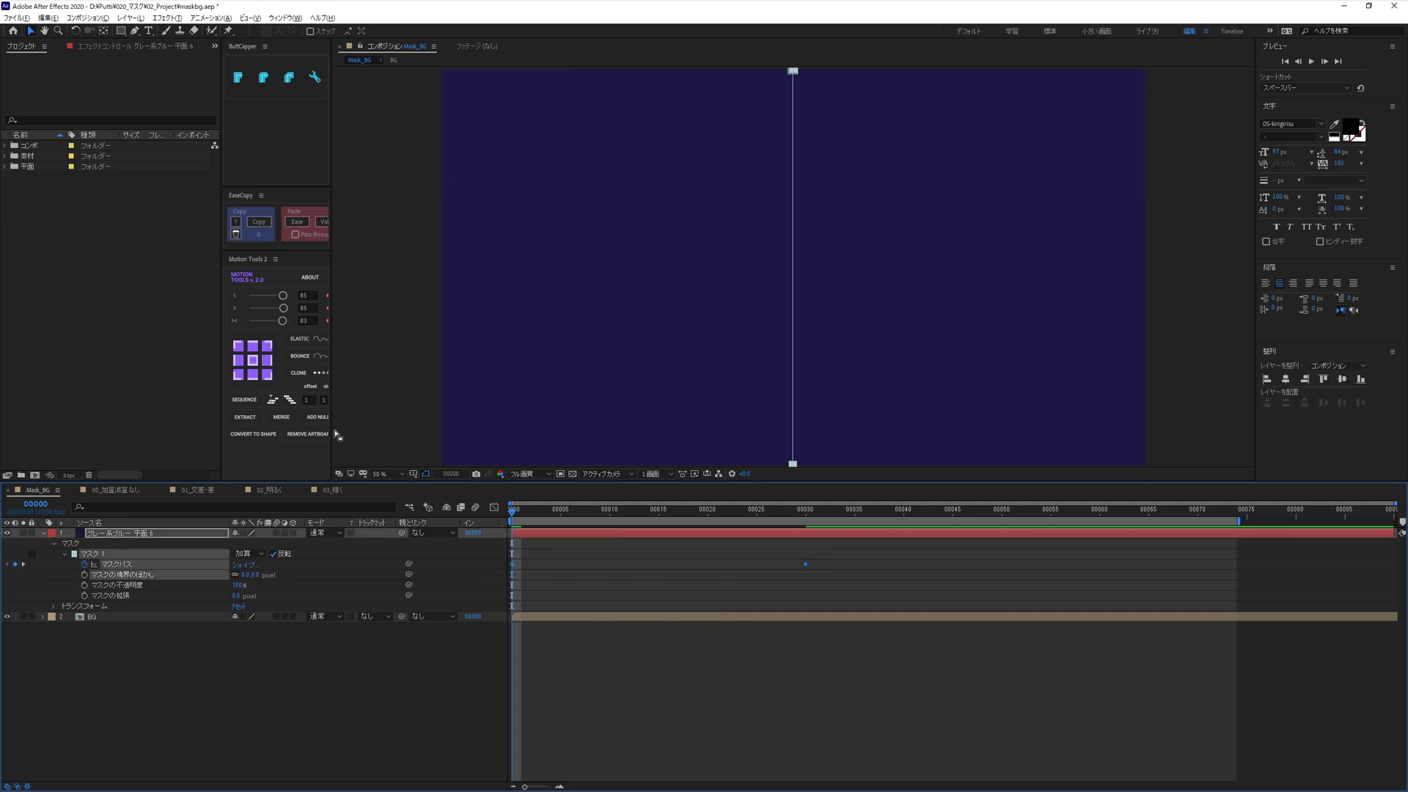
left_click_drag(282, 321, 283, 321)
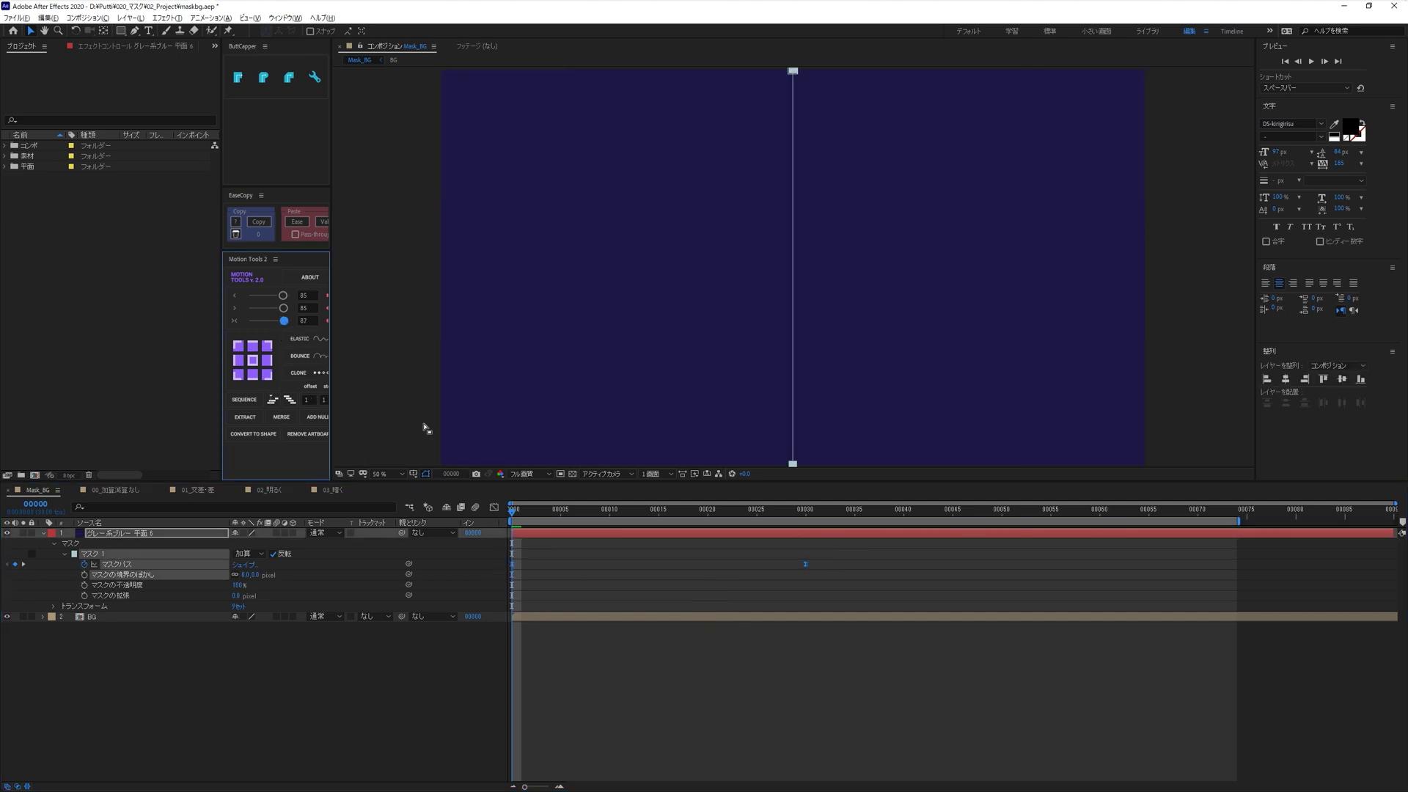
left_click(557, 557)
key("space")
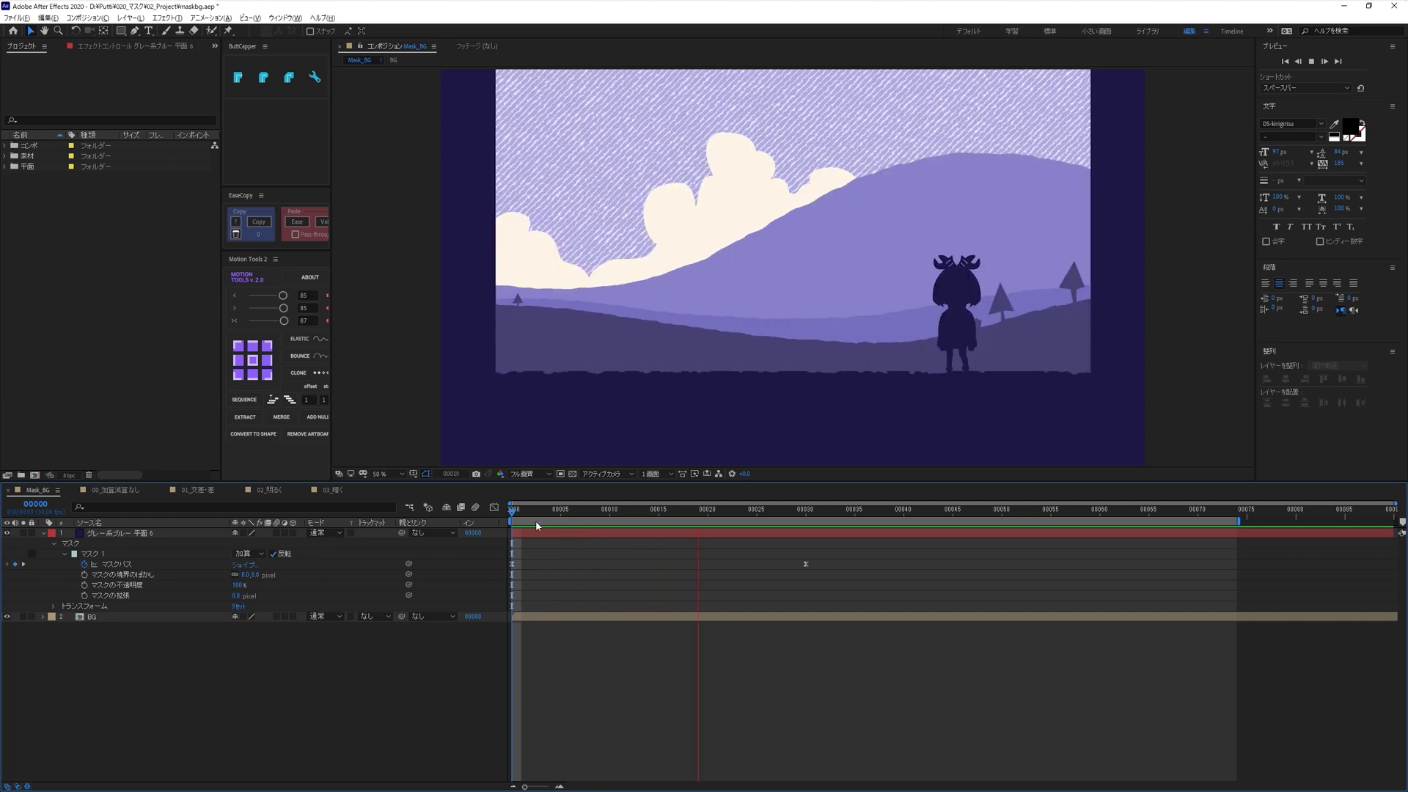
key("space")
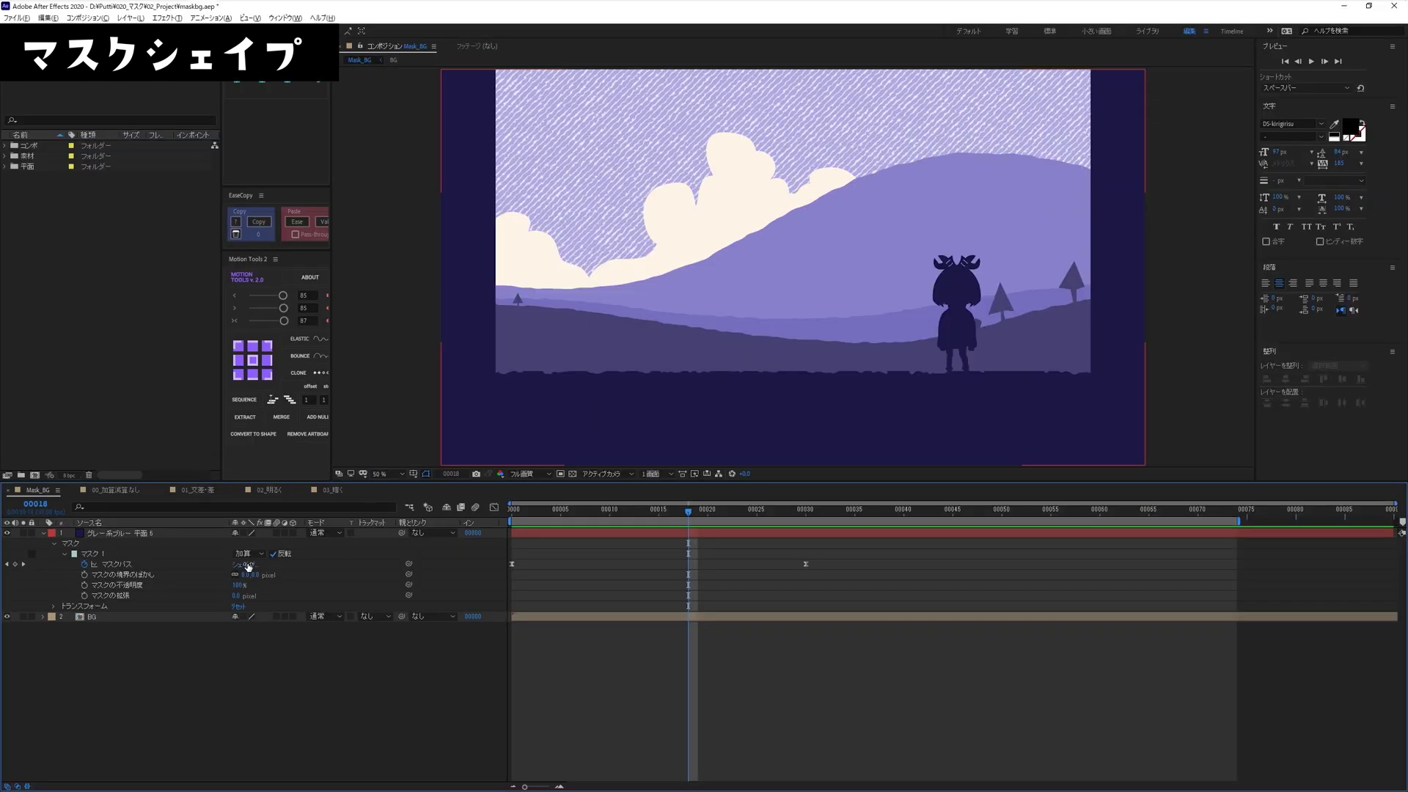
Set Left and Right to 1280 px in Mask 1's Mask Shape dialog at frame 18.
left_click(248, 564)
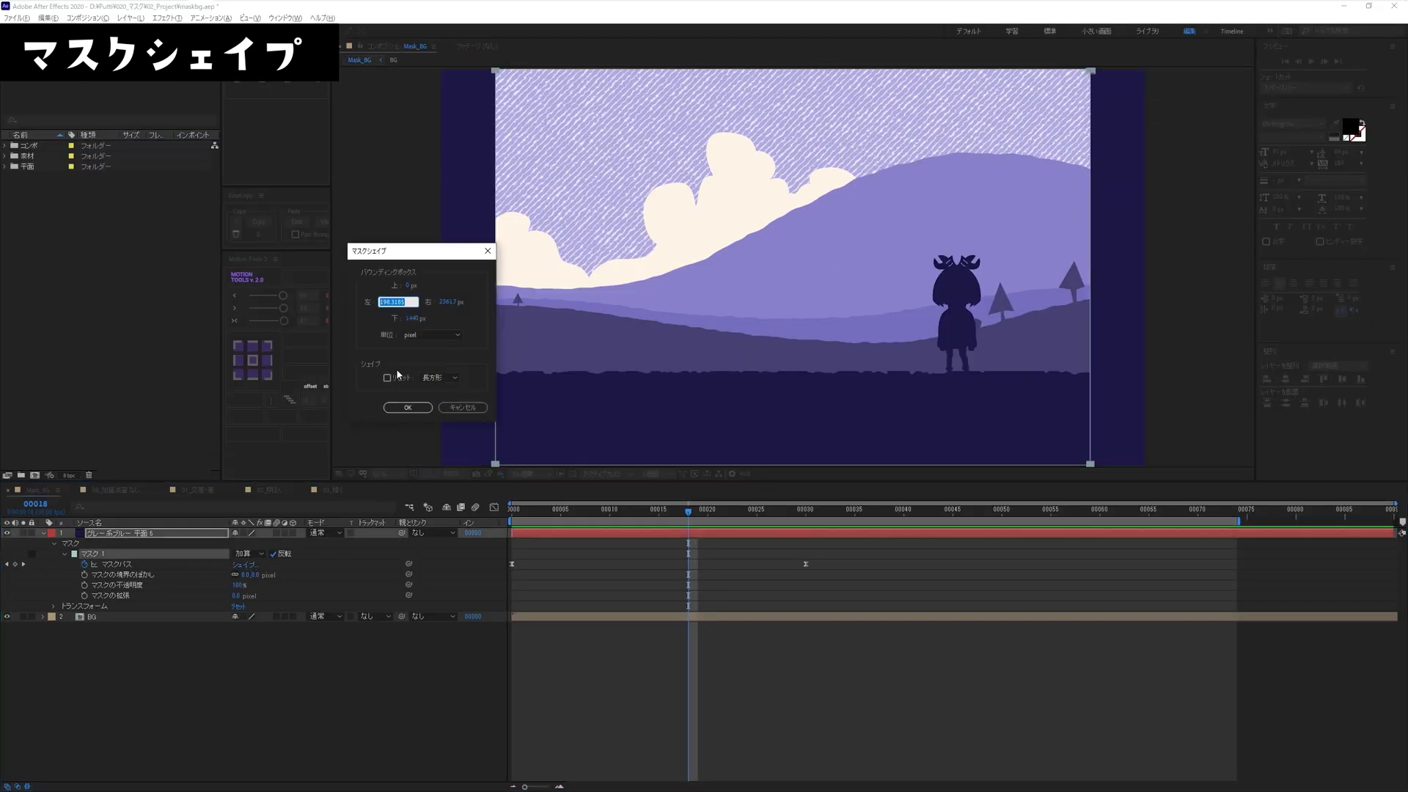
left_click_drag(418, 257, 405, 209)
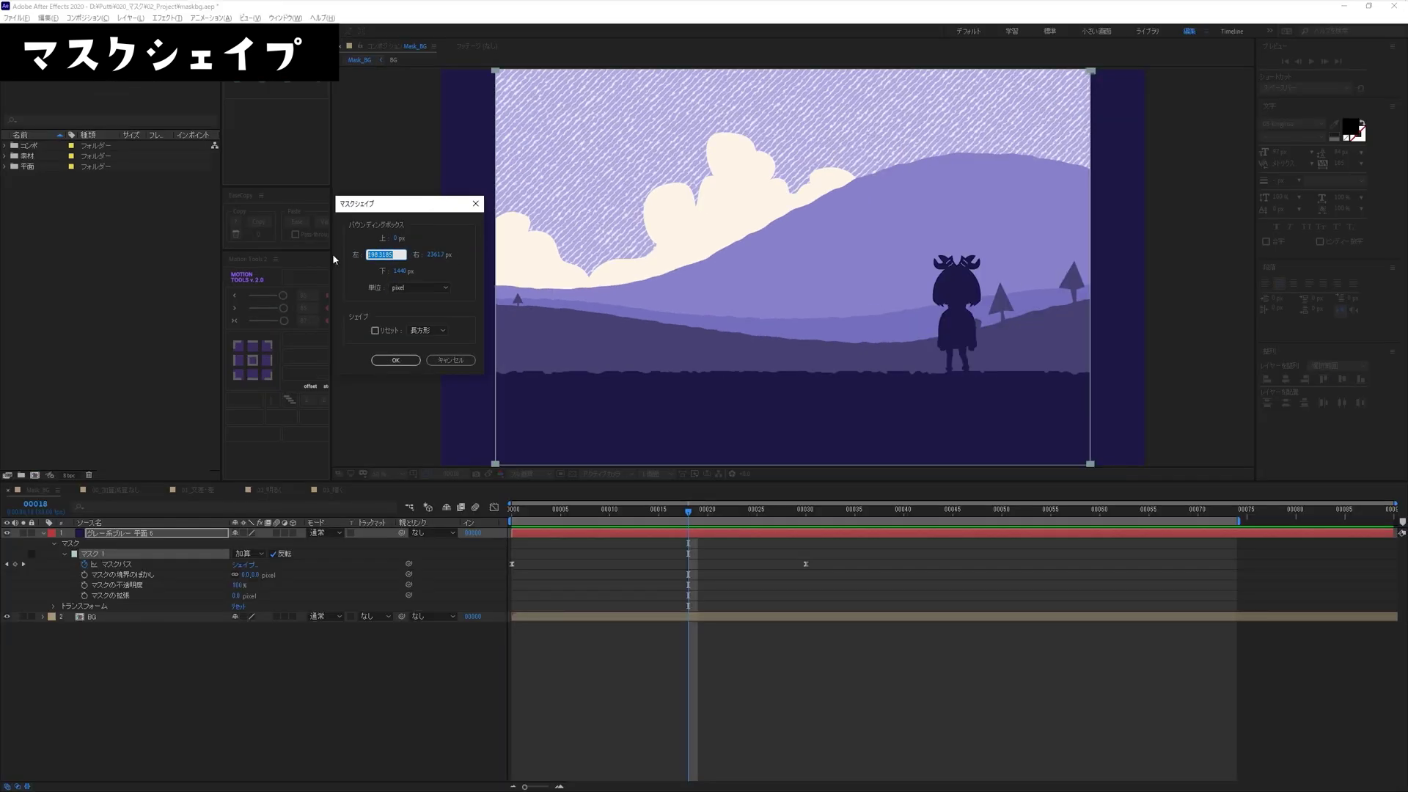
type("1280")
key("Tab")
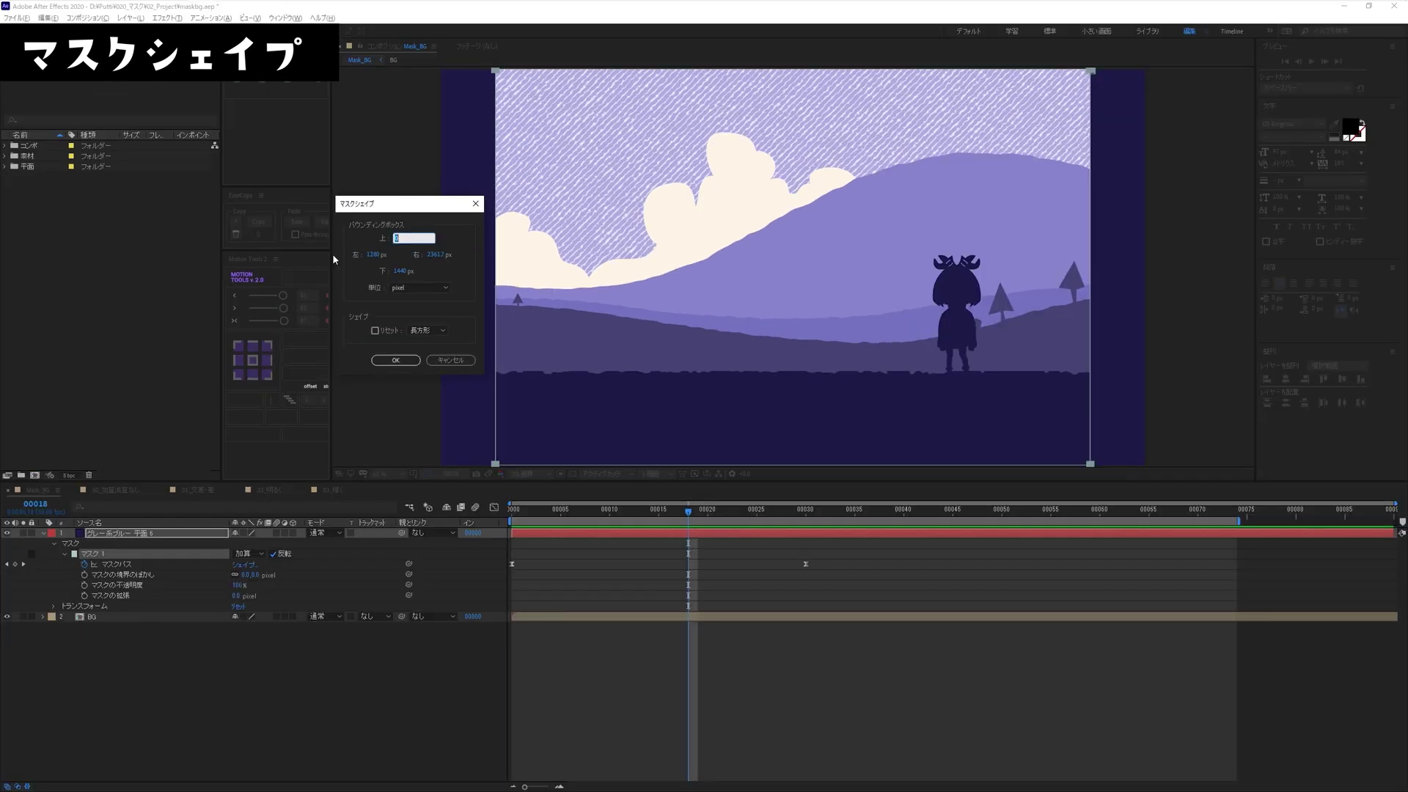
key("Tab")
type("1")
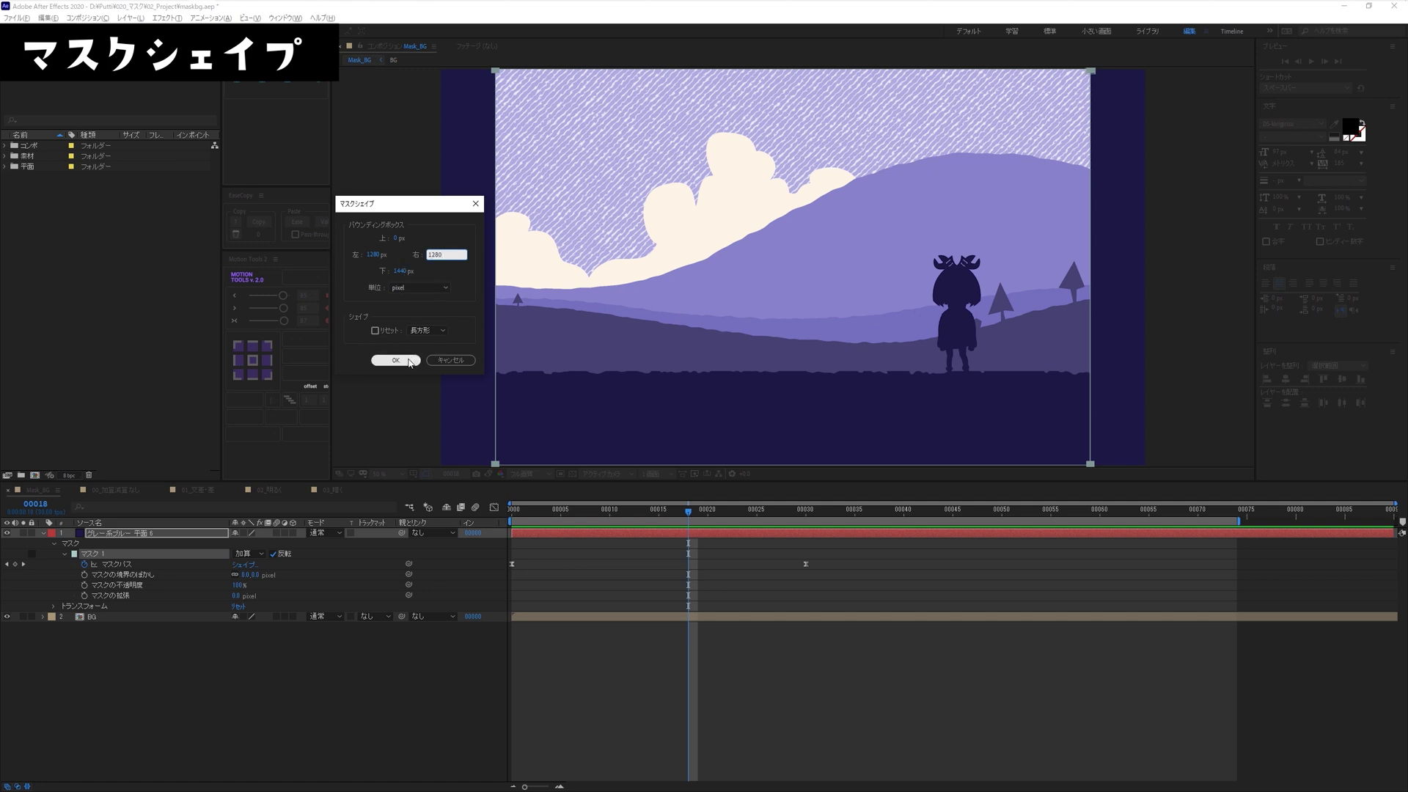
left_click(410, 363)
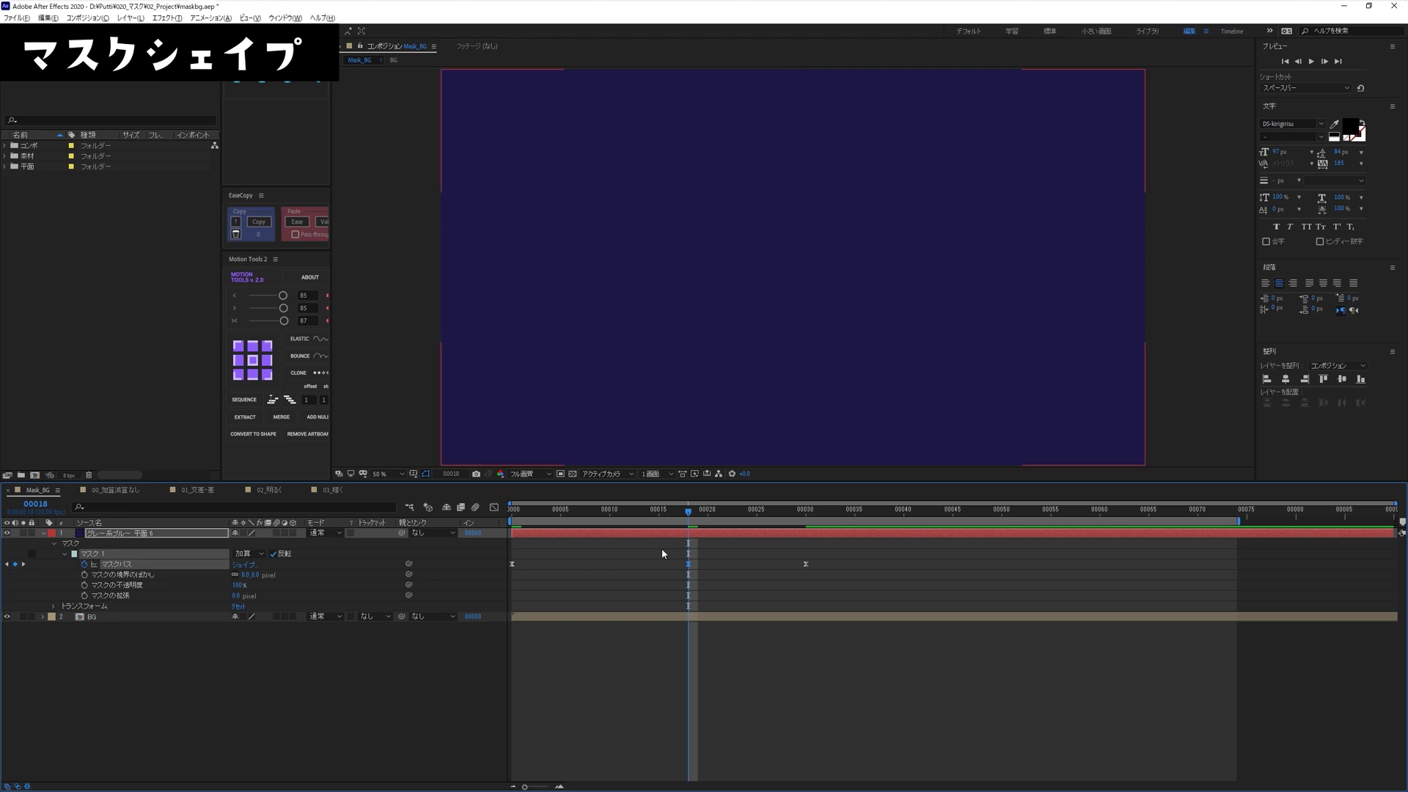
Switch Mask 1 to an Ellipse shape via Mask Shape, then undo back to the rectangle.
left_click_drag(661, 553, 716, 573)
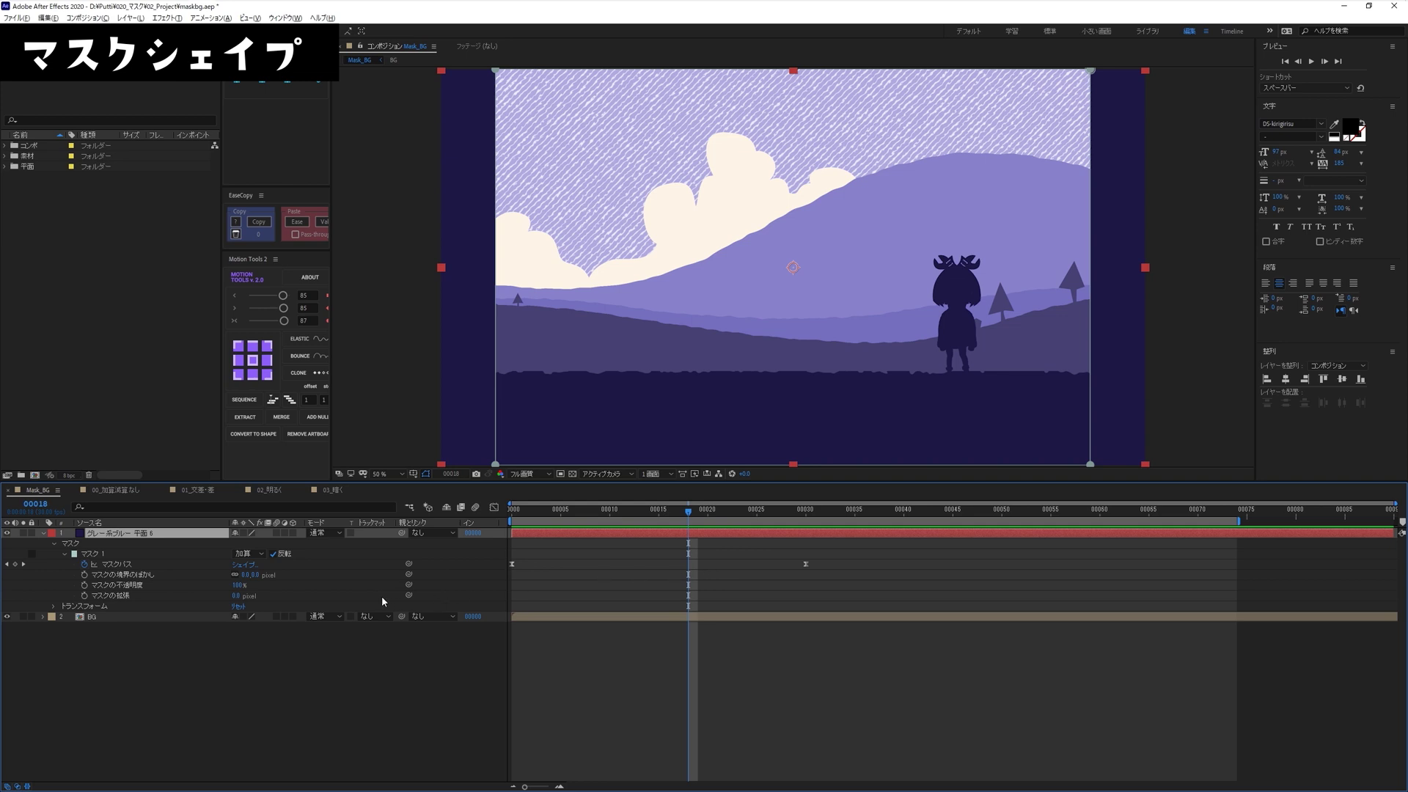
left_click(248, 566)
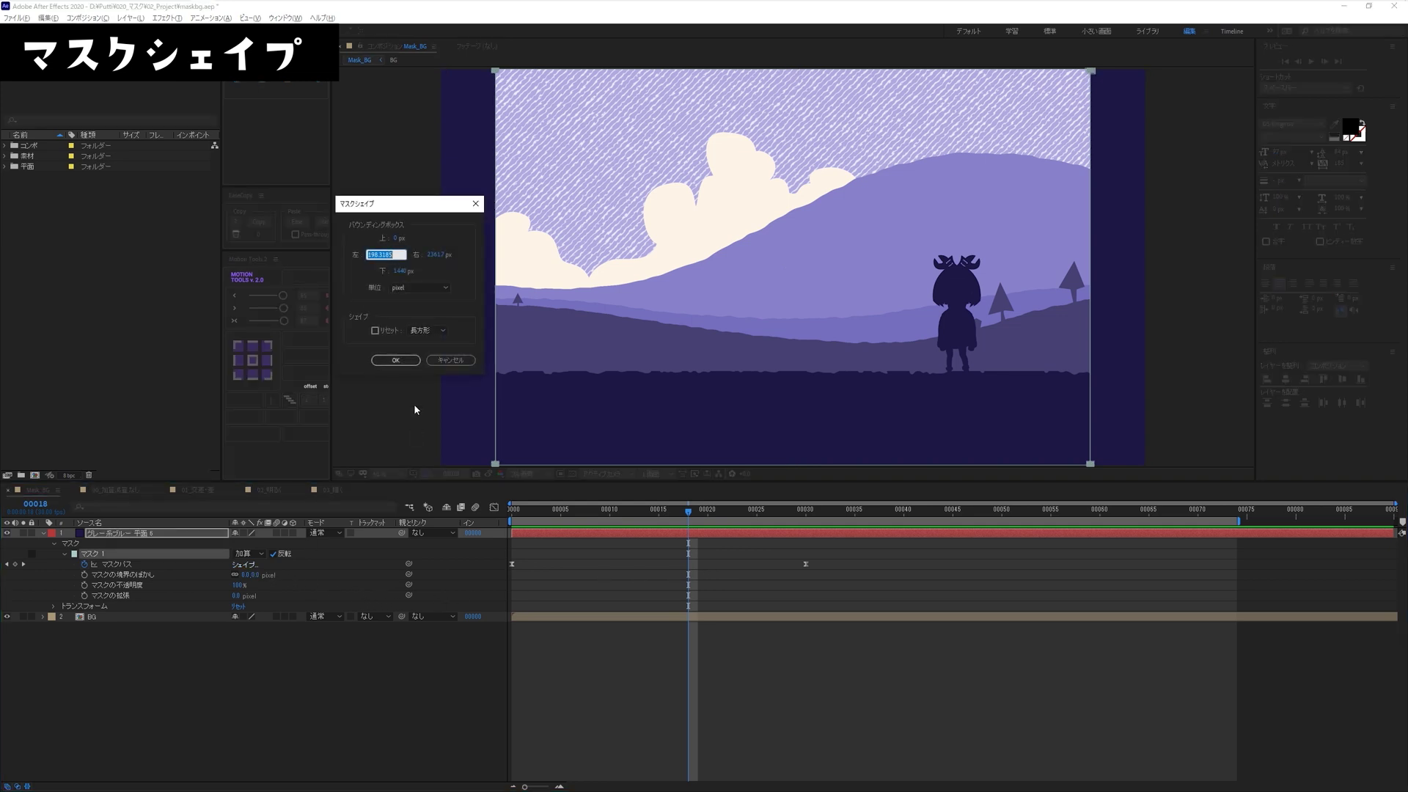
left_click(419, 331)
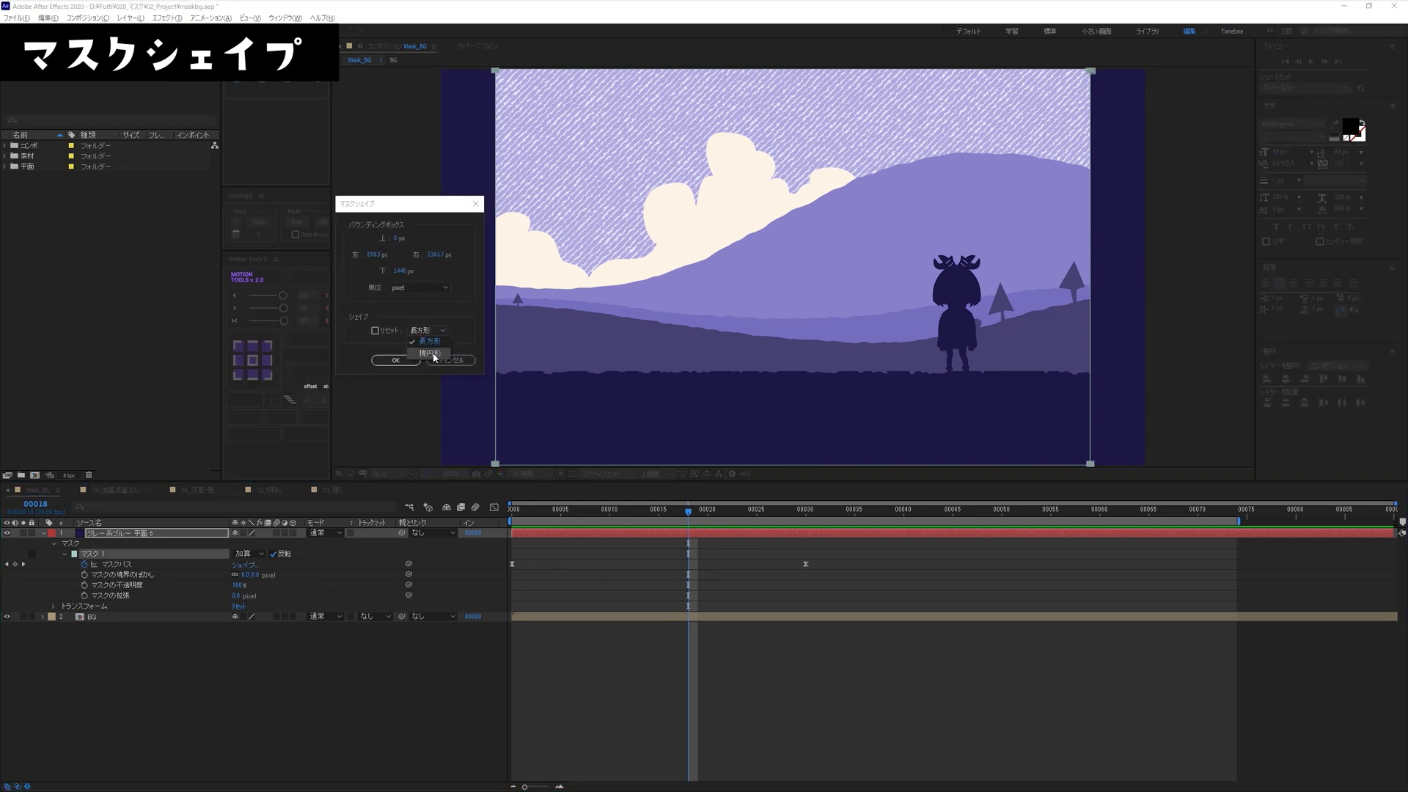
left_click(433, 353)
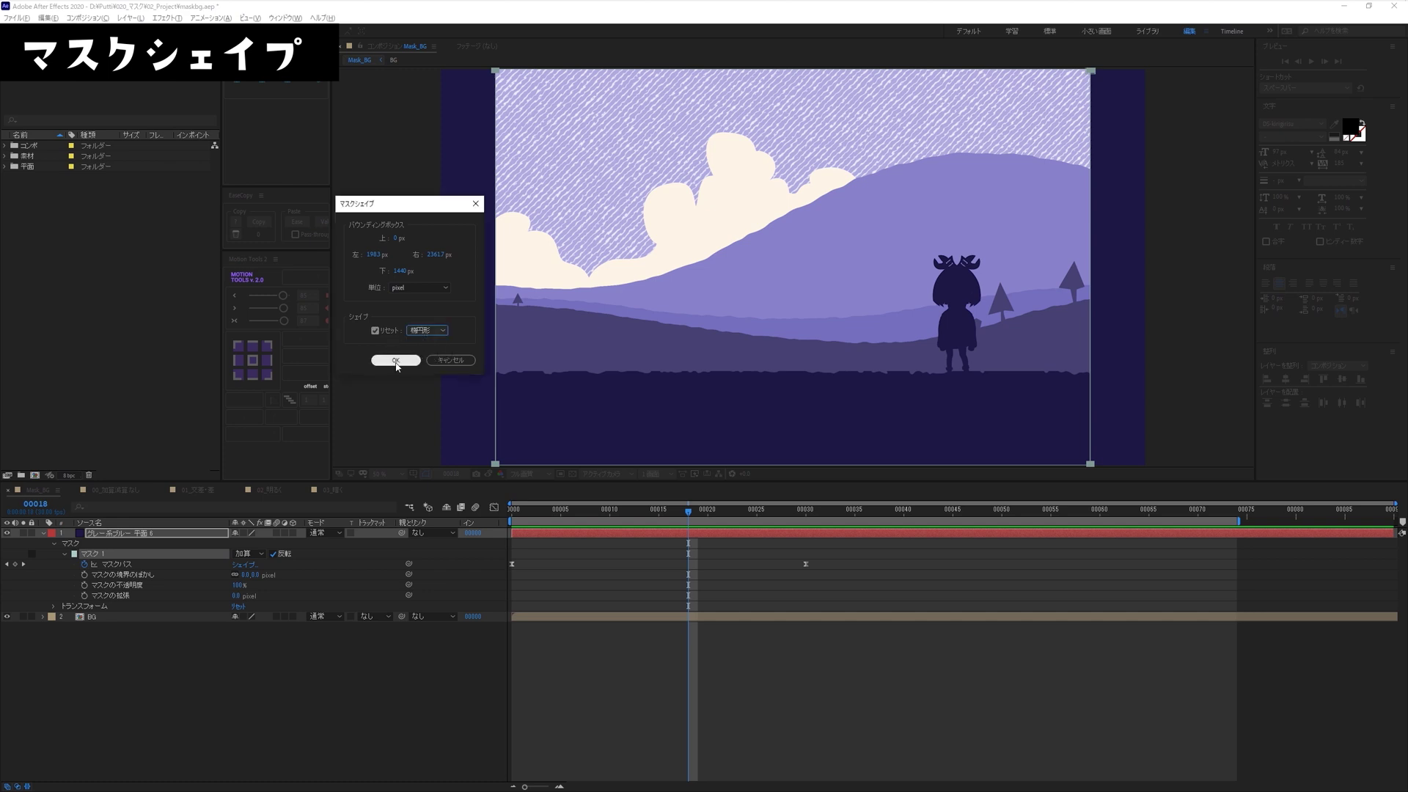
left_click(402, 359)
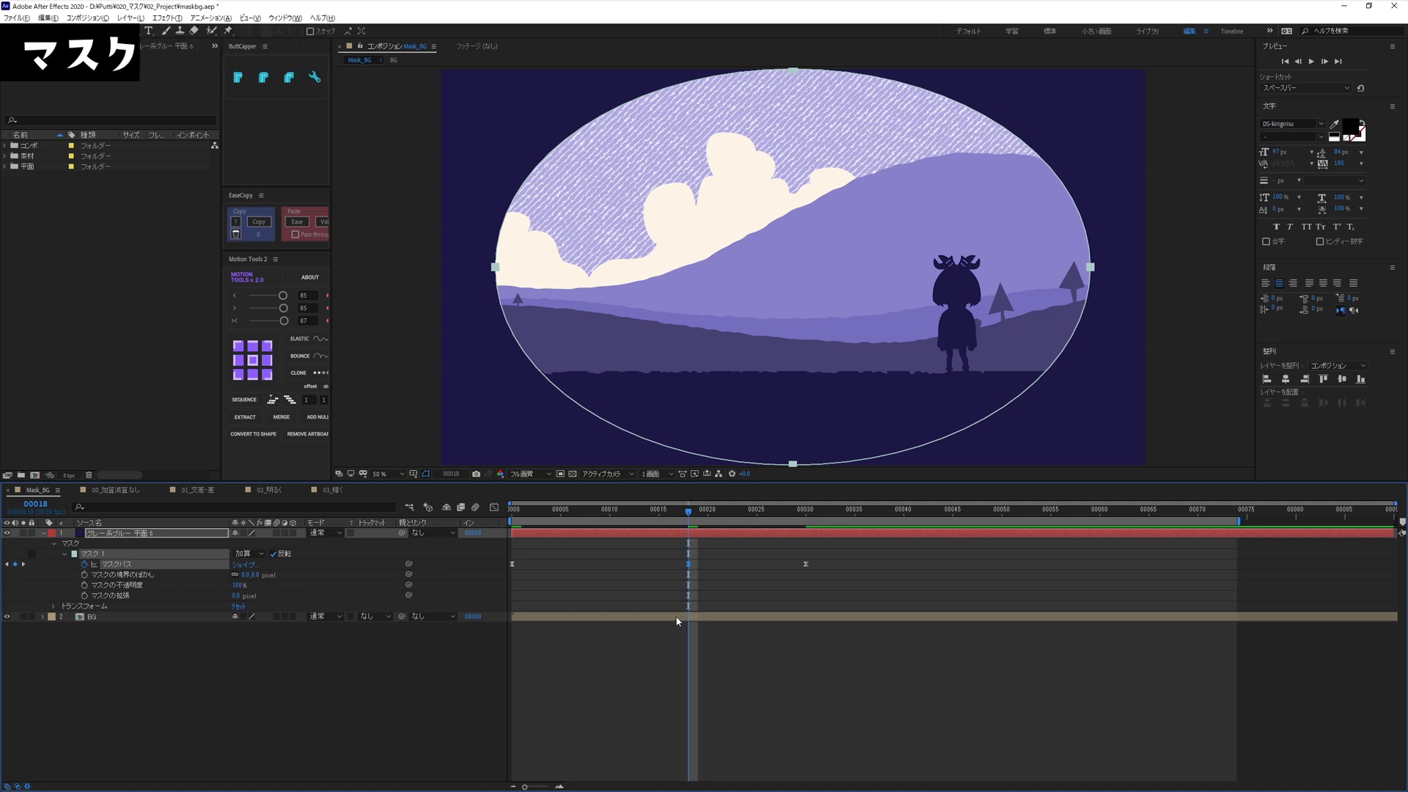
key("ctrl+z")
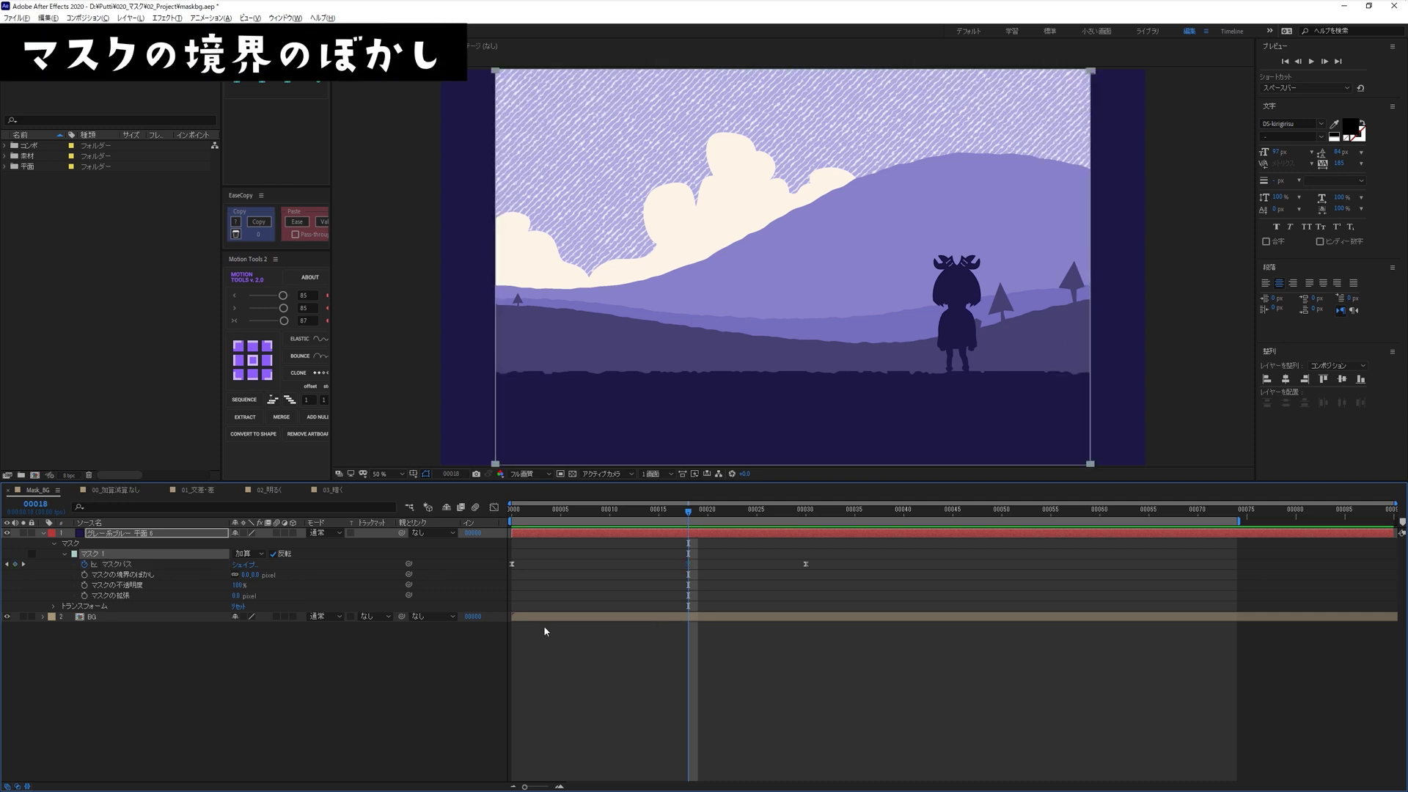
Feather Mask 1's edges to 187 pixels and scrub back to frame 14 to review.
left_click(121, 574)
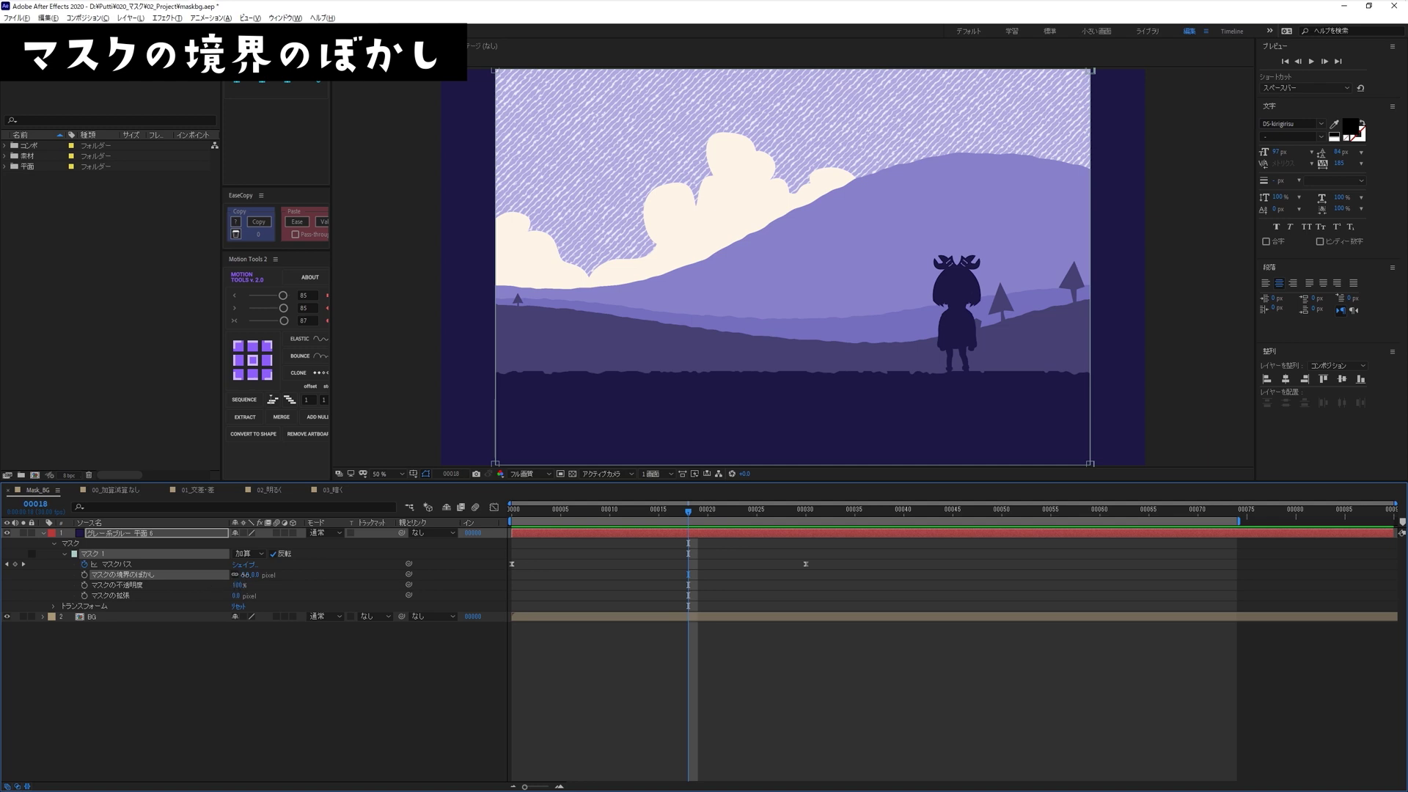
left_click_drag(245, 575, 402, 565)
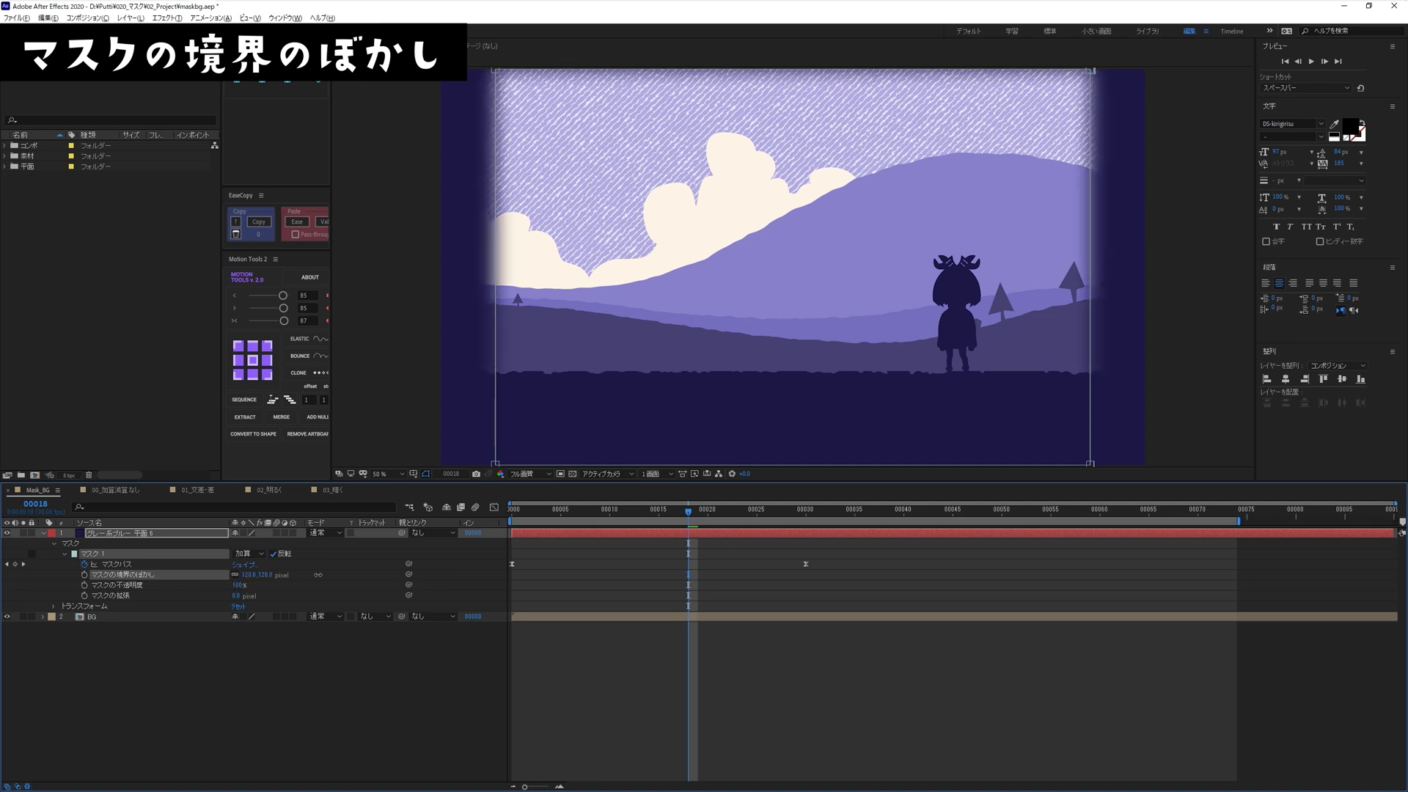
left_click_drag(683, 511, 644, 533)
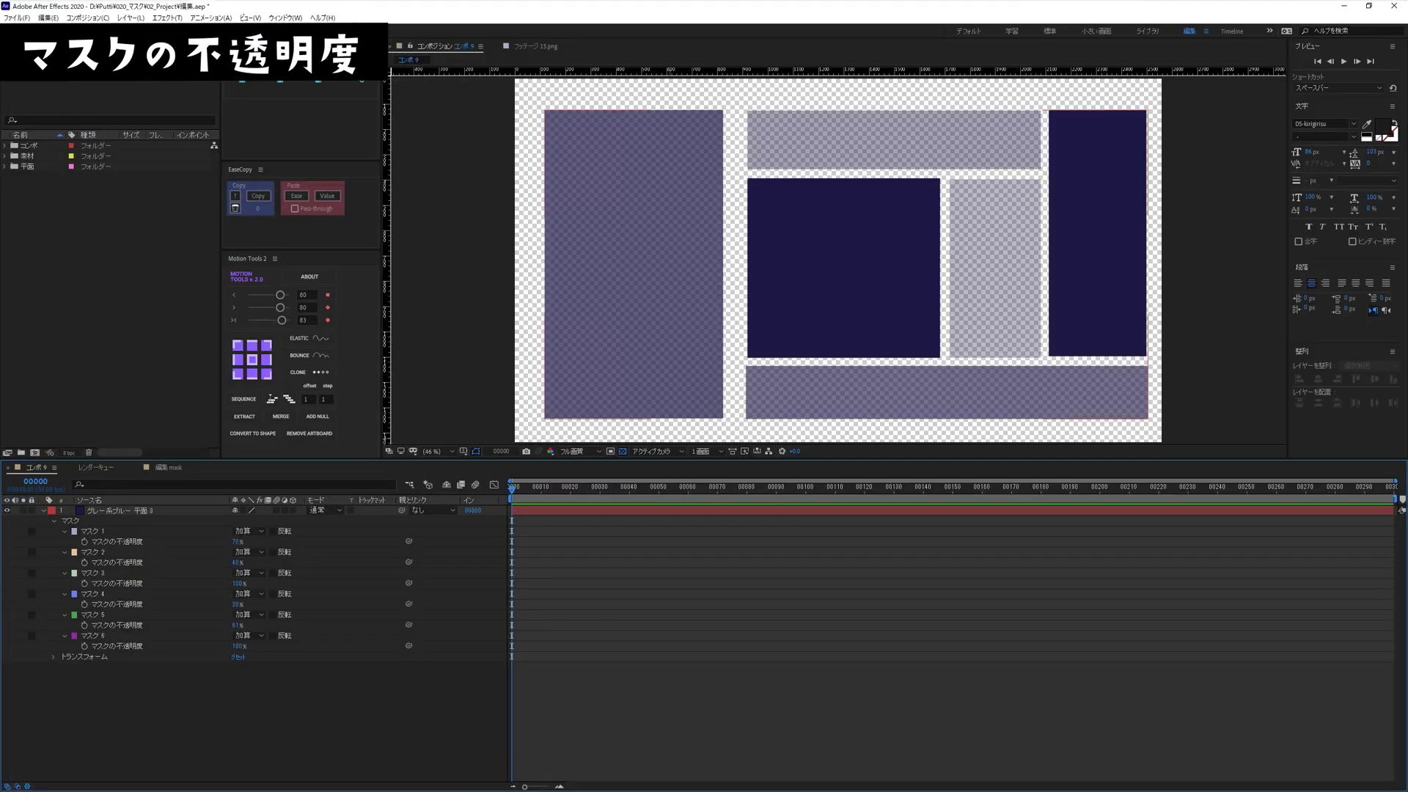
Set the solid's mask opacities: Mask 3 to 0%, Mask 6 to 100%, Mask 2 nearly 0%.
left_click(118, 511)
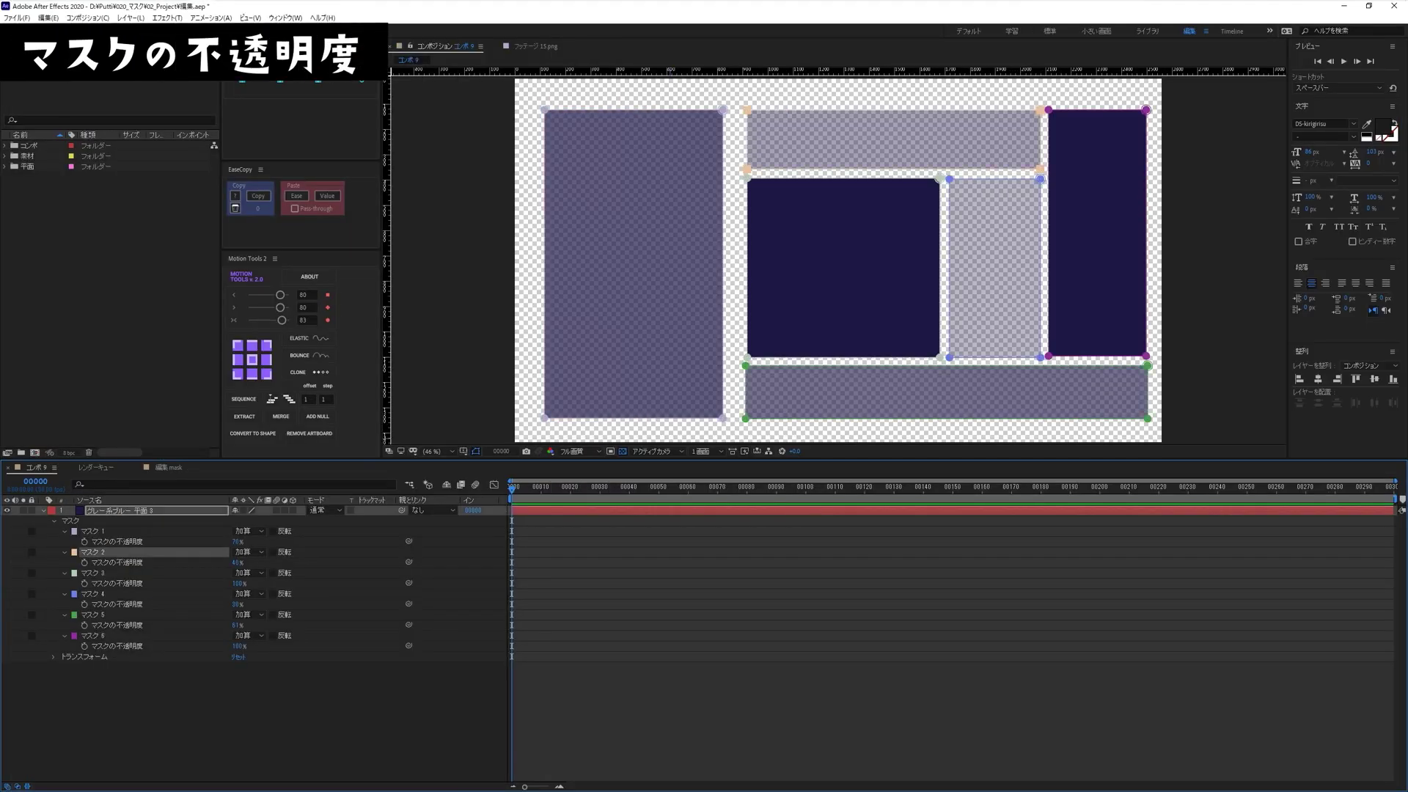
left_click(92, 573)
mouse_move(236, 583)
left_mouse_down()
mouse_move(183, 583)
mouse_move(308, 582)
mouse_move(308, 604)
mouse_move(206, 603)
mouse_move(228, 645)
mouse_move(245, 645)
left_mouse_up()
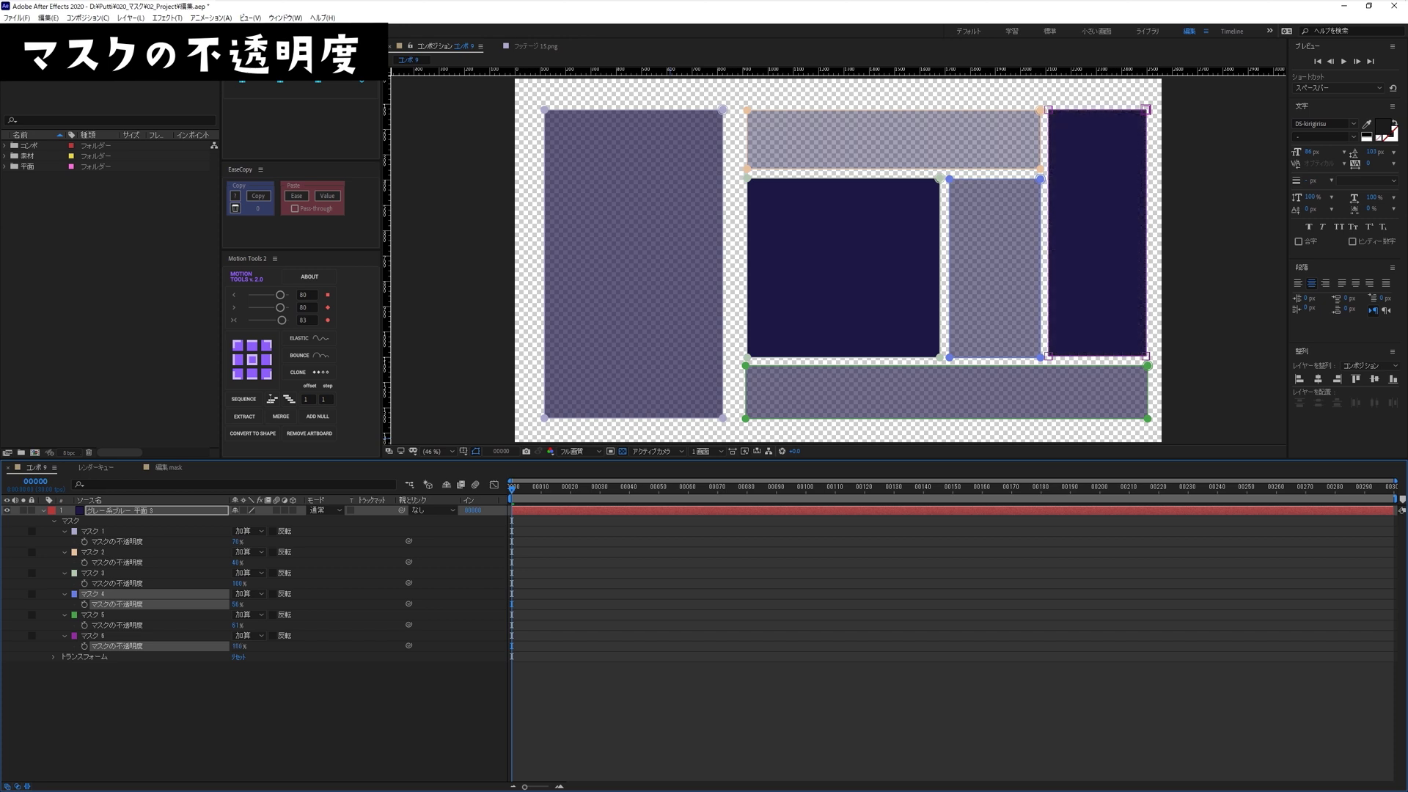
mouse_move(236, 541)
left_mouse_down()
mouse_move(218, 541)
mouse_move(273, 541)
left_mouse_up()
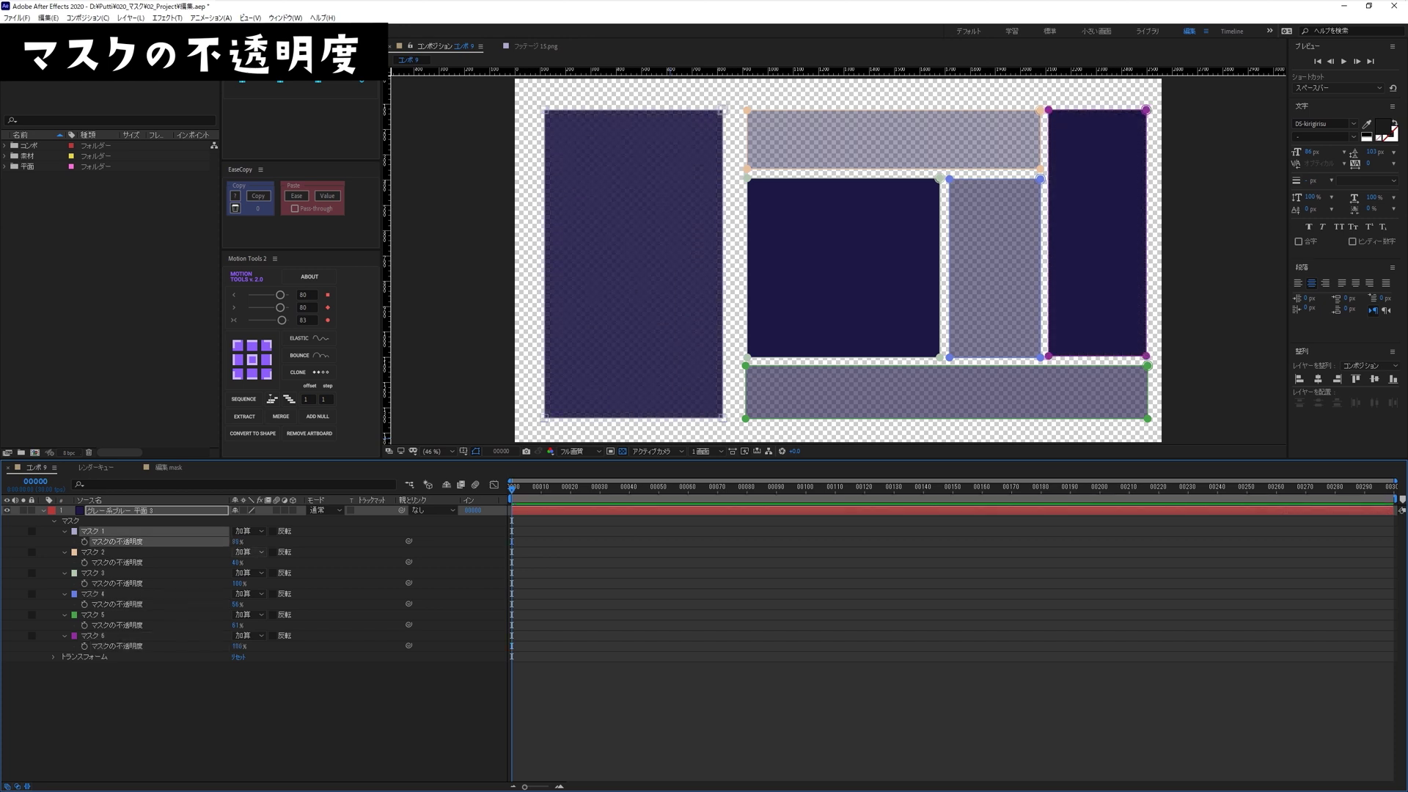
left_click_drag(236, 561, 213, 562)
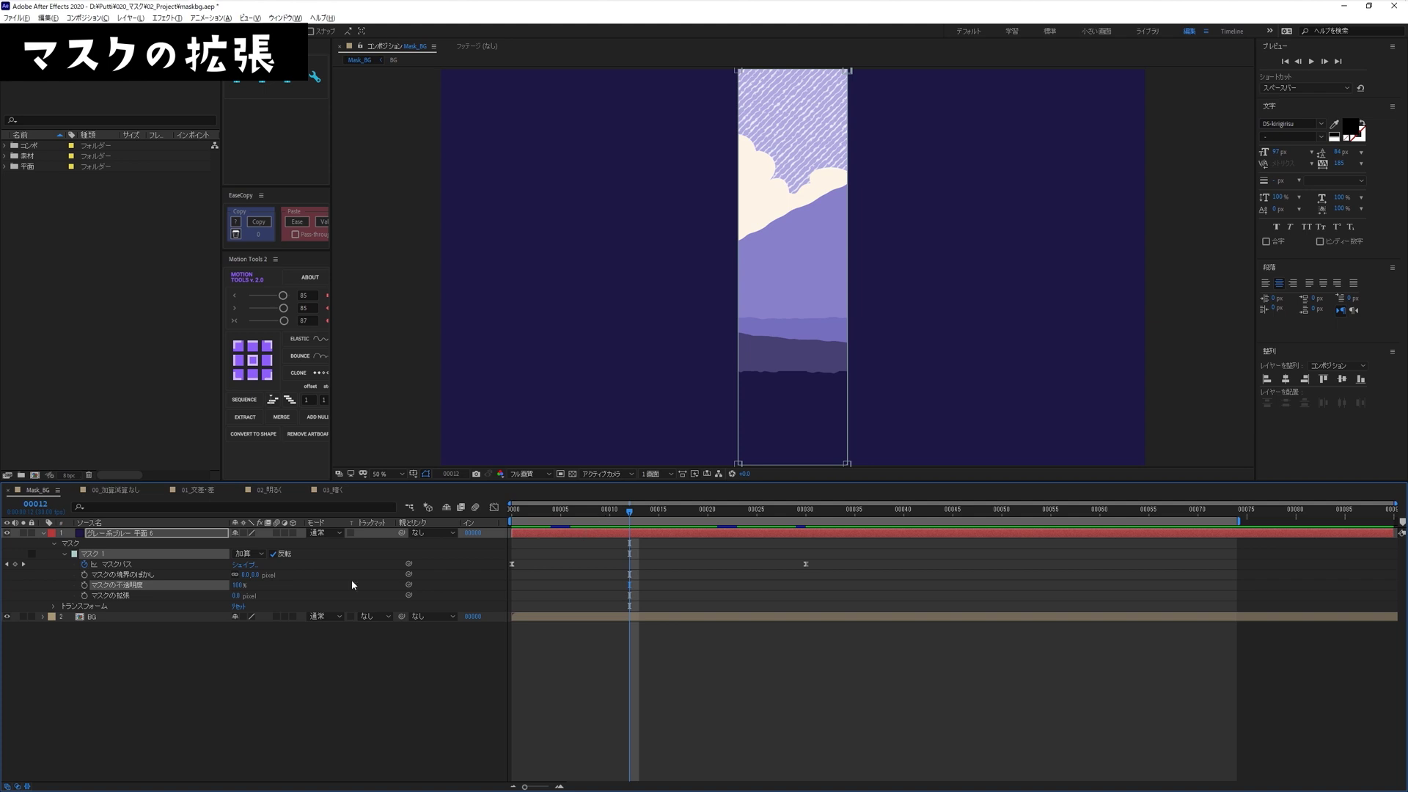
Scrub Mask Expansion up to about 807 px, then undo it back to 0 px.
mouse_move(234, 596)
left_mouse_down()
mouse_move(381, 597)
mouse_move(234, 596)
mouse_move(182, 627)
mouse_move(625, 579)
left_mouse_up()
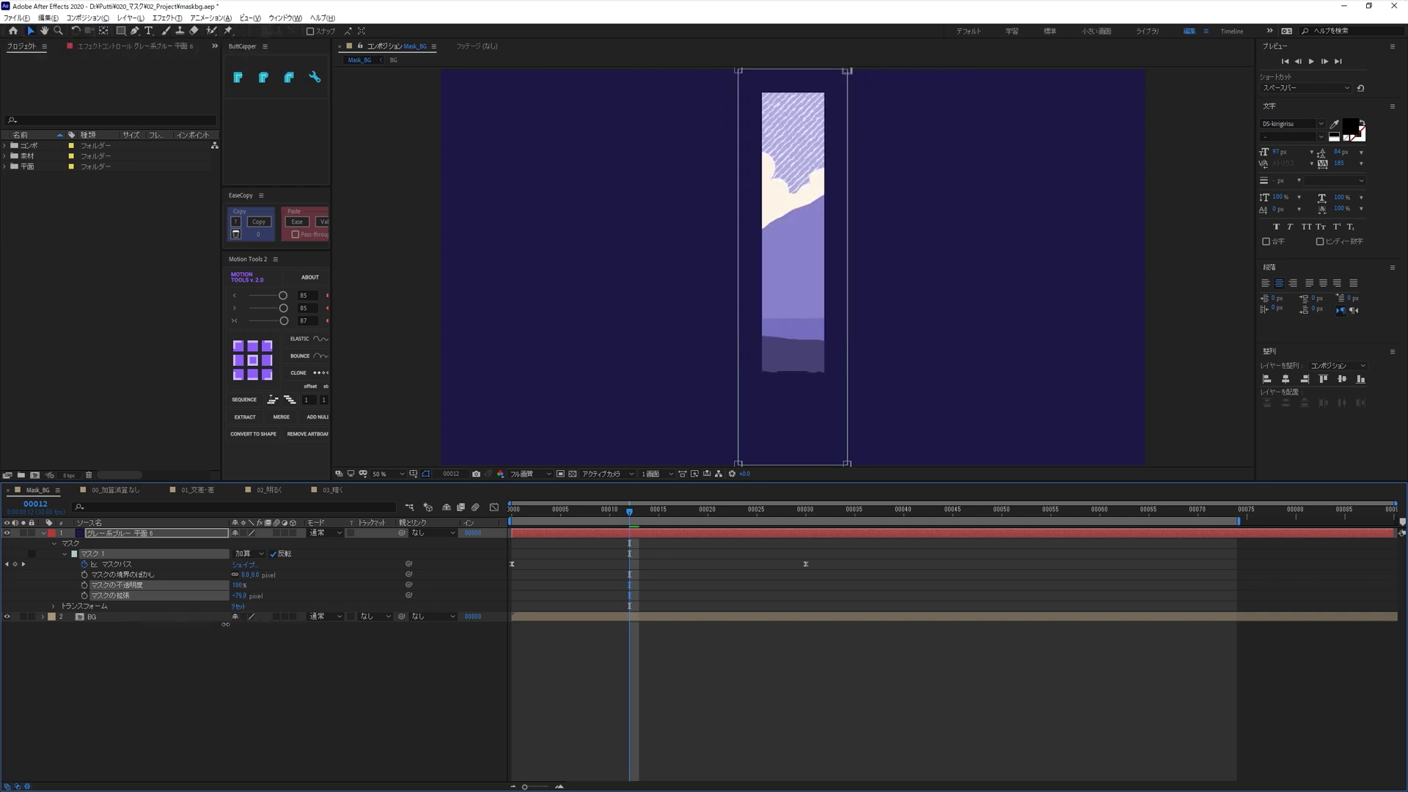
key("ctrl+z")
key("ctrl+z")
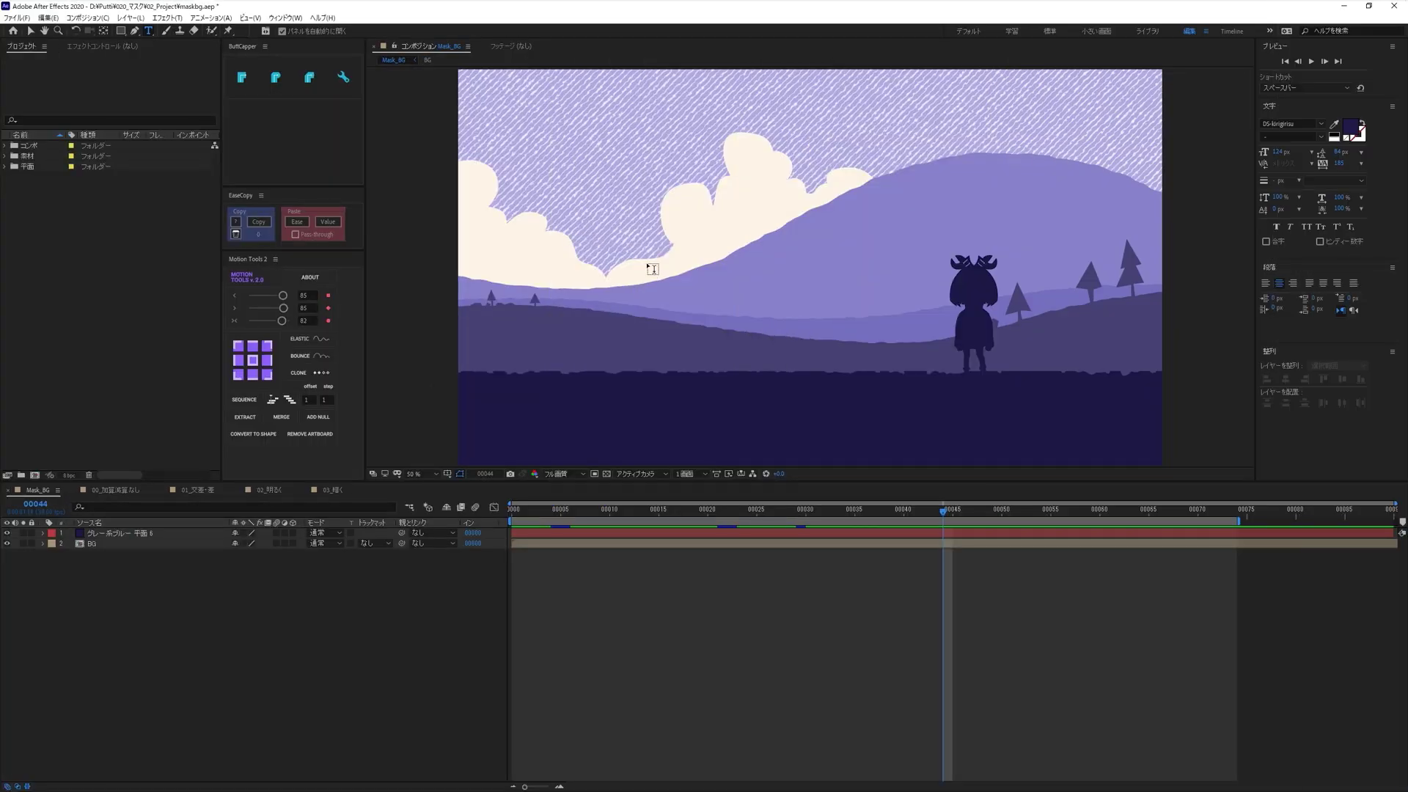
Type the title 'Putti' in the sky and nudge it slightly up and right.
left_click(647, 261)
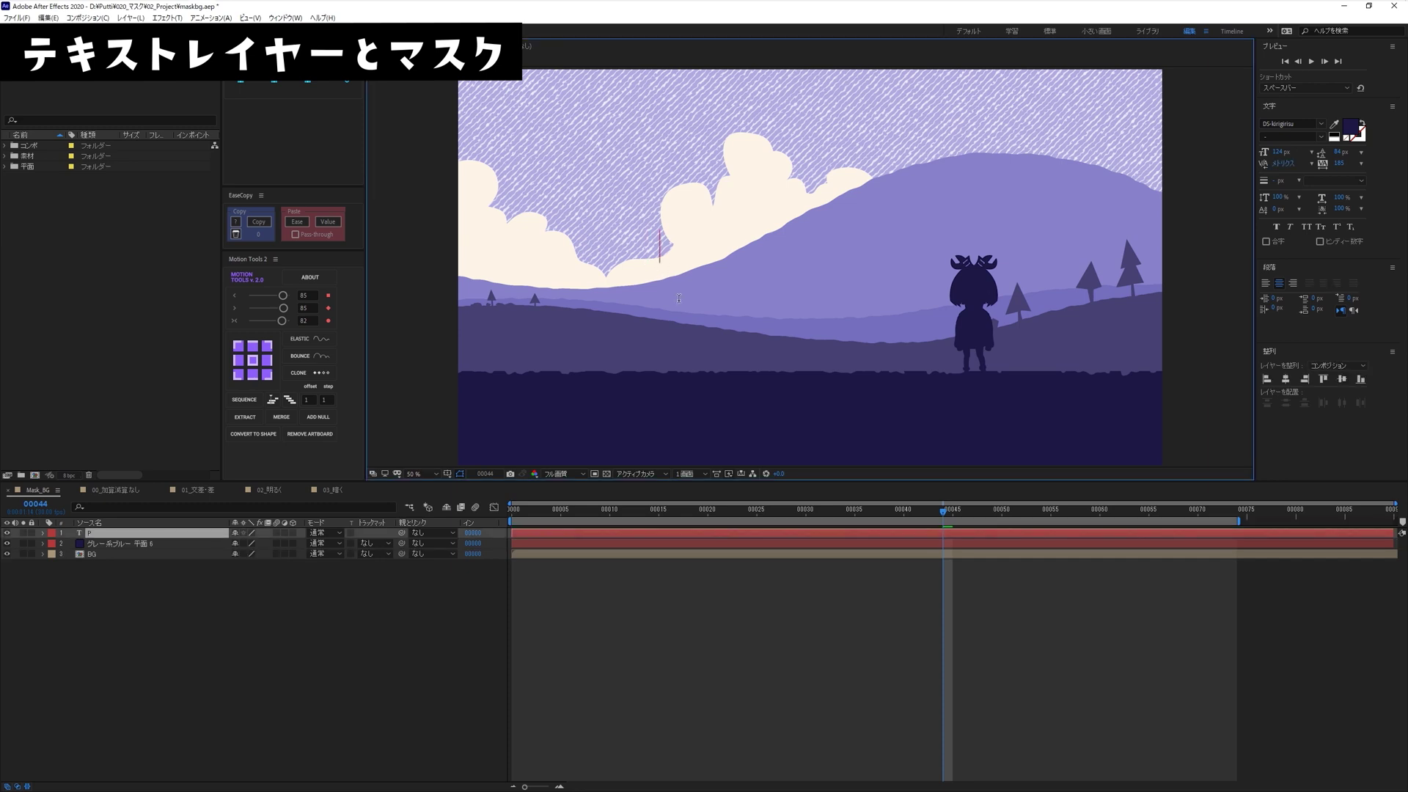
type("P")
type("utti")
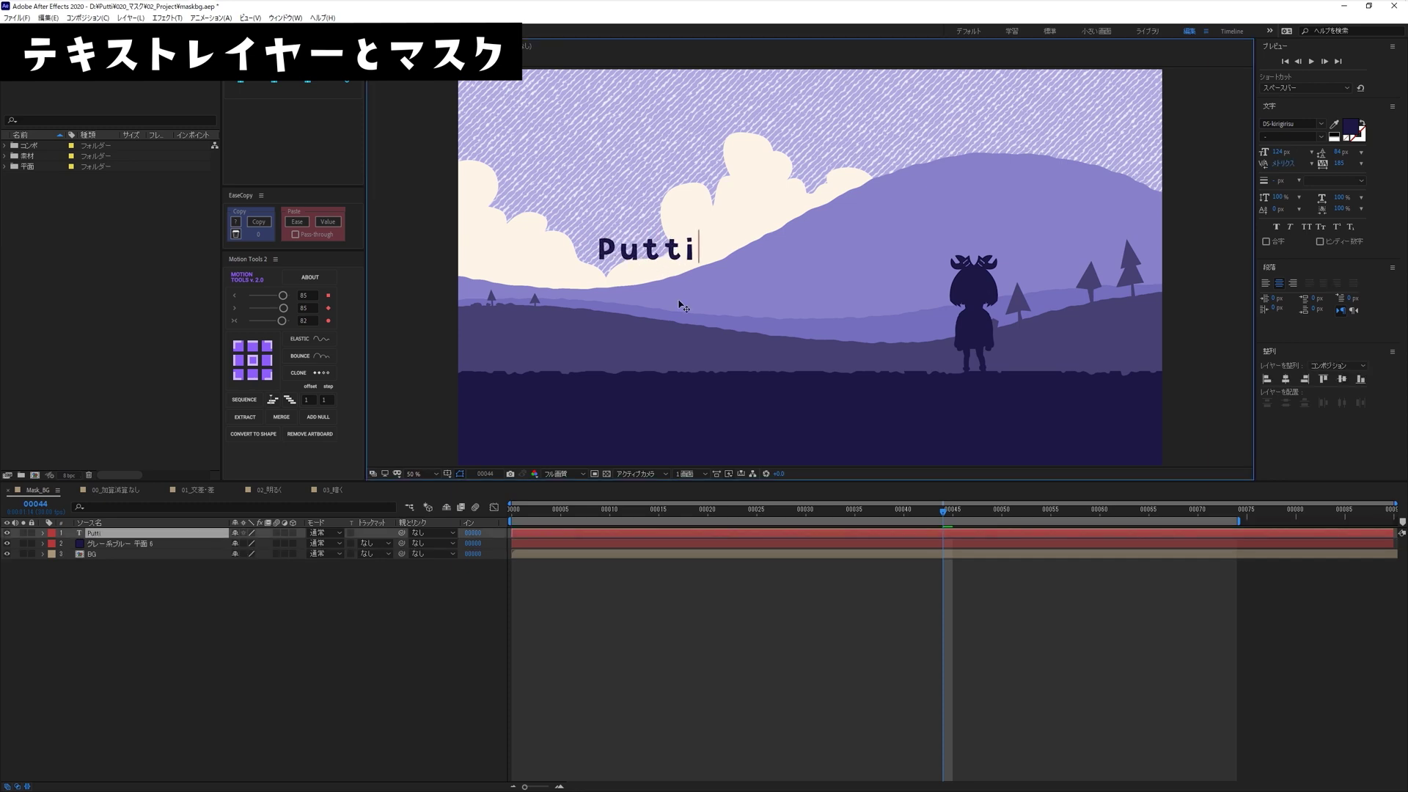
left_click(379, 559)
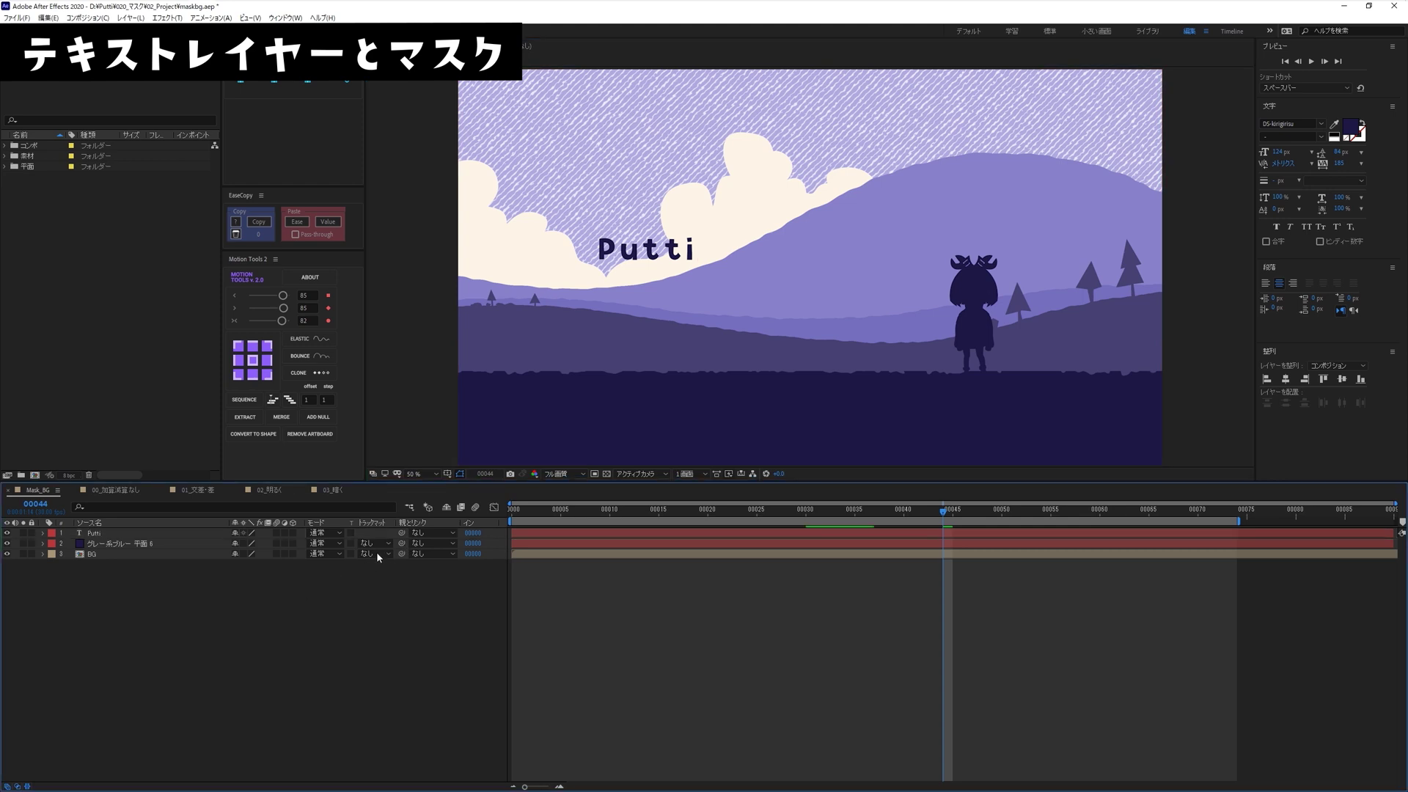
left_click(637, 248)
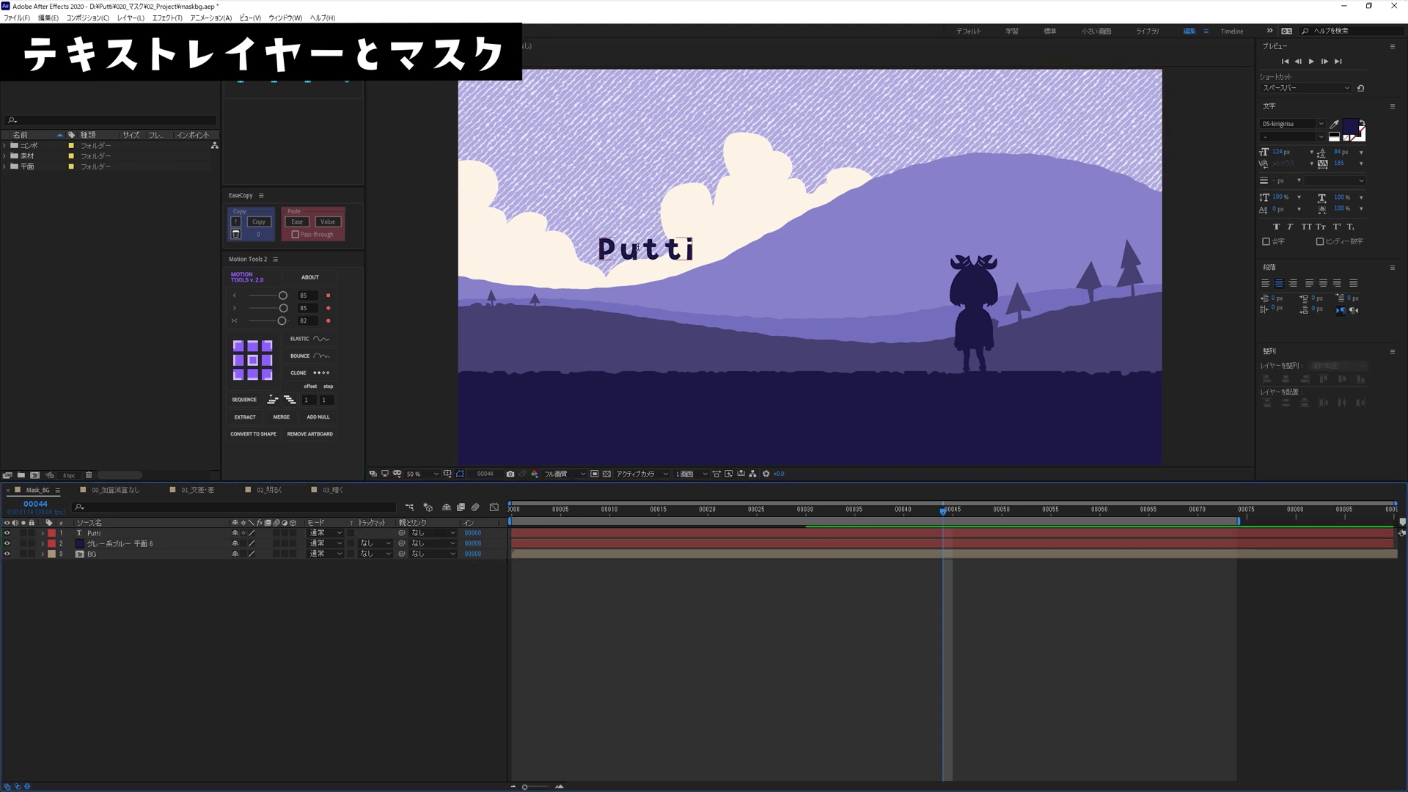
key("Escape")
left_click_drag(637, 248, 655, 240)
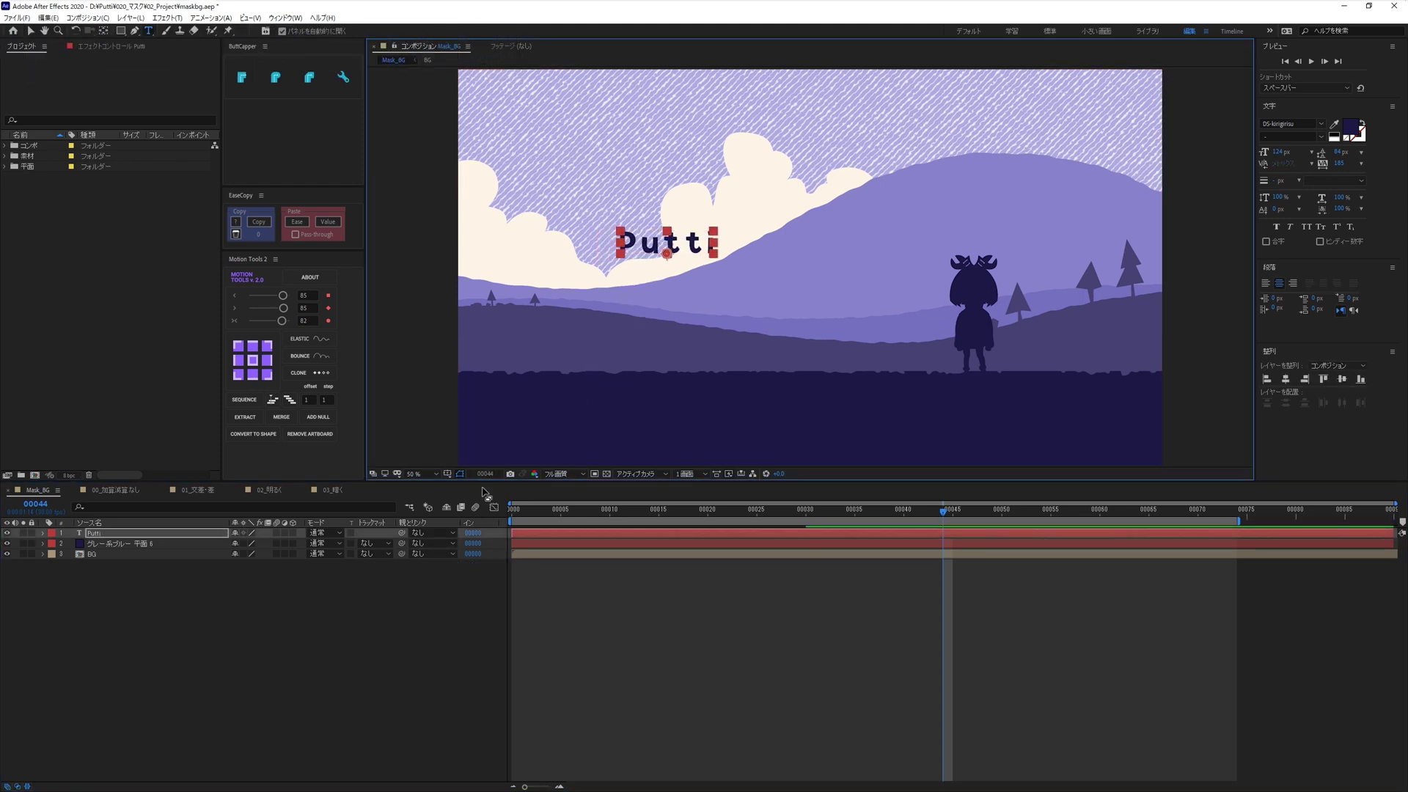
left_click(305, 585)
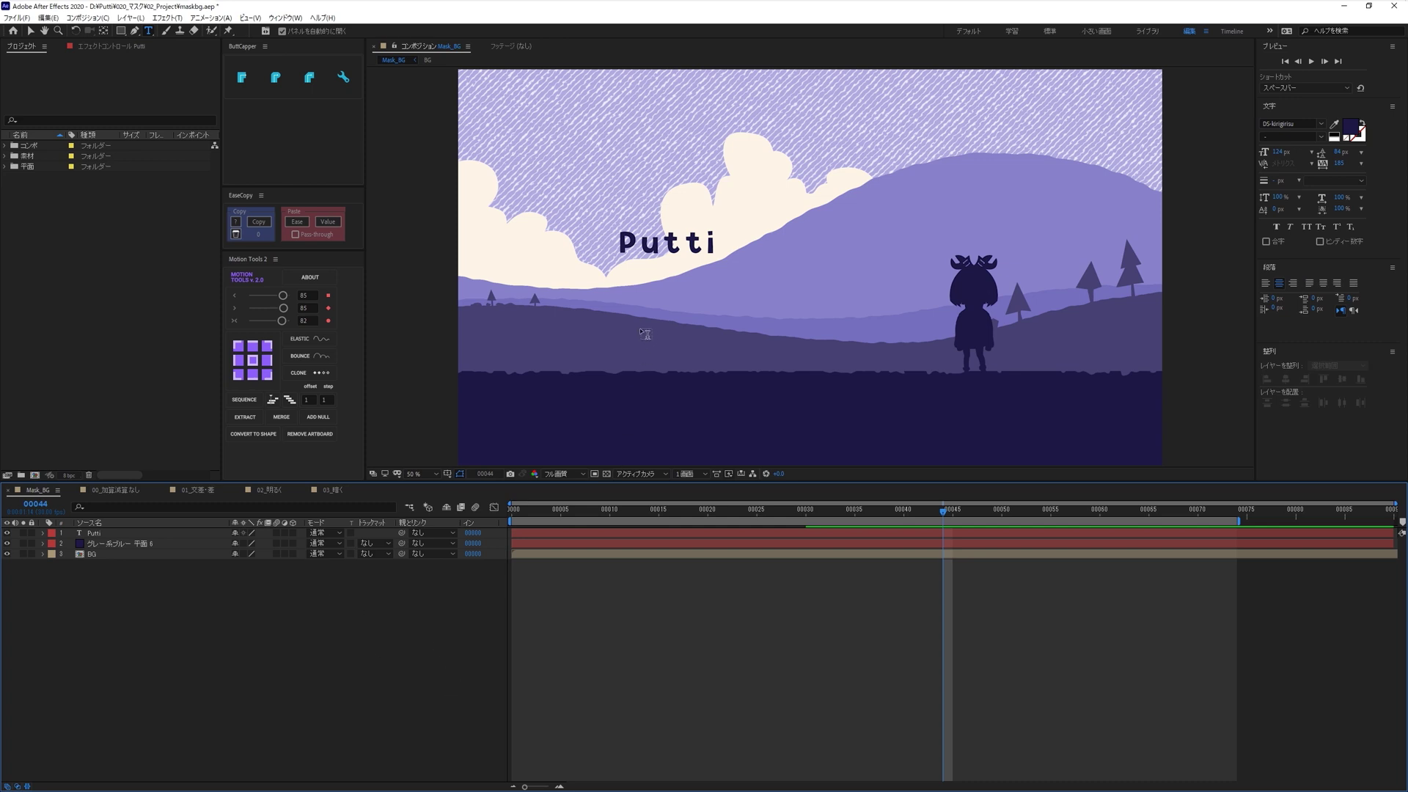
key("g")
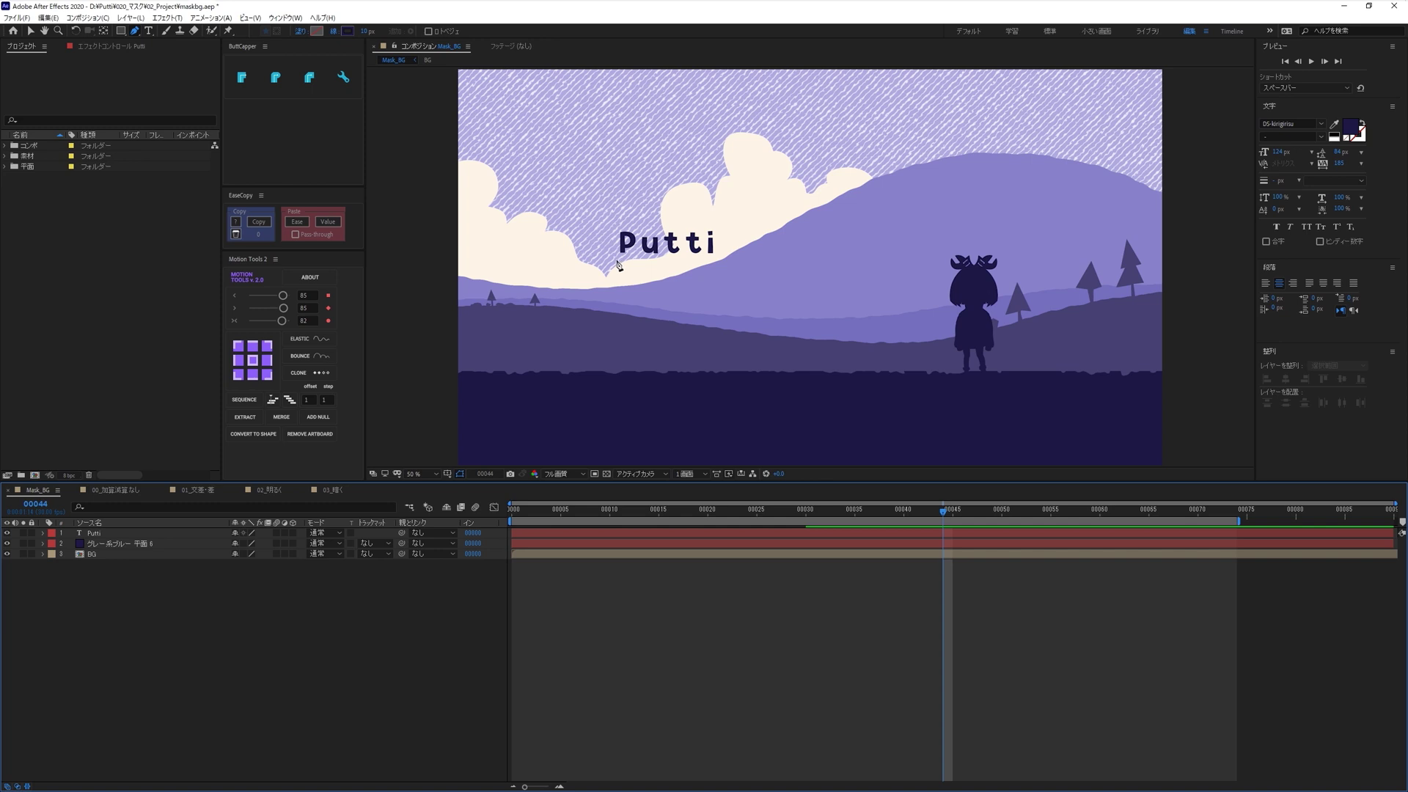
Draw a straight underline beneath Putti and add a Trim Paths operator to it.
left_click(615, 261)
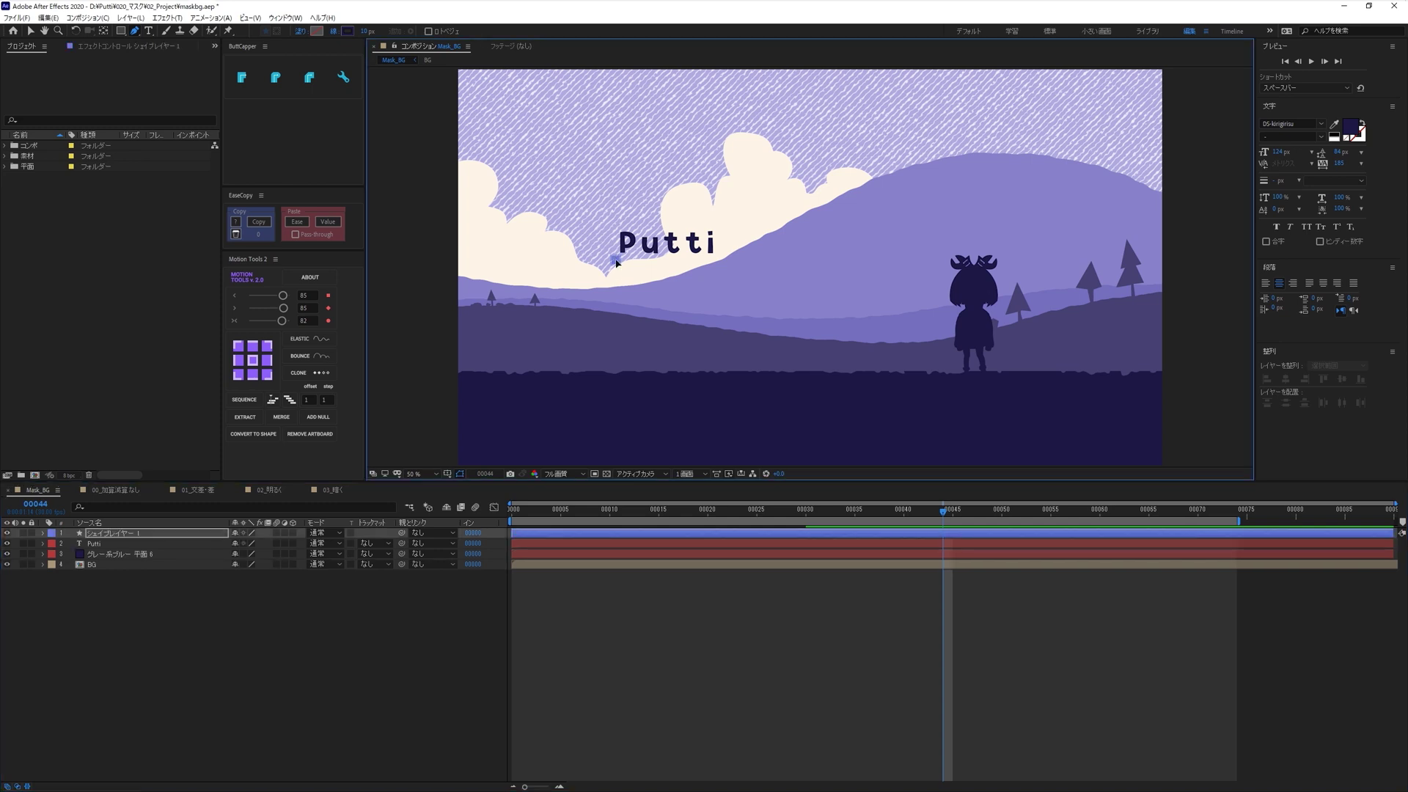
left_click(716, 259)
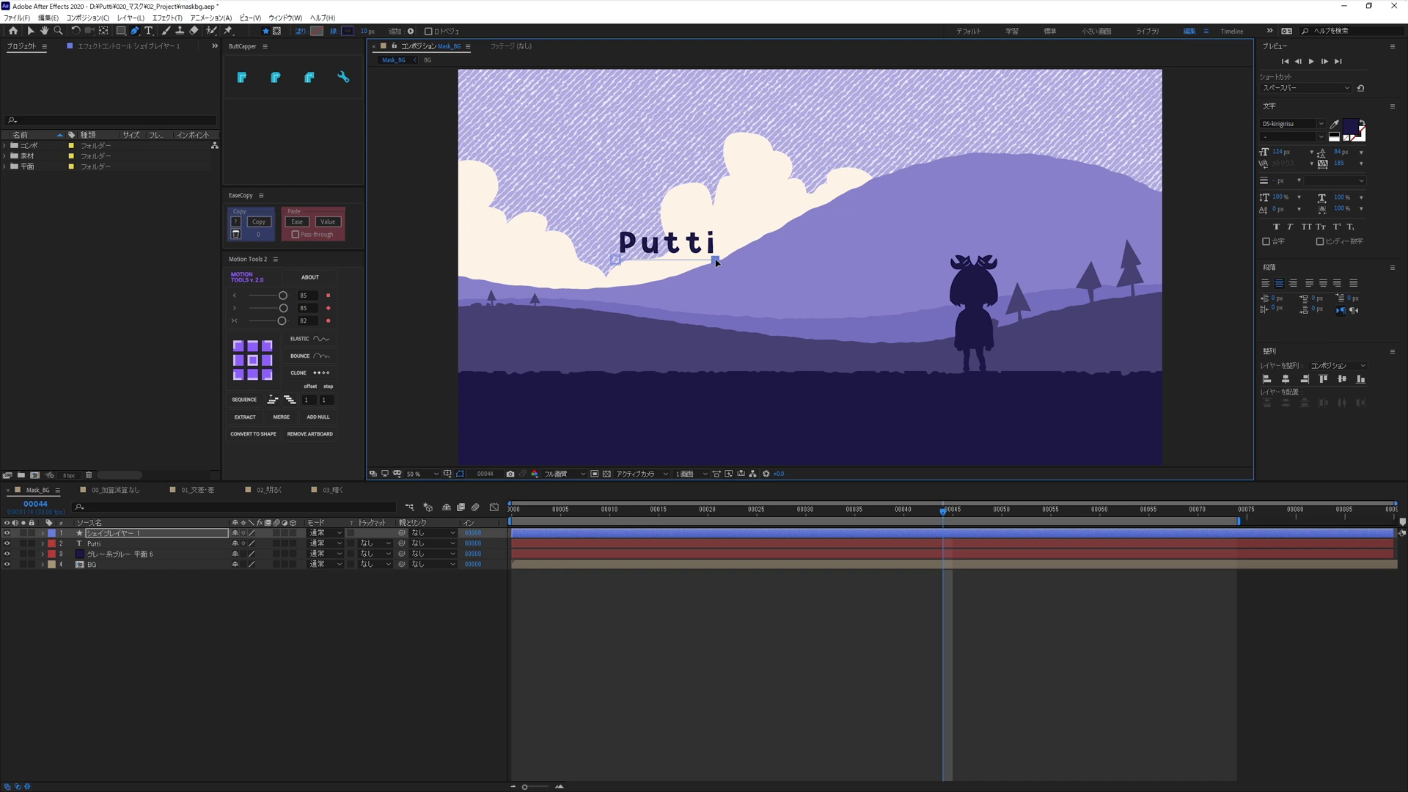
left_click(32, 589)
left_click(43, 533)
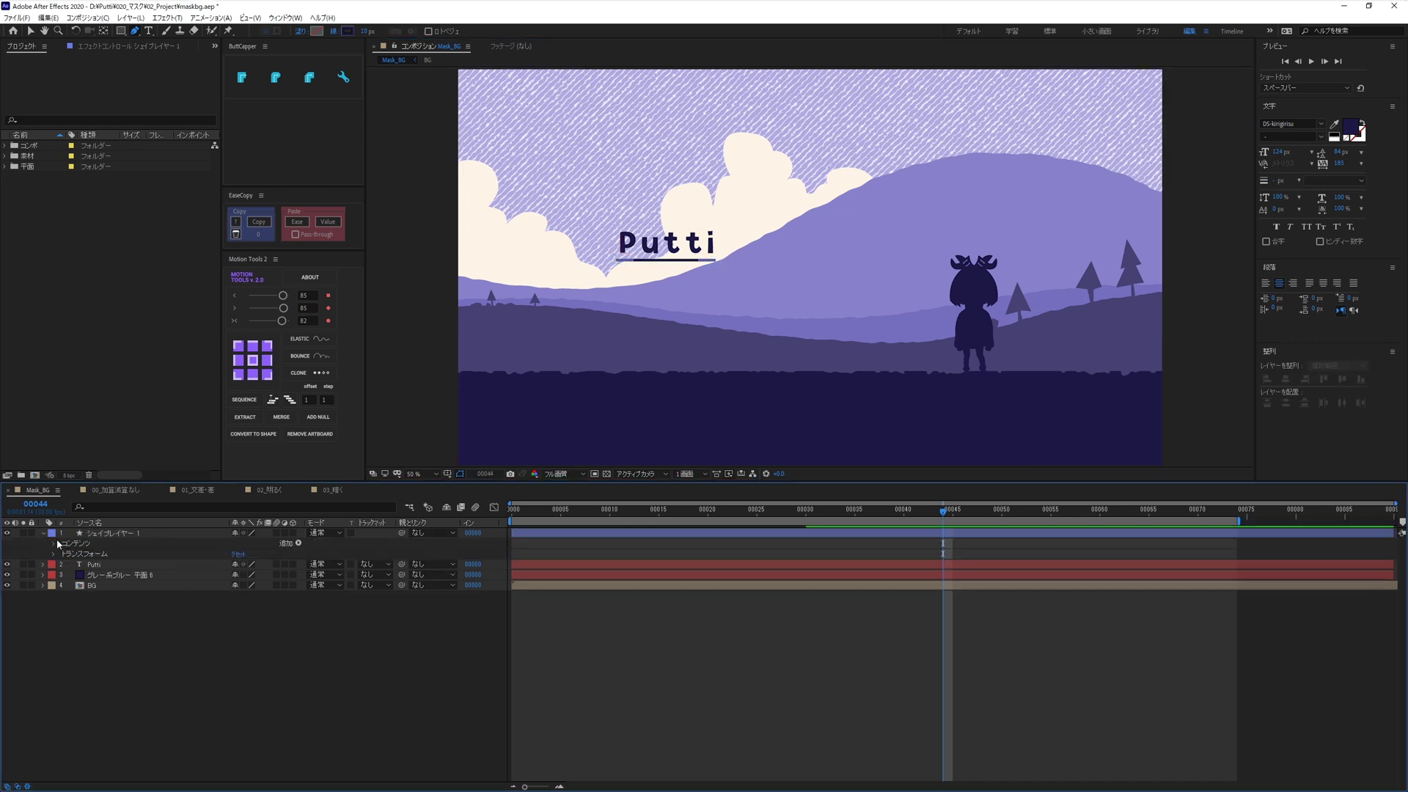
left_click(132, 544)
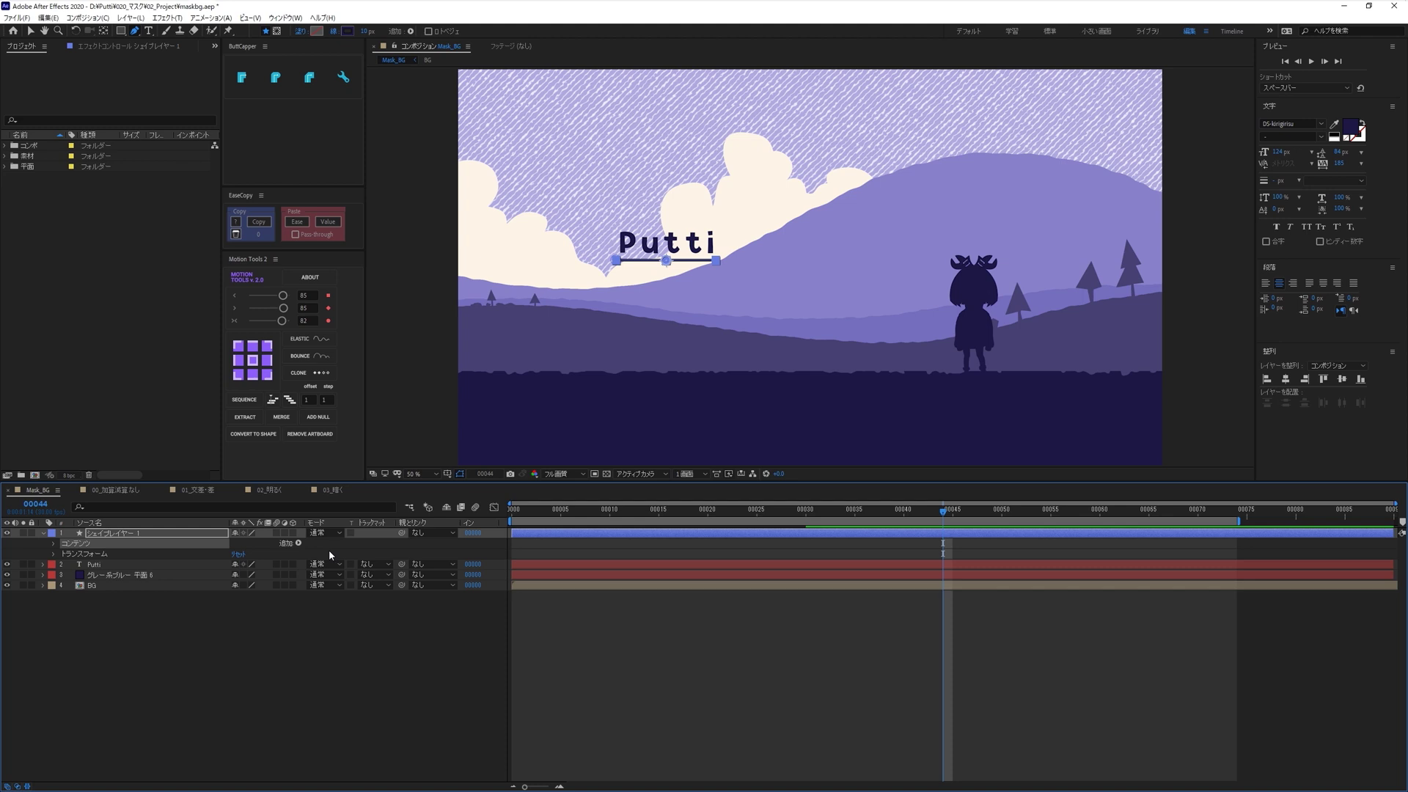
left_click(298, 544)
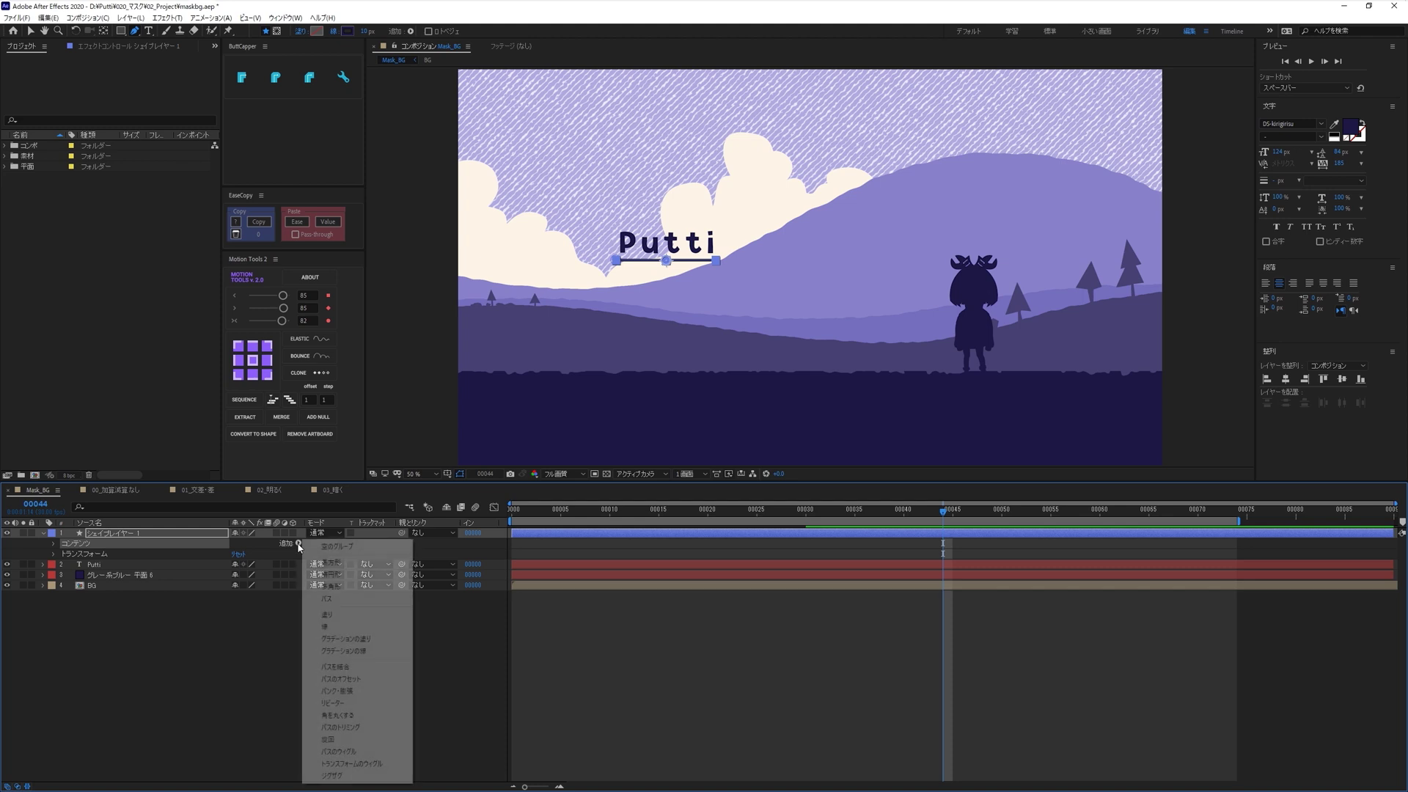
left_click(341, 726)
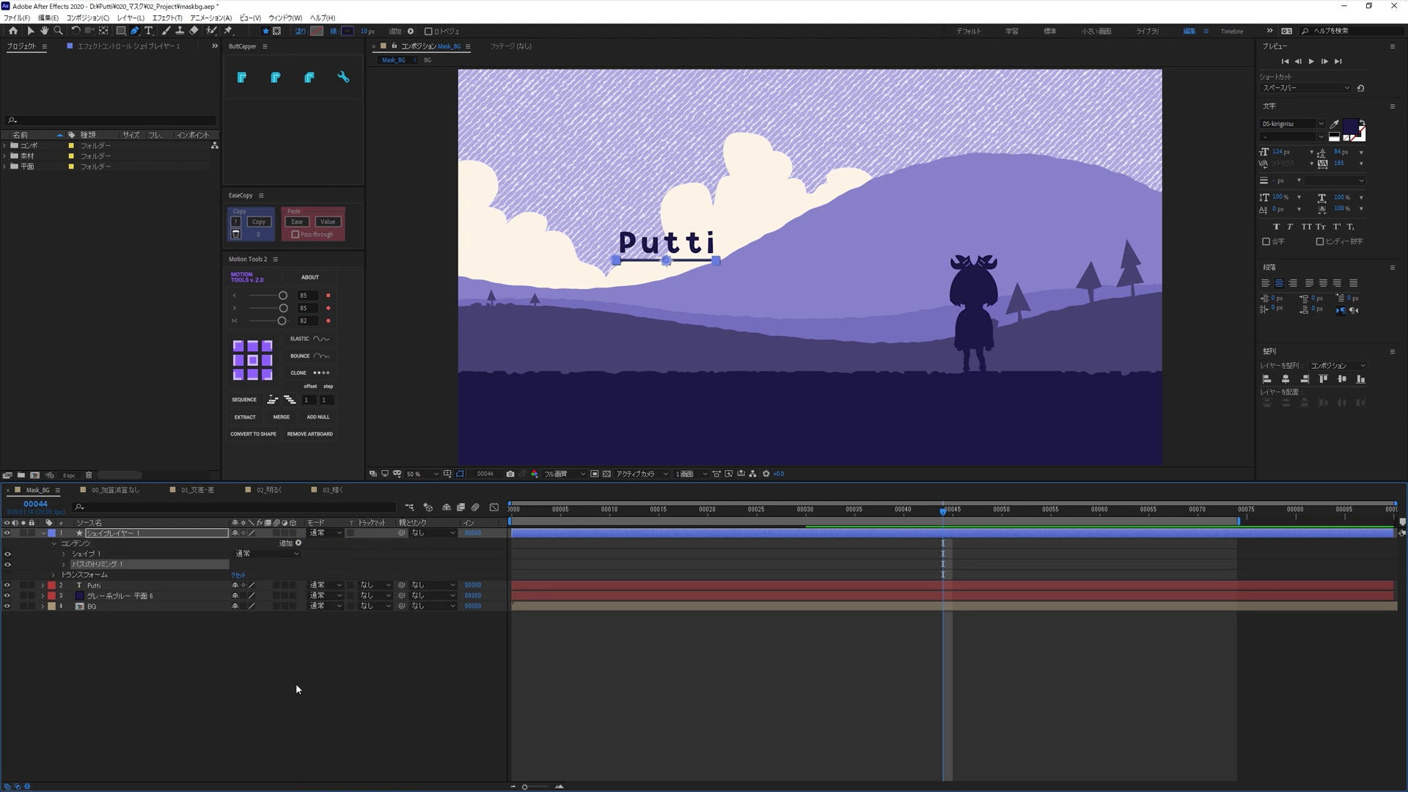
left_click(65, 564)
left_click(100, 585)
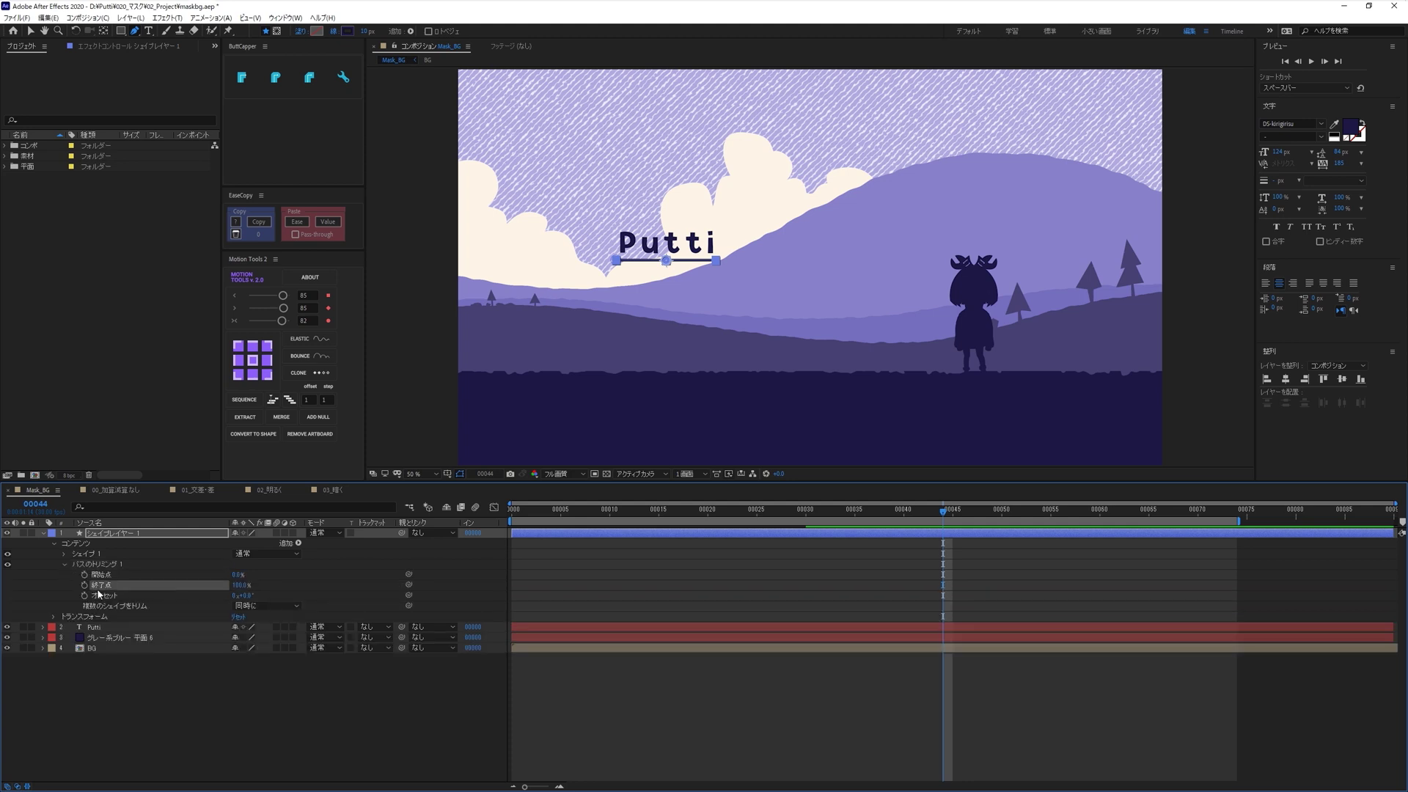
Keyframe Trim Paths End at 0% on frame 24 and 100% on frame 44.
left_click_drag(762, 518, 748, 516)
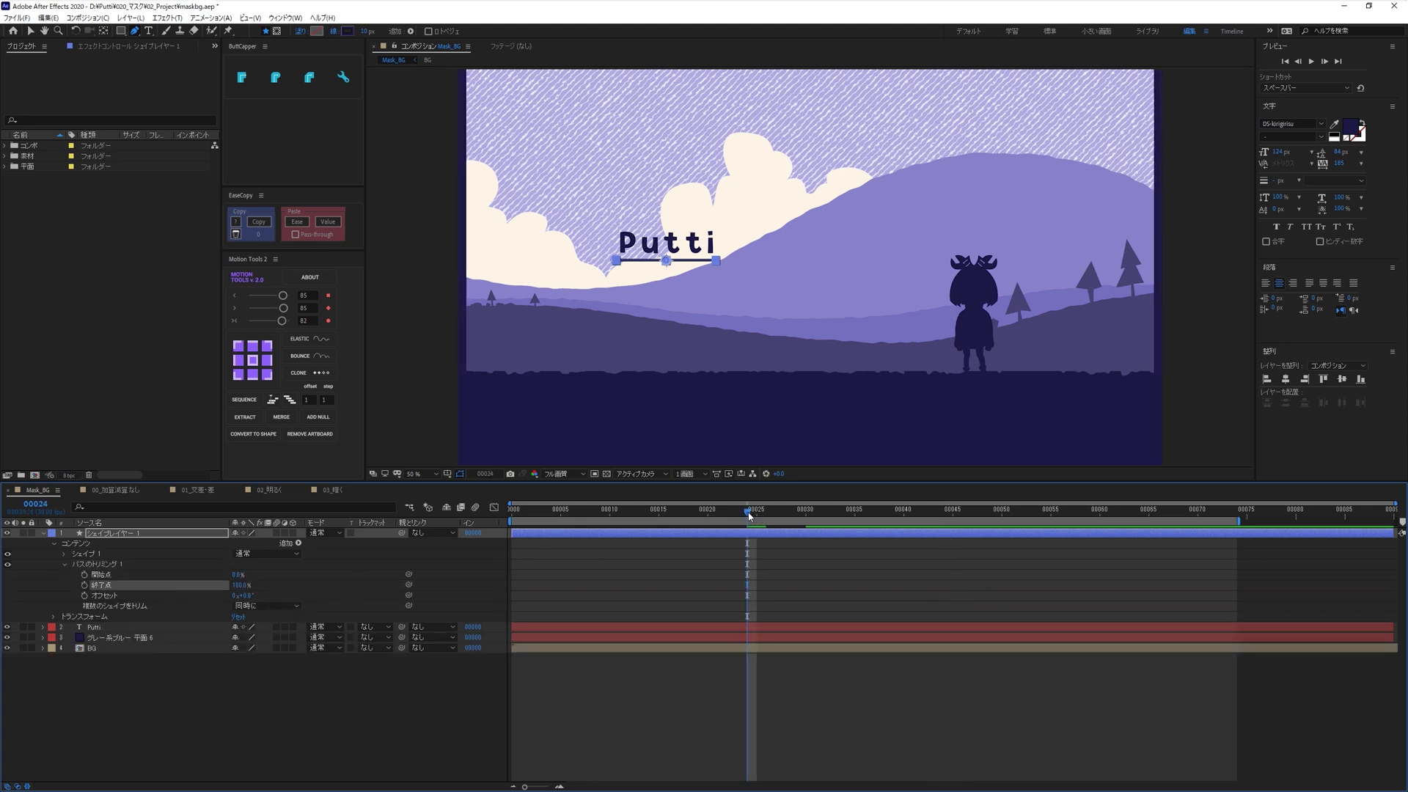
left_click(84, 584)
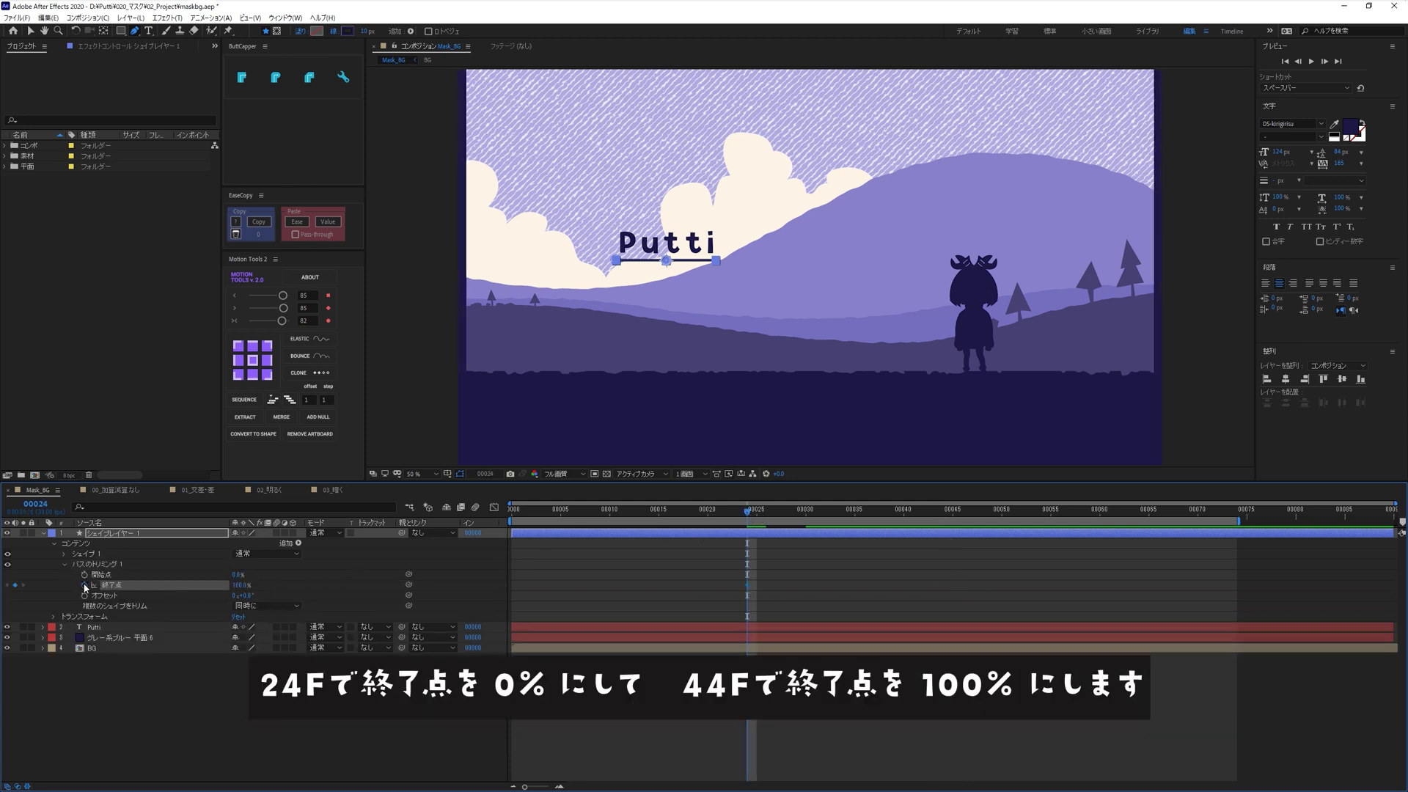
left_click_drag(243, 591, 9, 598)
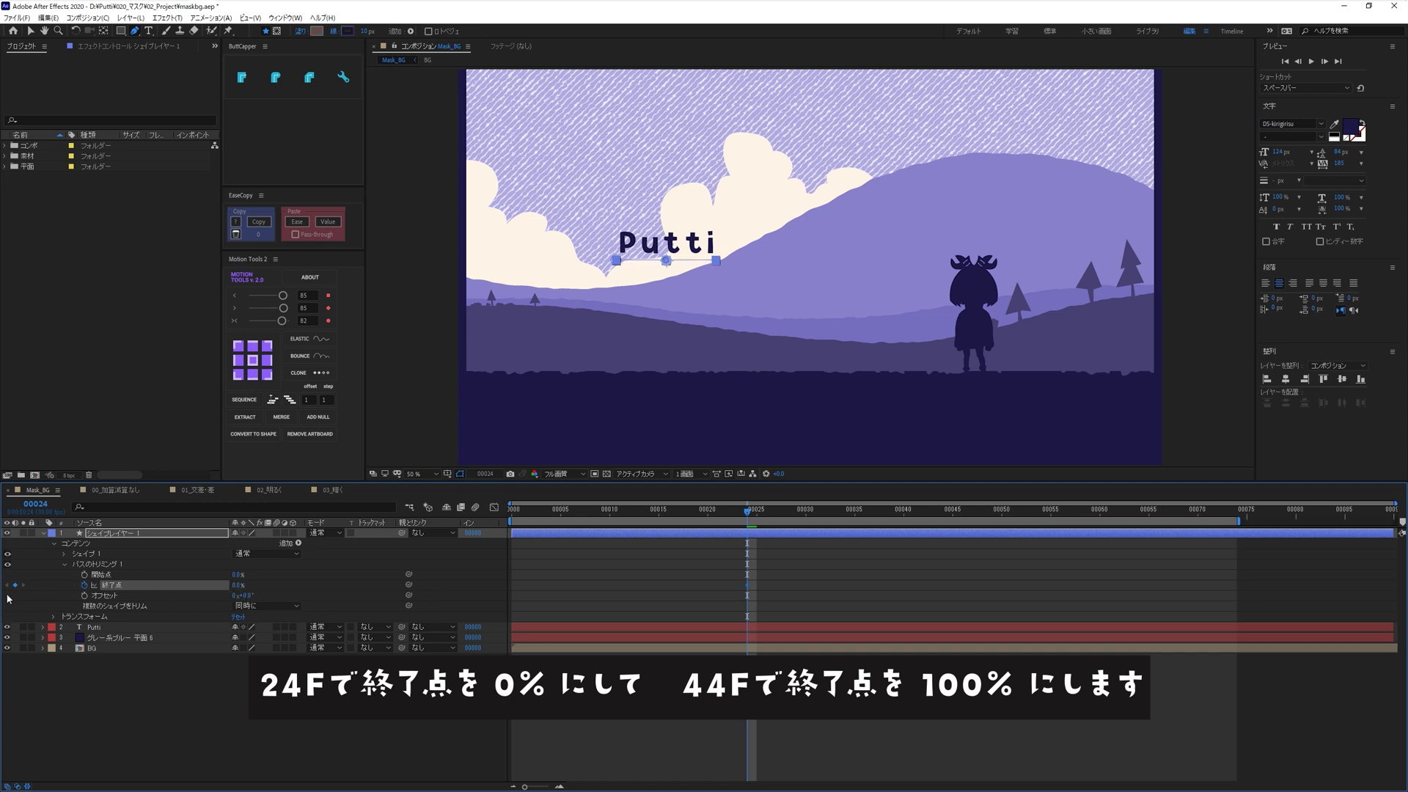
key("shift+Page_Down")
key("shift+Page_Down")
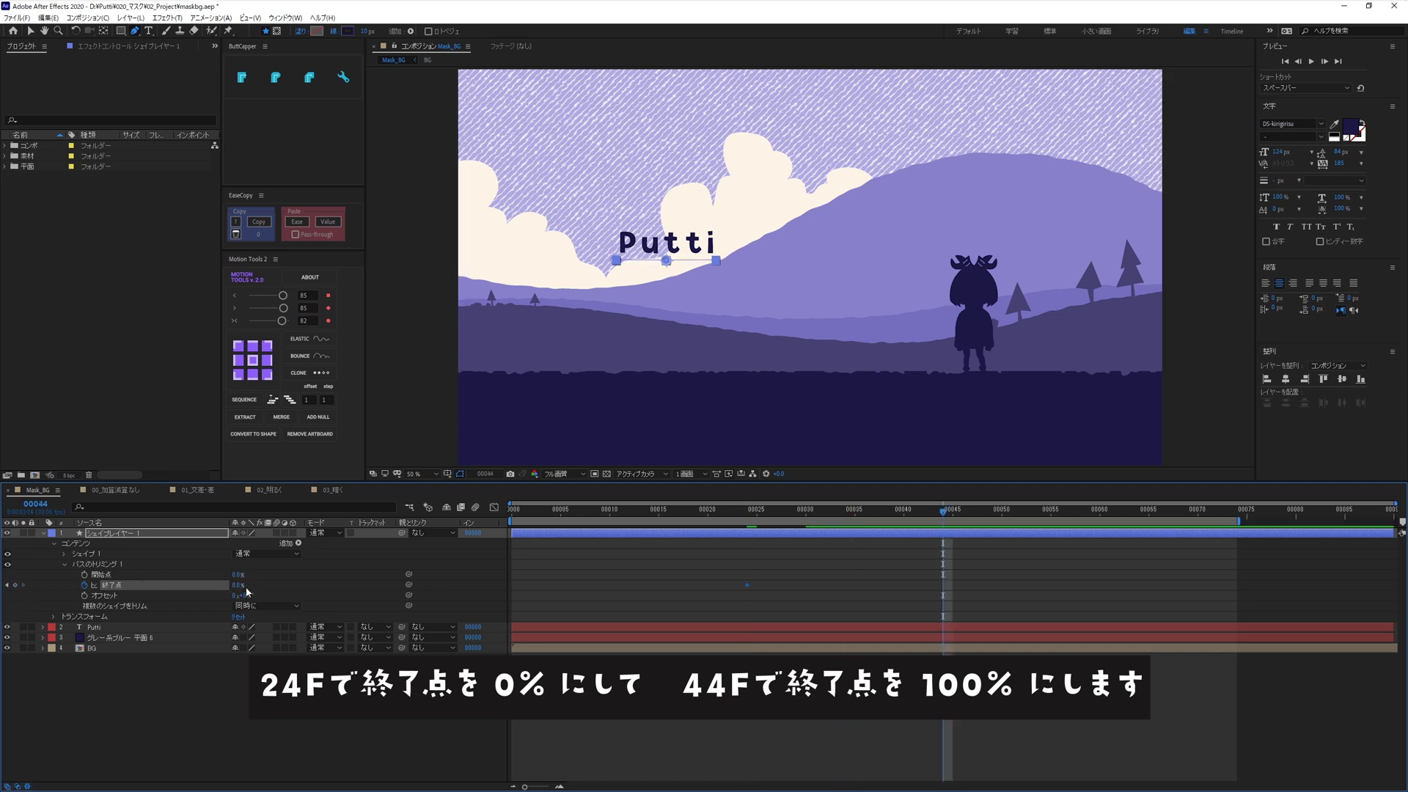
mouse_move(248, 591)
left_mouse_down()
mouse_move(1003, 592)
mouse_move(722, 606)
left_mouse_up()
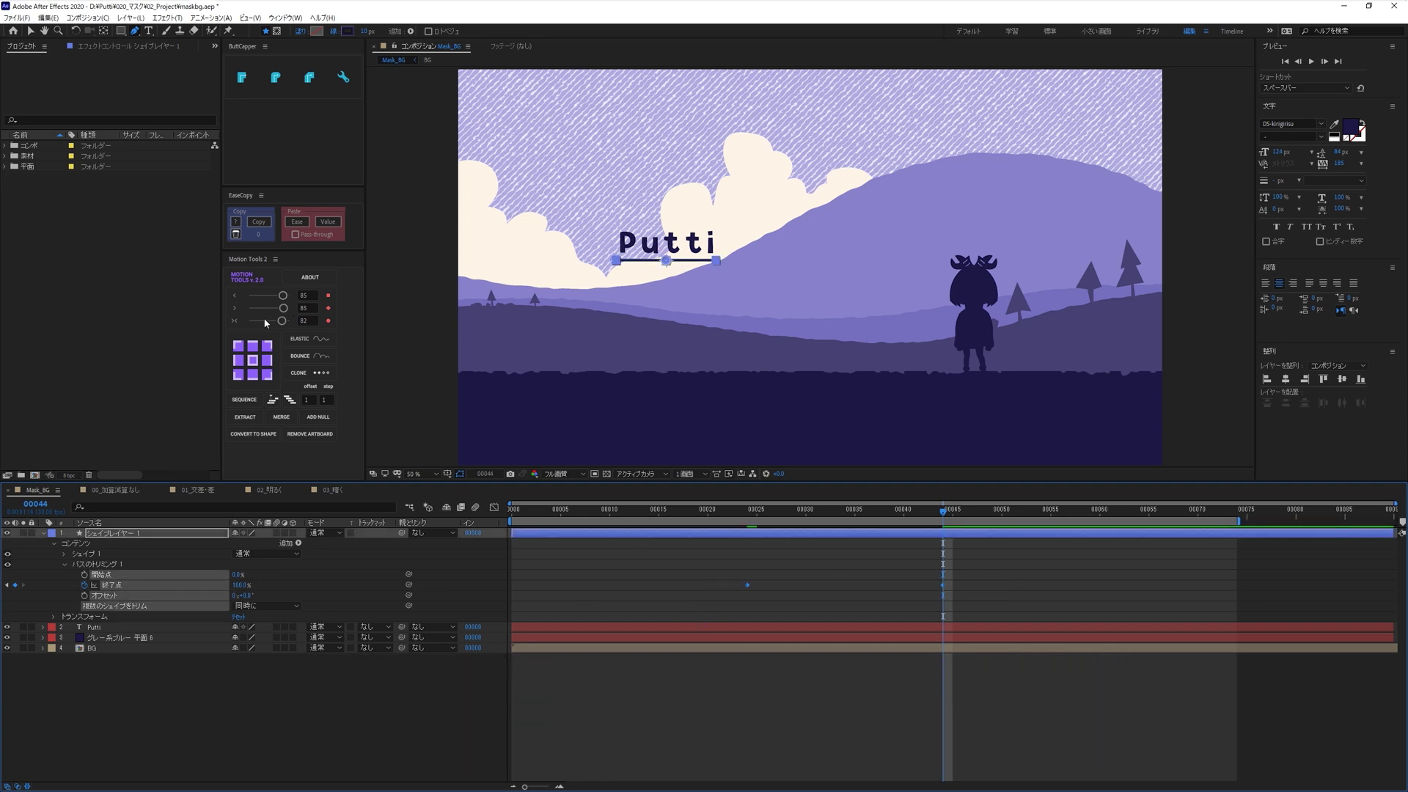
Preview the underline drawing in from frame 24, then collapse the shape layer.
left_click_drag(283, 321, 282, 321)
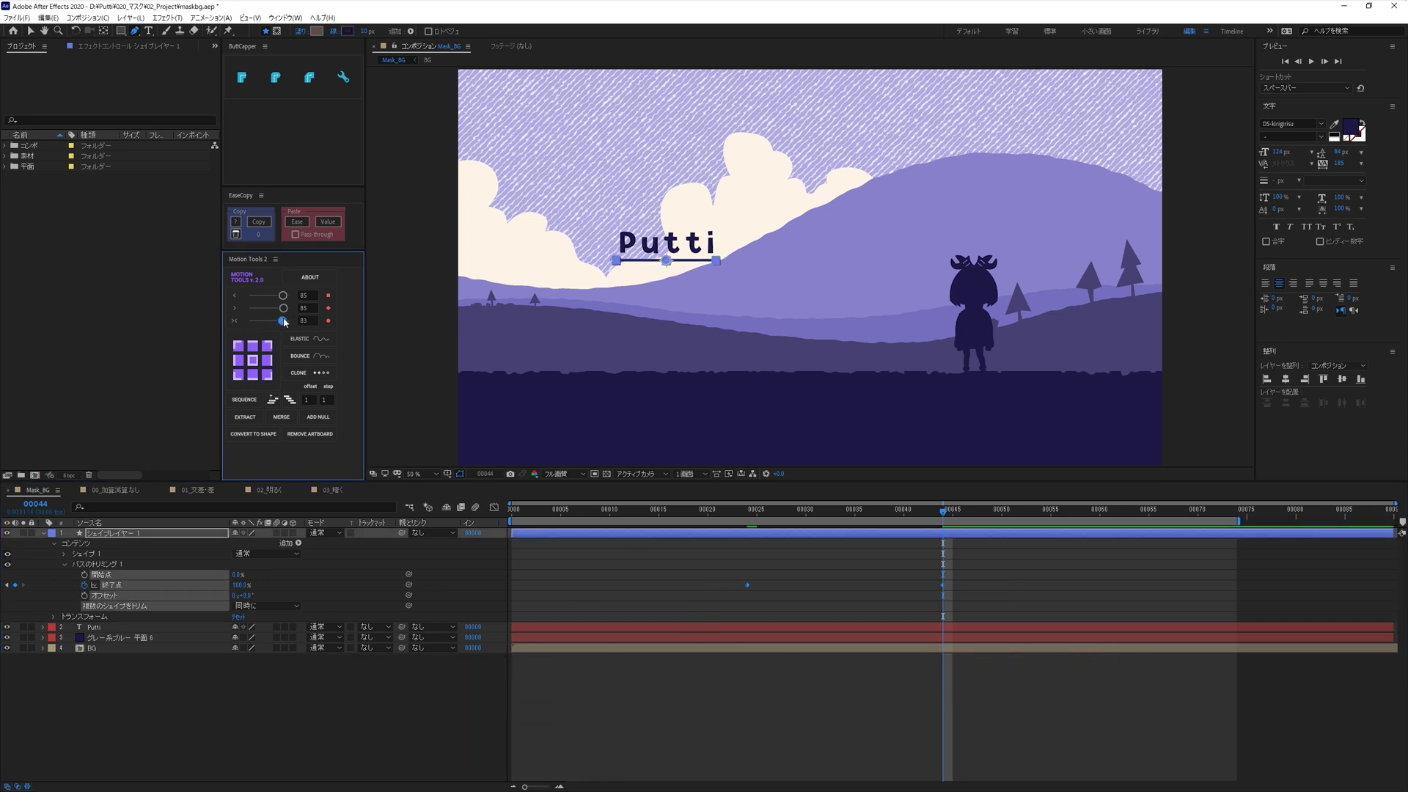
left_click(746, 539)
left_click(748, 516)
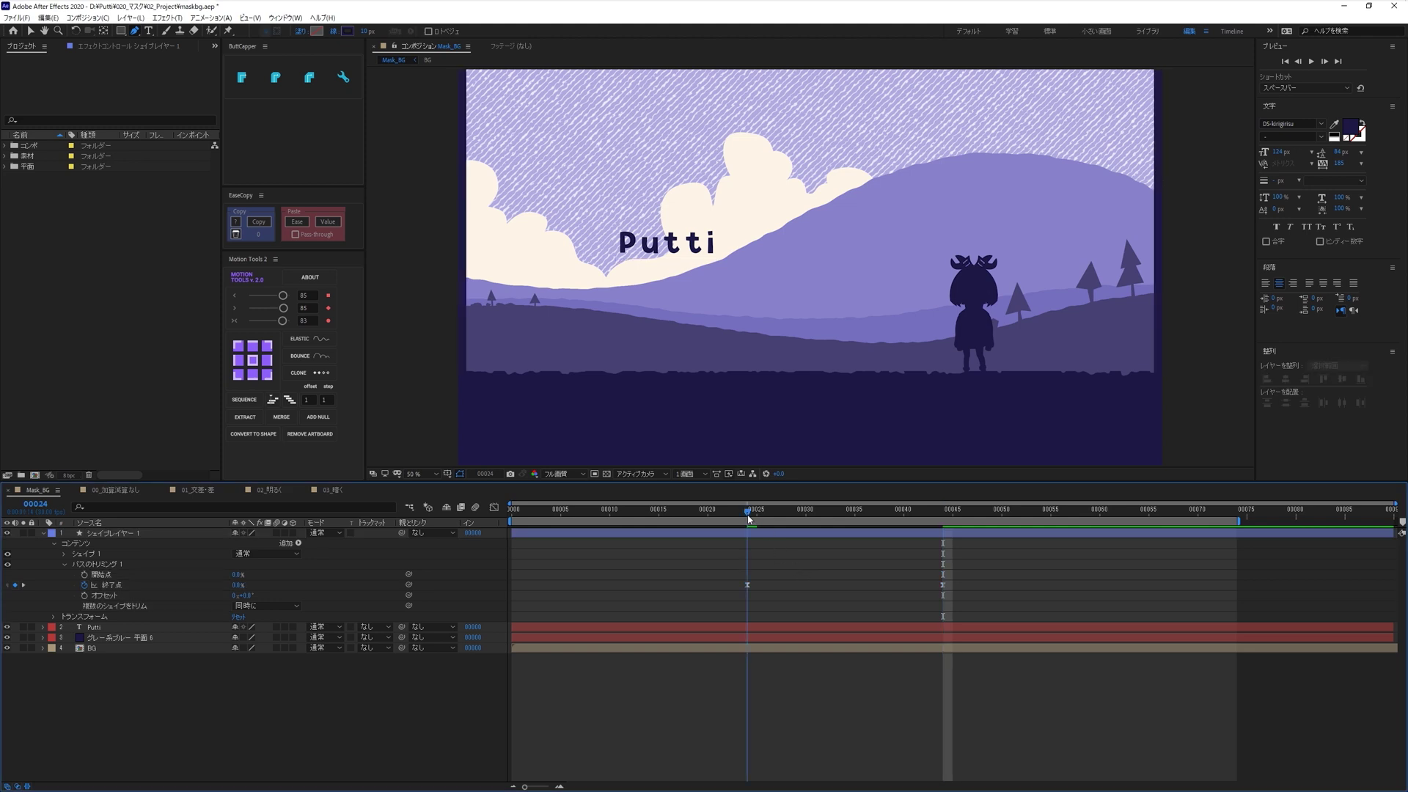
key("space")
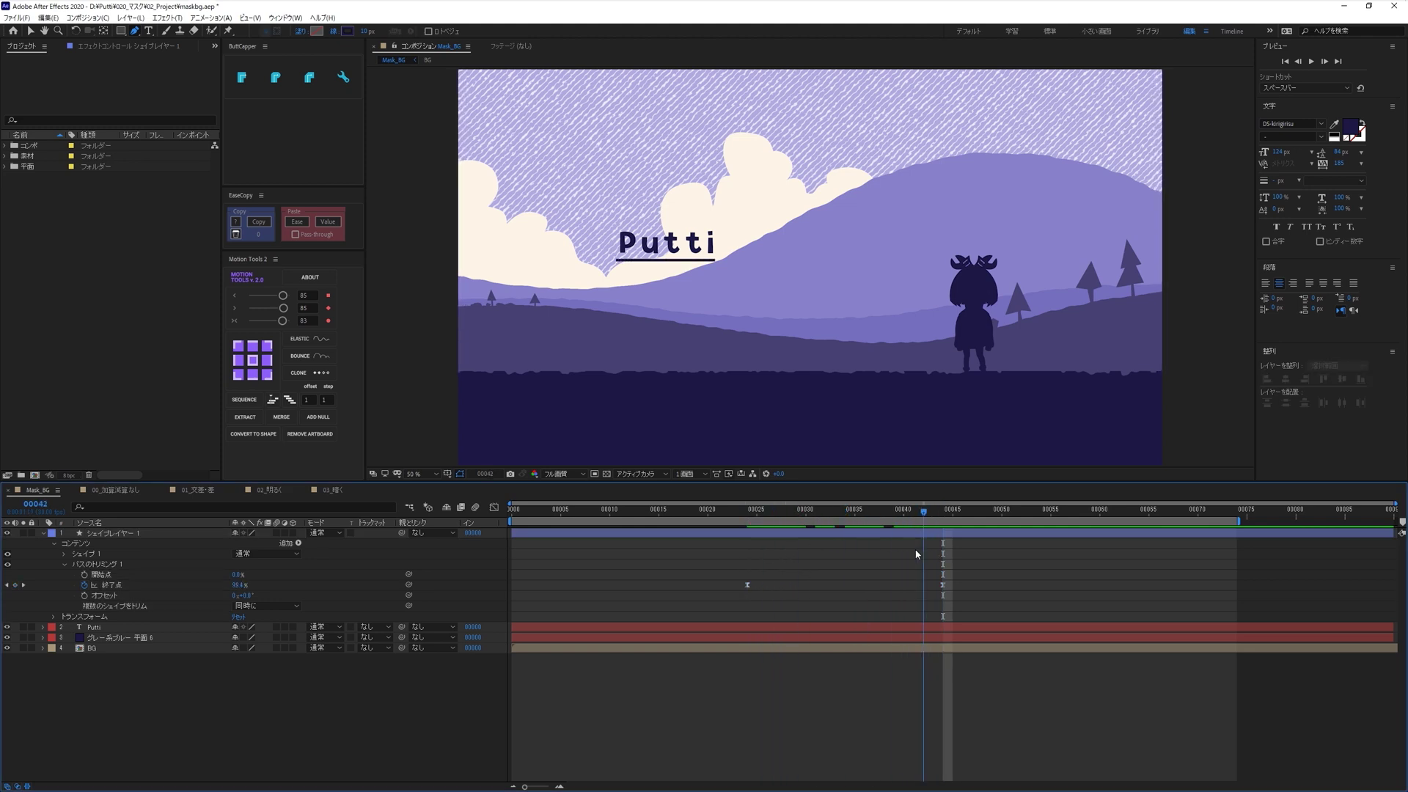
key("space")
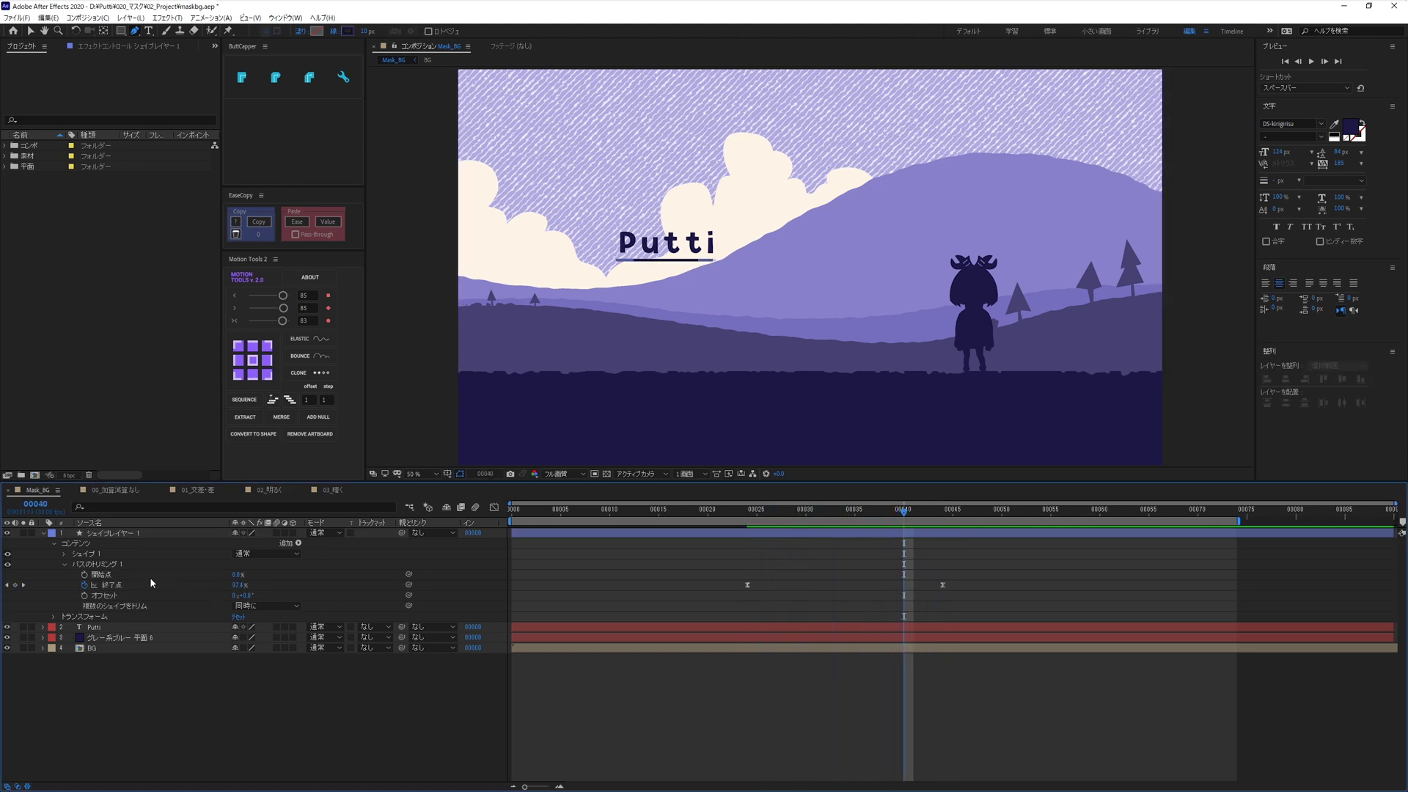
left_click(43, 533)
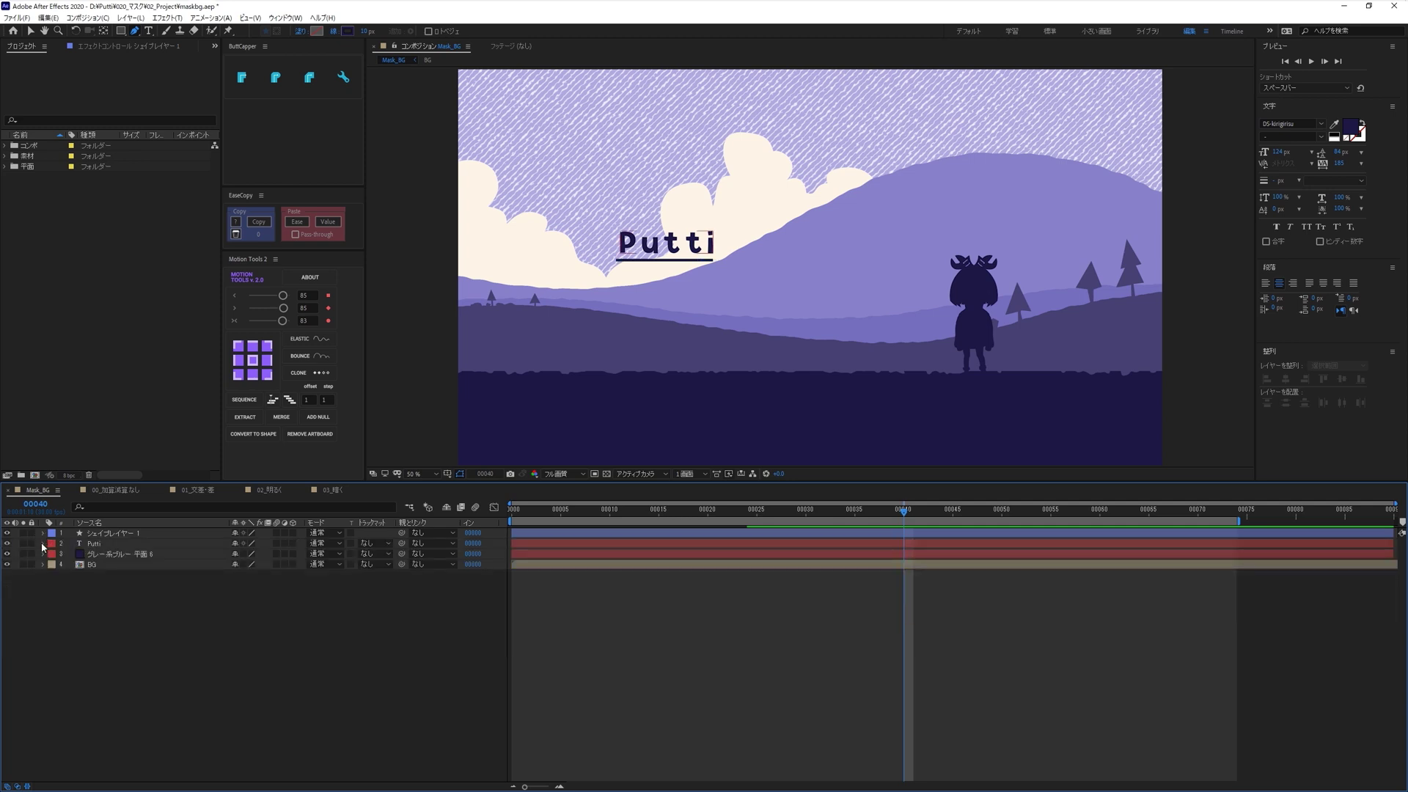
Add a Position animator to the Putti text with its Y value set to 137.
left_click(42, 544)
left_click(298, 553)
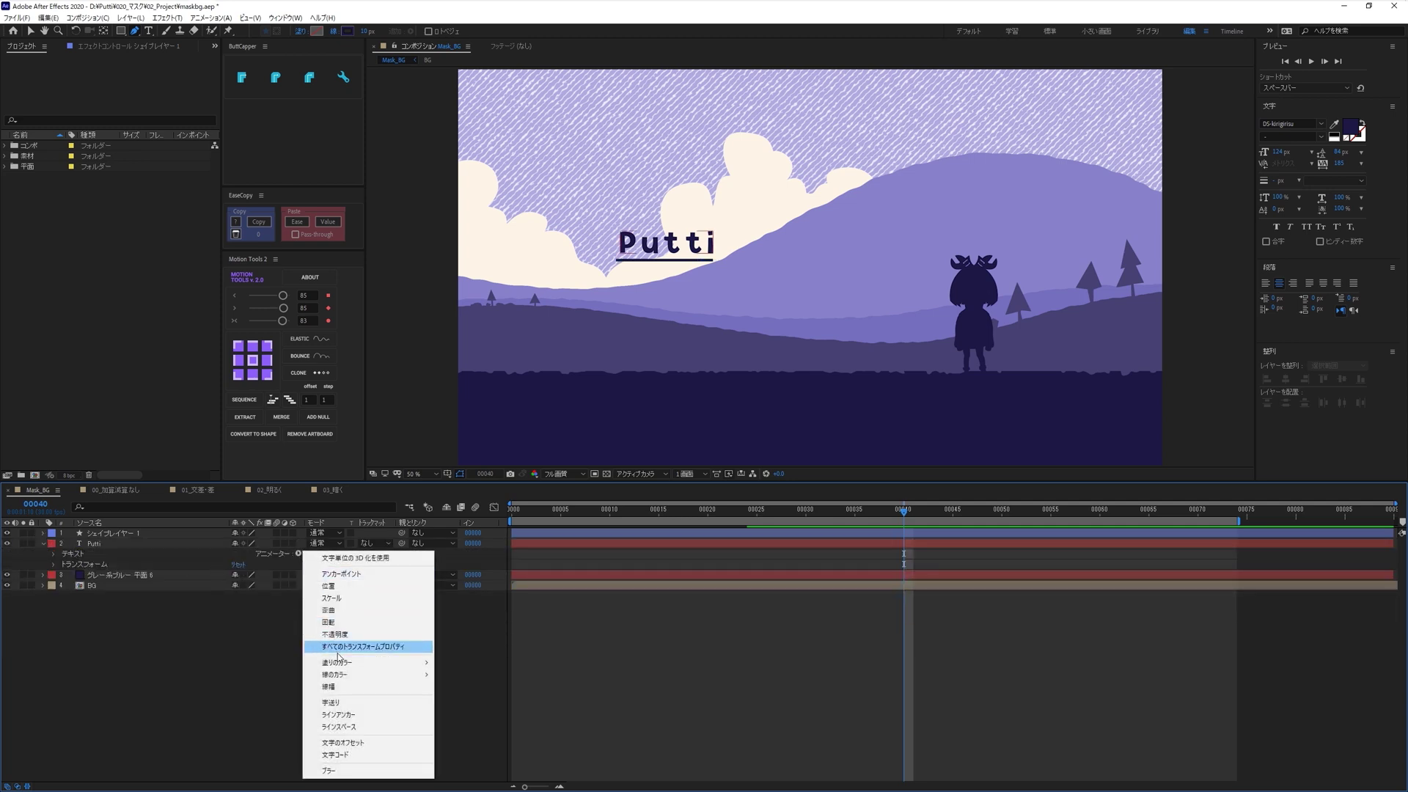
left_click(328, 586)
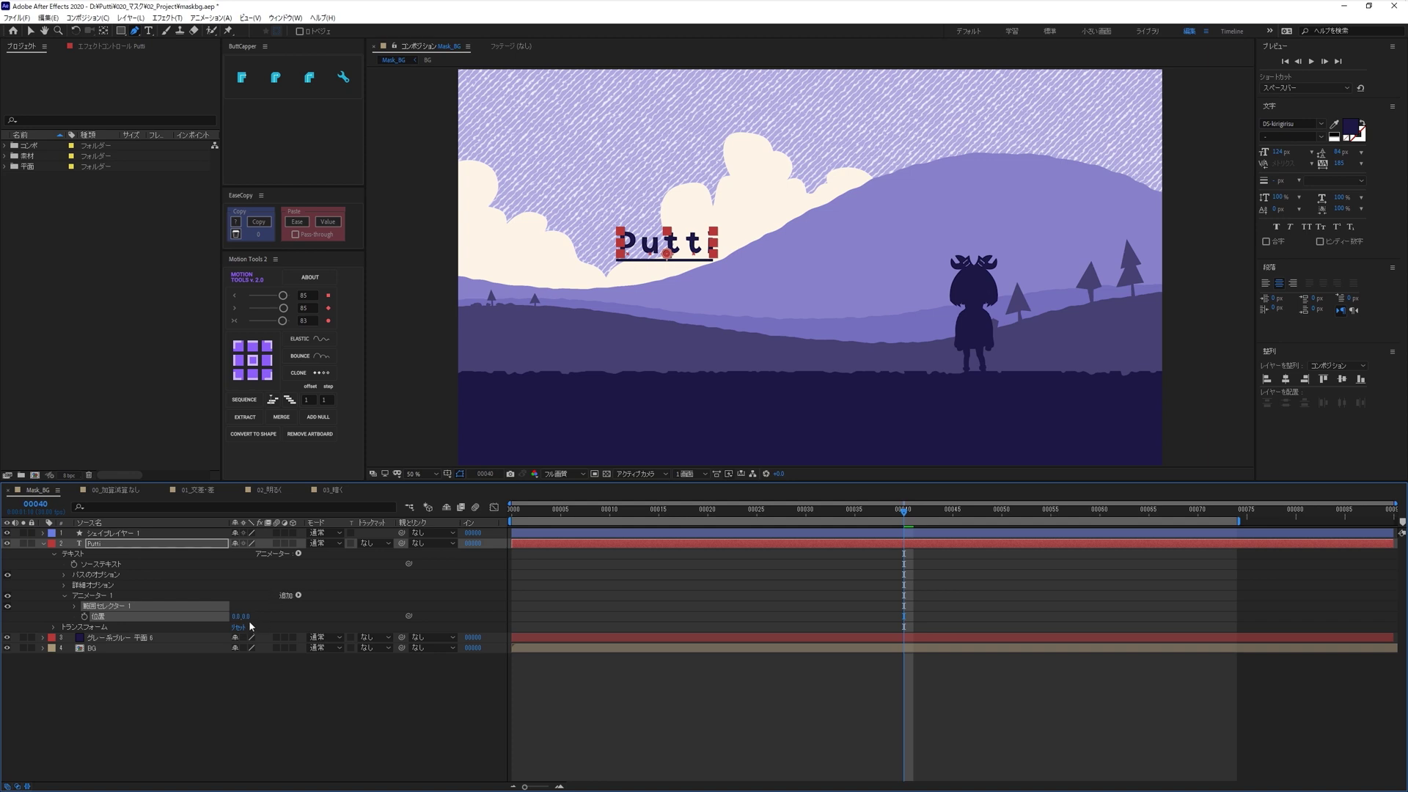
left_click_drag(244, 616, 316, 625)
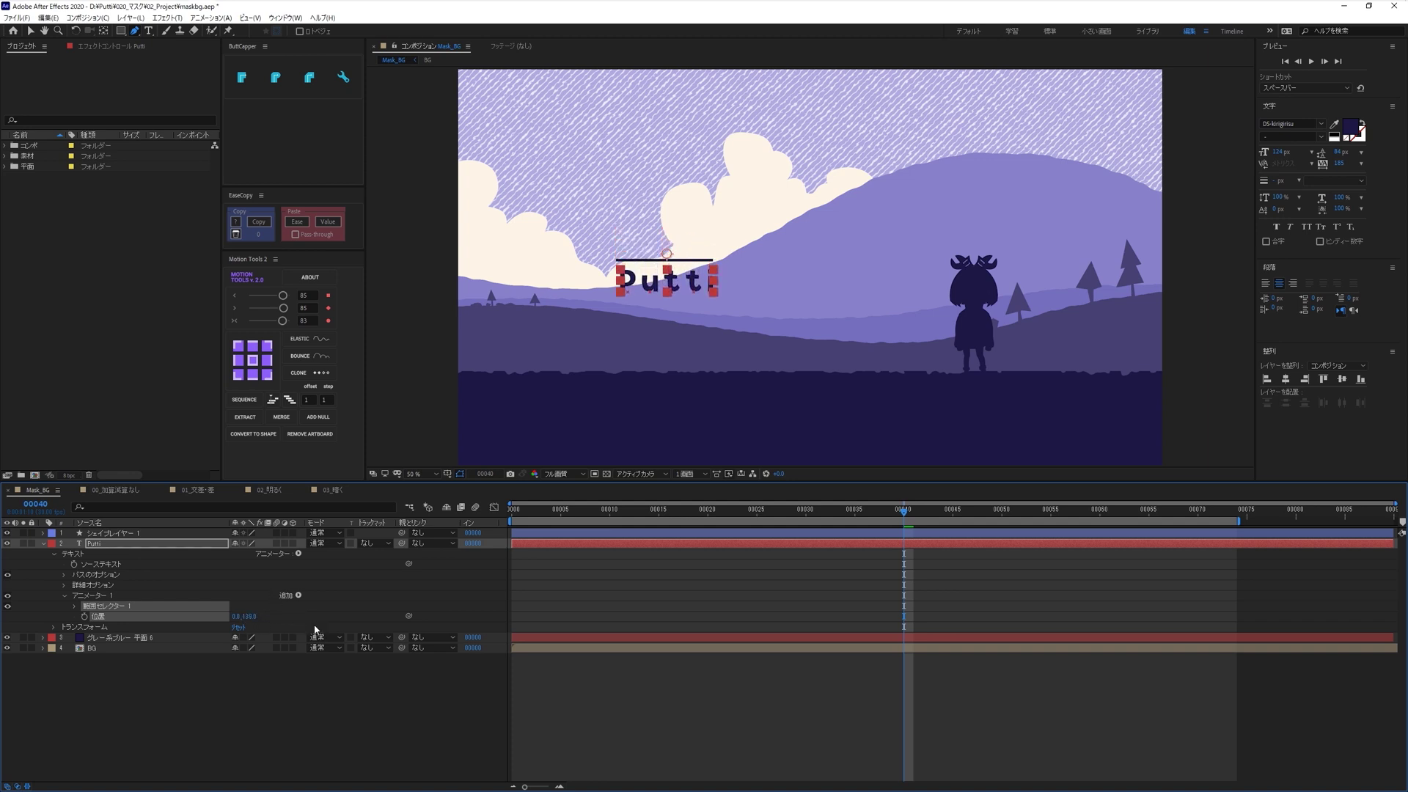
Set the range selector's Advanced Shape to Ramp Up with Ease Low at 90%.
left_click(74, 606)
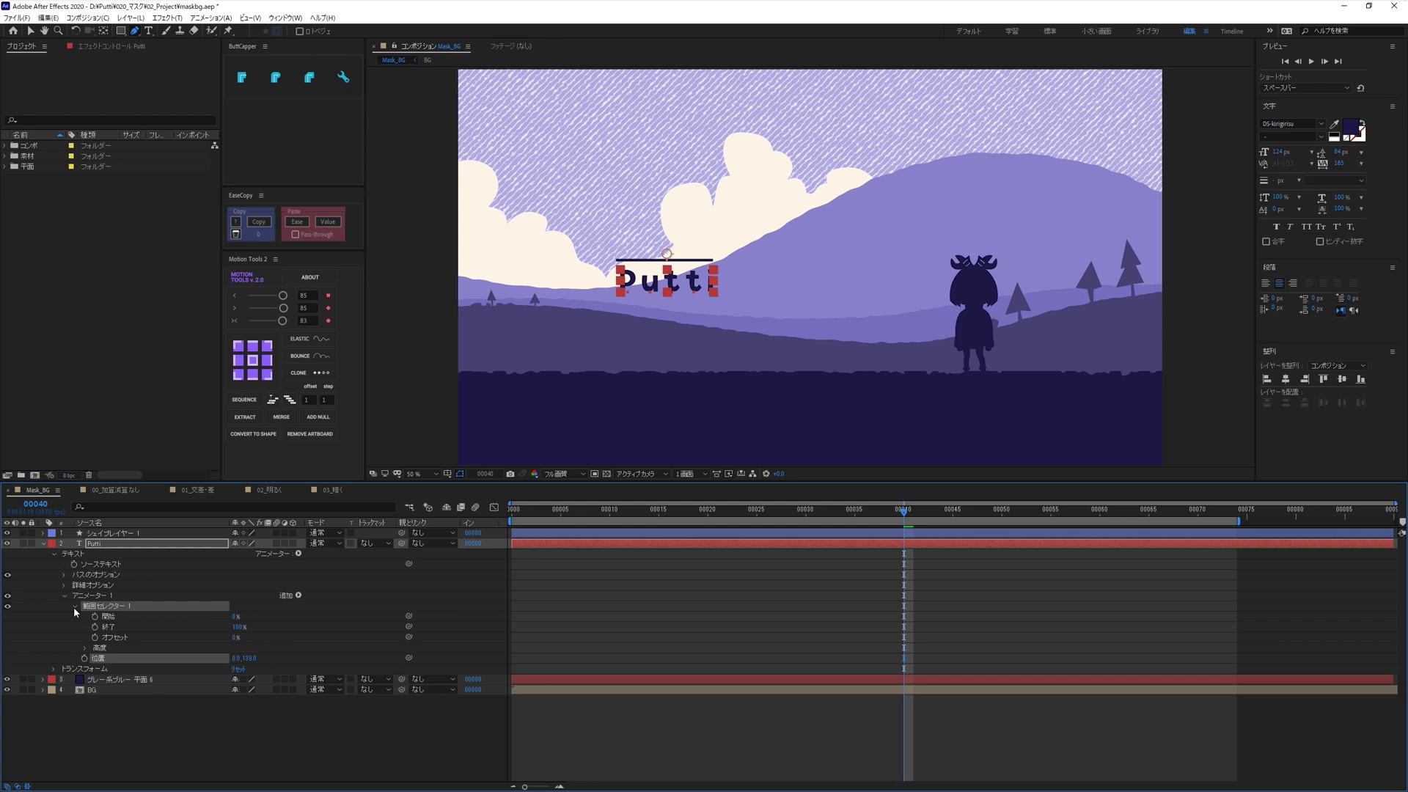
left_click(85, 648)
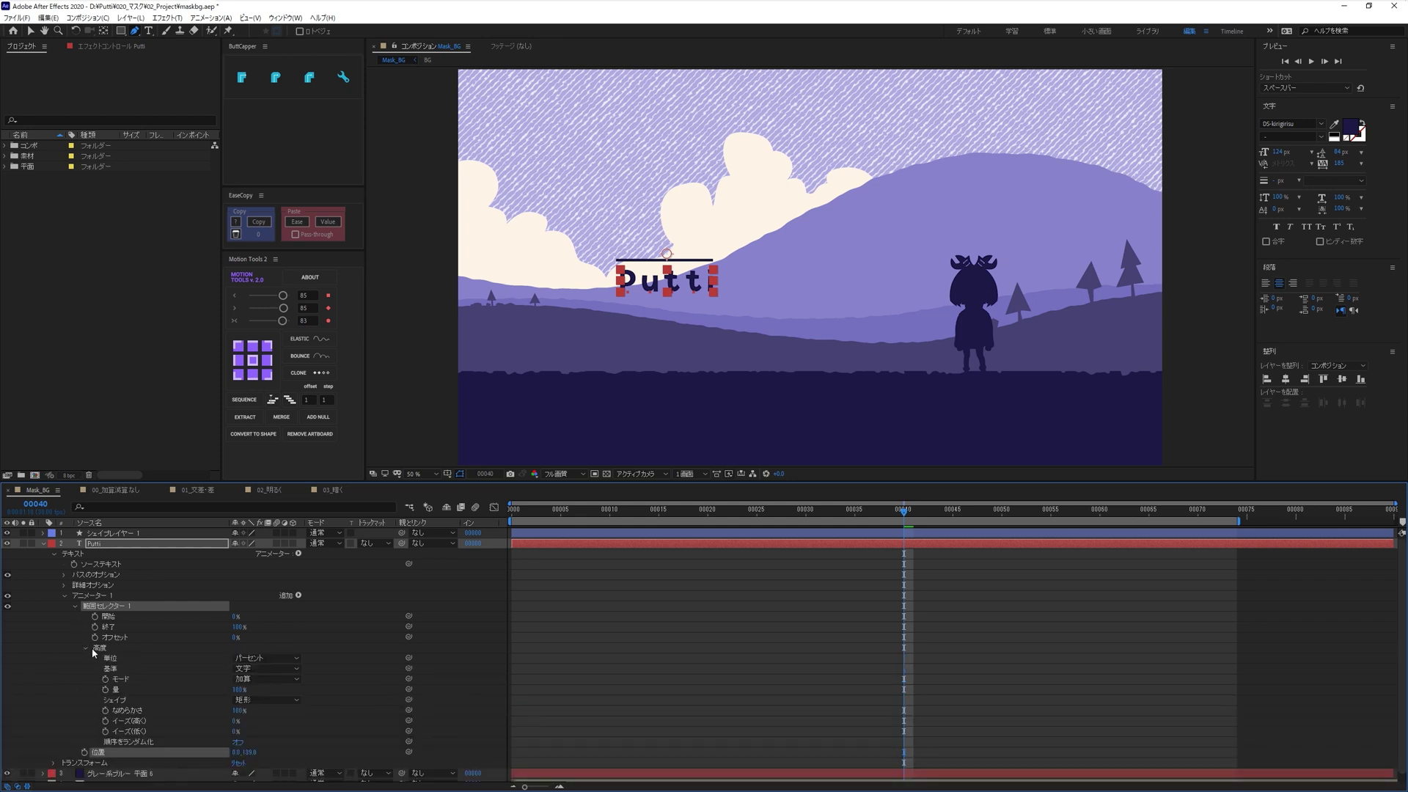
left_click(258, 692)
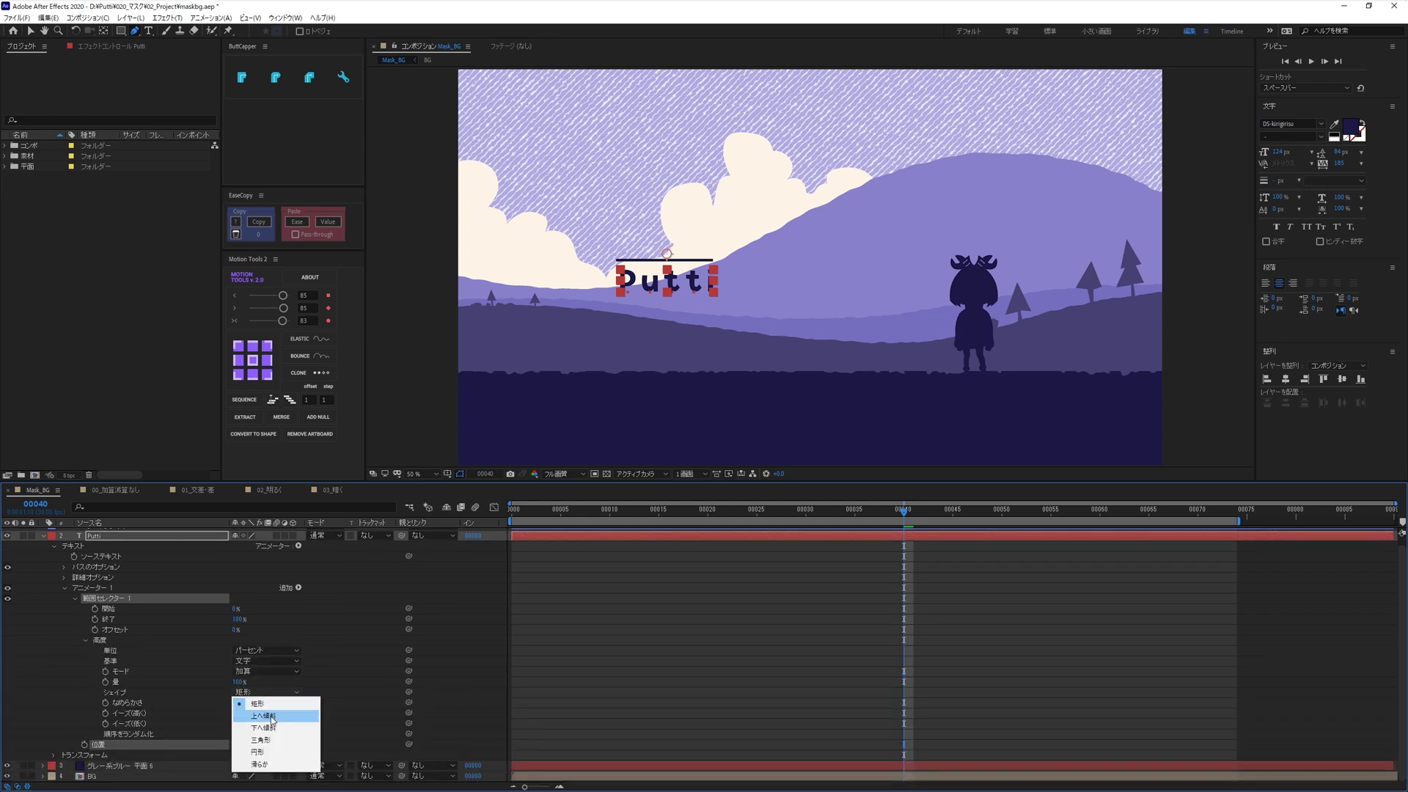
left_click(271, 717)
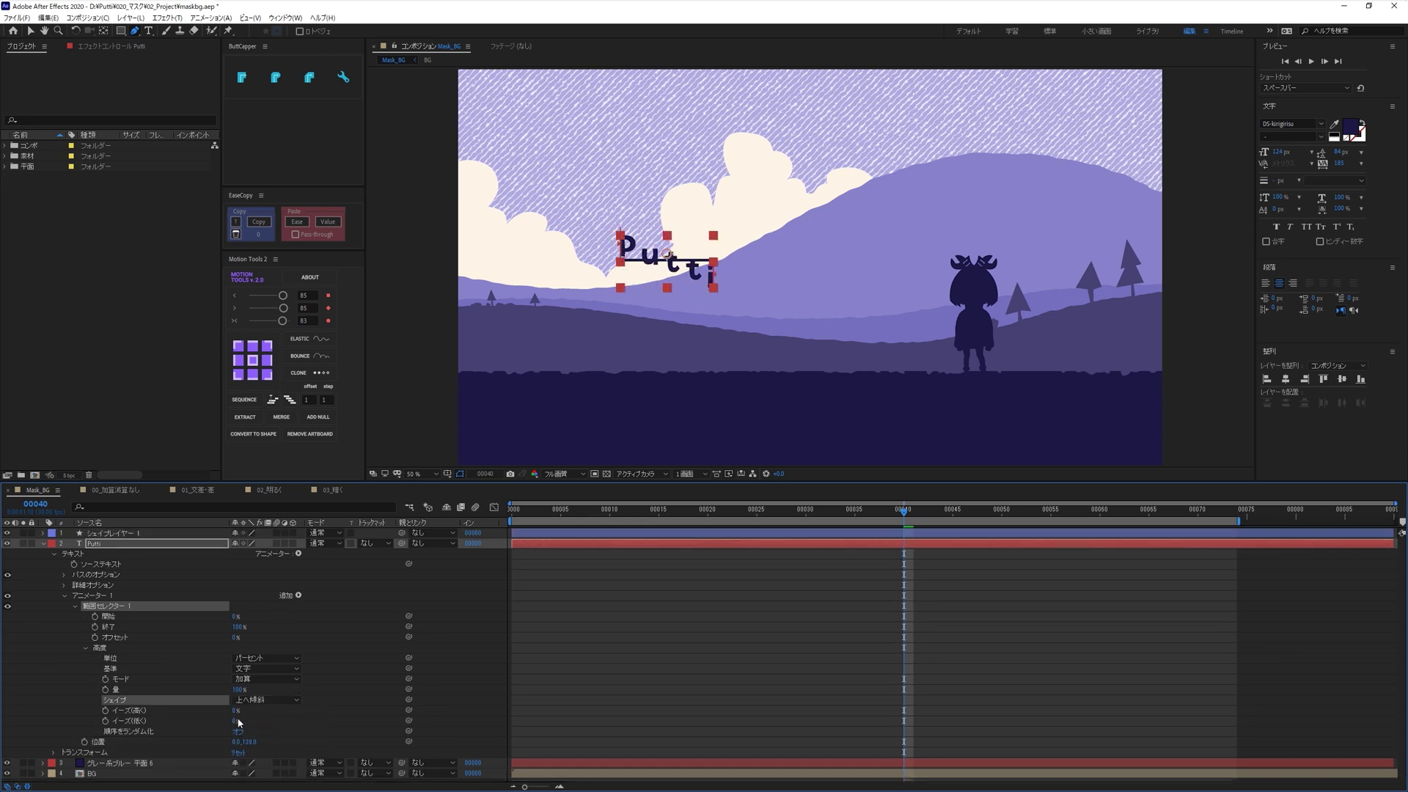
left_click(235, 721)
left_click(226, 721)
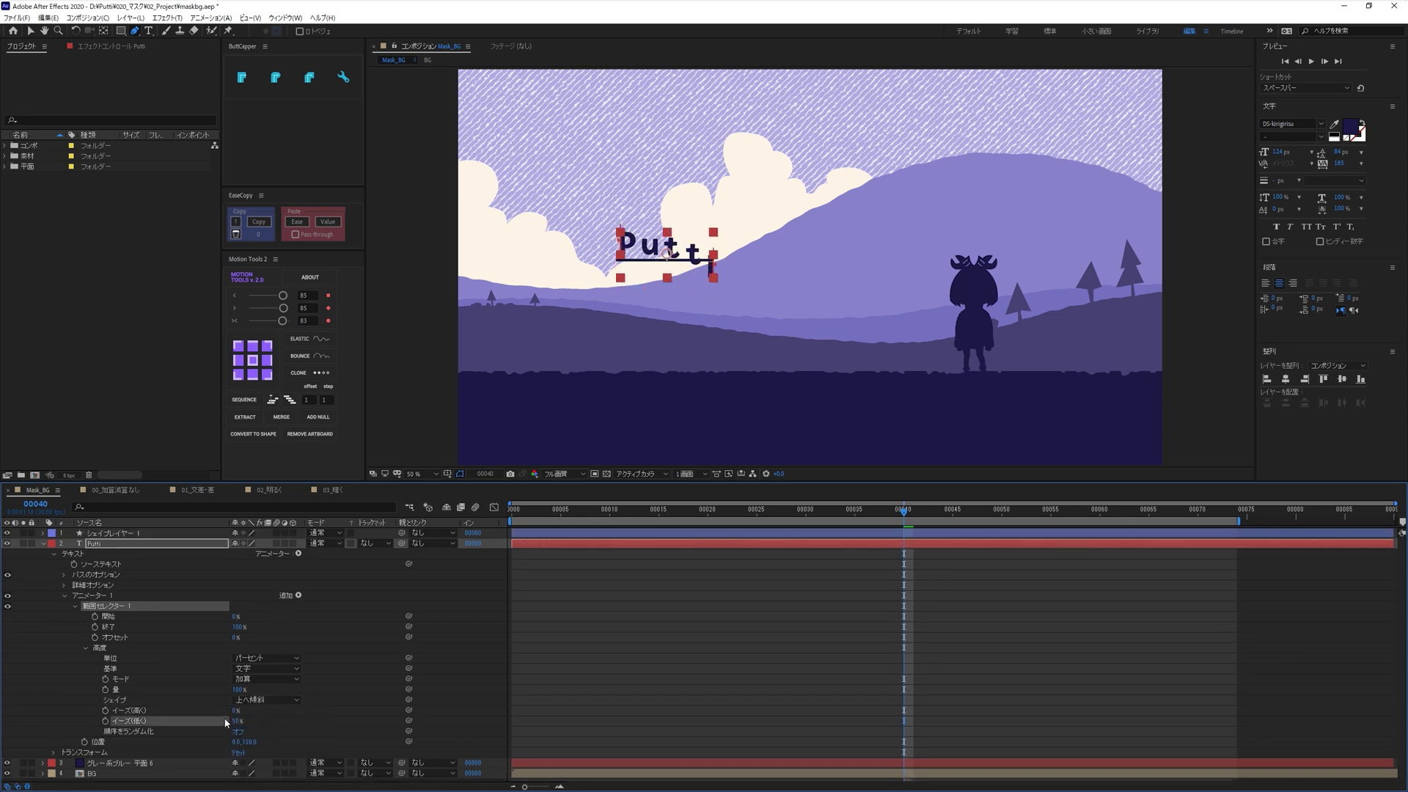
left_click(85, 648)
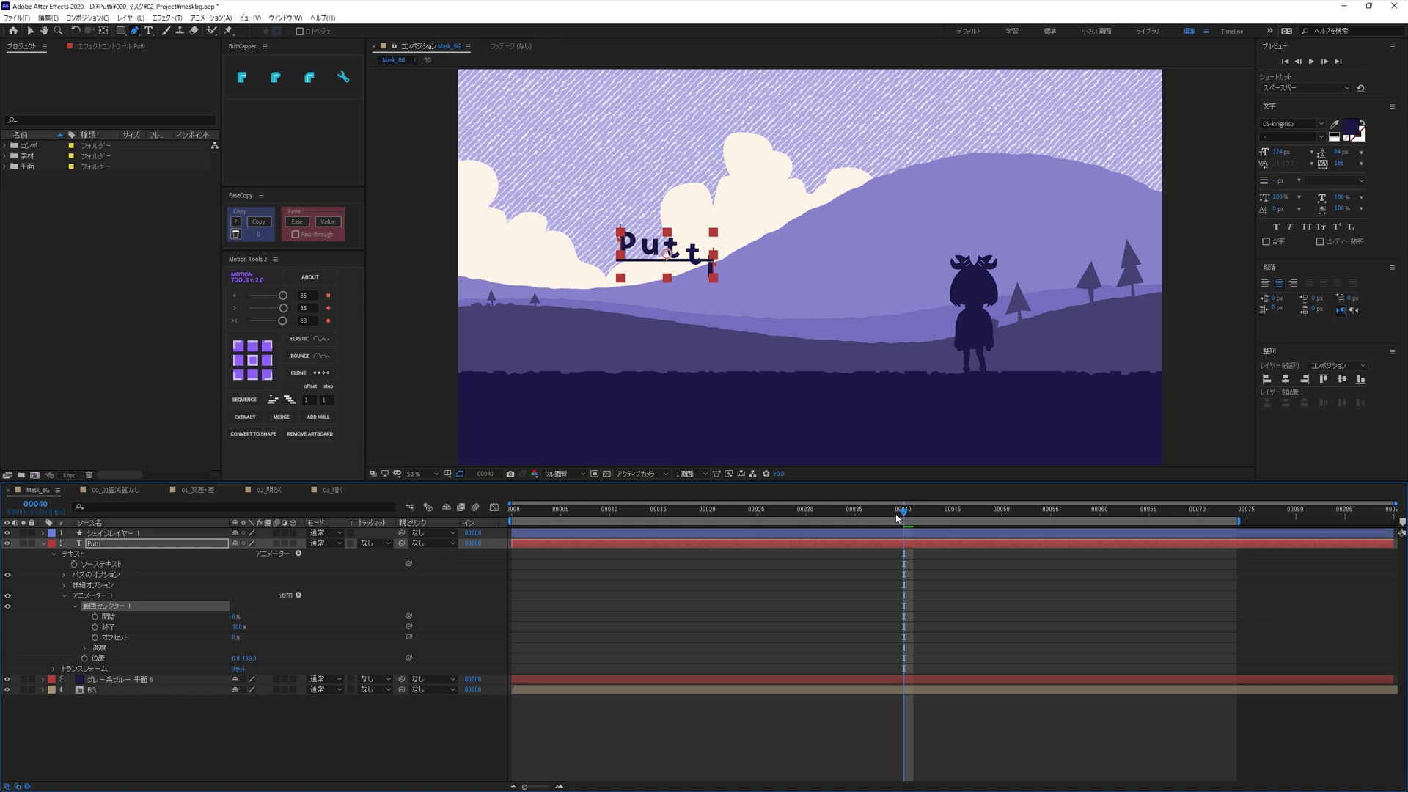
Keyframe Range Selector Offset at -100% on frame 30 and 100% on frame 60.
left_click_drag(896, 518, 805, 513)
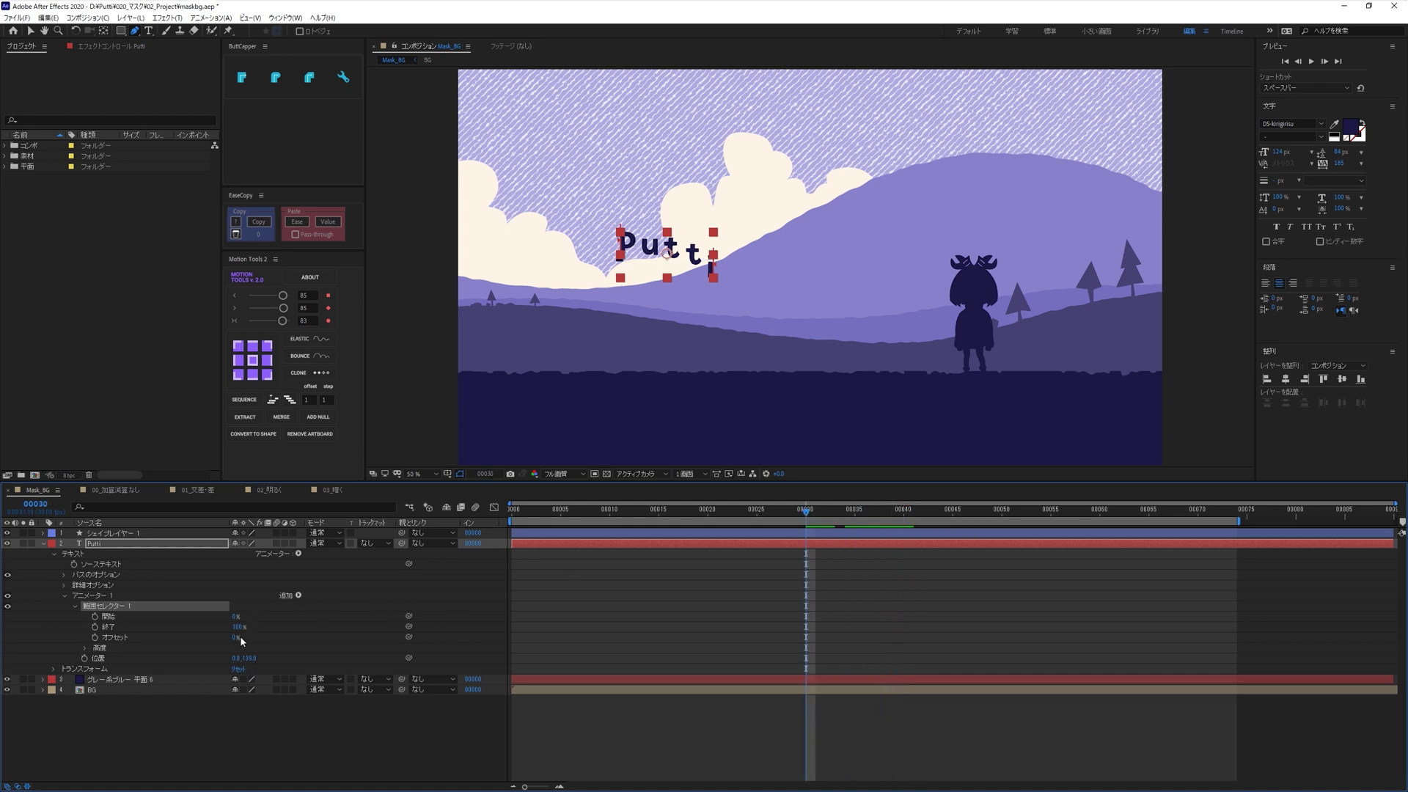
left_click_drag(232, 637, 97, 640)
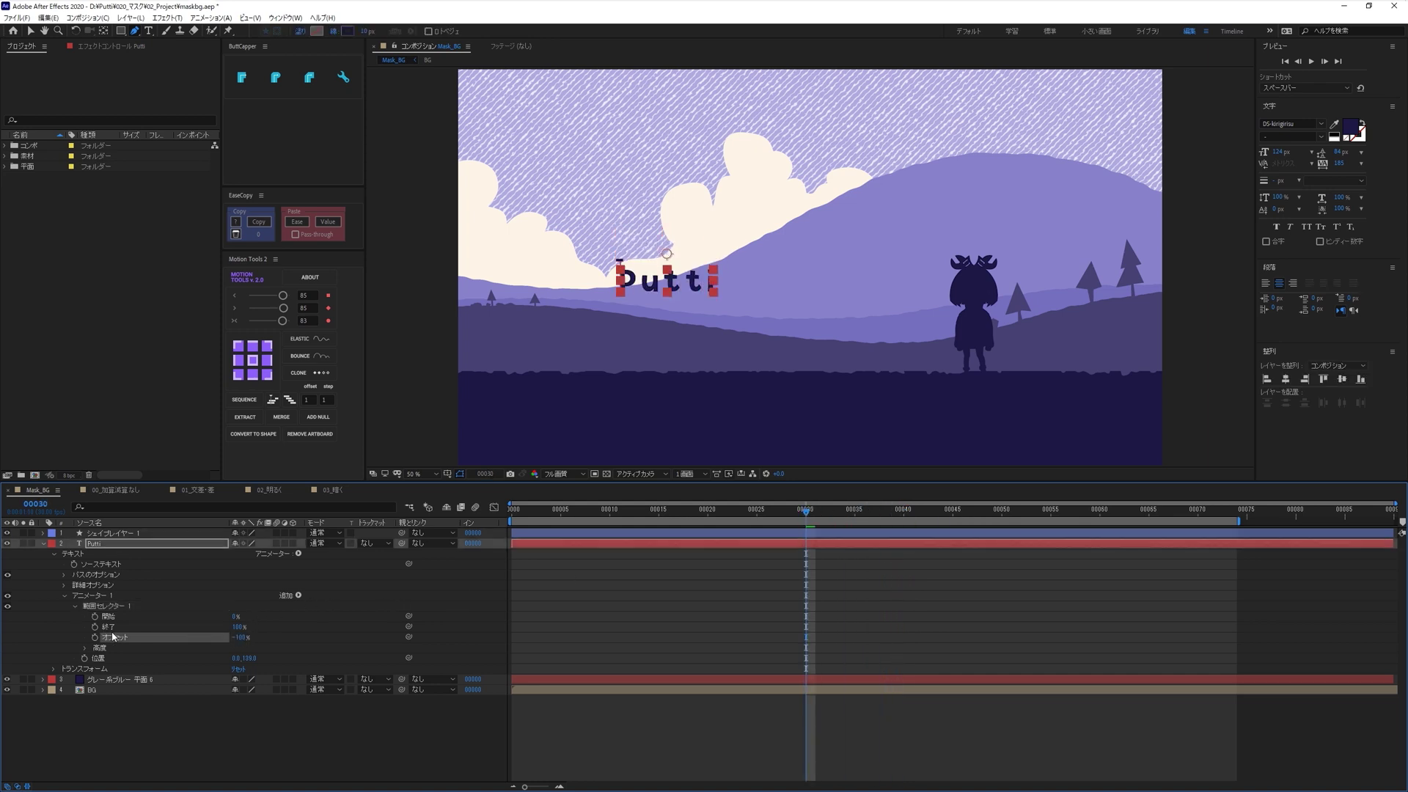
left_click(95, 637)
key("space")
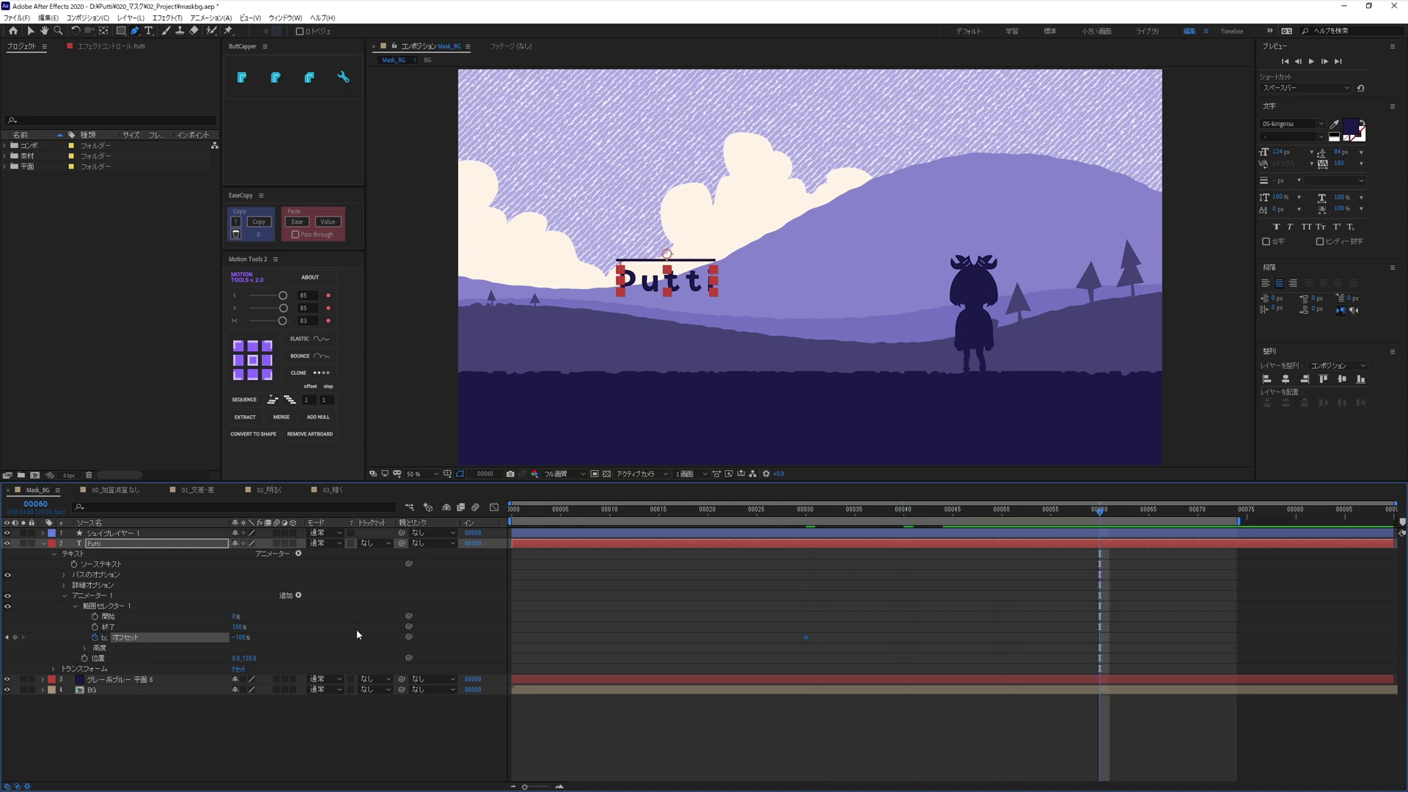
left_click(239, 637)
type("100")
key("Return")
Preview the letters rising into place from the first frame, then reselect the Putti layer.
left_click(798, 569)
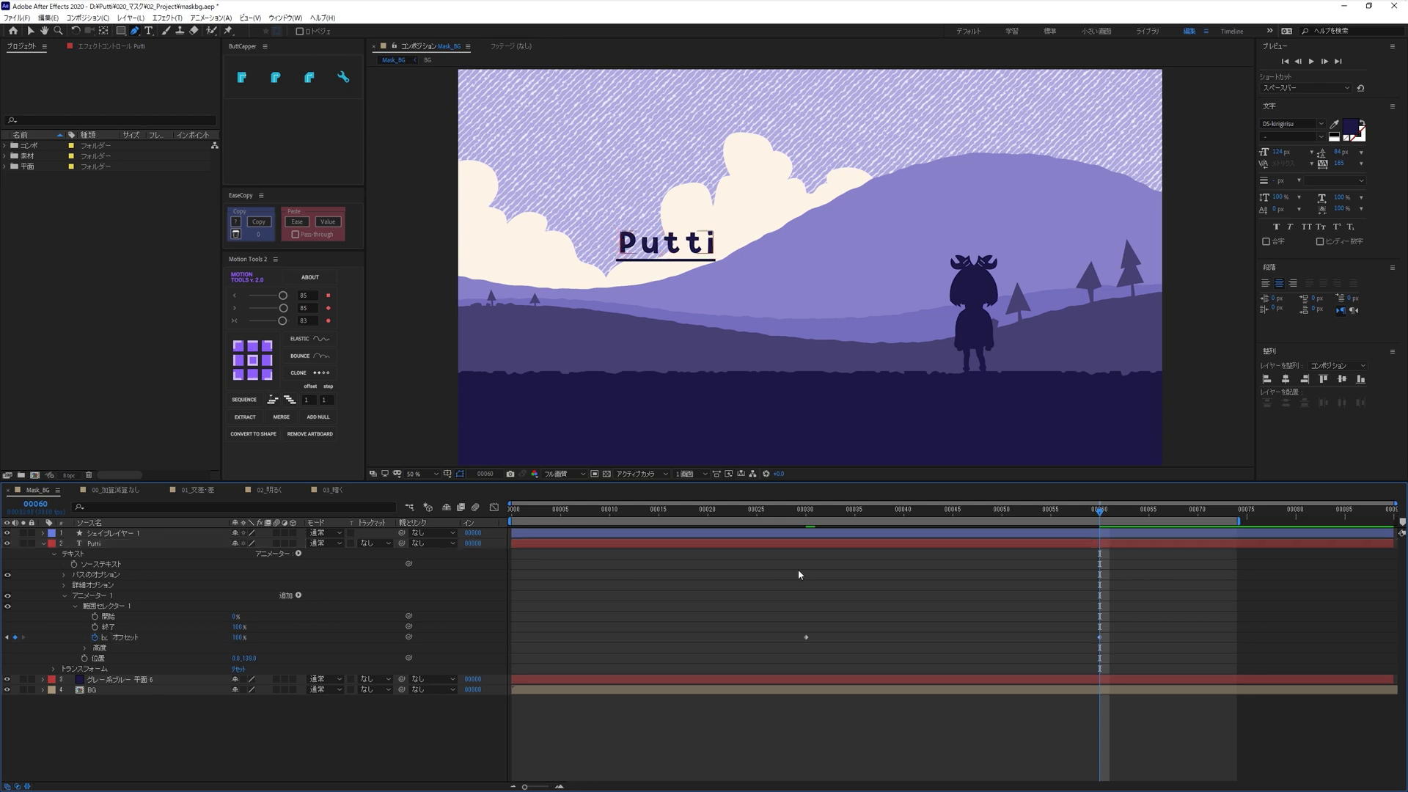
key("Home")
key("space")
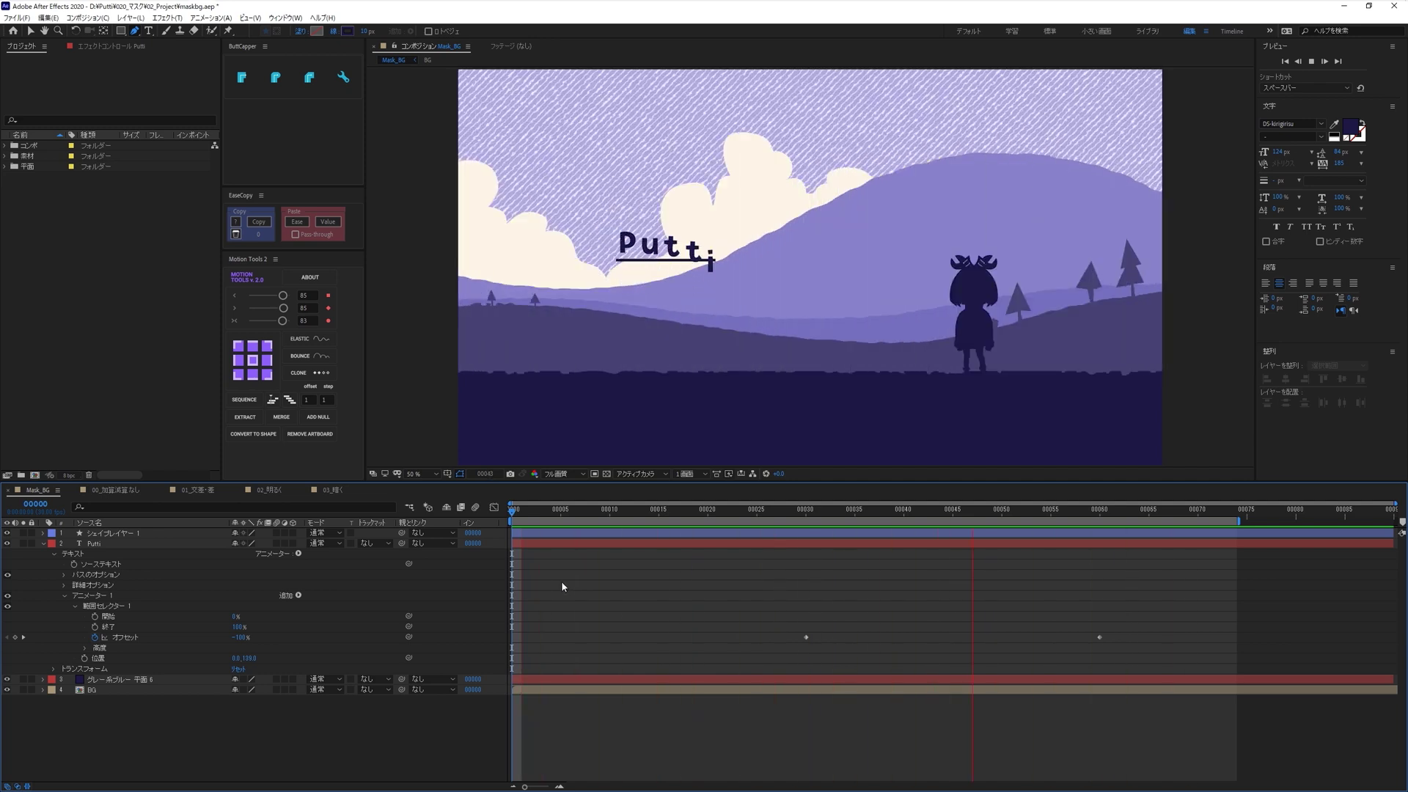
key("space")
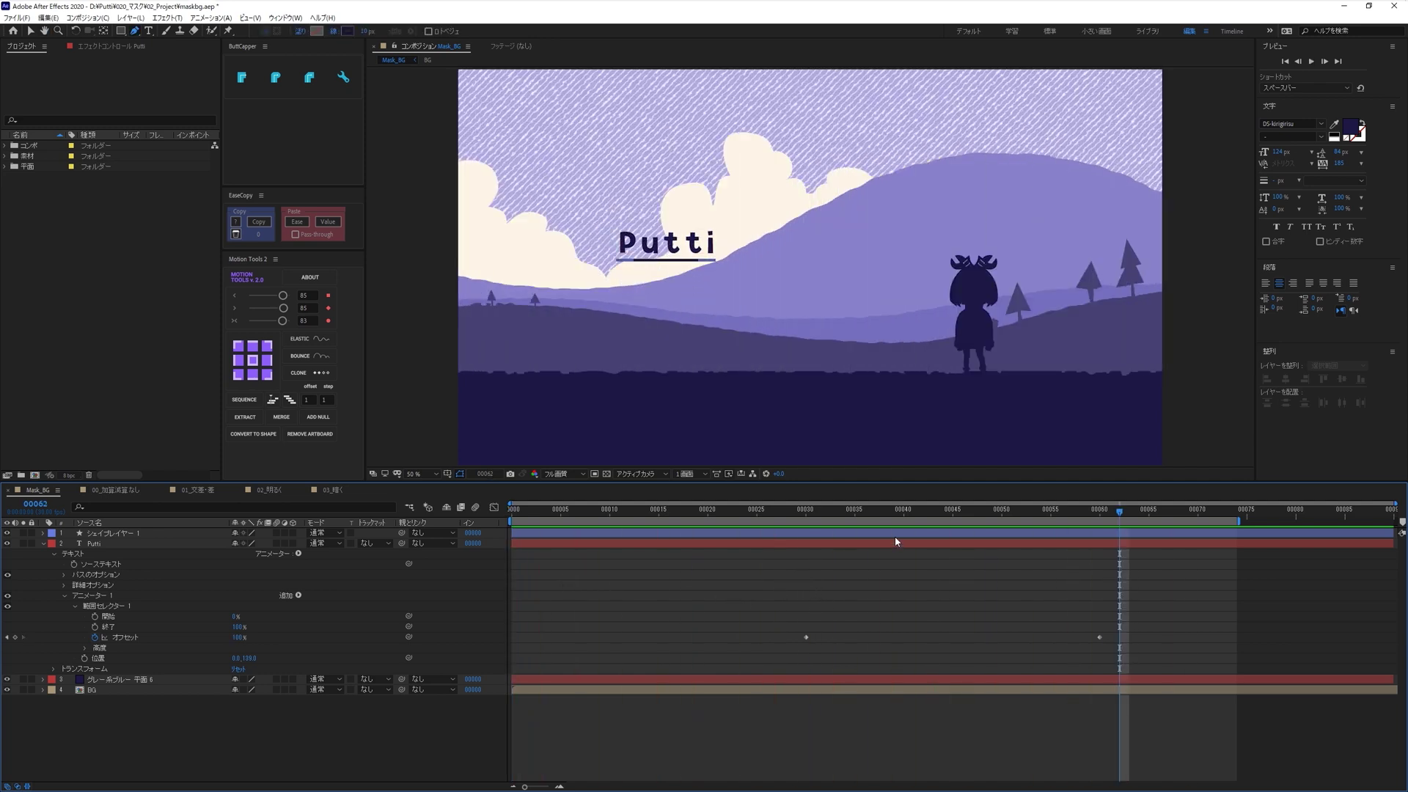
left_click(121, 30)
left_click(97, 544)
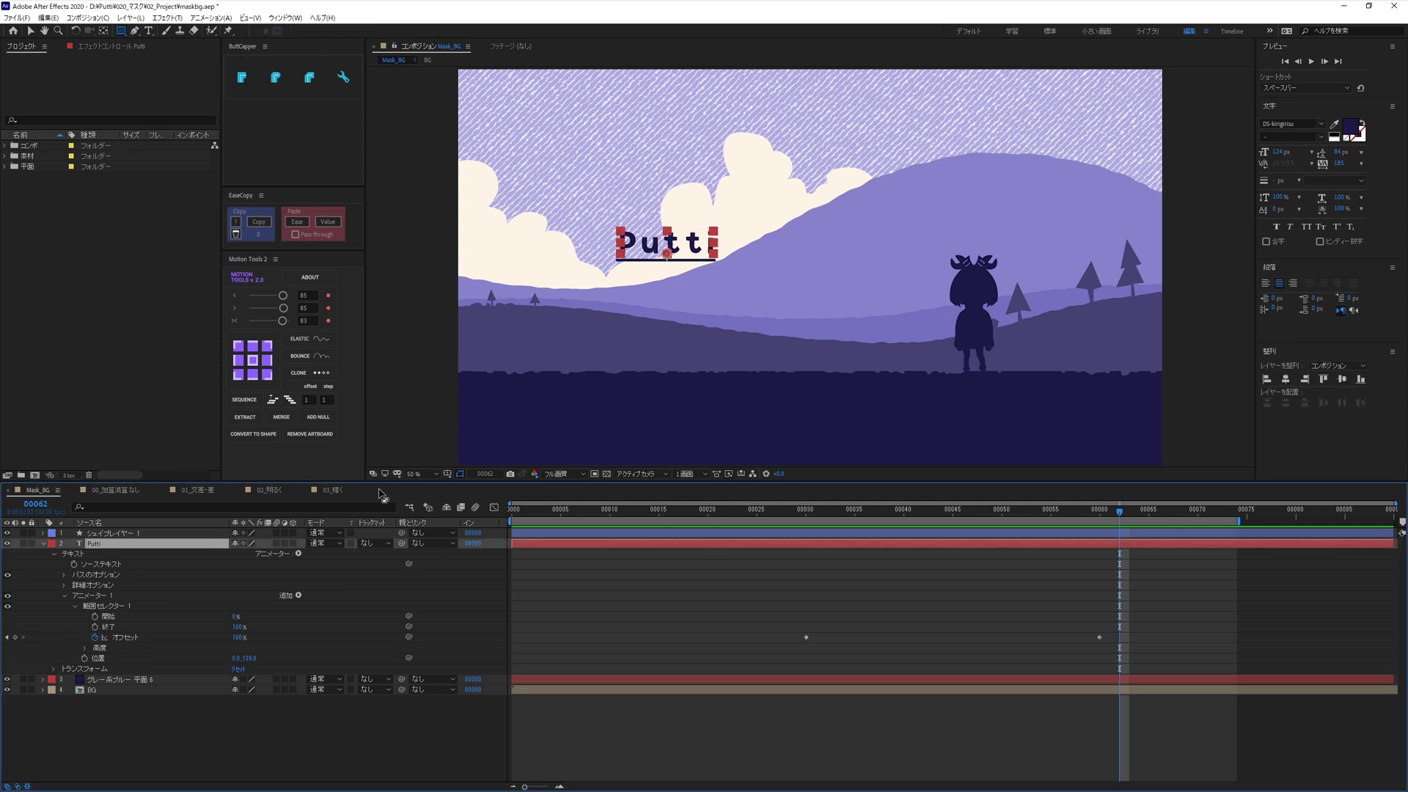
Draw a rectangle mask over the Putti text and preview the masked animation.
left_click_drag(605, 214, 741, 260)
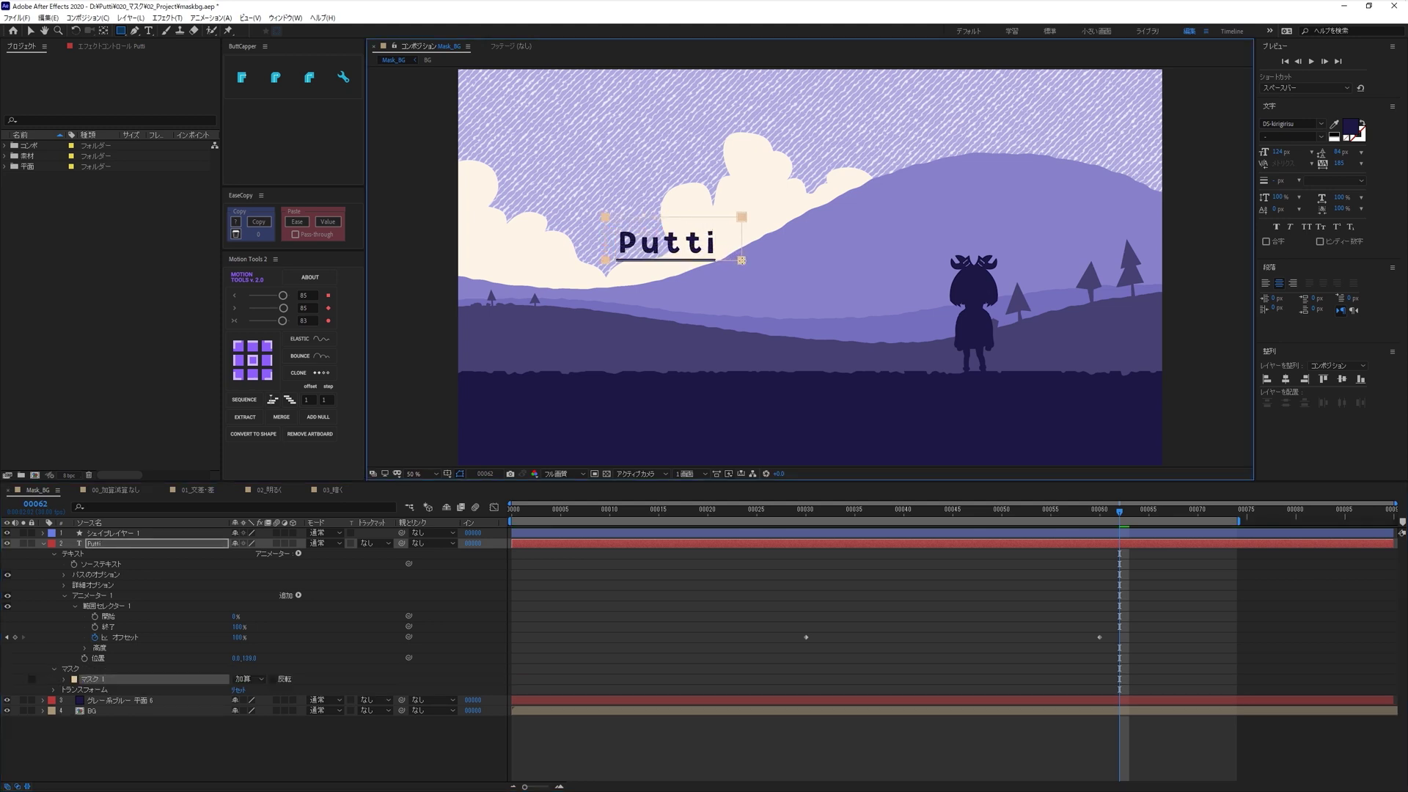
left_click(925, 618)
key("space")
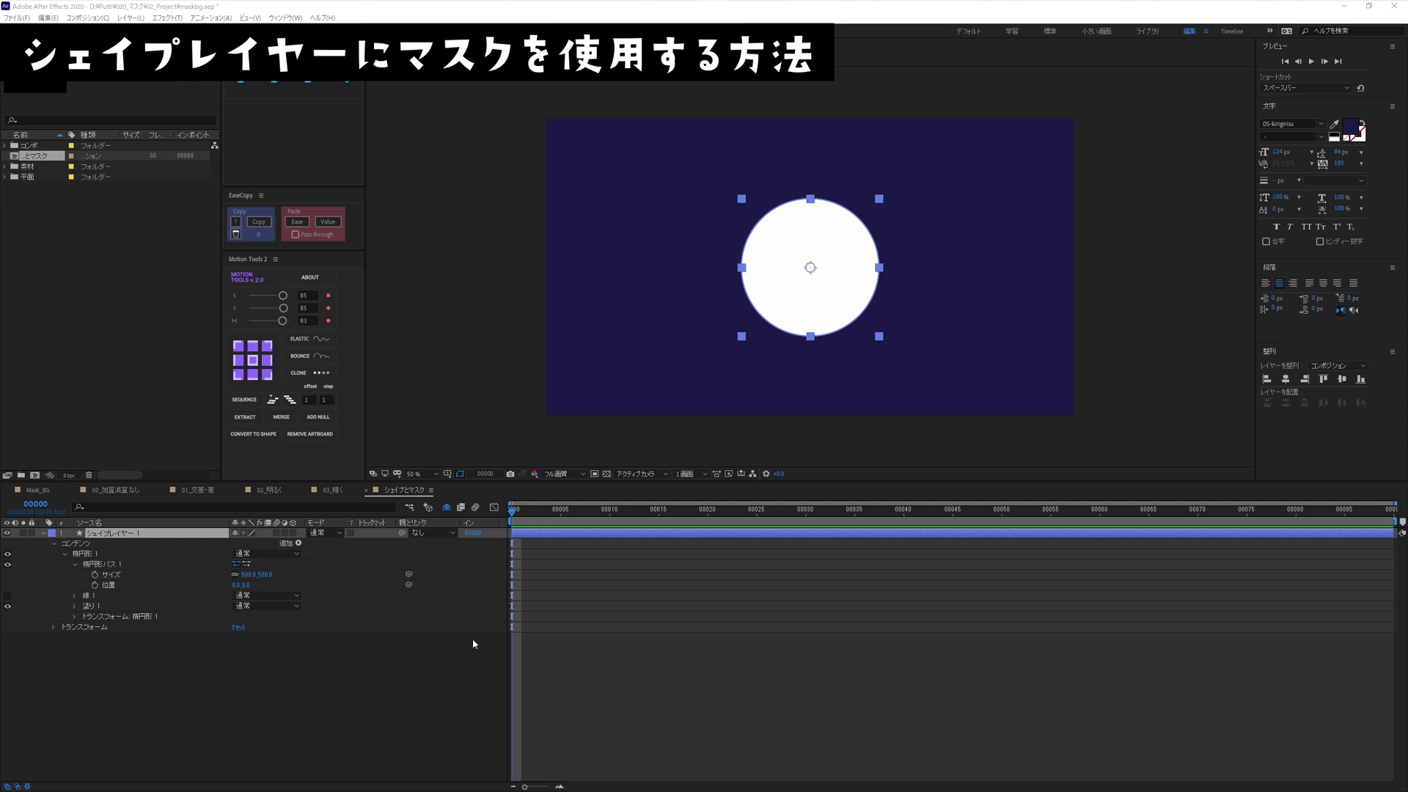
Draw two extra ellipses on the shape layer, then undo both, leaving one white circle.
left_click(68, 553)
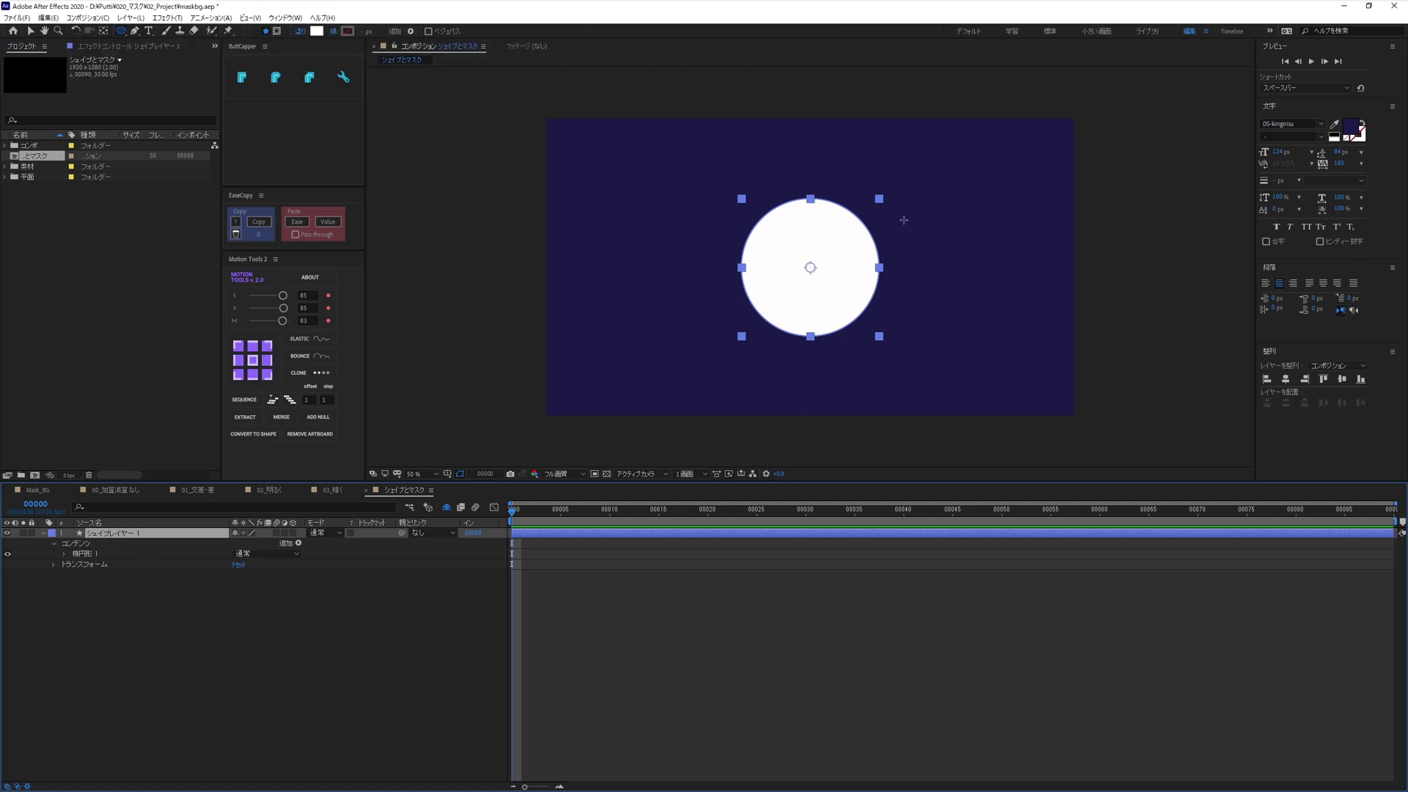
left_click_drag(880, 222, 924, 287)
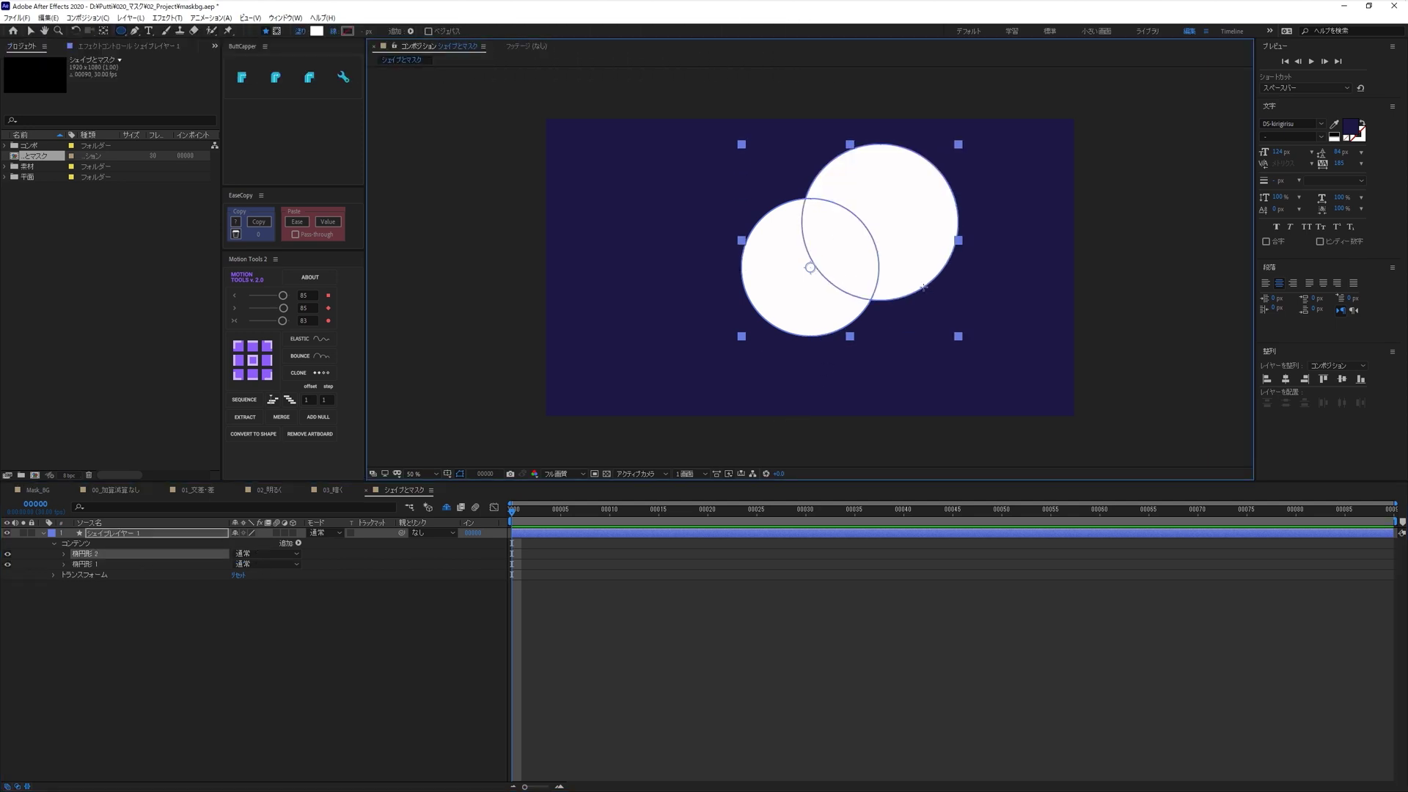
left_click_drag(673, 236, 783, 347)
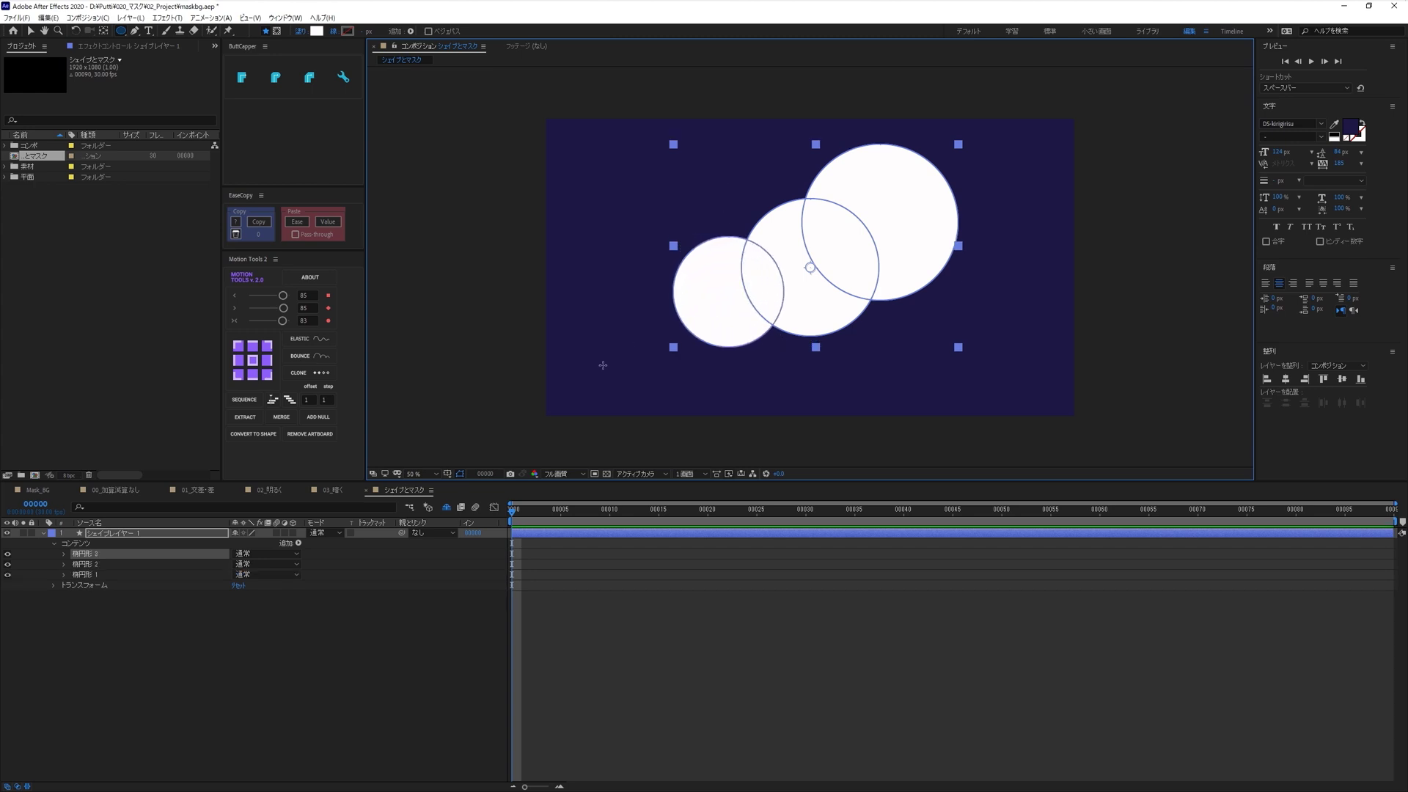
key("ctrl+z")
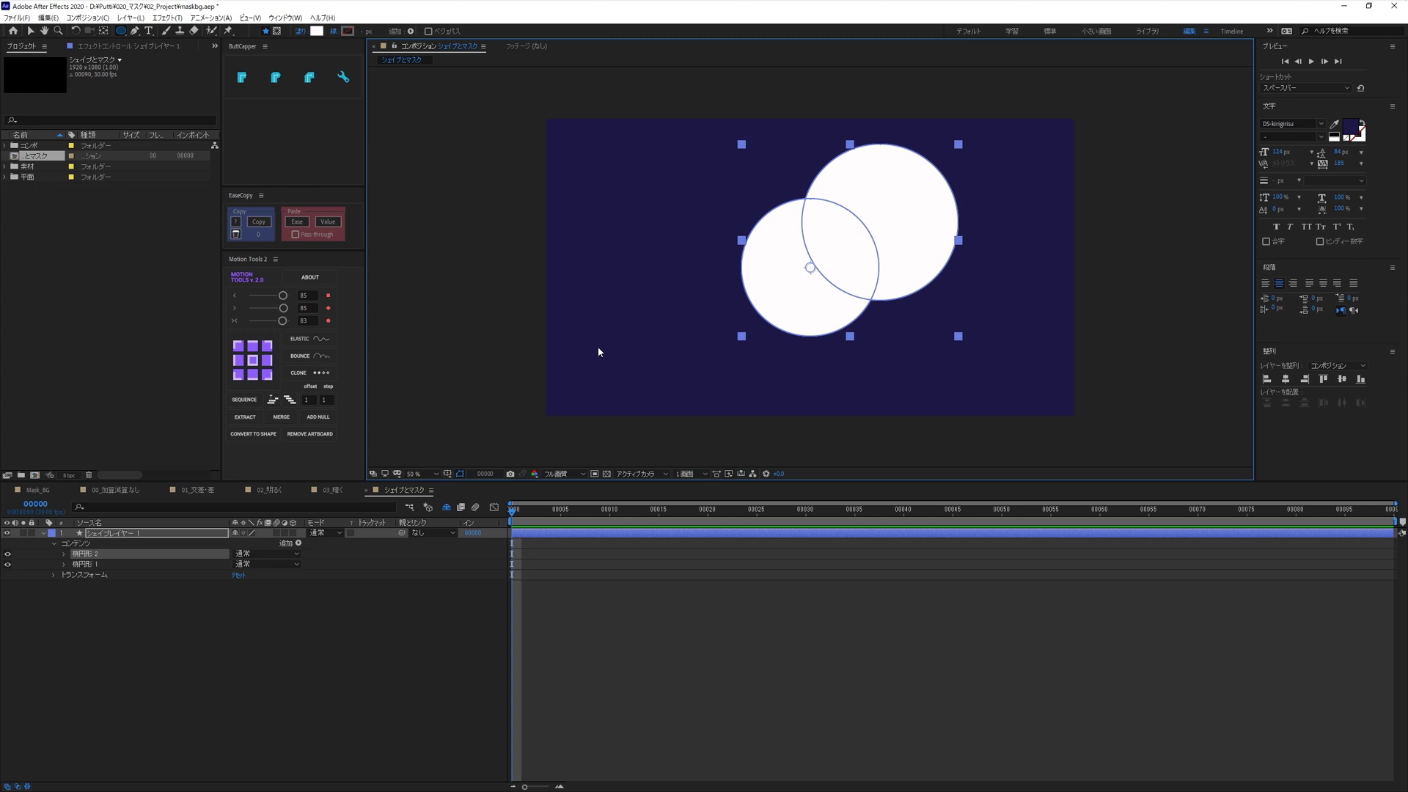
key("ctrl+z")
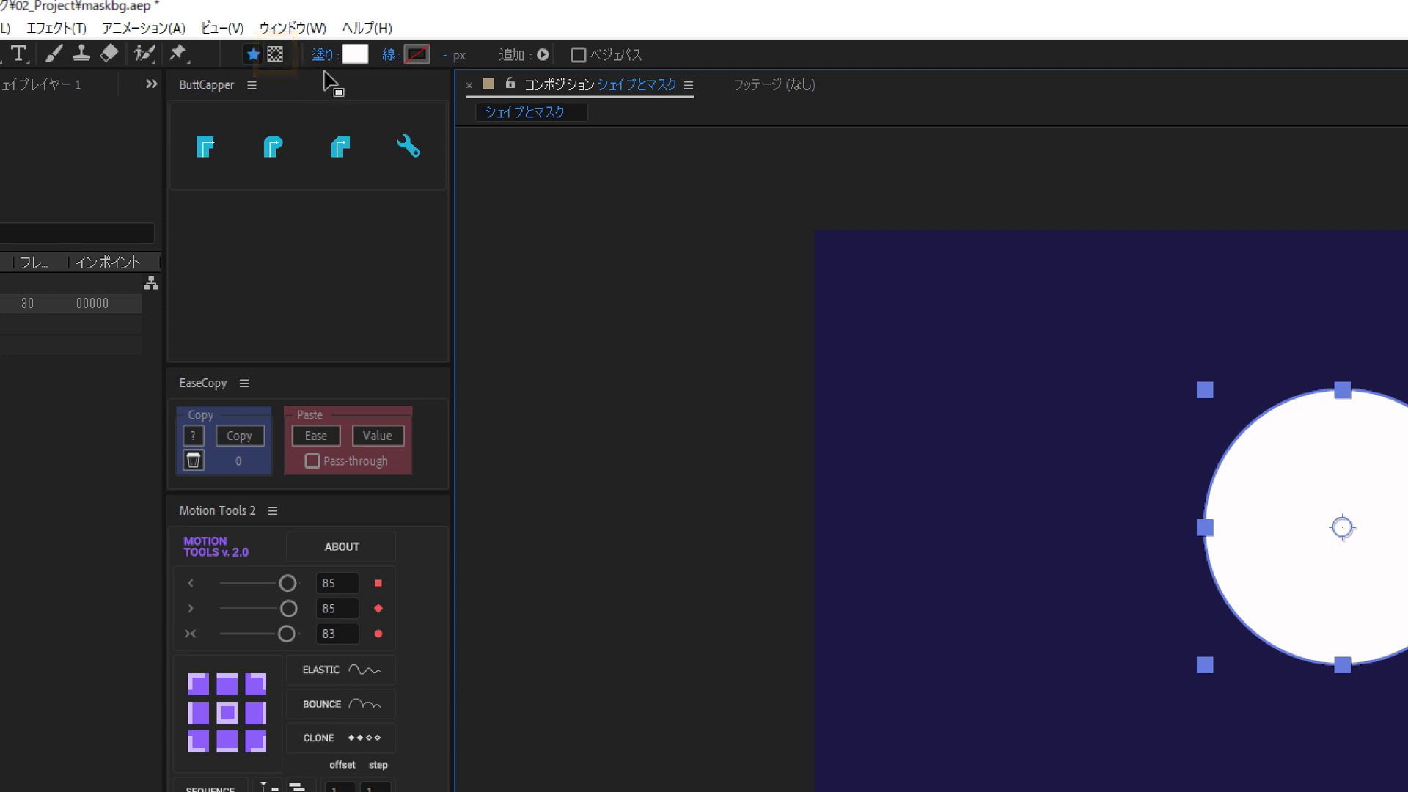
Switch the Ellipse tool to mask mode and draw two circular masks over the white circle.
left_click(277, 55)
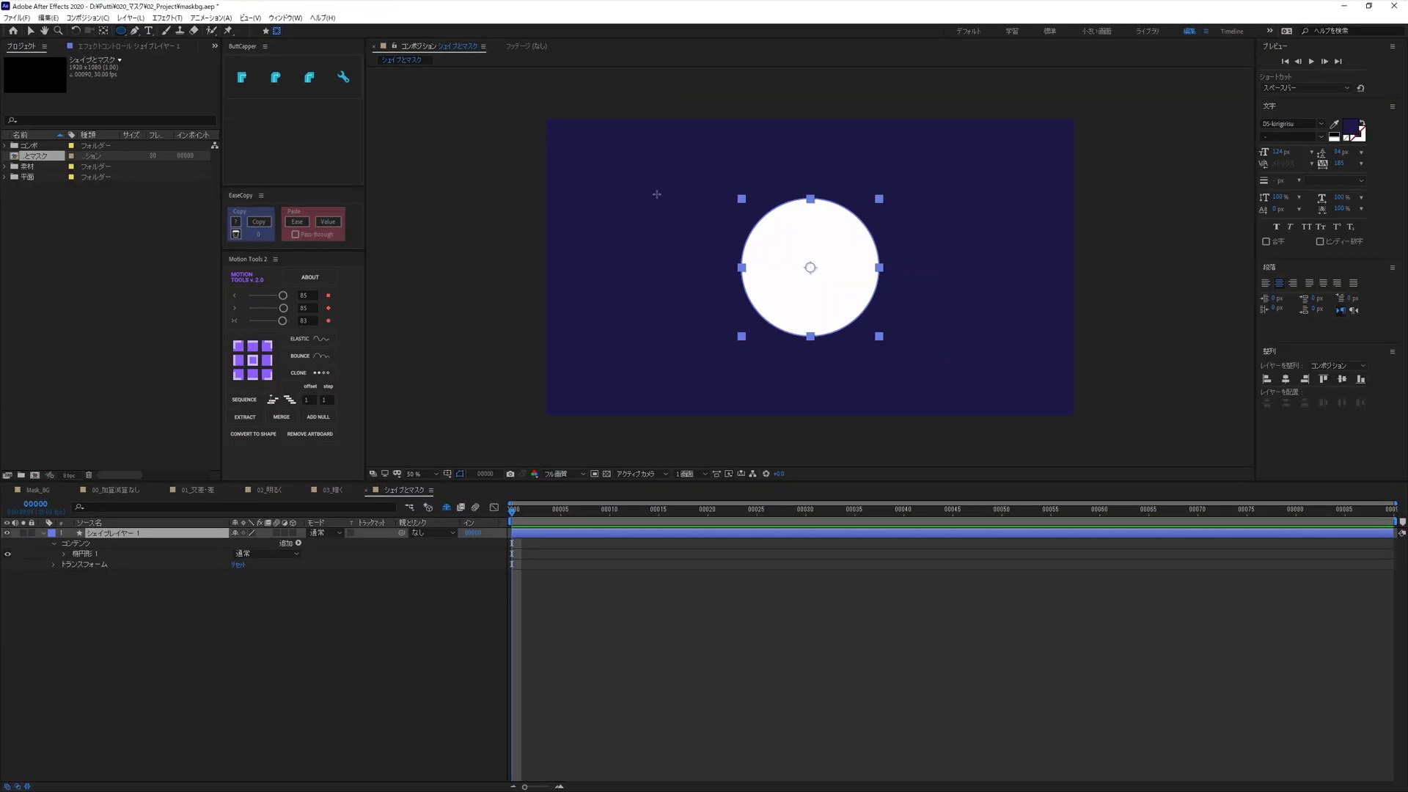
left_click_drag(750, 195, 814, 269)
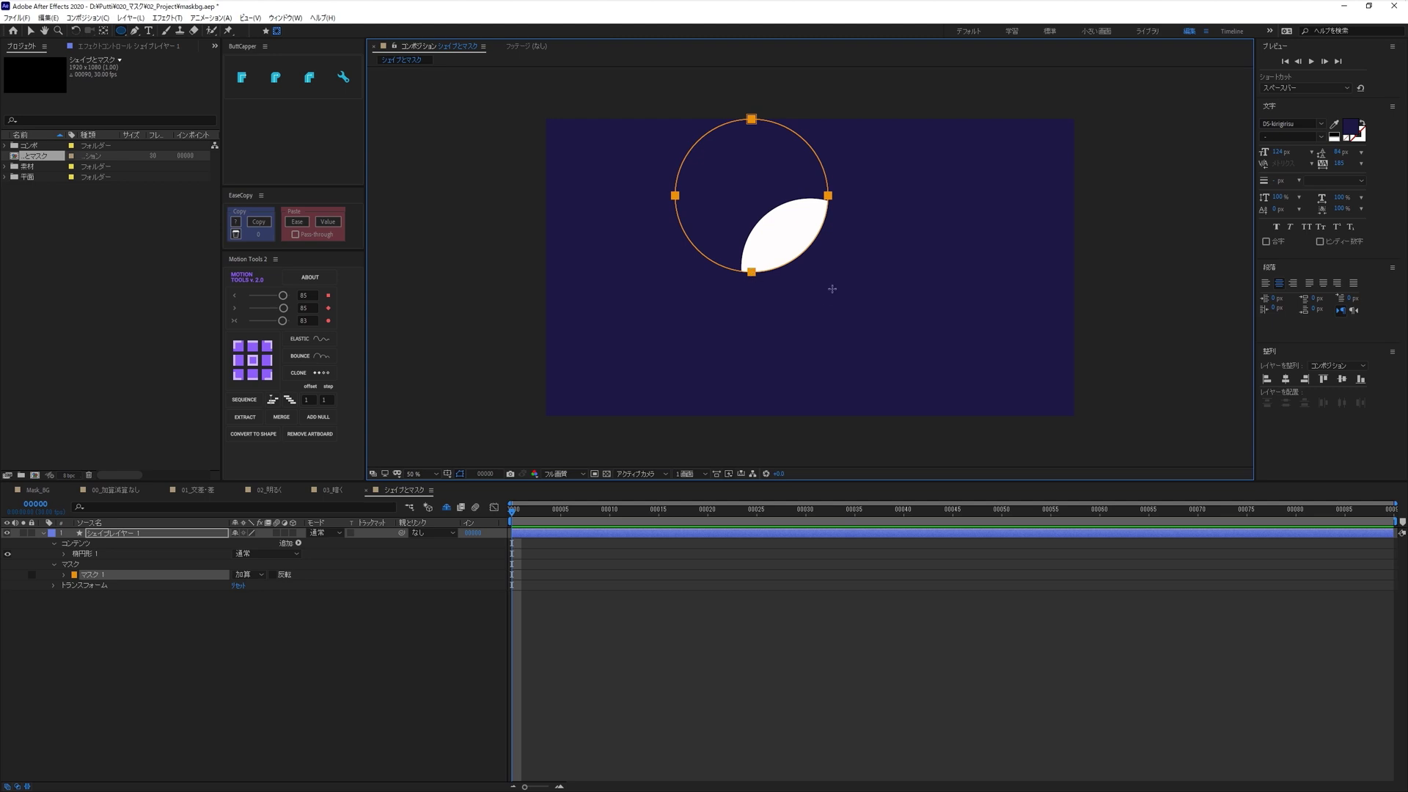
left_click_drag(831, 289, 885, 341)
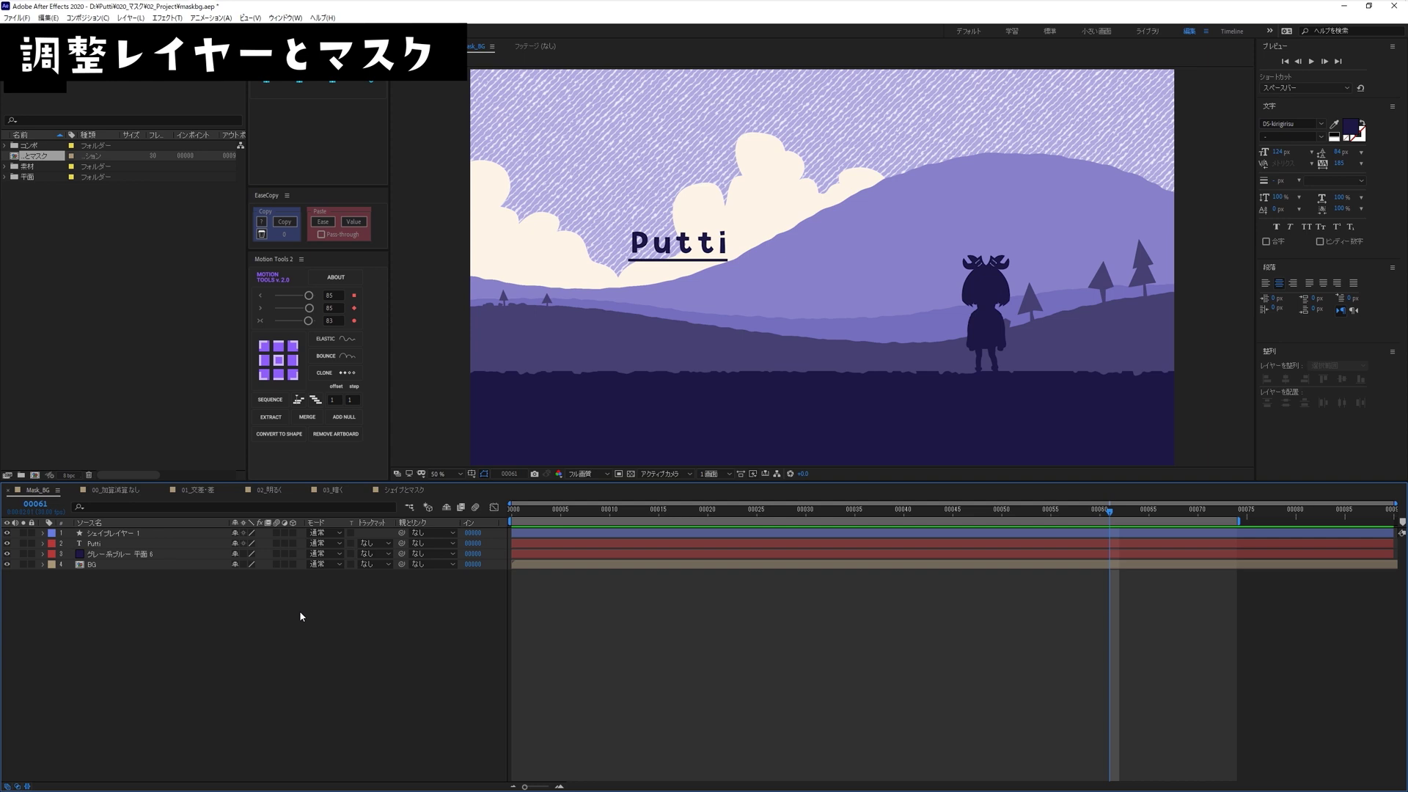
Add an adjustment layer and apply the 白黒 black-and-white effect to it.
key("ctrl+alt+y")
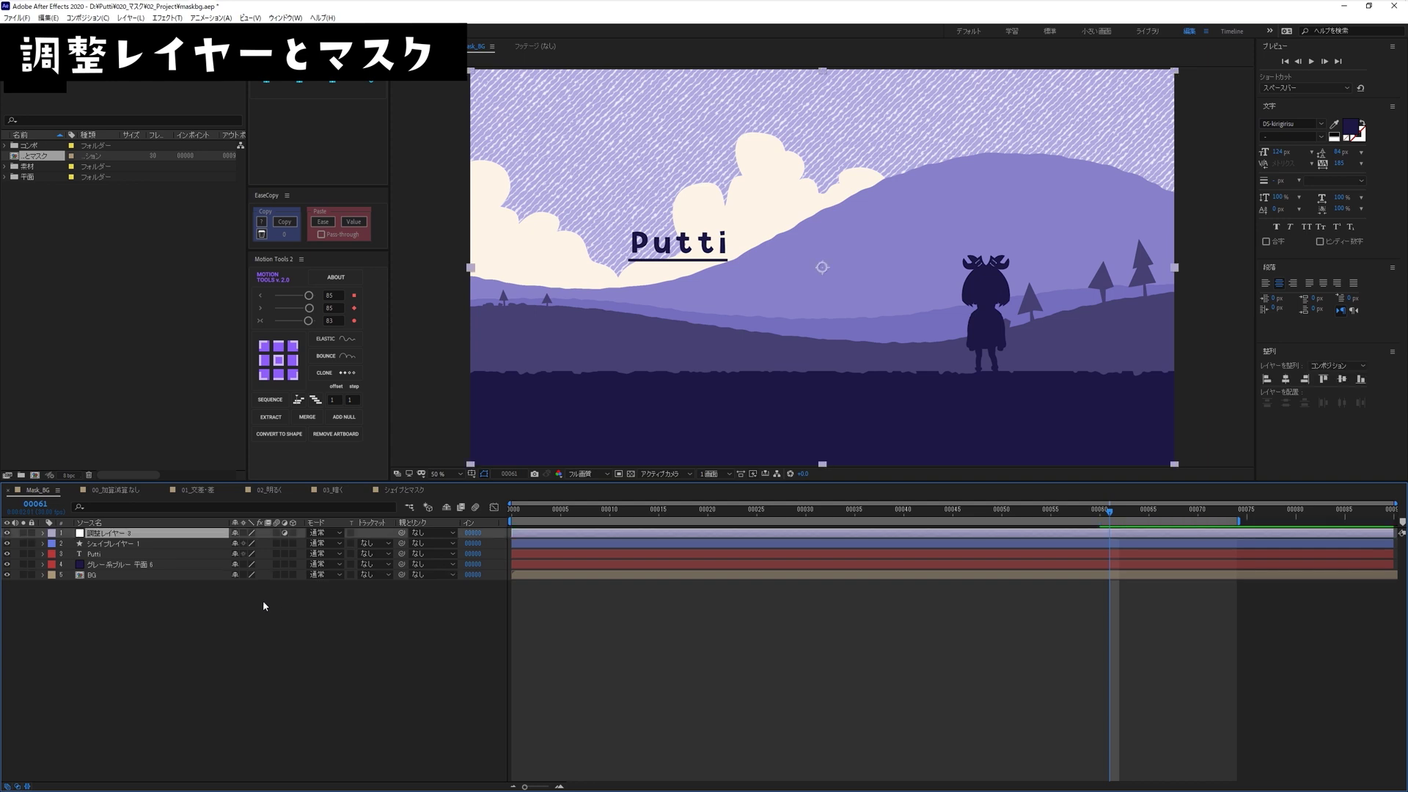
key("ctrl+space")
type("白黒")
key("Return")
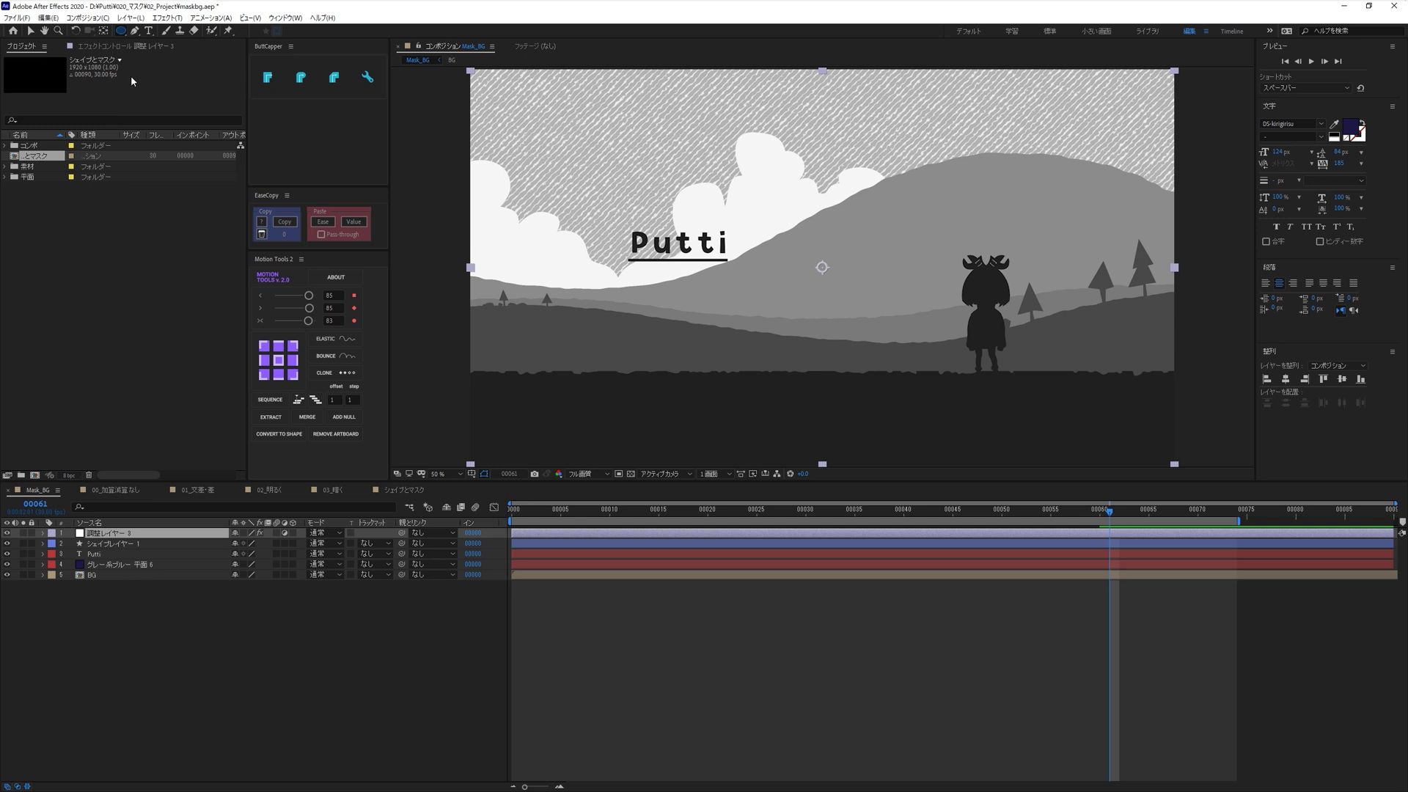
Give the adjustment layer a full-frame oval mask, try feathering it, then set Mask Feather to 0.
double_click(121, 31)
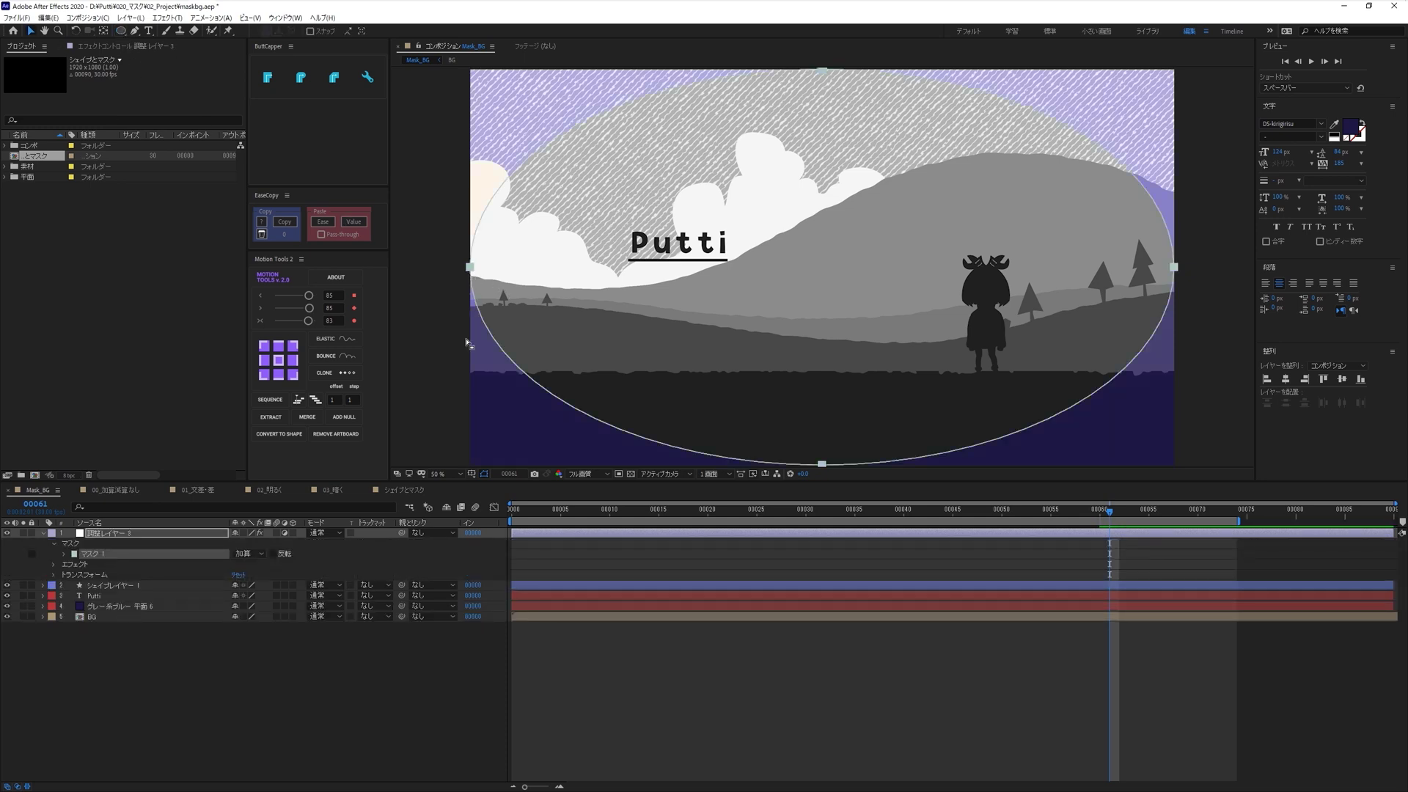
left_click(124, 539)
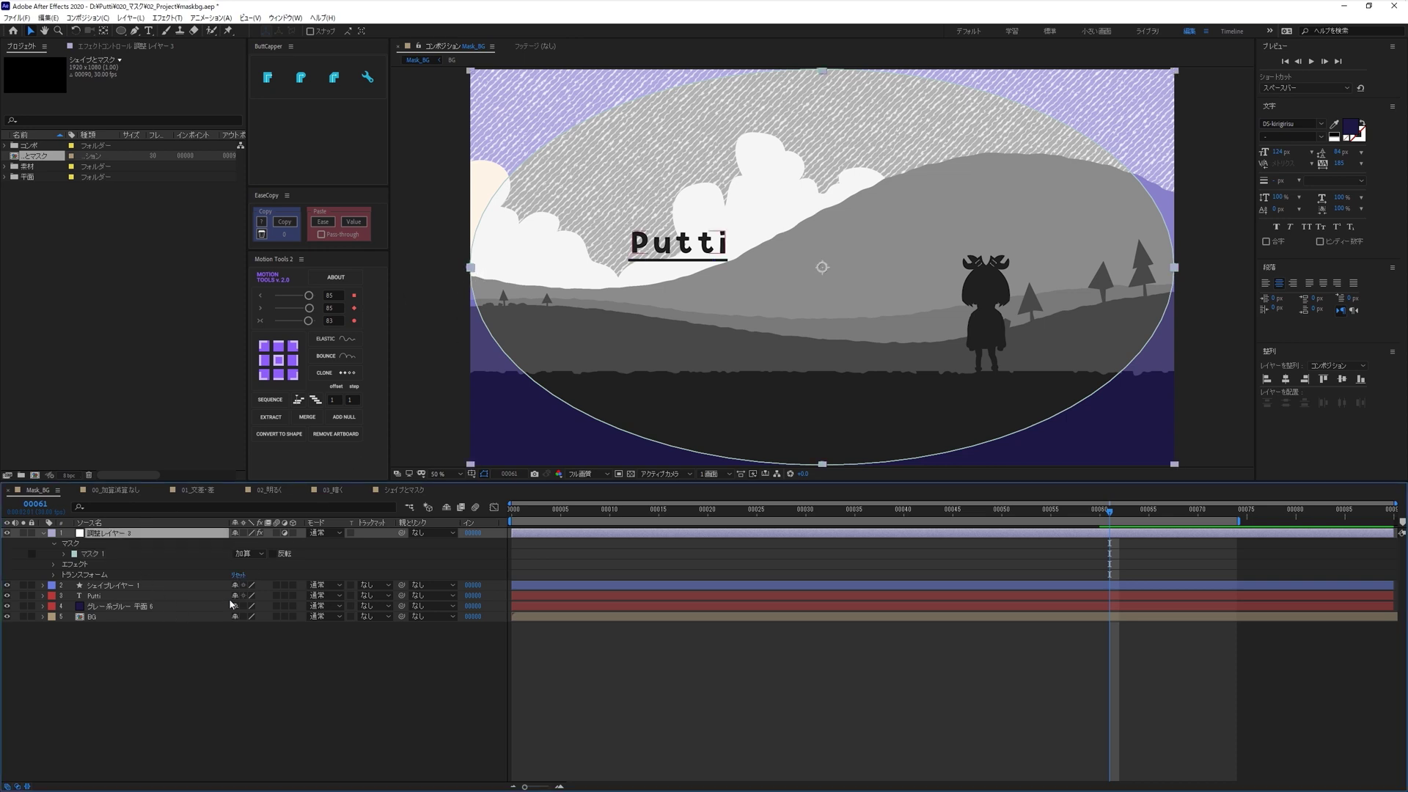
key("f")
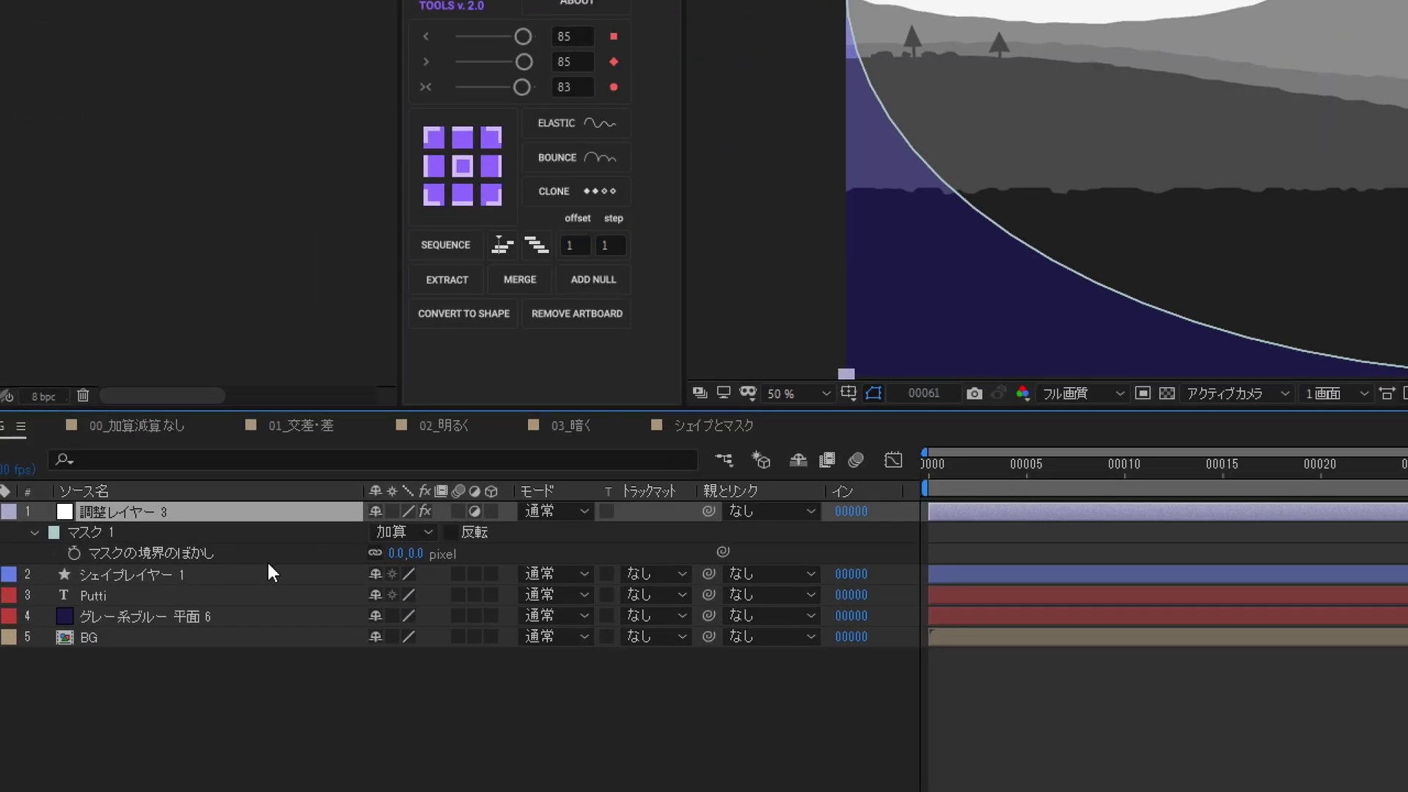
left_click(420, 558)
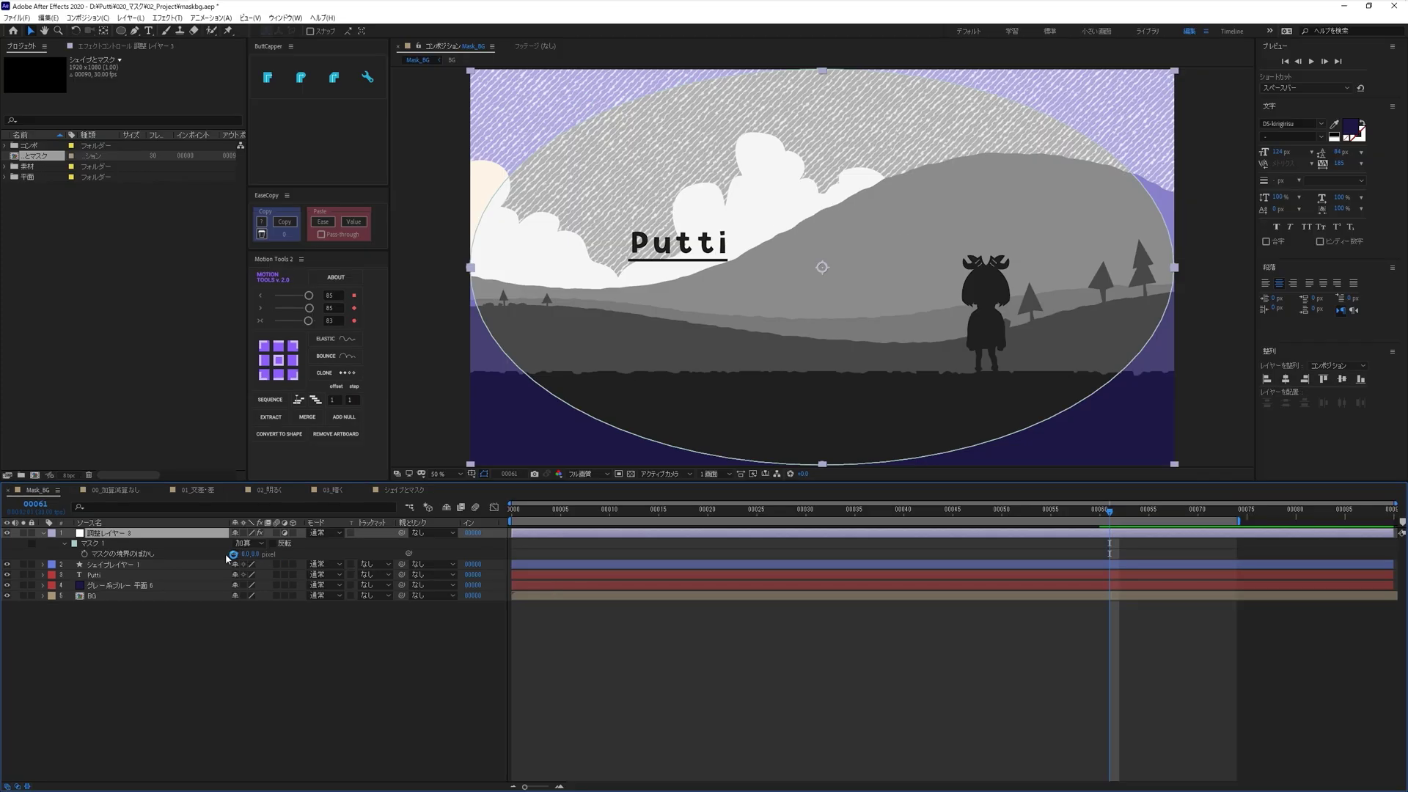
left_click_drag(244, 554, 337, 555)
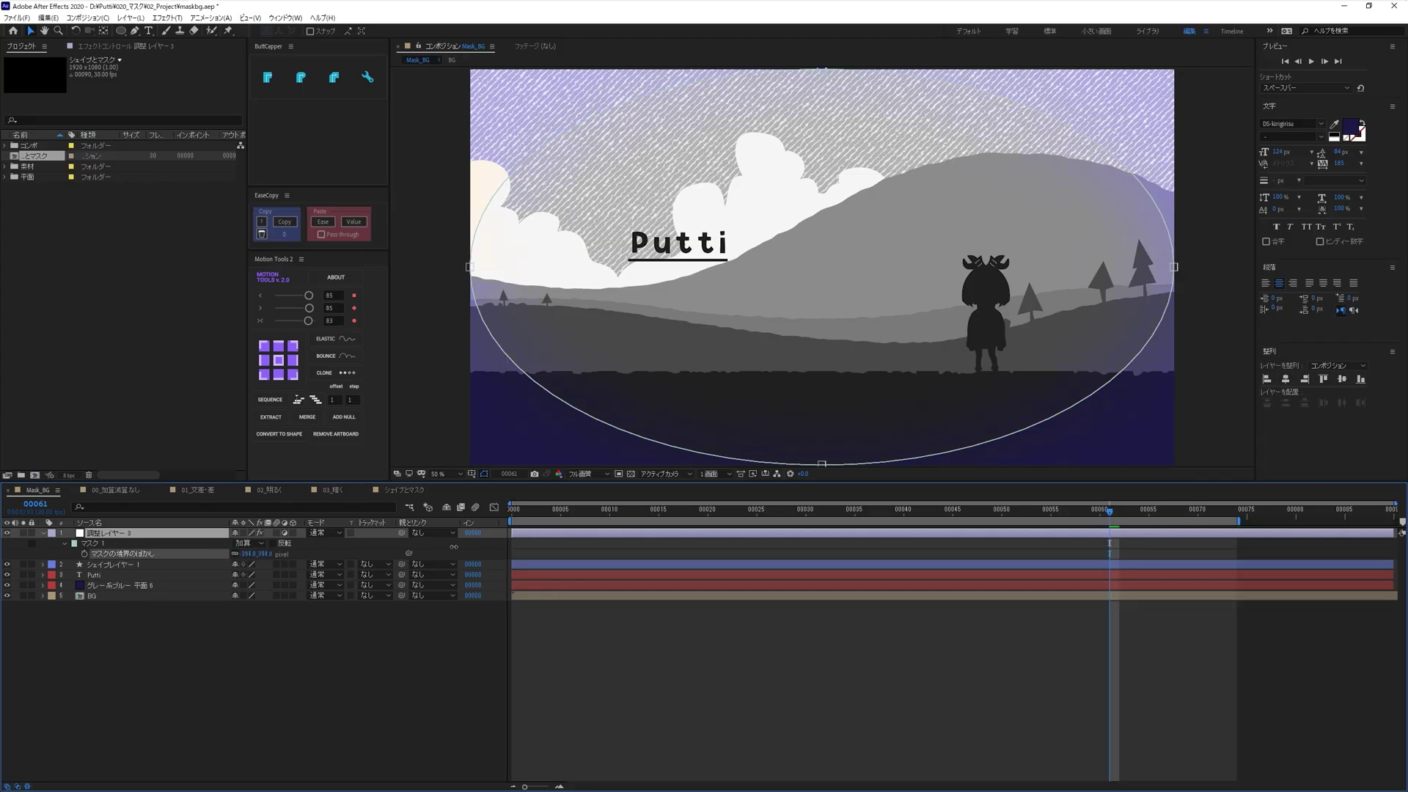
left_click_drag(484, 546, 820, 528)
left_click(335, 624)
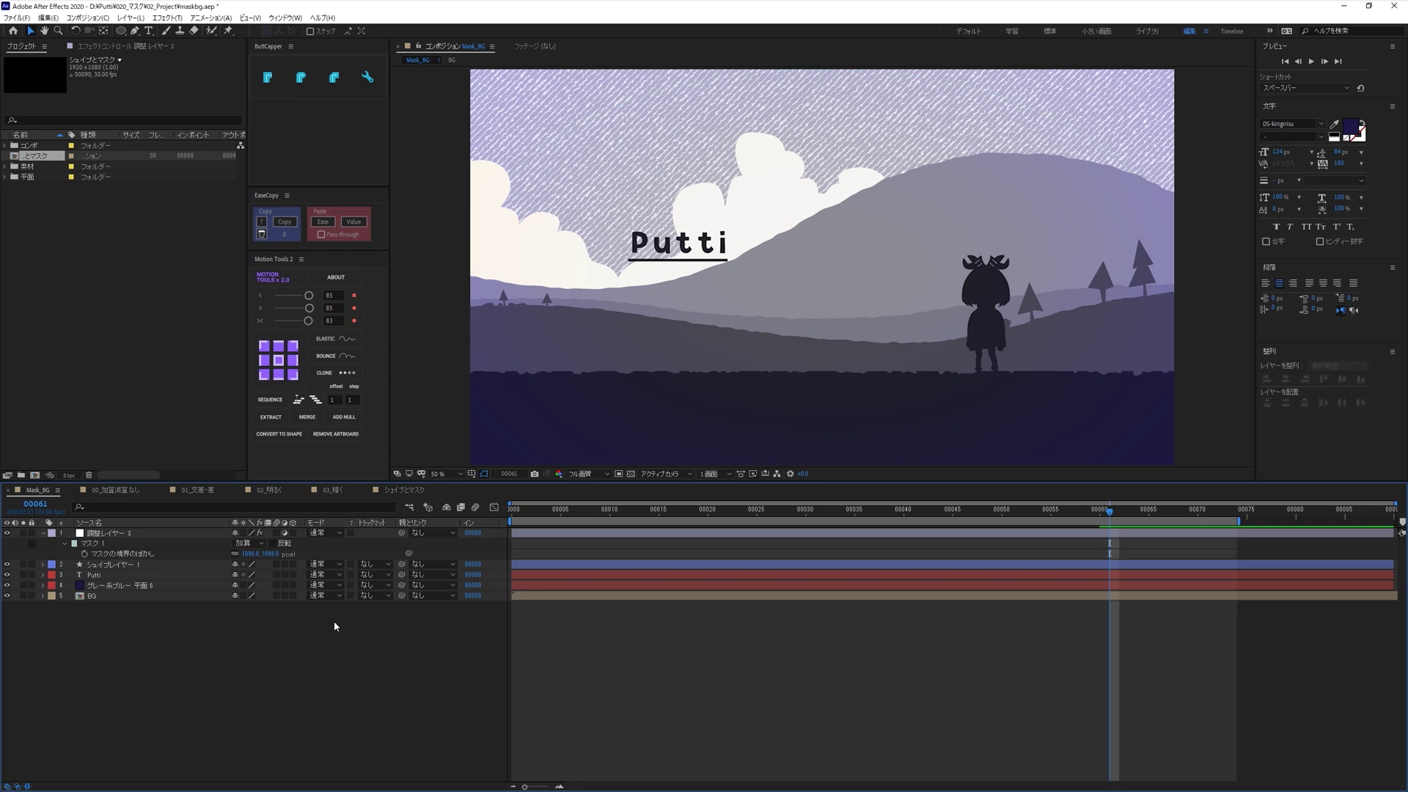
left_click(271, 554)
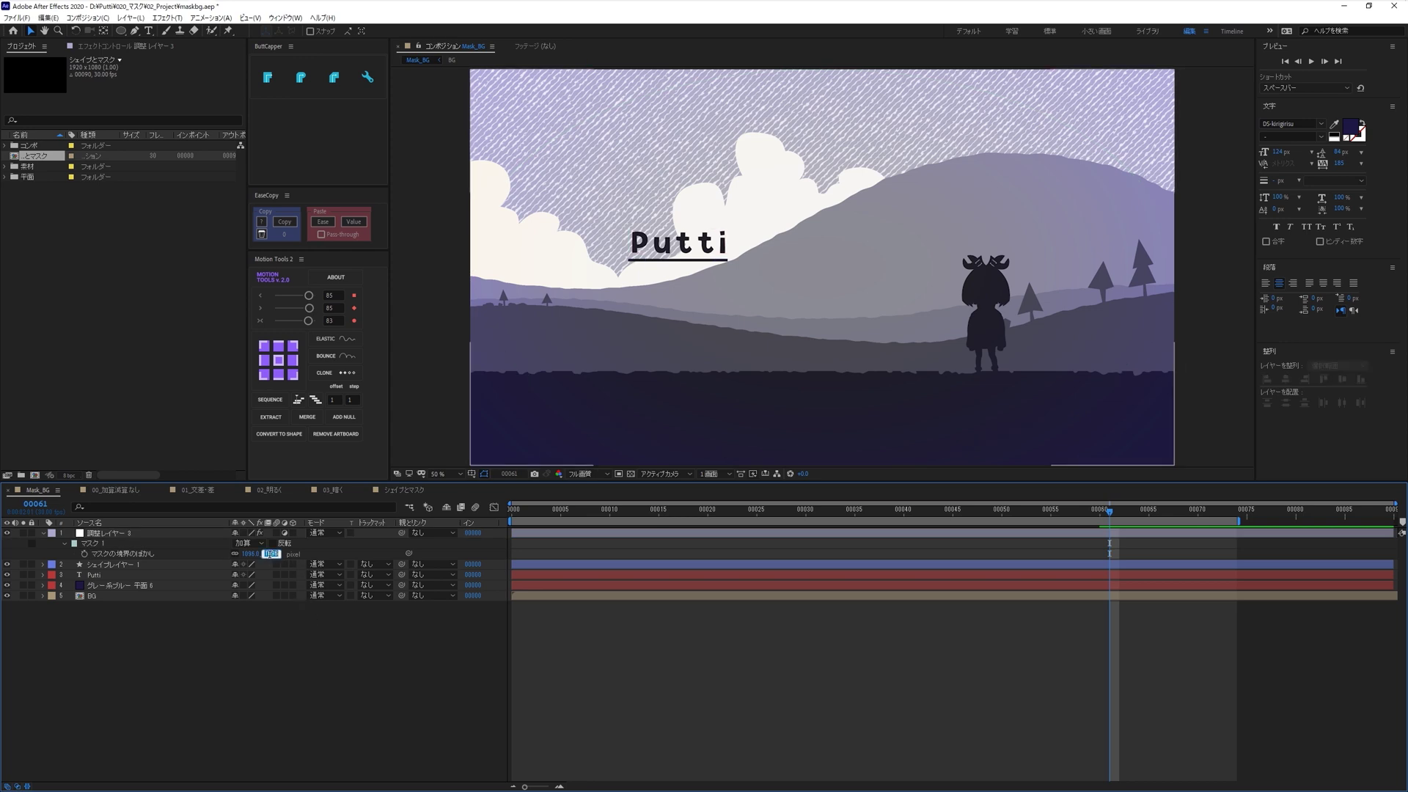
type("0")
key("Return")
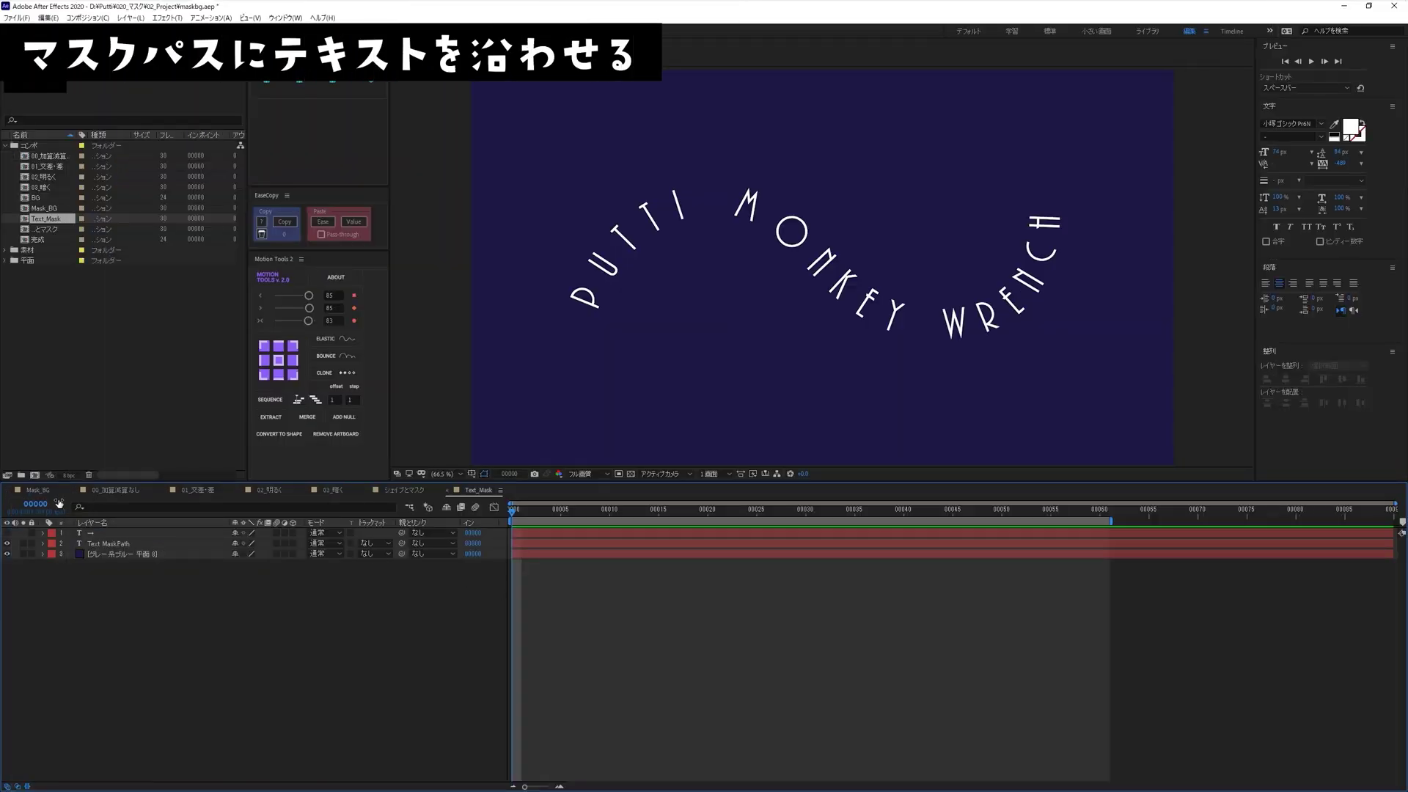
Hide the Text MaskPath layer and preview the arrow animation, stopping at frame 38.
left_click(110, 545)
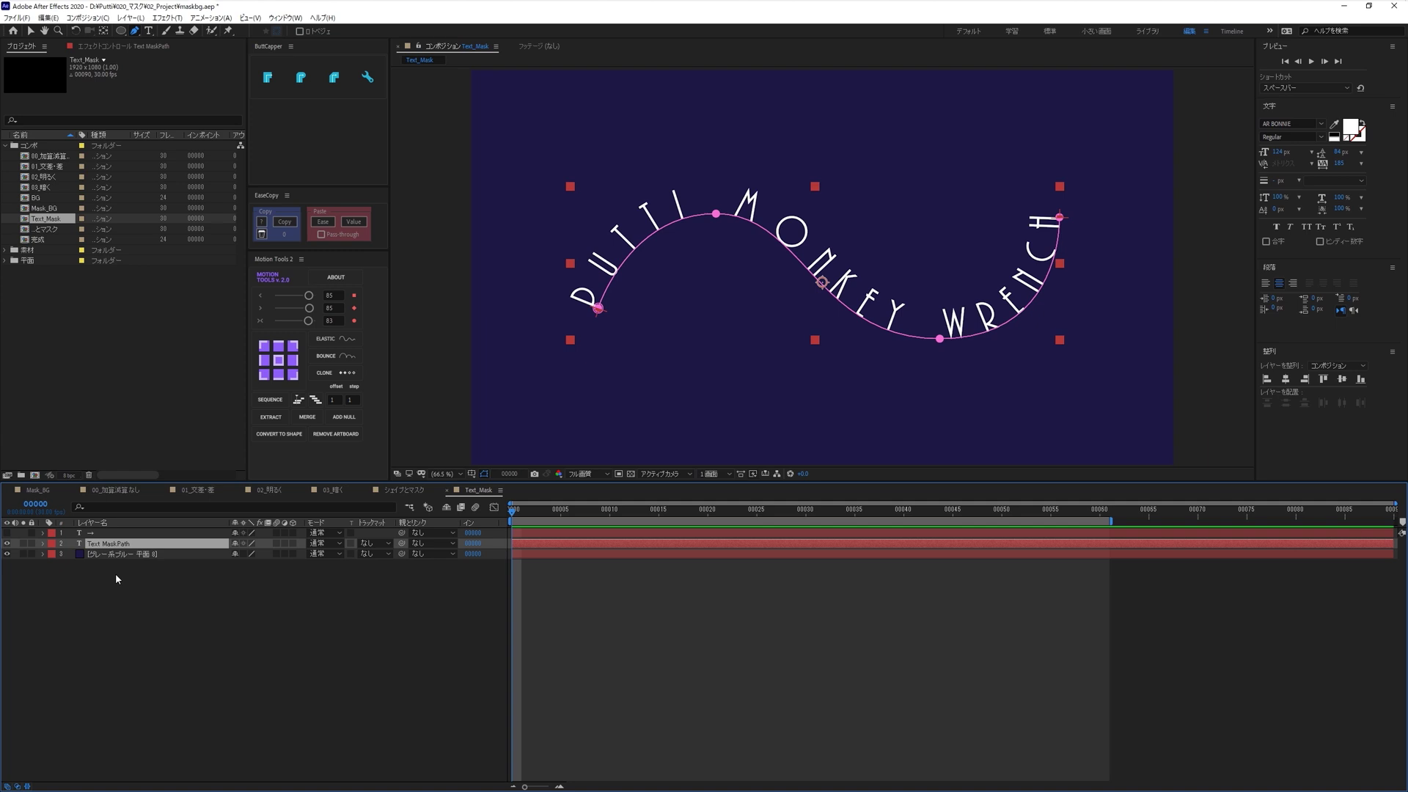
left_click(7, 543)
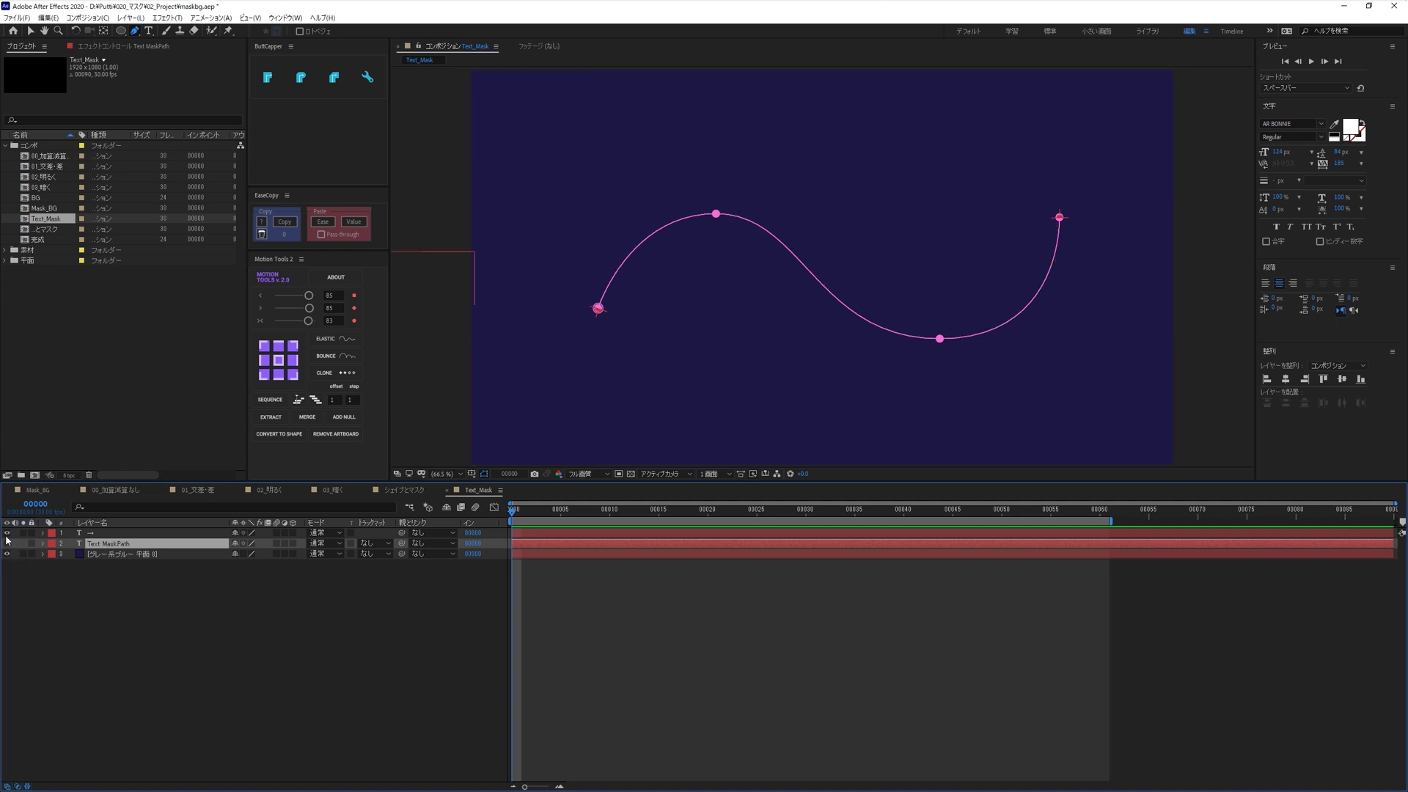
key("space")
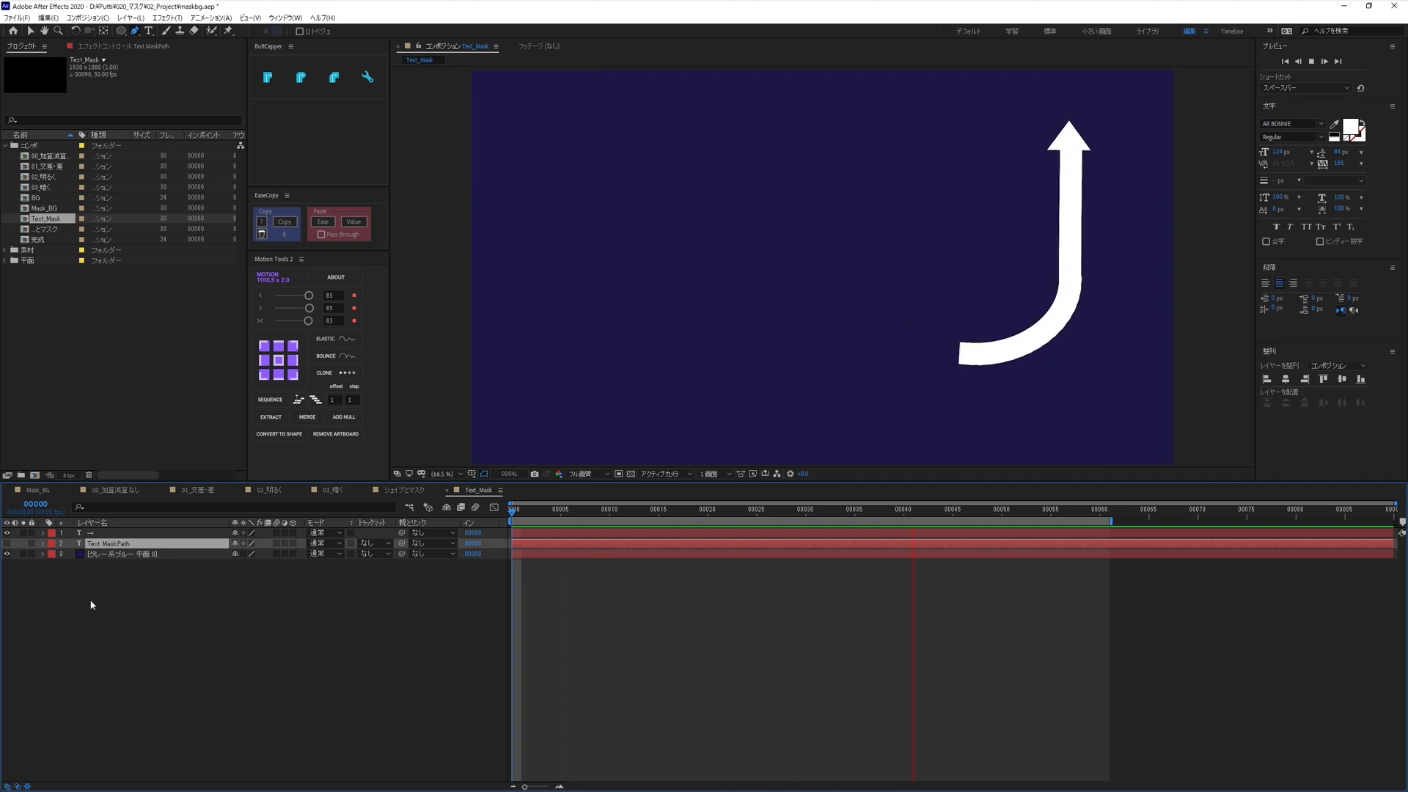
left_click(112, 535)
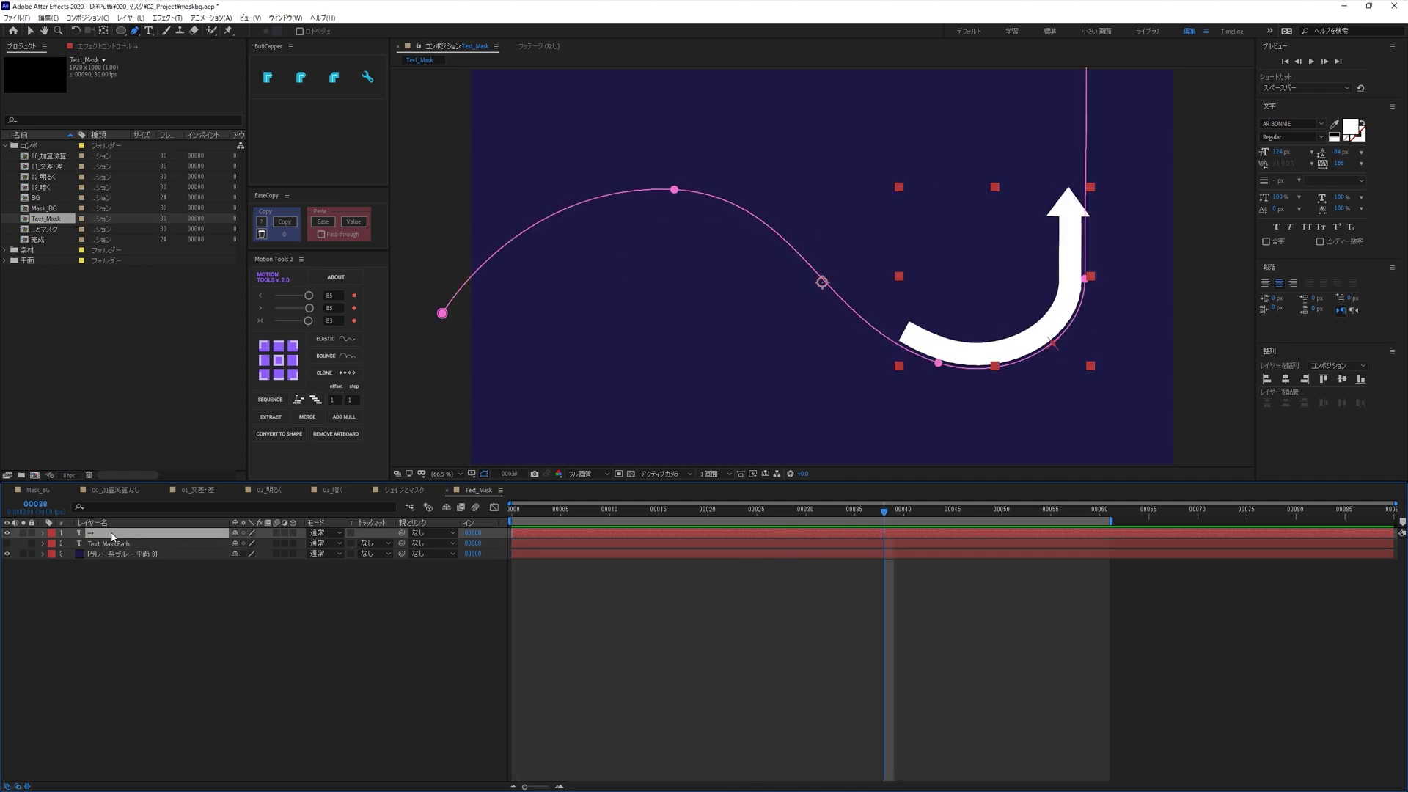
left_click(187, 600)
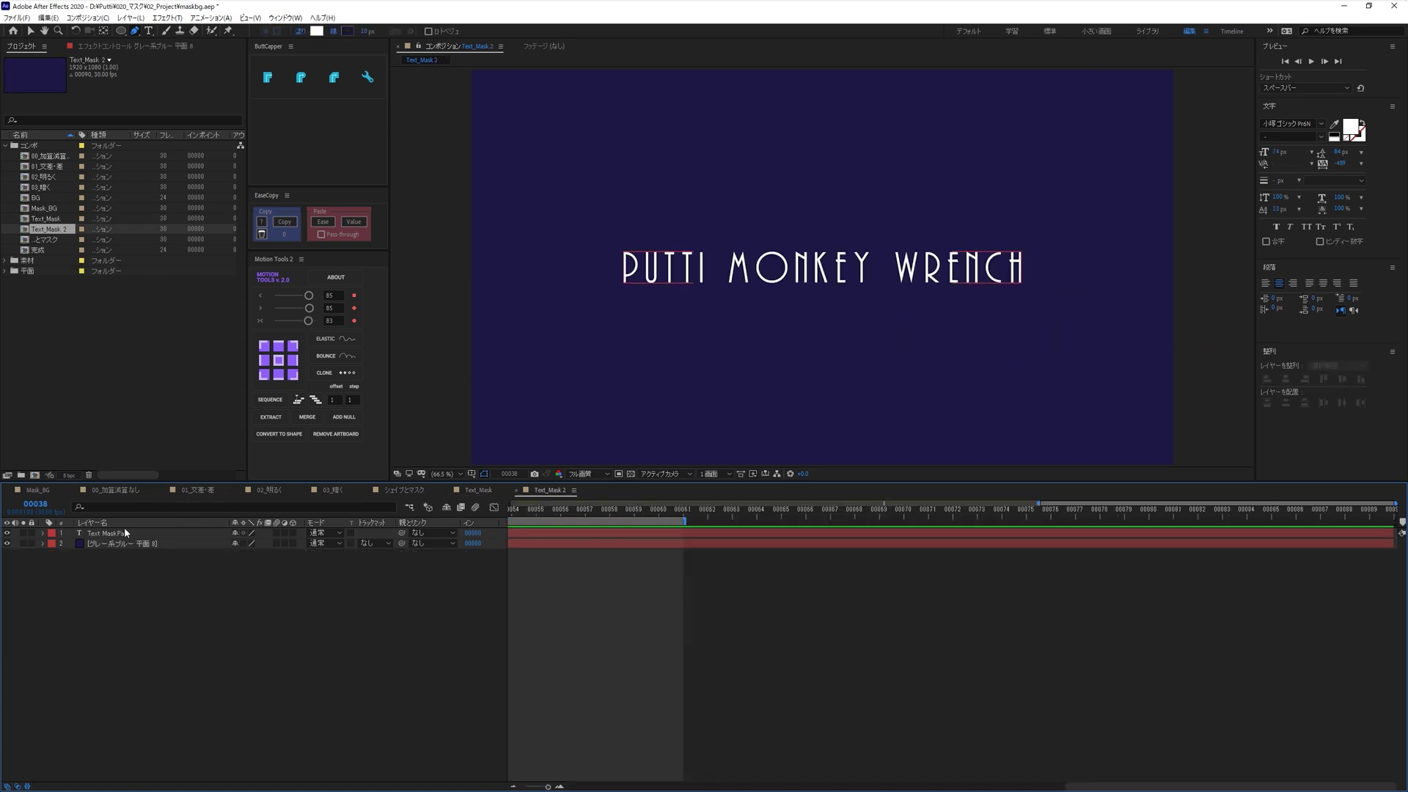
Pen an open S-curve mask on Text MaskPath, running left of the text, below it, up to its right end.
left_click(112, 535)
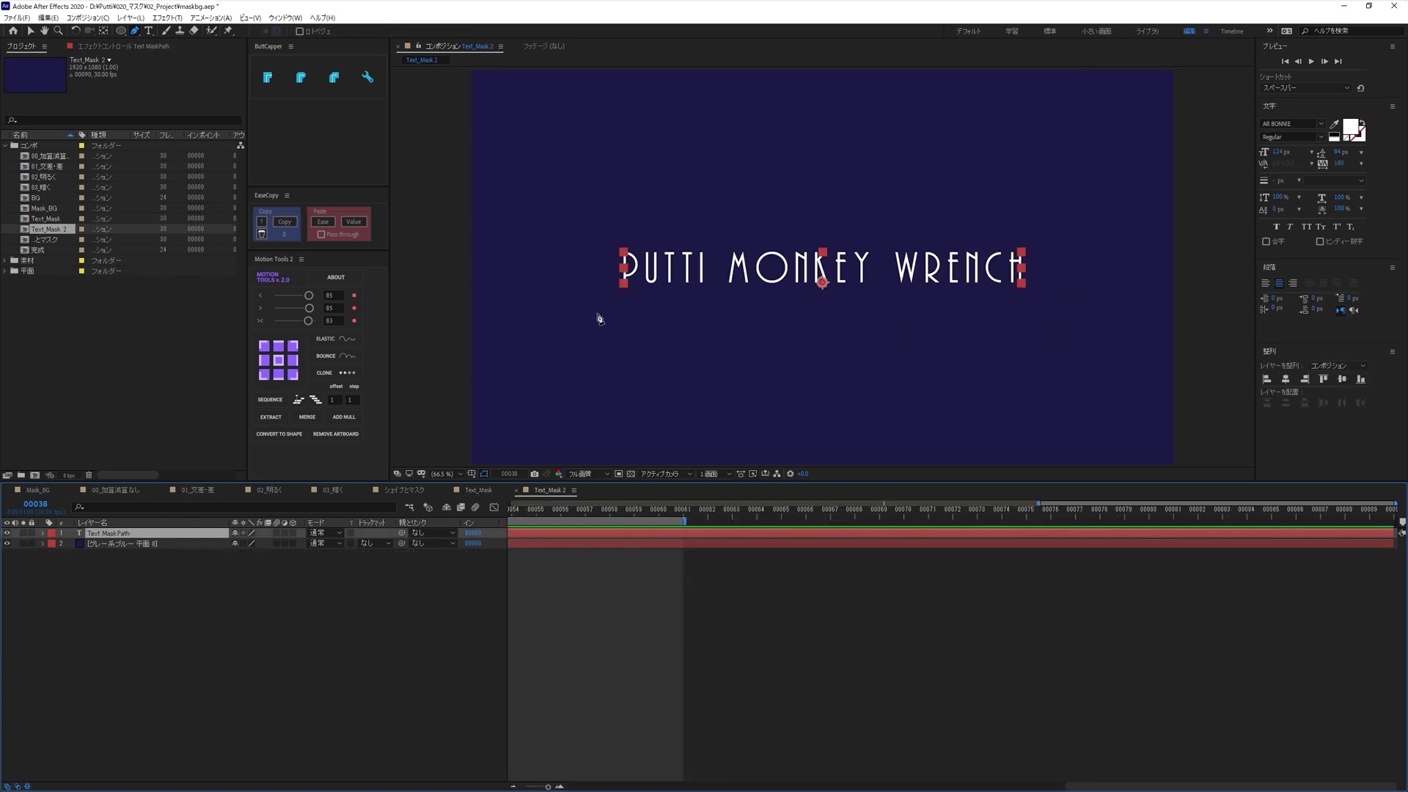
left_click_drag(688, 214, 759, 214)
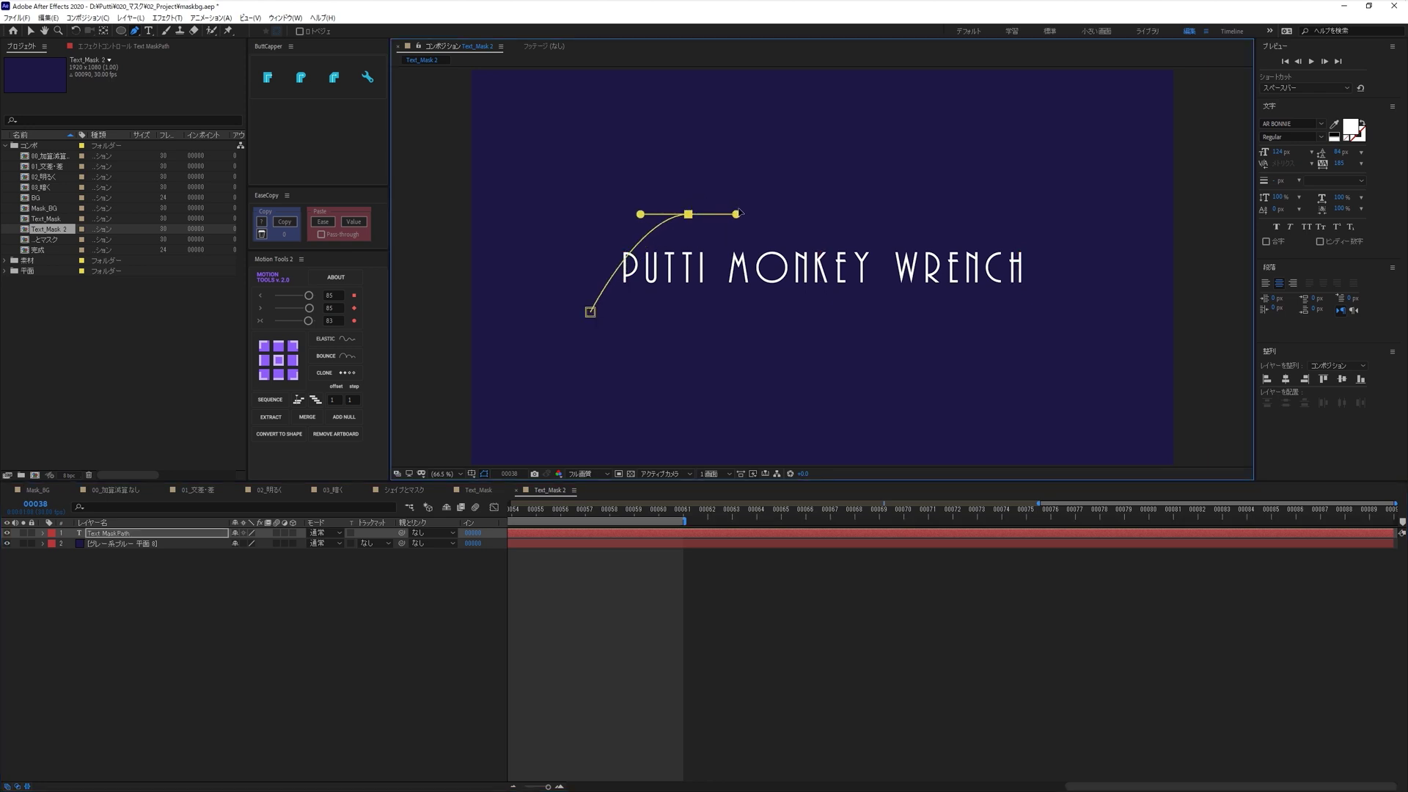
left_click_drag(947, 355, 1038, 355)
left_click(1038, 218)
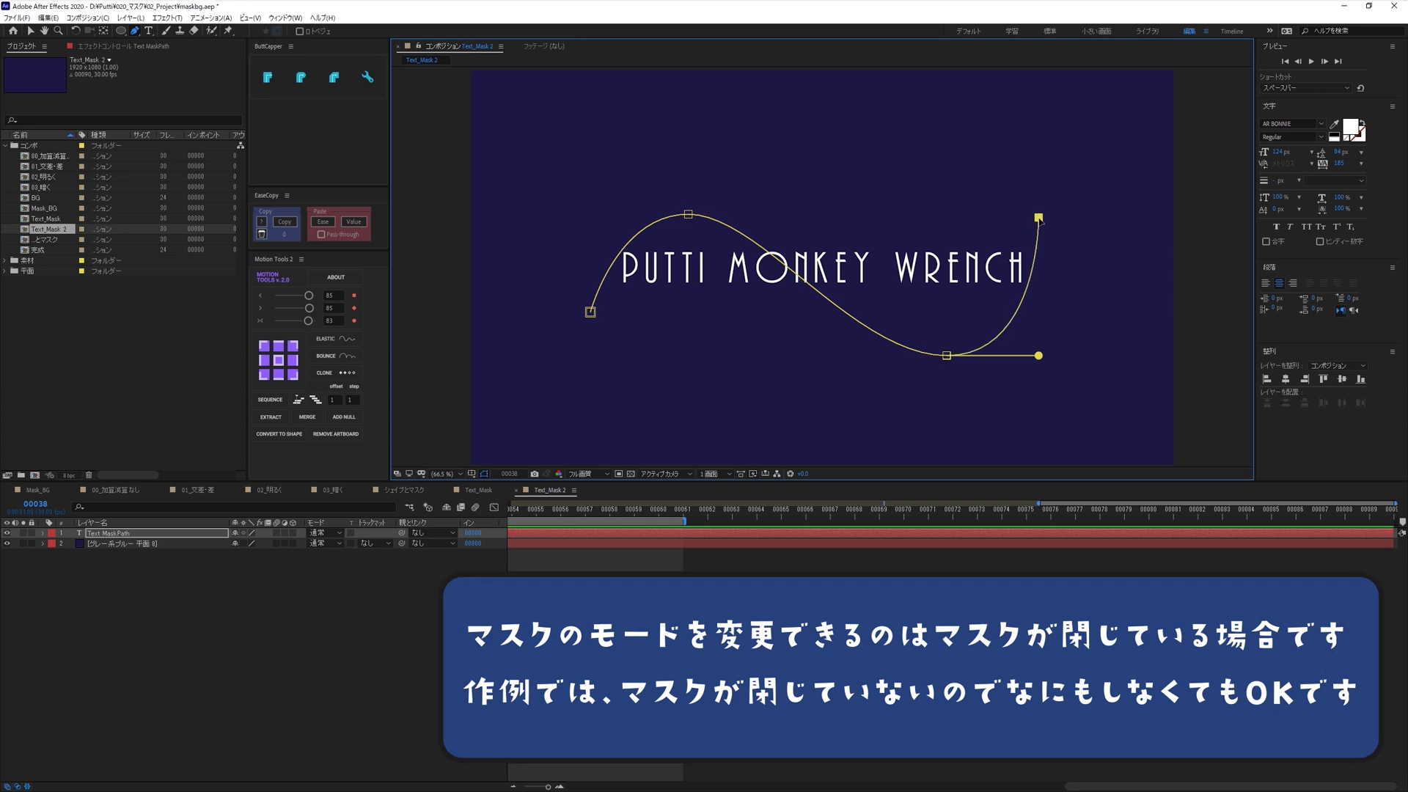
left_click_drag(947, 355, 927, 356)
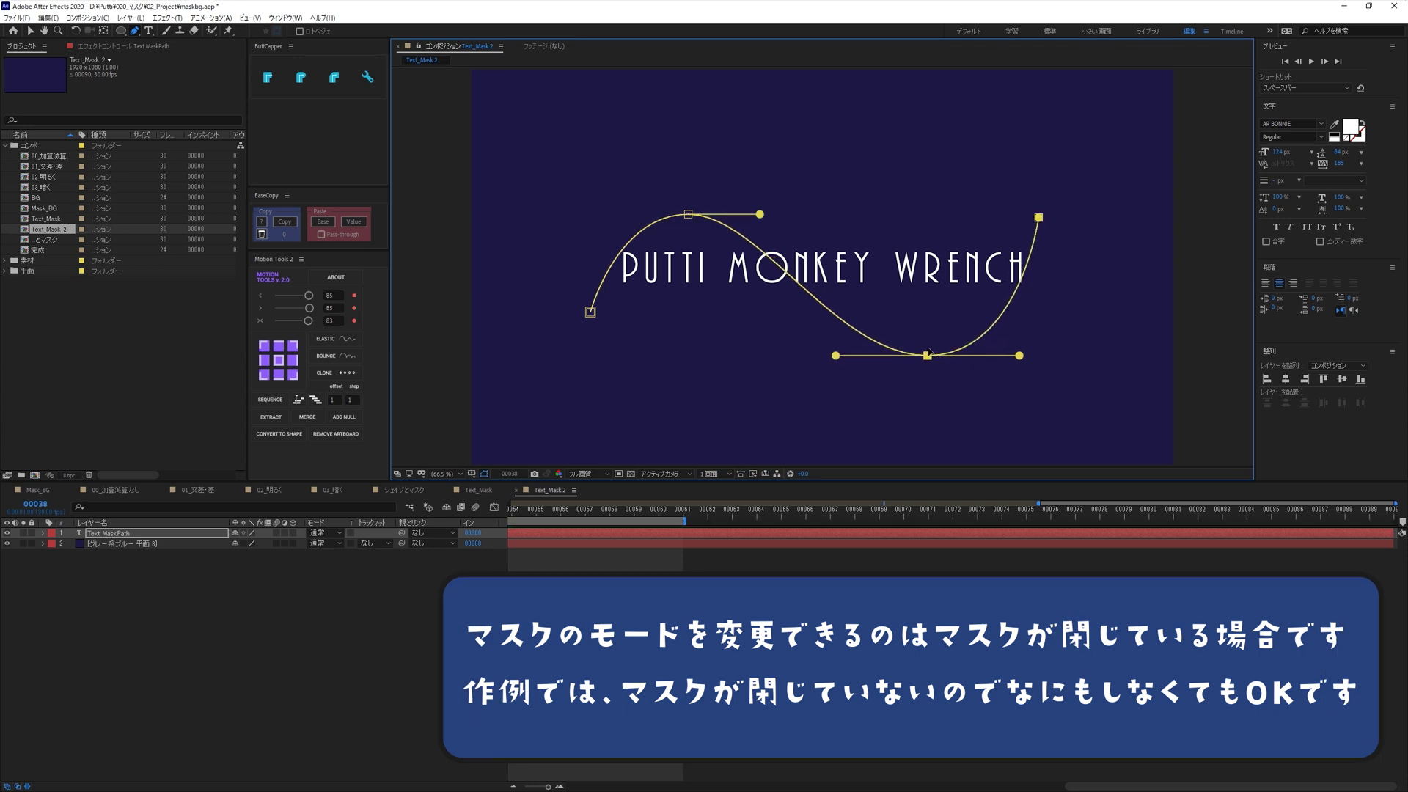
left_click(43, 533)
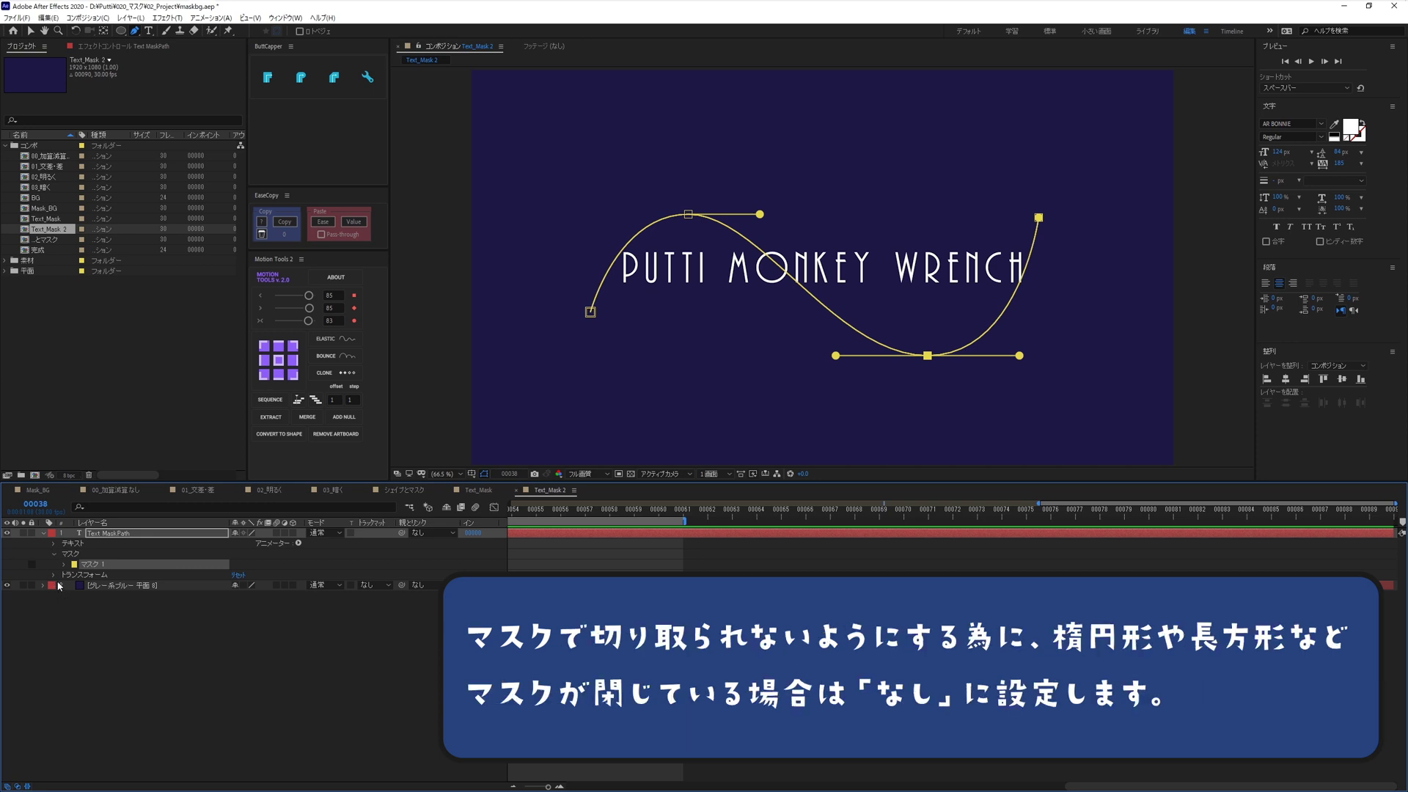
Set the text's Path Options Path to マスク 1.
left_click(55, 543)
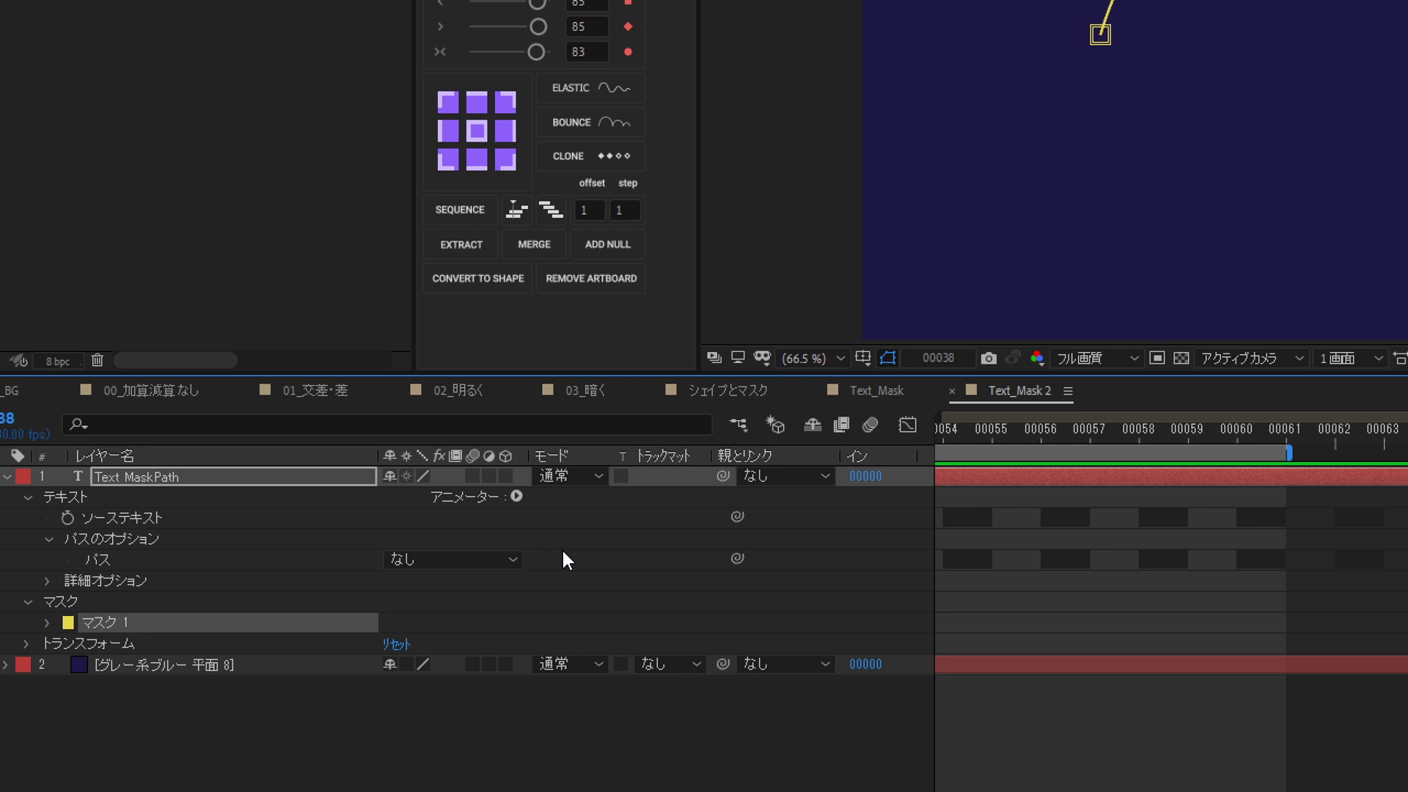
left_click(509, 559)
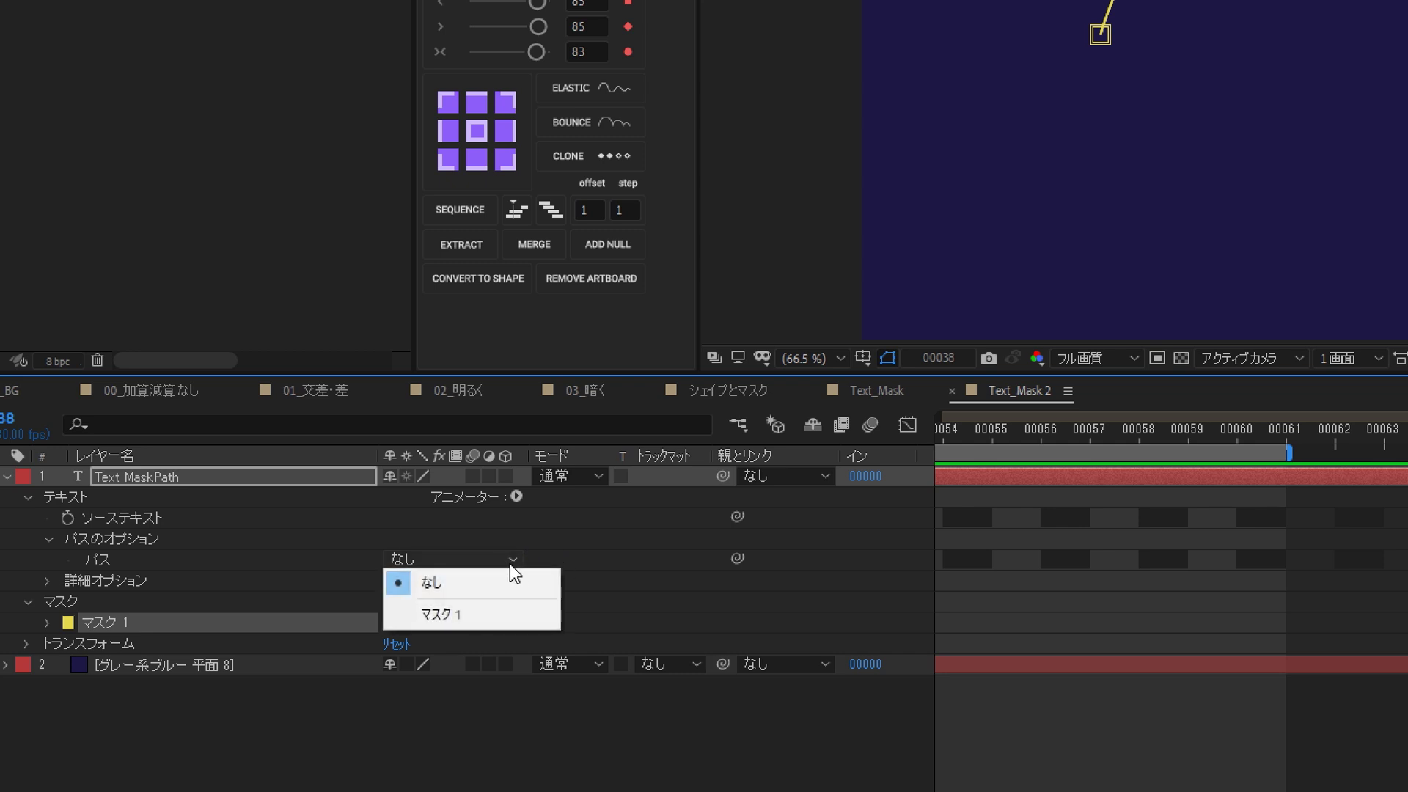
left_click(543, 618)
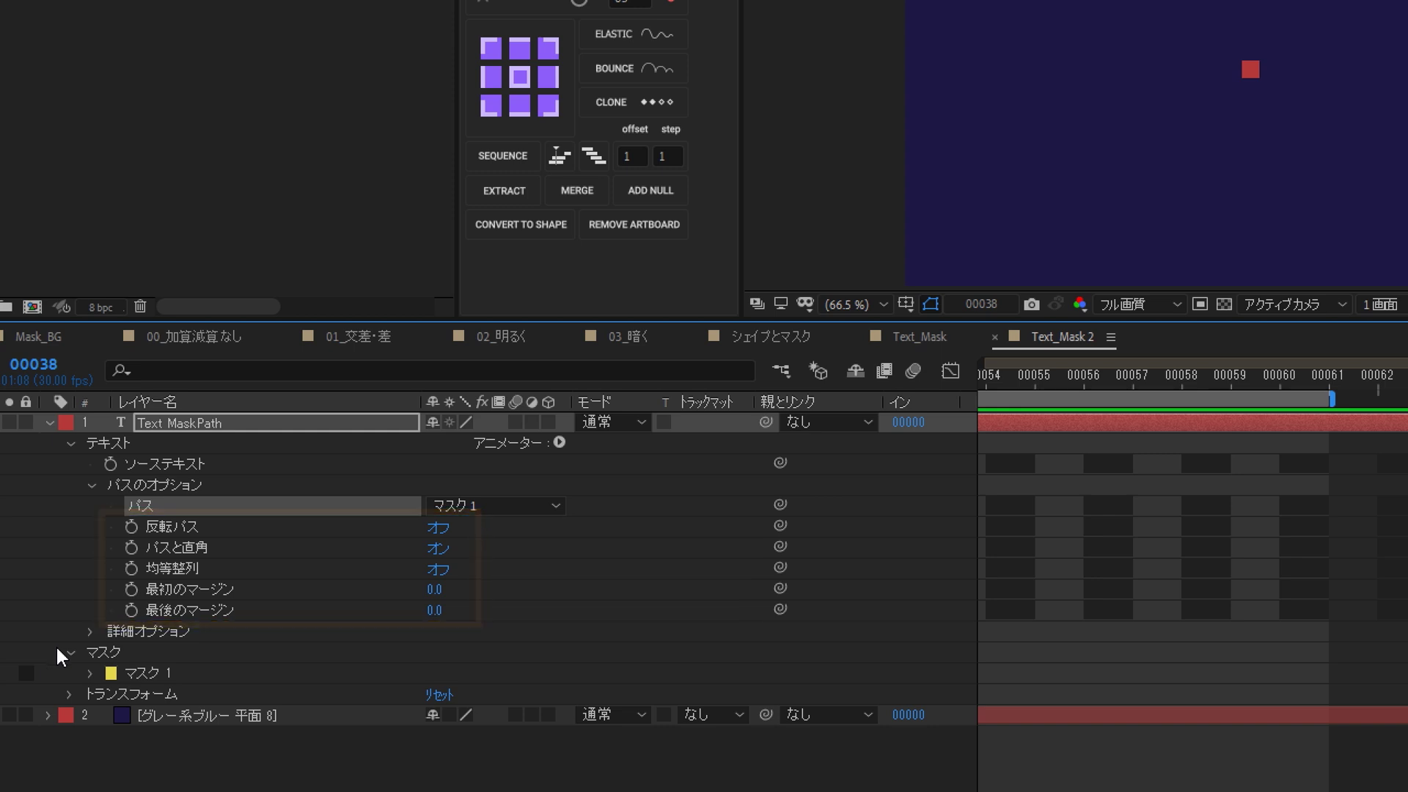
Point out the 反転パス, パスと直角, 均等整列, 最初のマージン and 最後のマージン path options.
left_click(228, 526)
left_click(223, 548)
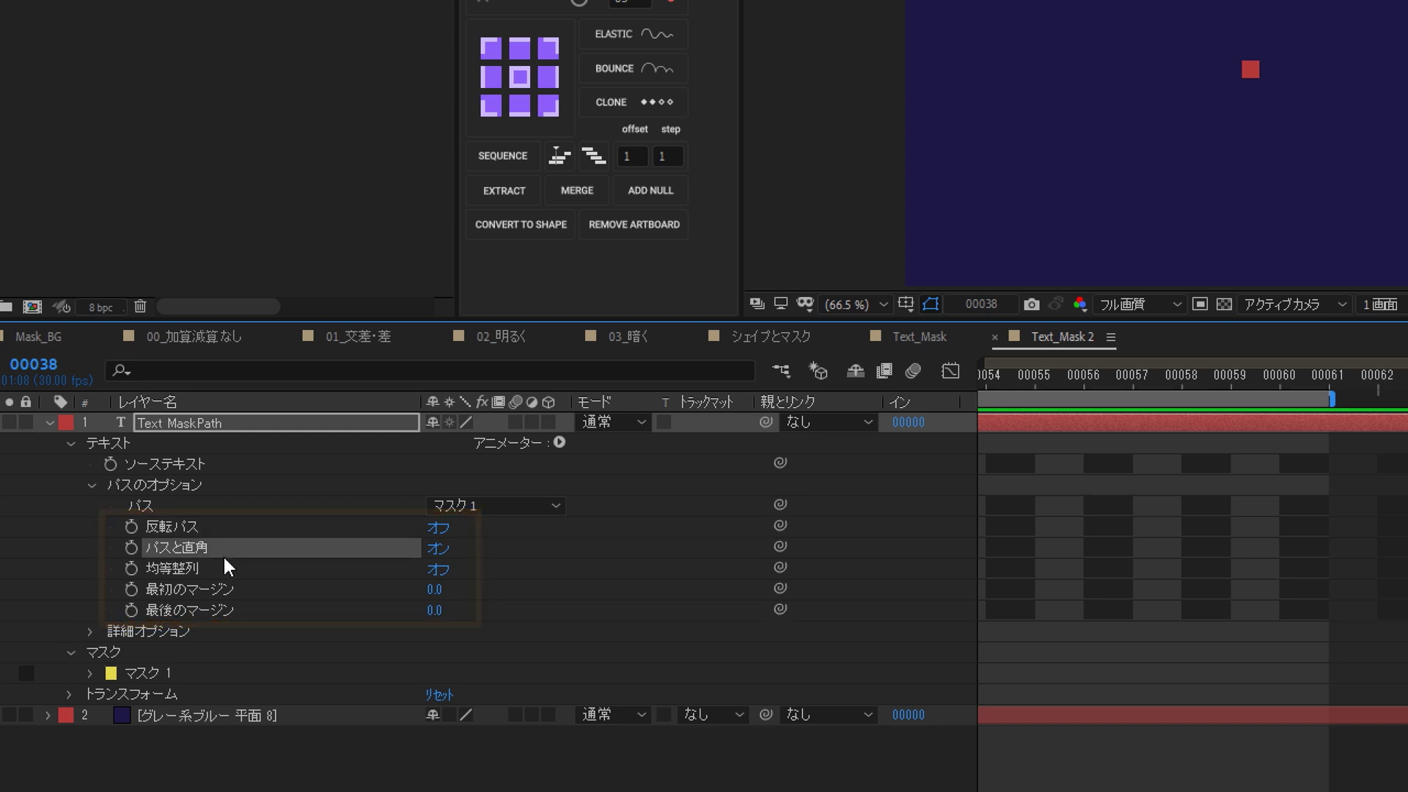
left_click(220, 569)
left_click(219, 588)
left_click(225, 605)
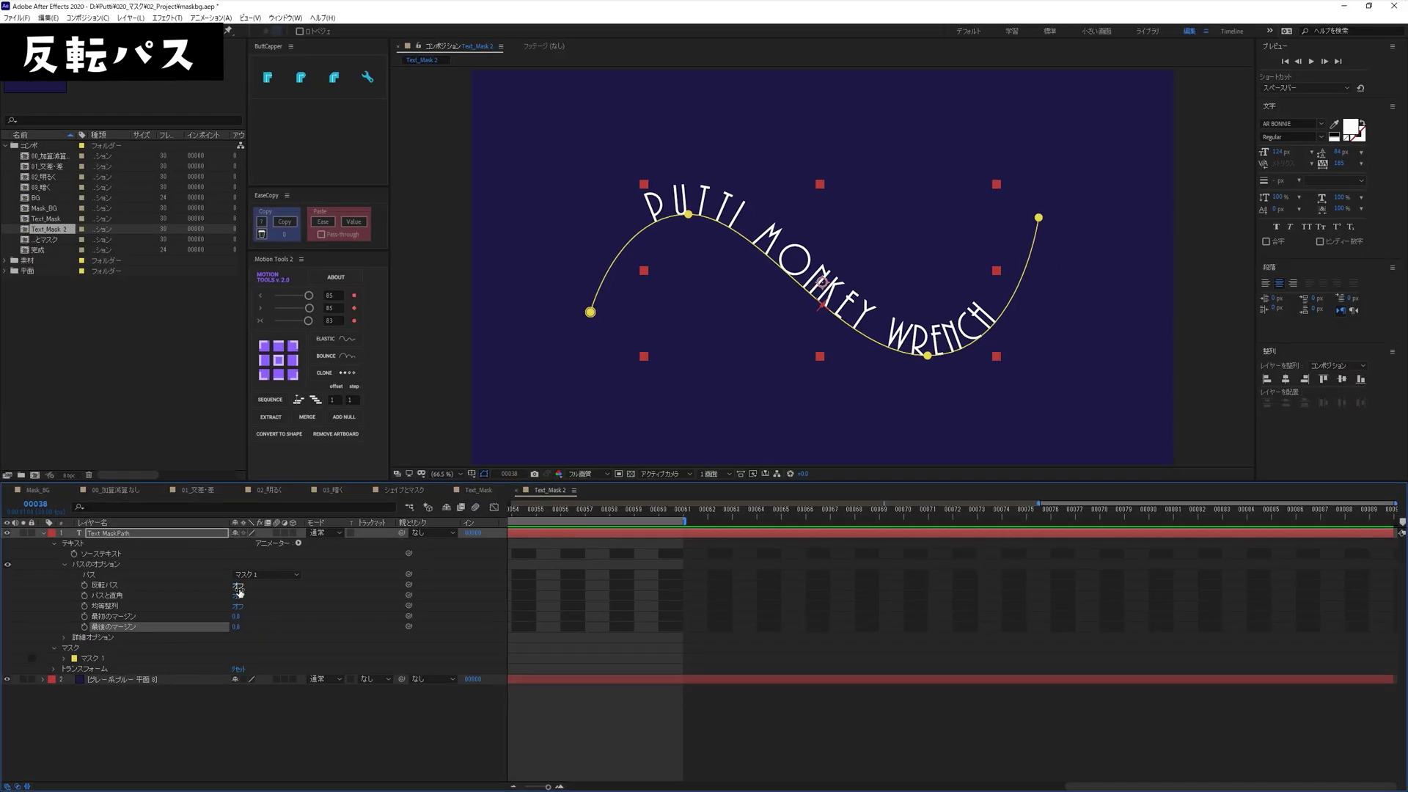
Toggle Reverse Path on and off twice to compare text direction, ending off.
left_click(238, 586)
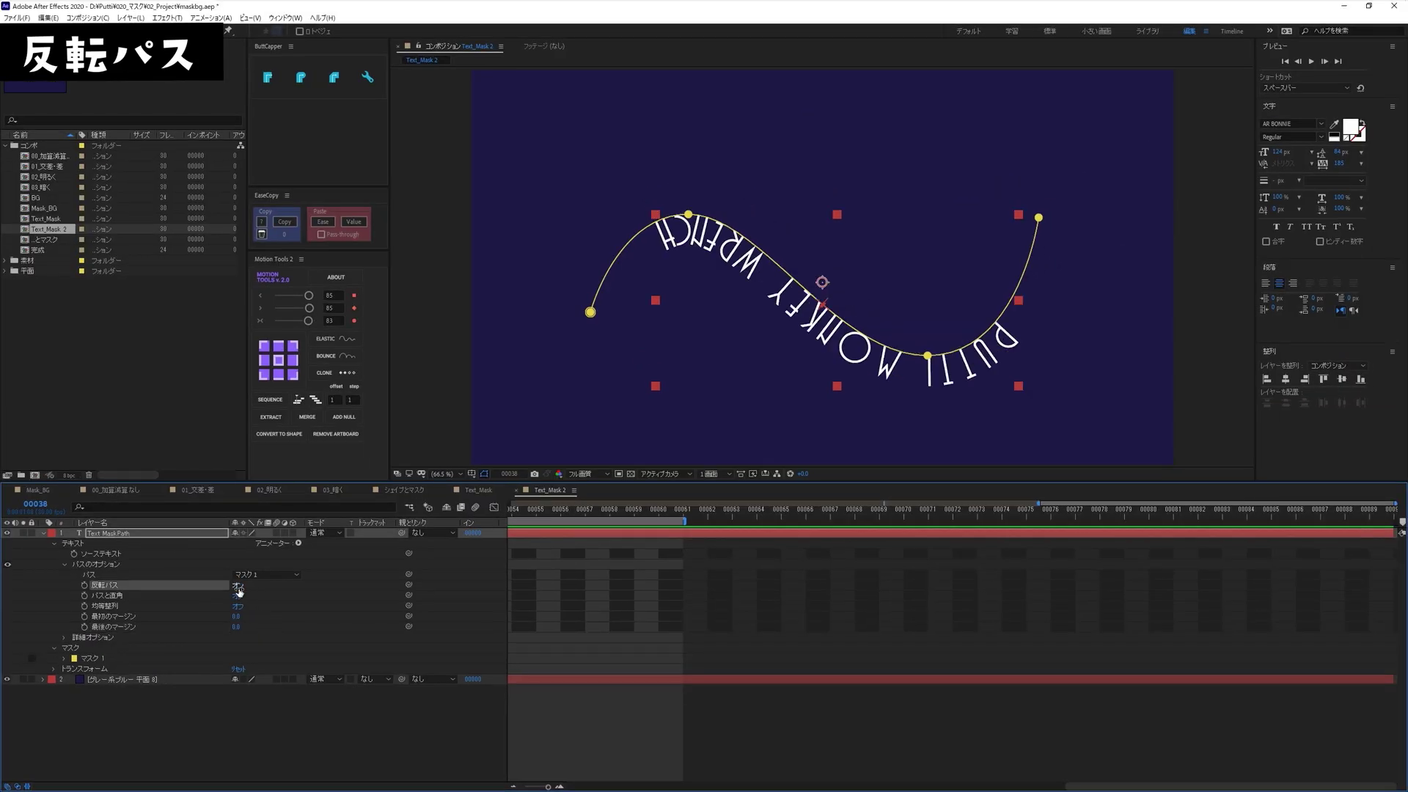
left_click(238, 586)
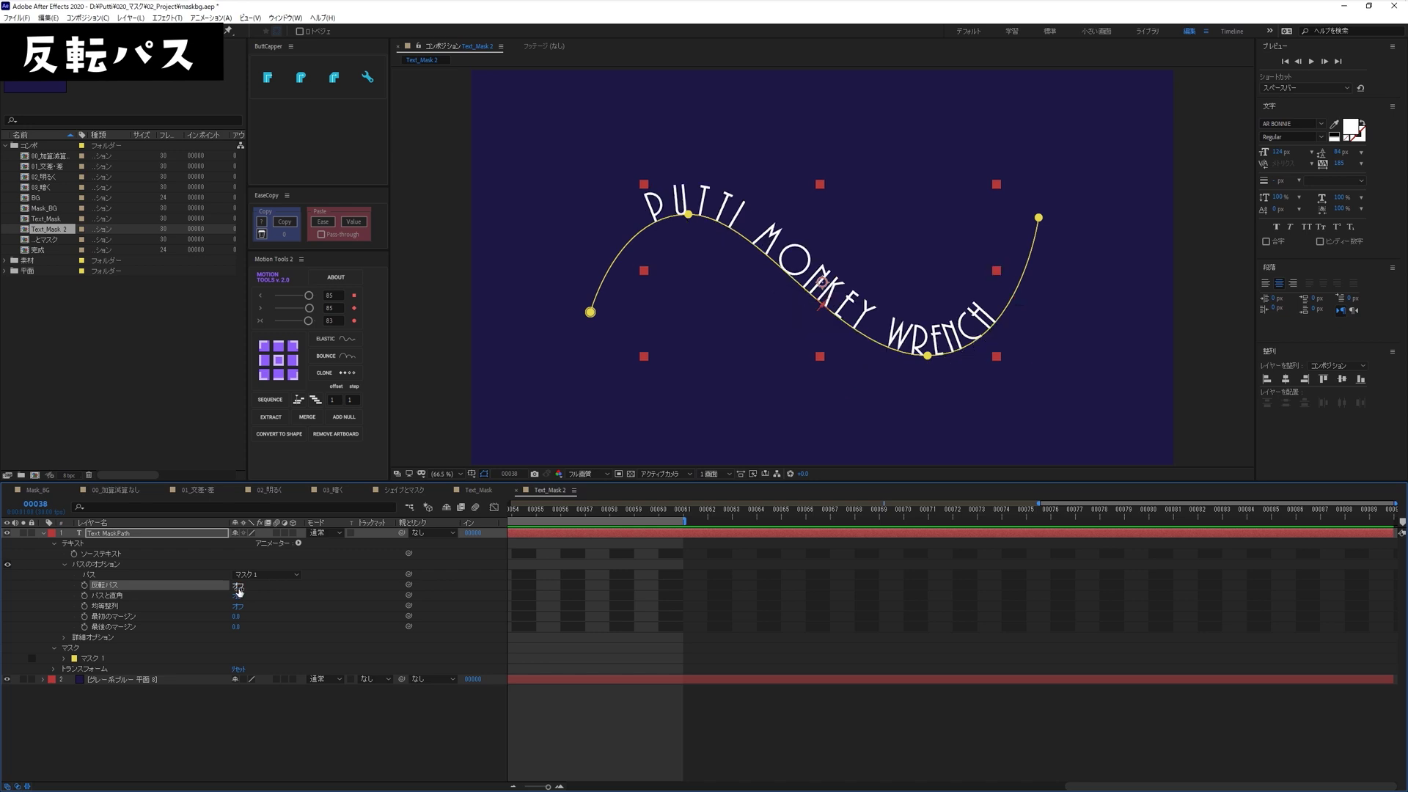
left_click(239, 586)
left_click(238, 586)
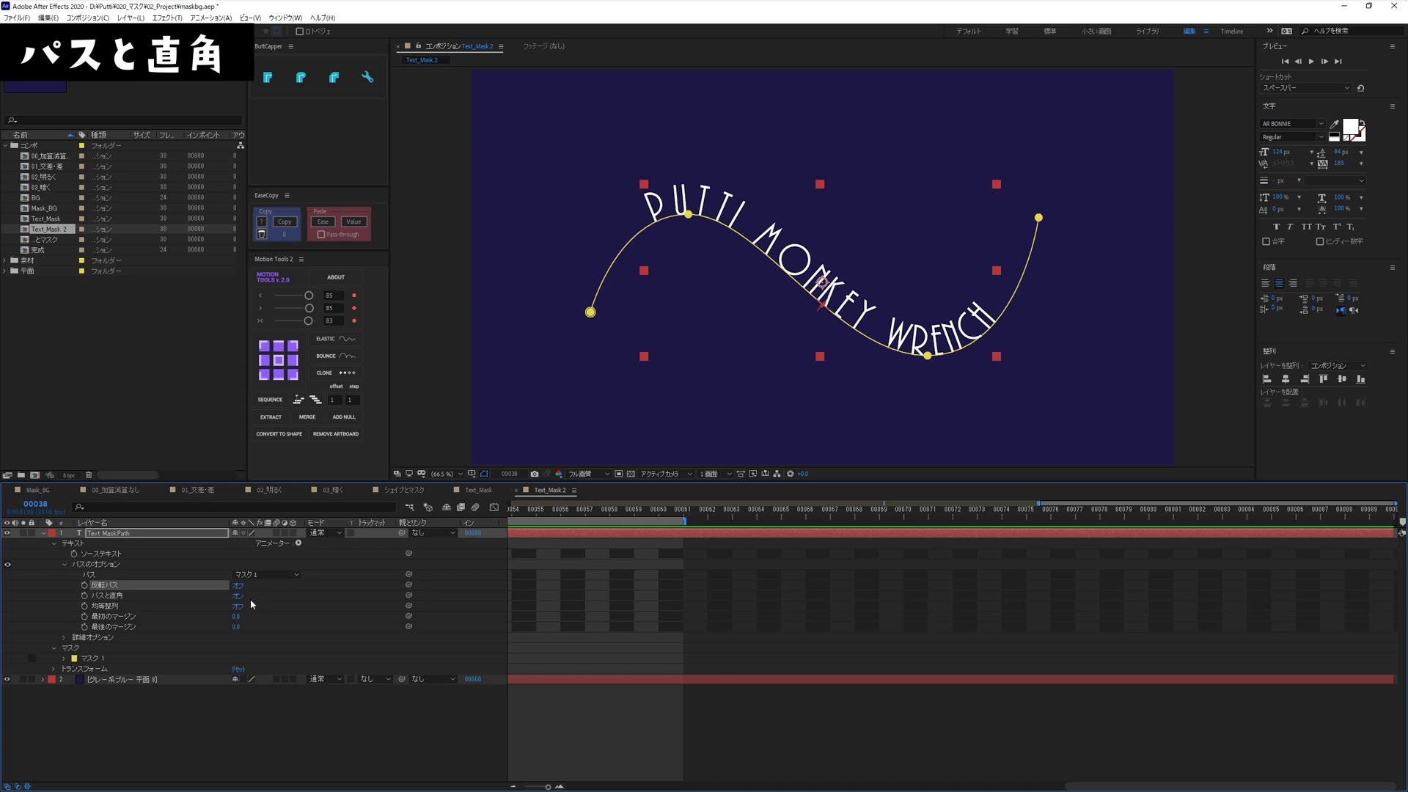
Compare Perpendicular To Path off and on, leave it on, and turn Force Alignment on.
left_click(238, 596)
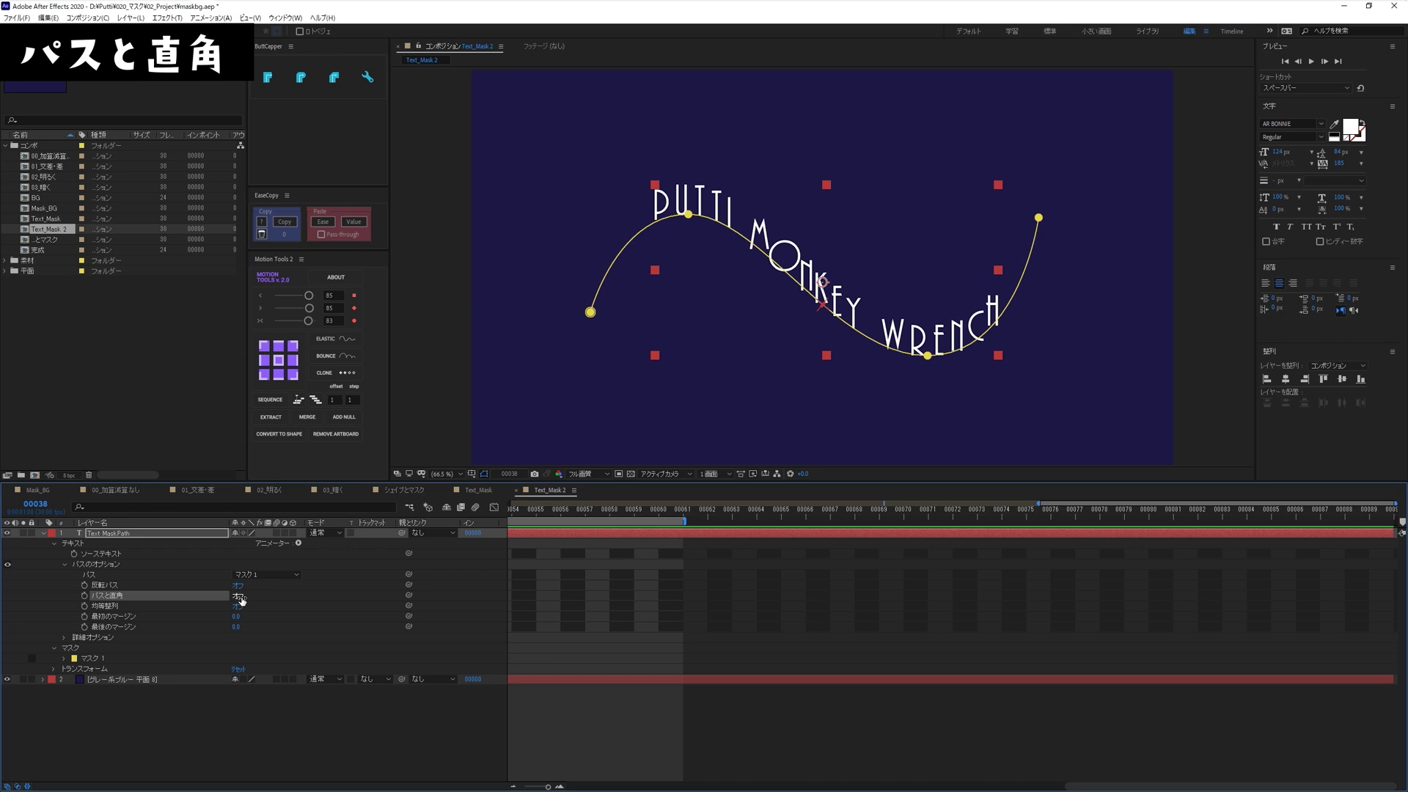
left_click(240, 597)
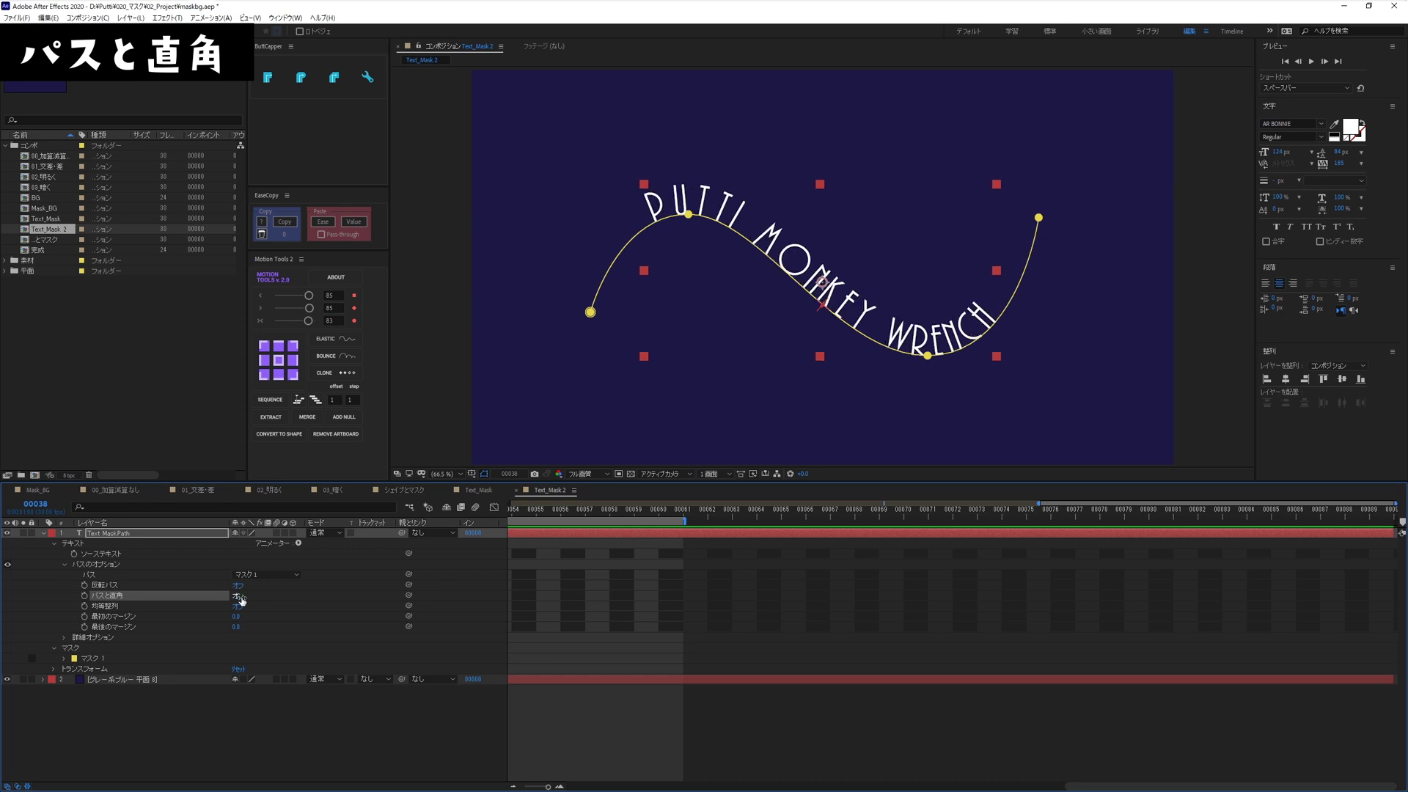
left_click(239, 596)
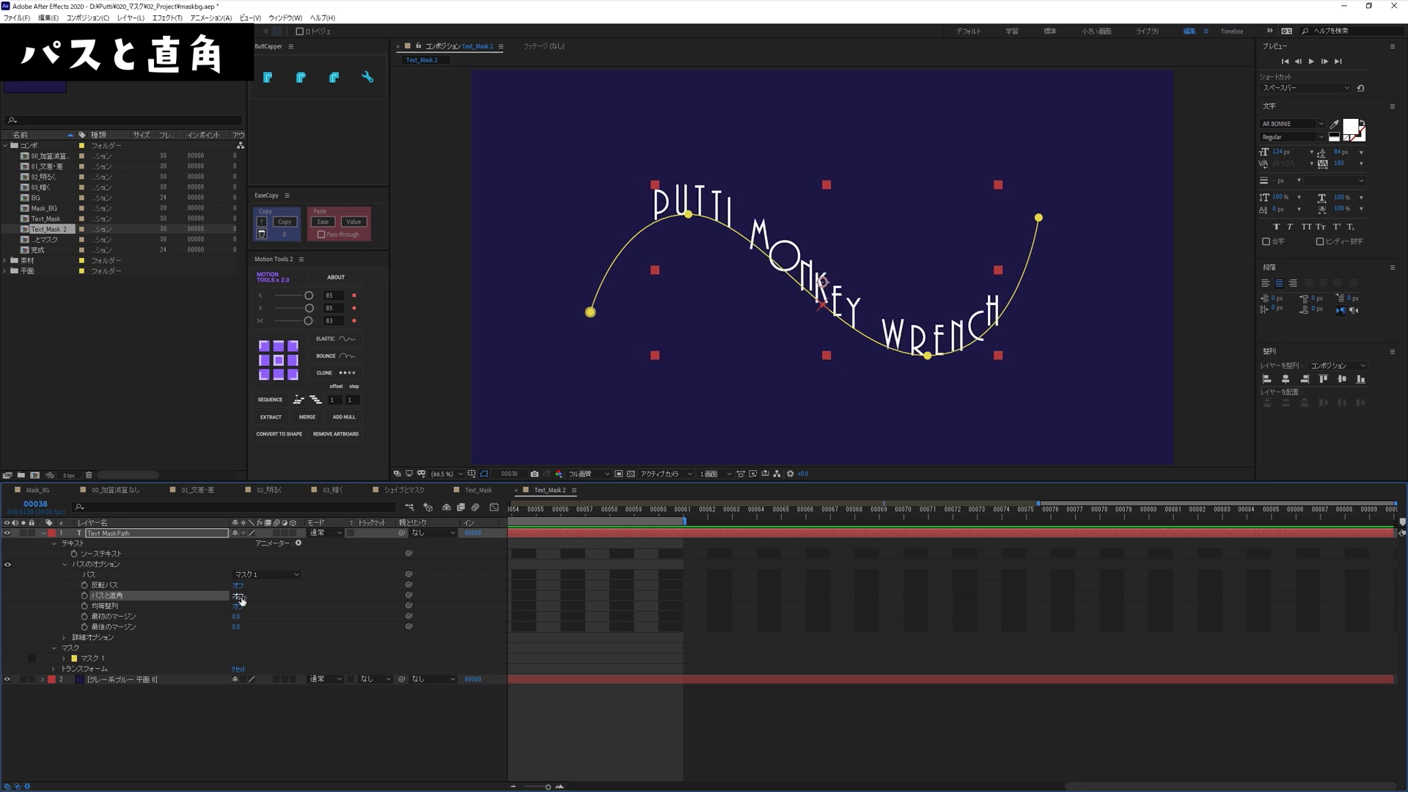
left_click(239, 596)
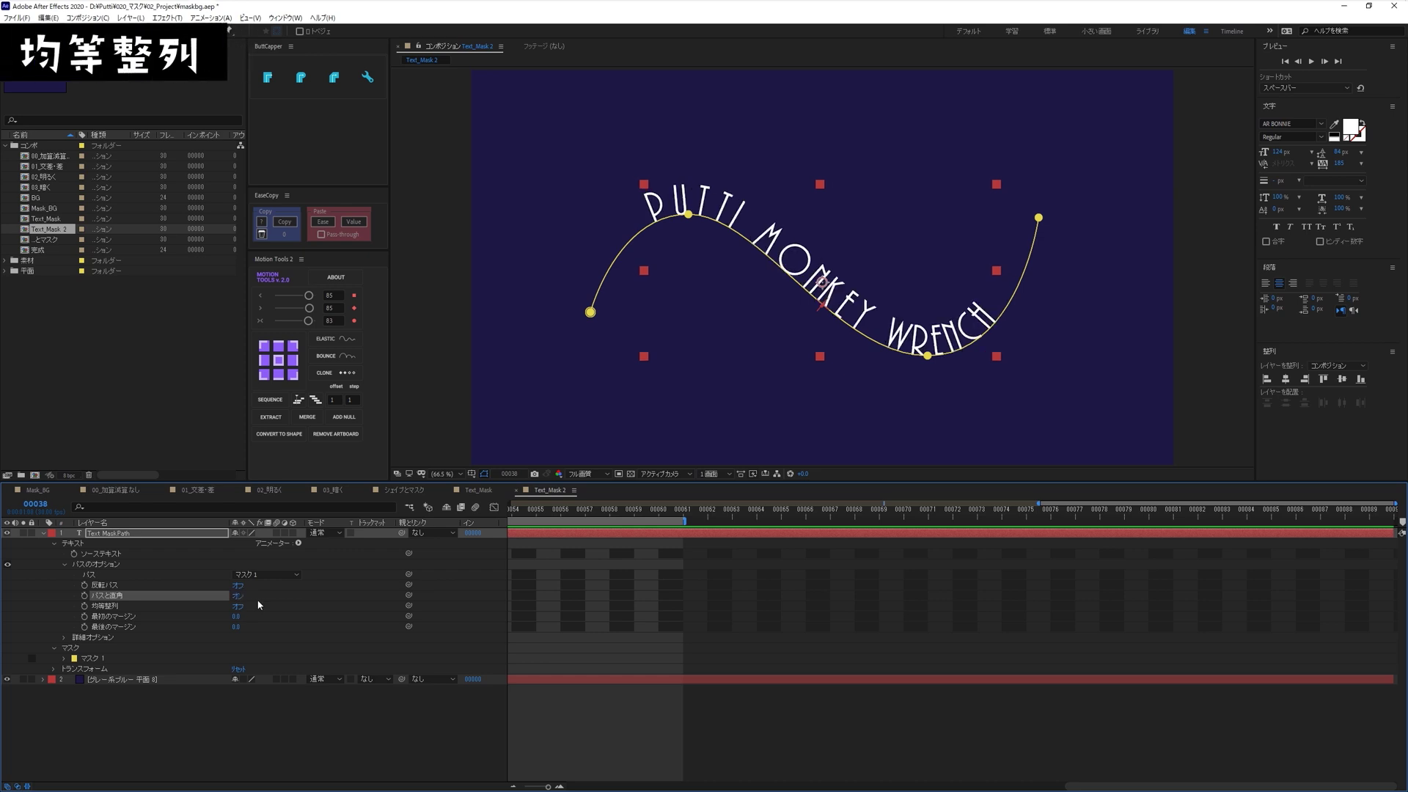
left_click(237, 607)
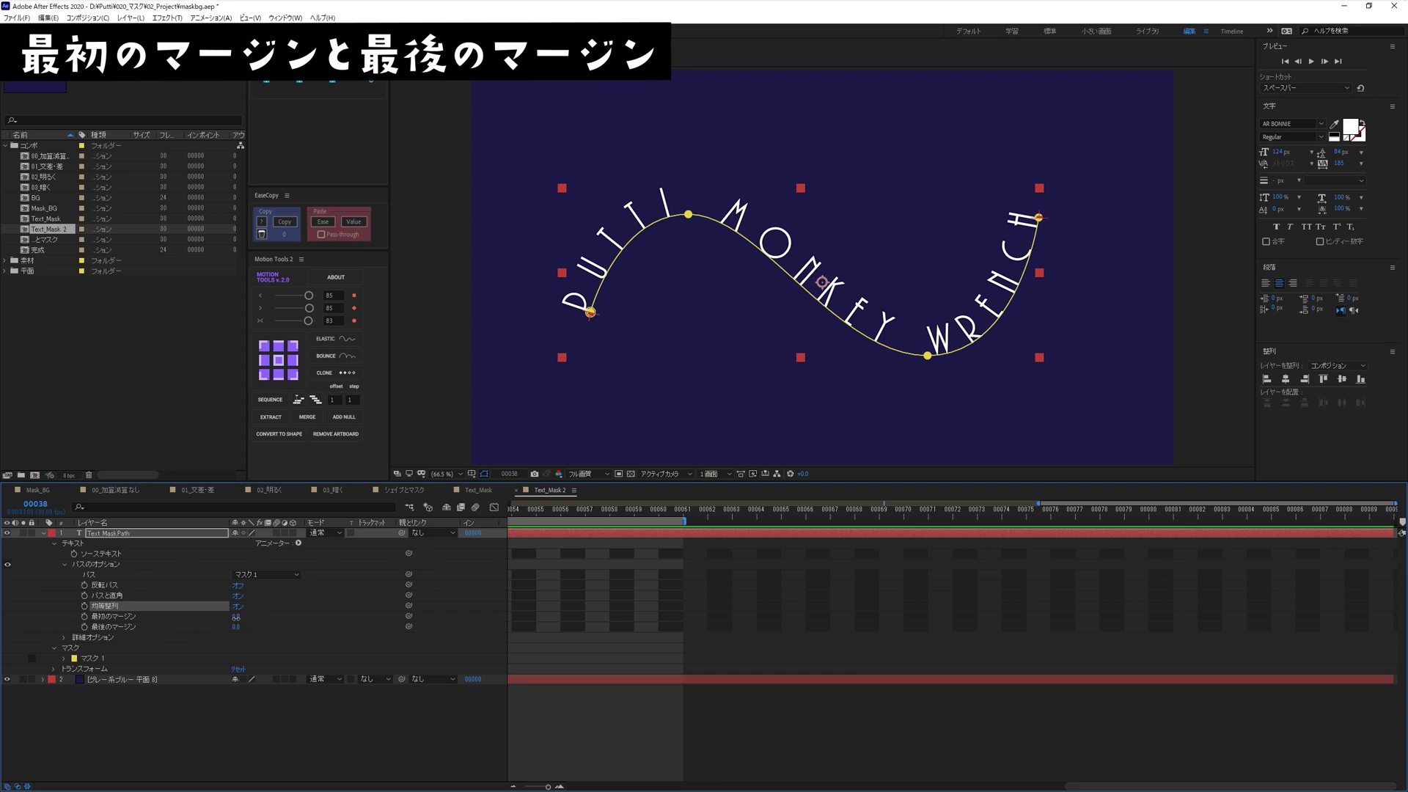
Scrub First Margin to shift the text along the path, then undo it back to 0.
mouse_move(236, 616)
left_mouse_down()
mouse_move(678, 607)
mouse_move(237, 610)
mouse_move(468, 587)
mouse_move(110, 655)
mouse_move(341, 620)
left_mouse_up()
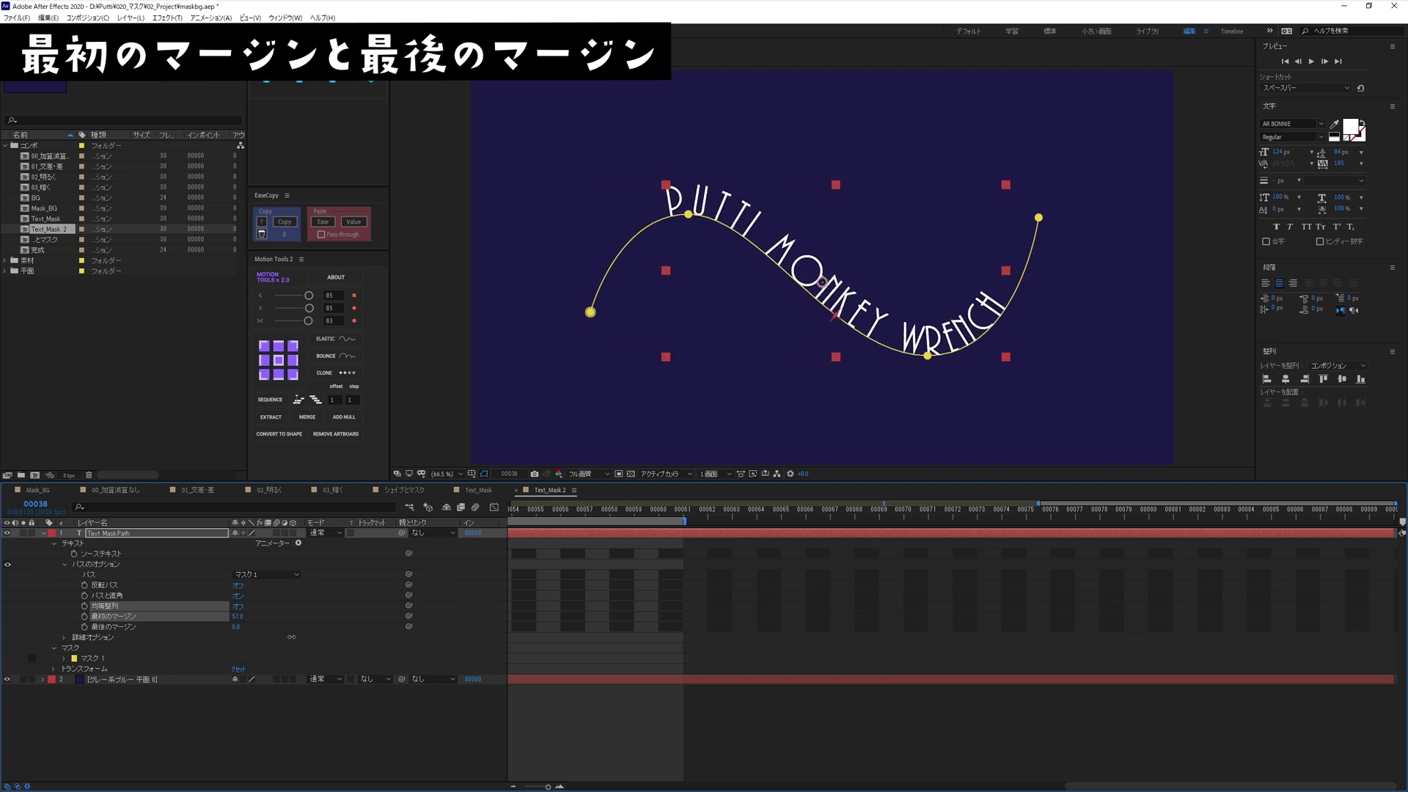
key("ctrl+z")
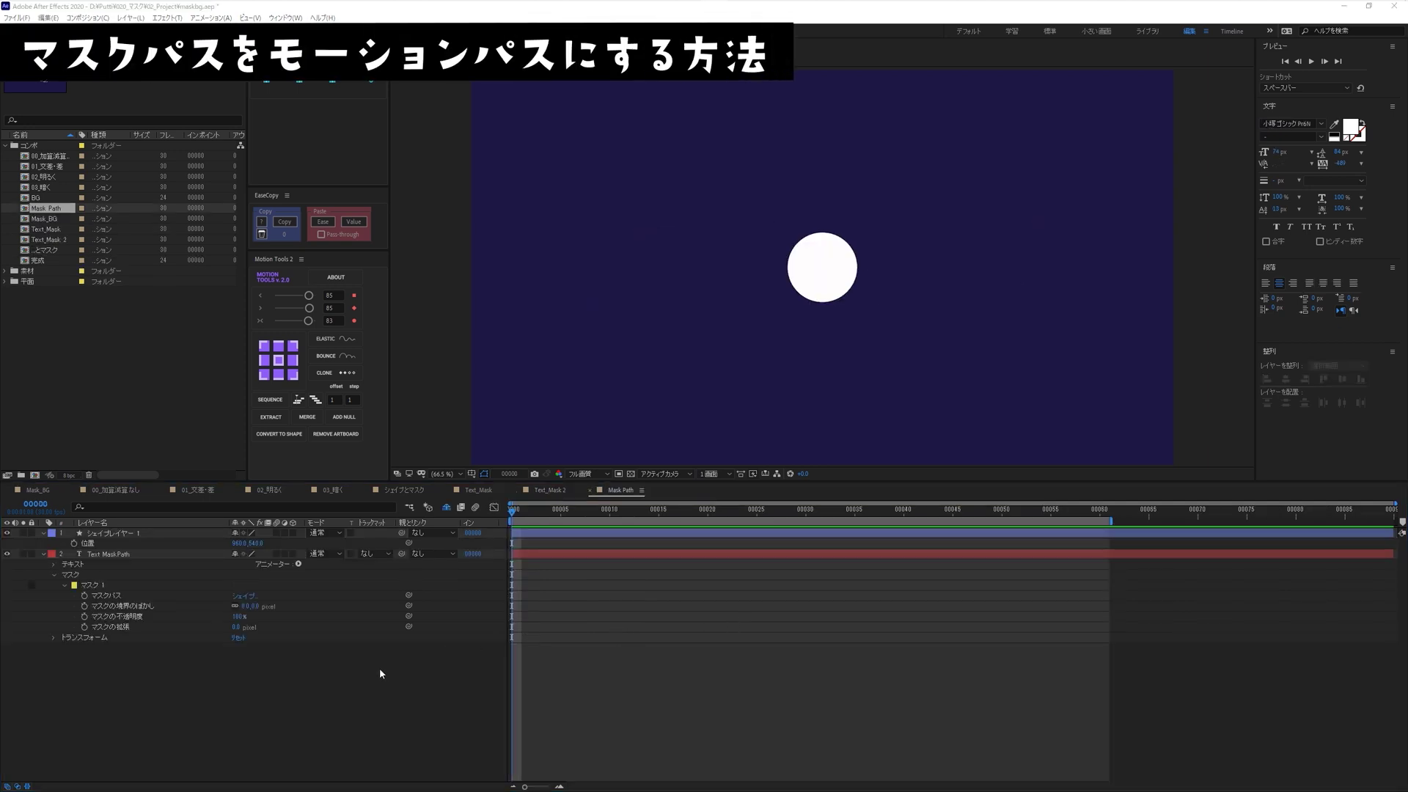
Paste the text layer's wavy Mask Path into the white circle's Position, then preview its motion.
left_click(111, 555)
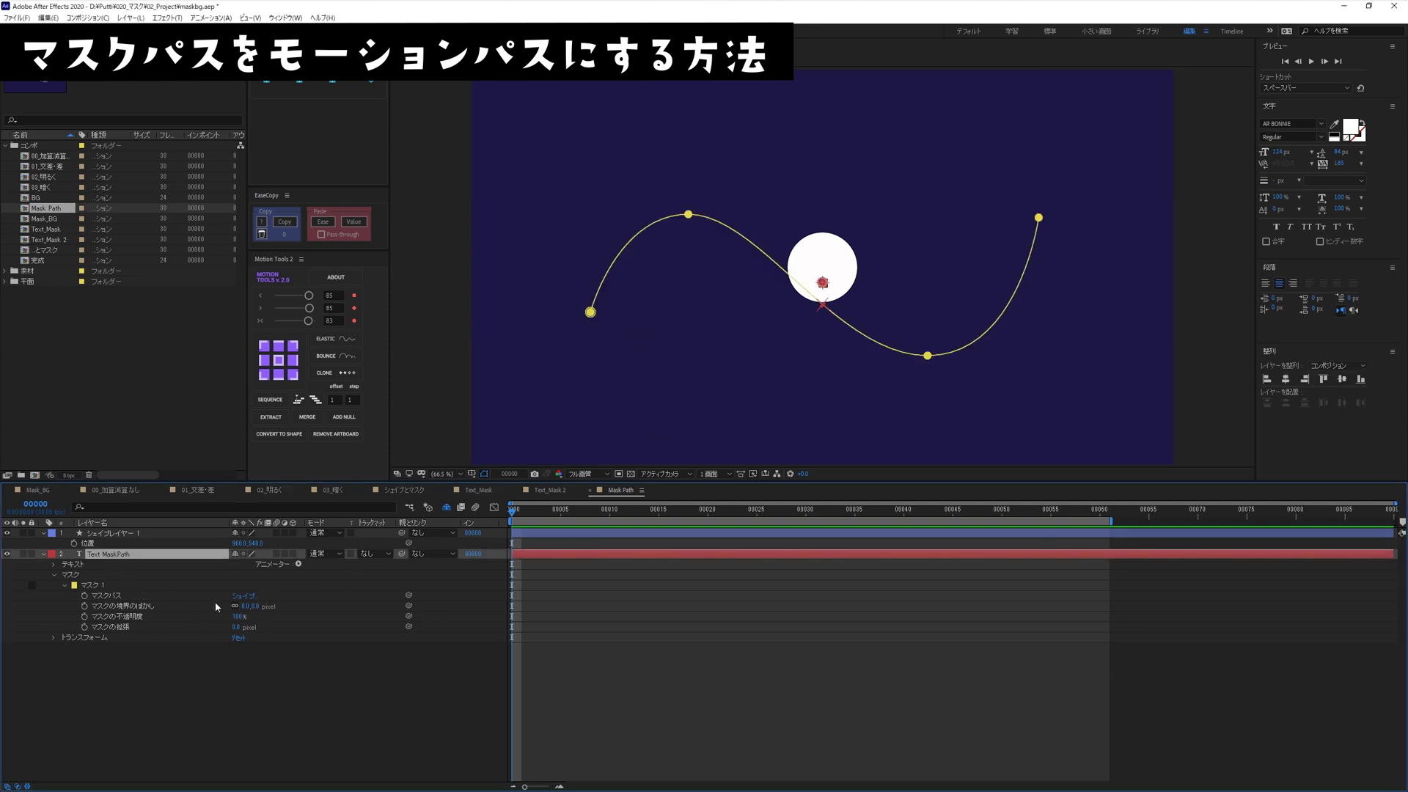
left_click(118, 597)
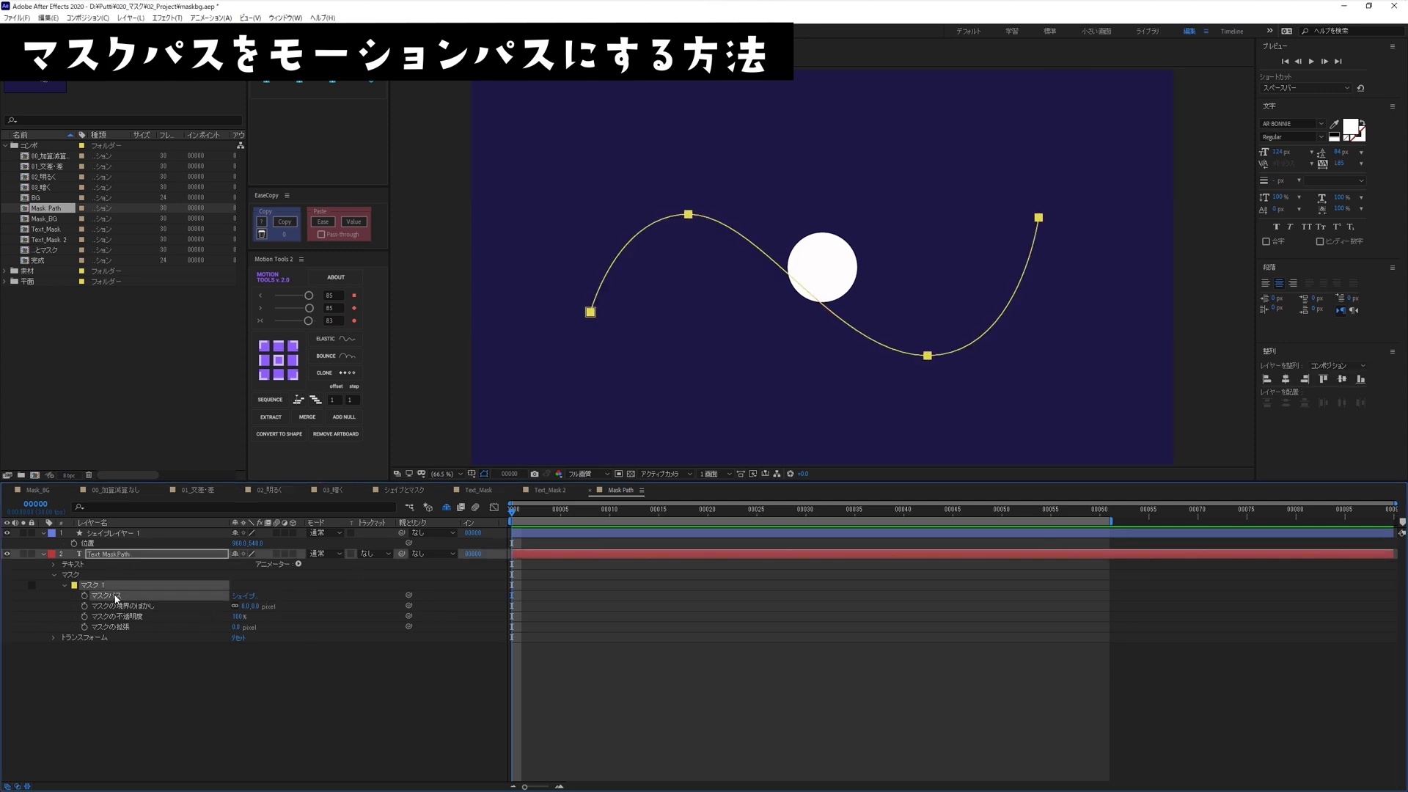
left_click(88, 544)
key("ctrl+v")
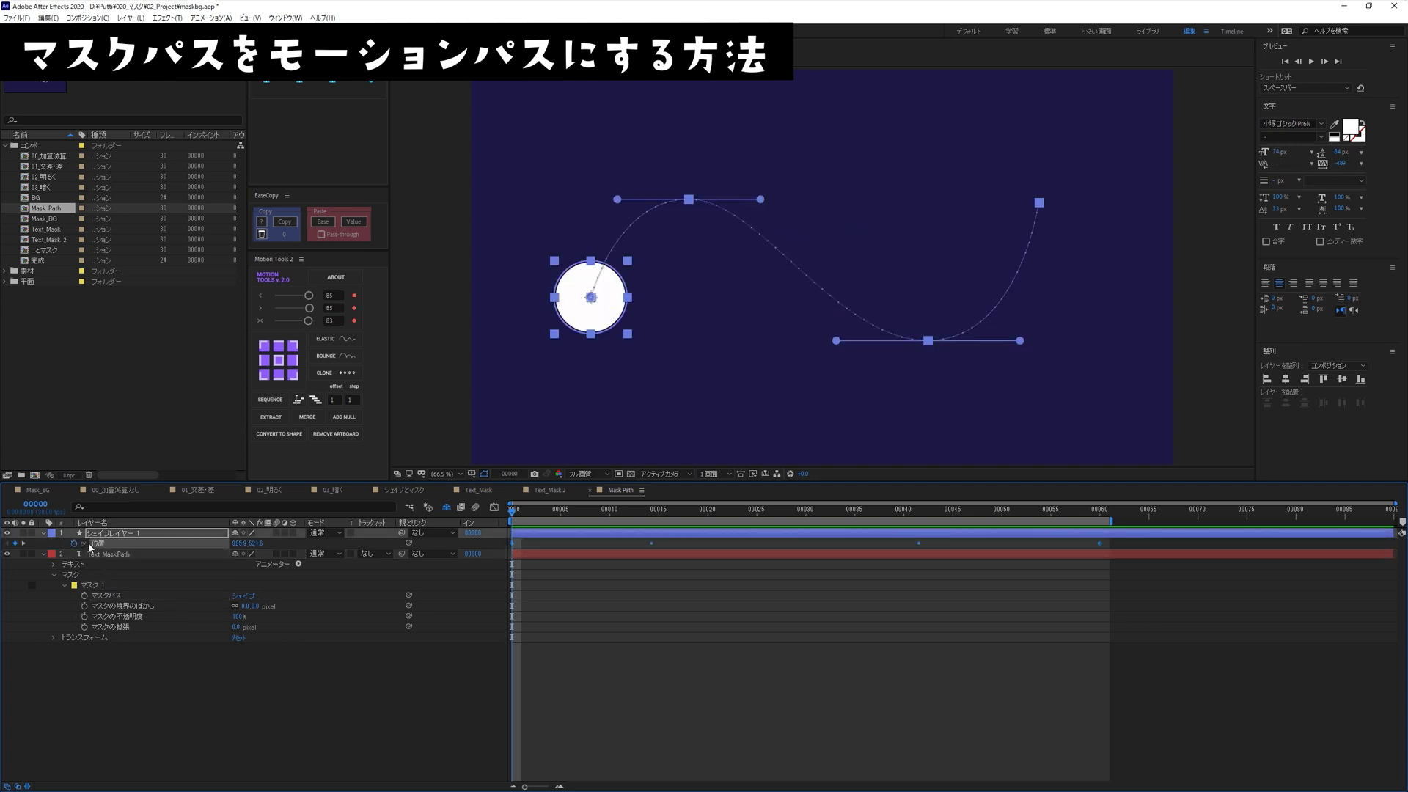
key("space")
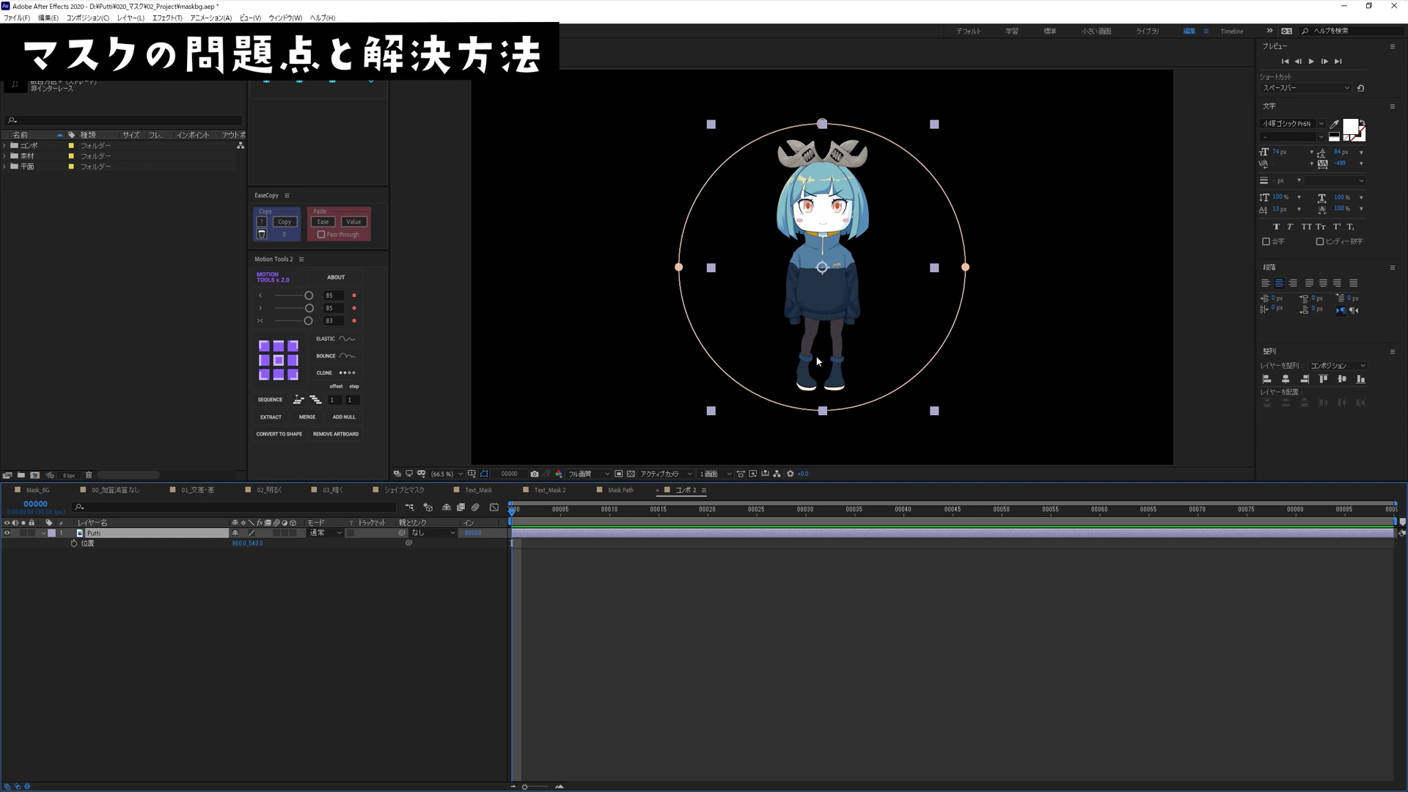
mouse_move(830, 333)
left_mouse_down()
mouse_move(798, 322)
mouse_move(796, 376)
mouse_move(792, 332)
left_mouse_up()
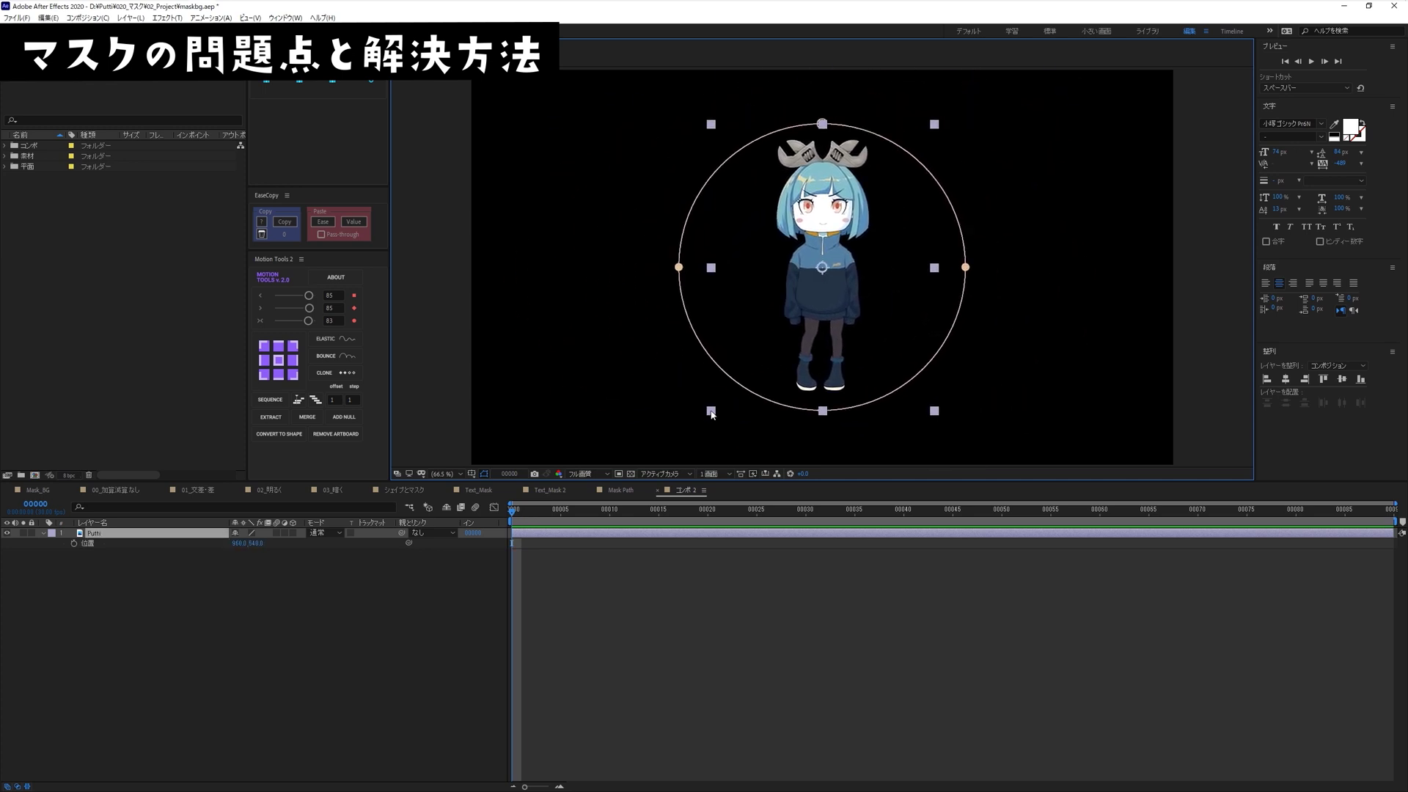
left_click_drag(710, 411, 745, 379)
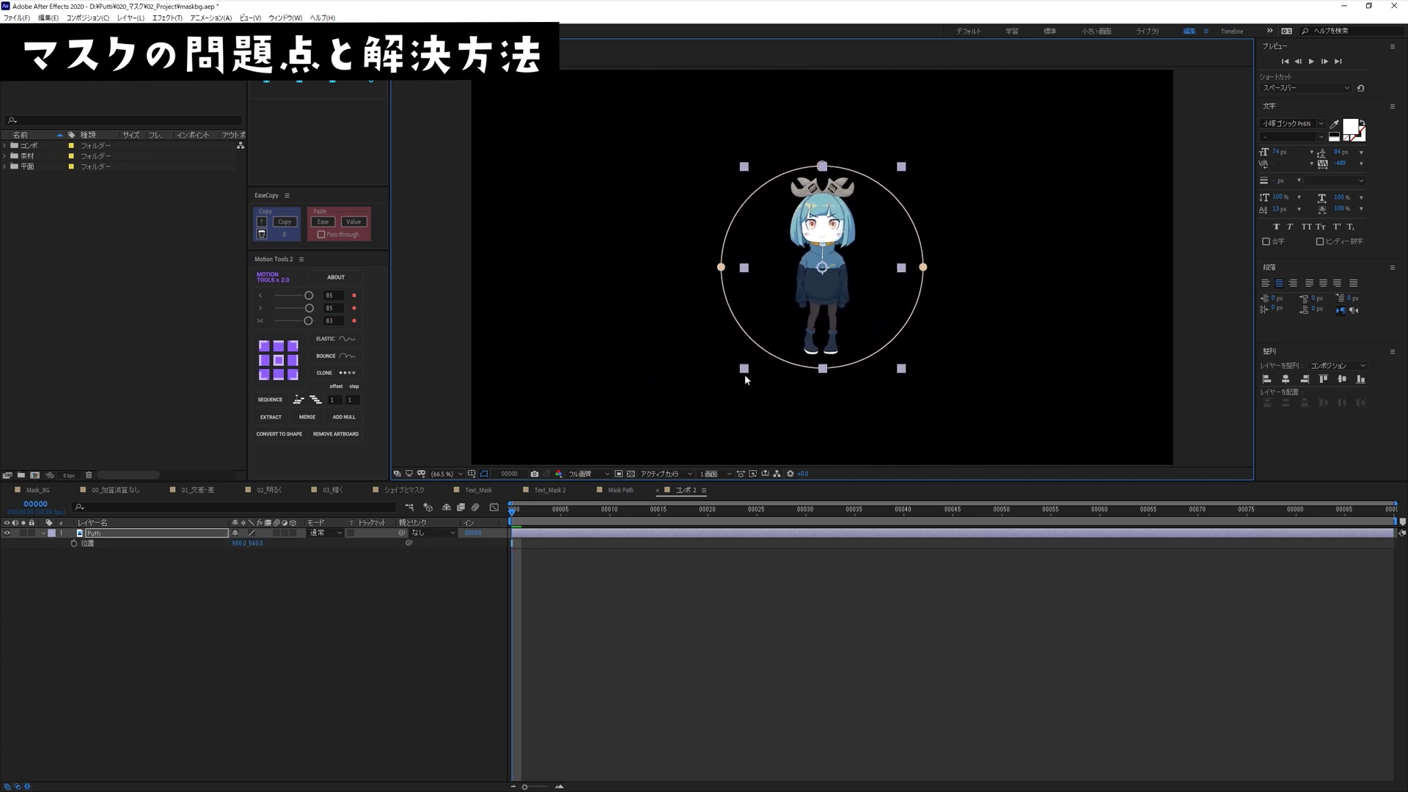
key("ctrl+z")
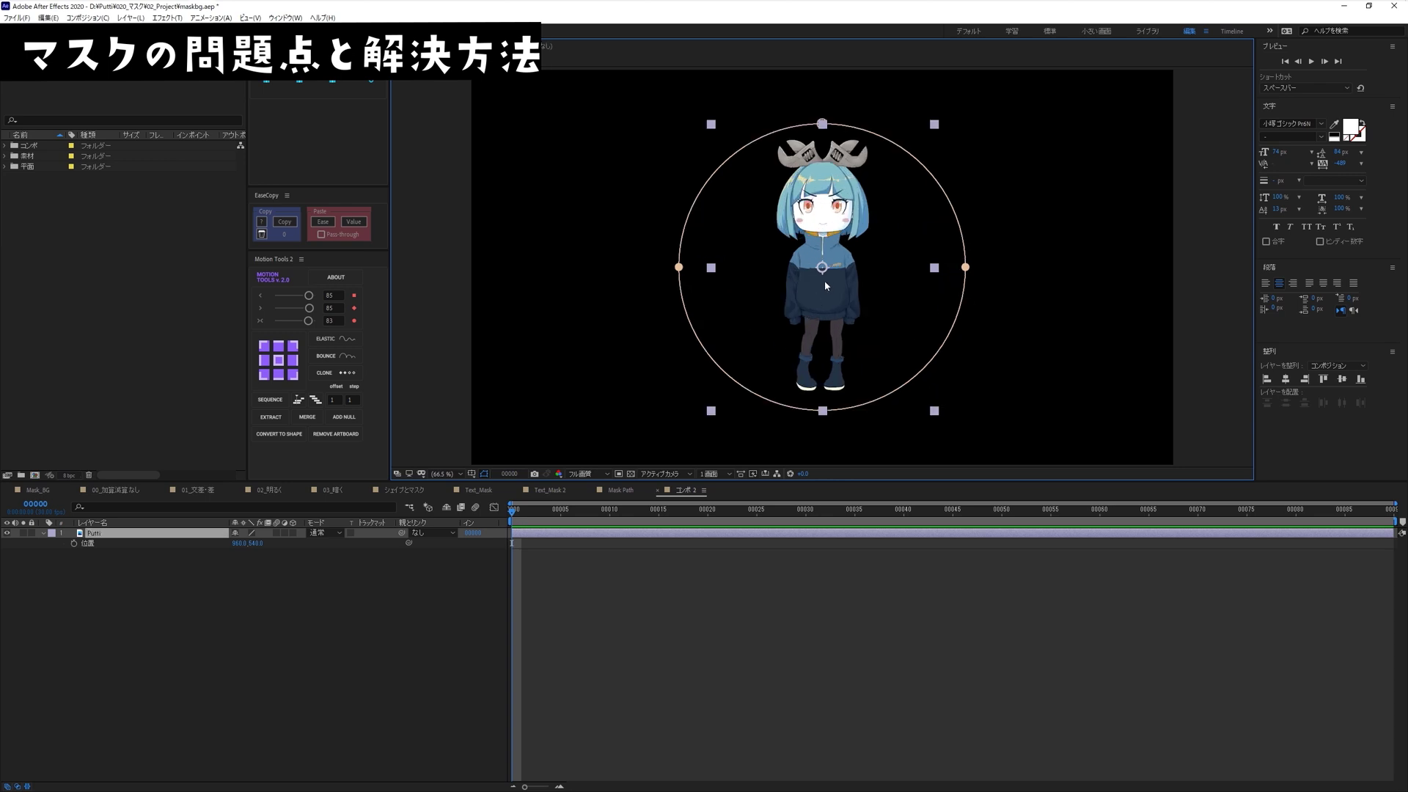
mouse_move(824, 281)
left_mouse_down()
mouse_move(645, 289)
mouse_move(968, 268)
left_mouse_up()
key("ctrl+Home")
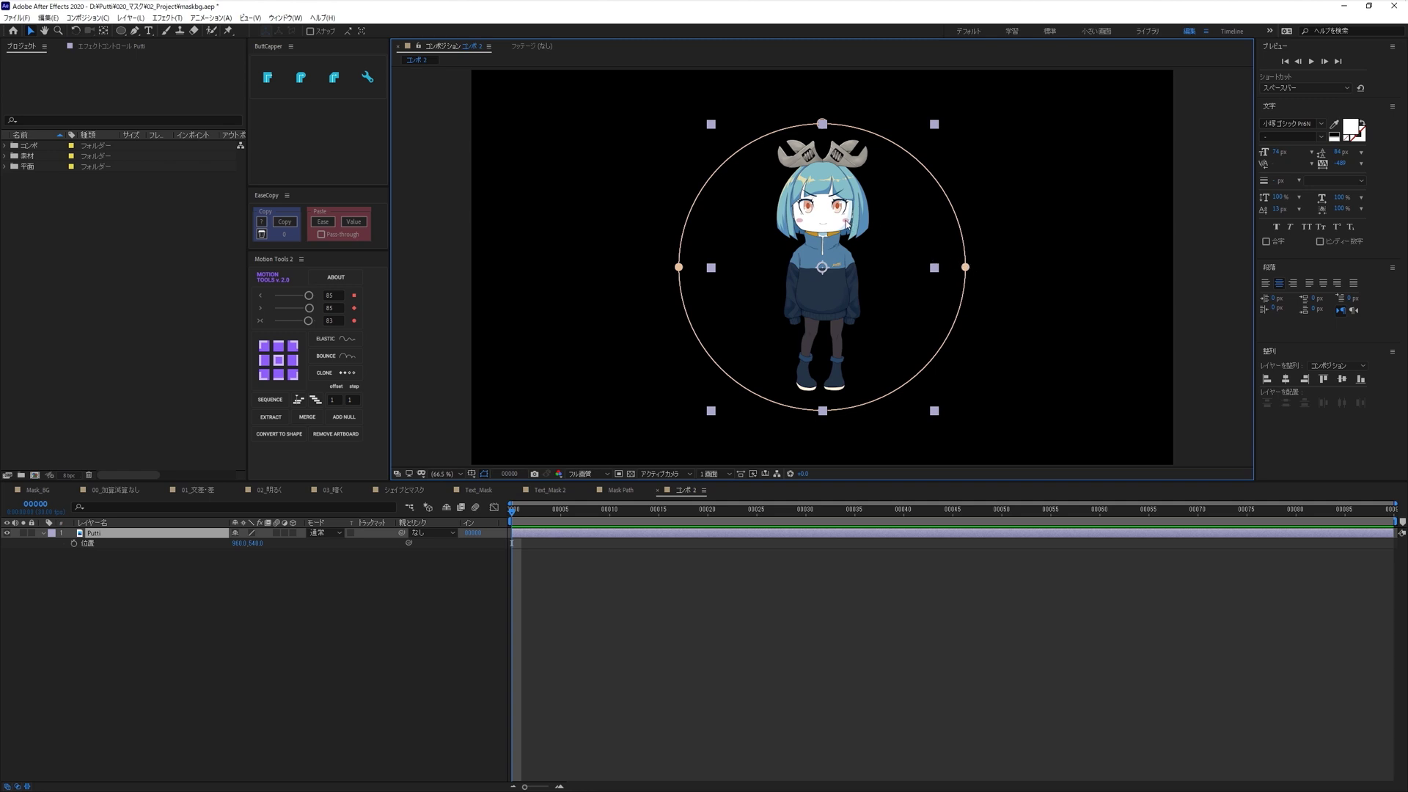
With the Pan Behind tool (Y), slide the character lower-right behind the fixed circular mask.
key("y")
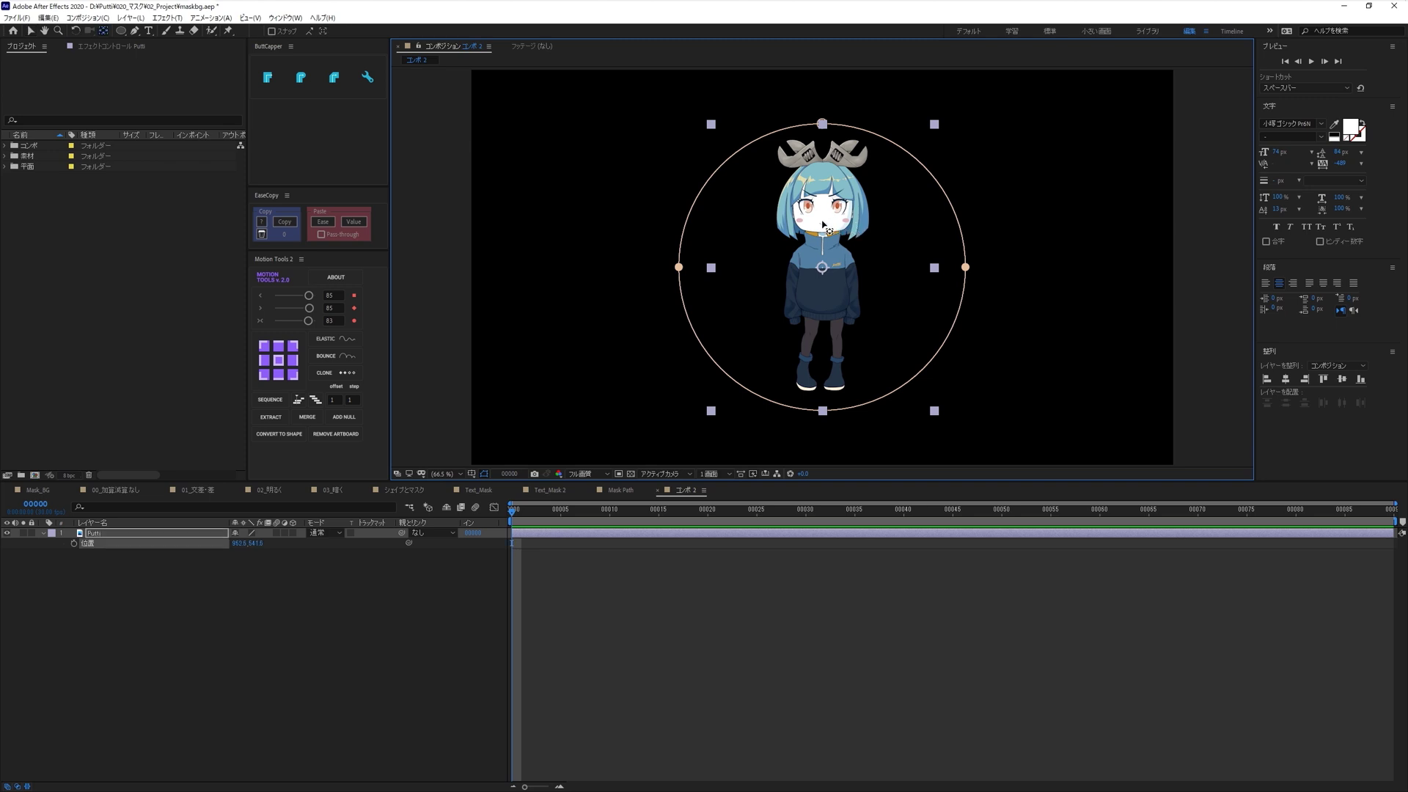
mouse_move(831, 228)
left_mouse_down()
mouse_move(712, 211)
mouse_move(774, 332)
left_mouse_up()
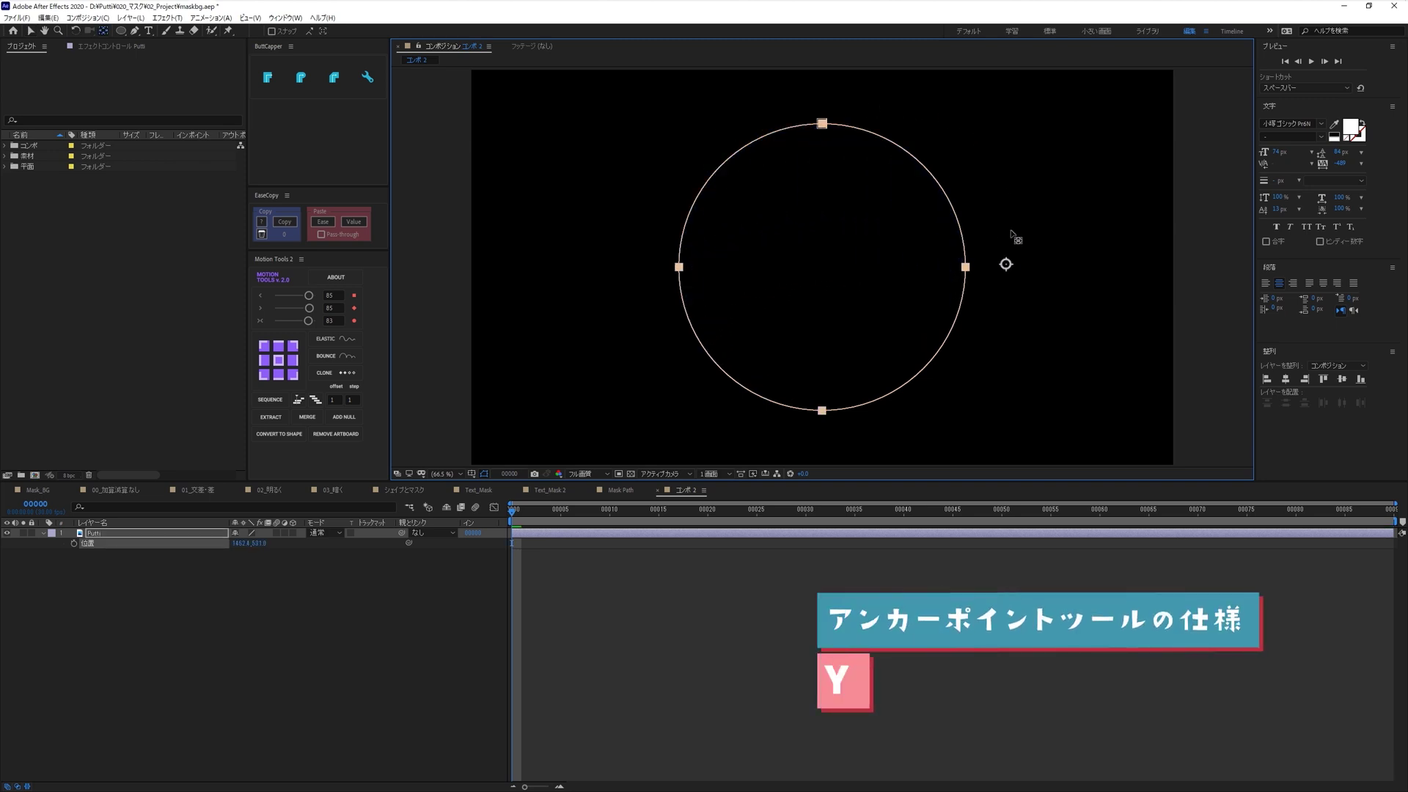
key("ctrl+z")
key("ctrl+z")
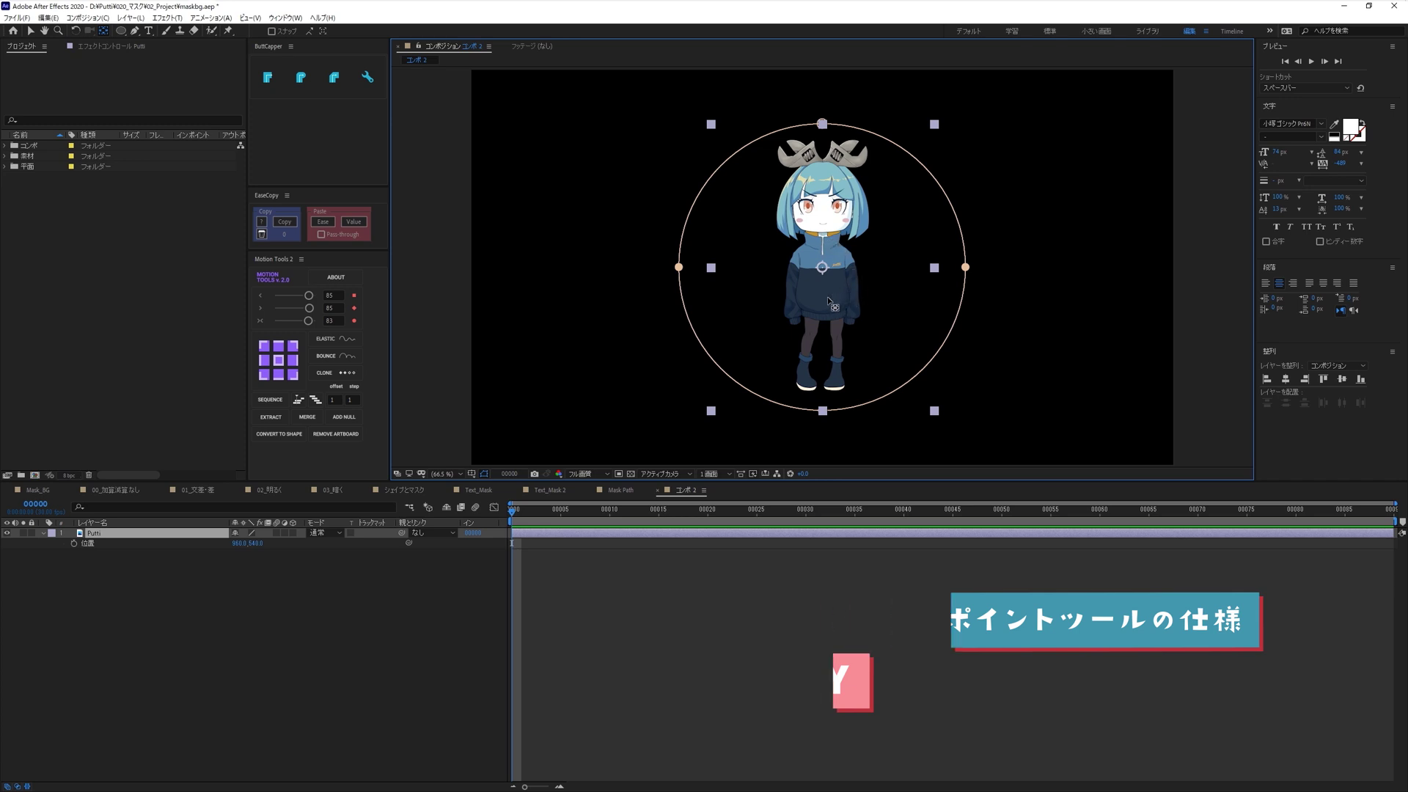
mouse_move(854, 299)
left_mouse_down()
mouse_move(891, 301)
mouse_move(591, 377)
mouse_move(795, 277)
mouse_move(916, 377)
left_mouse_up()
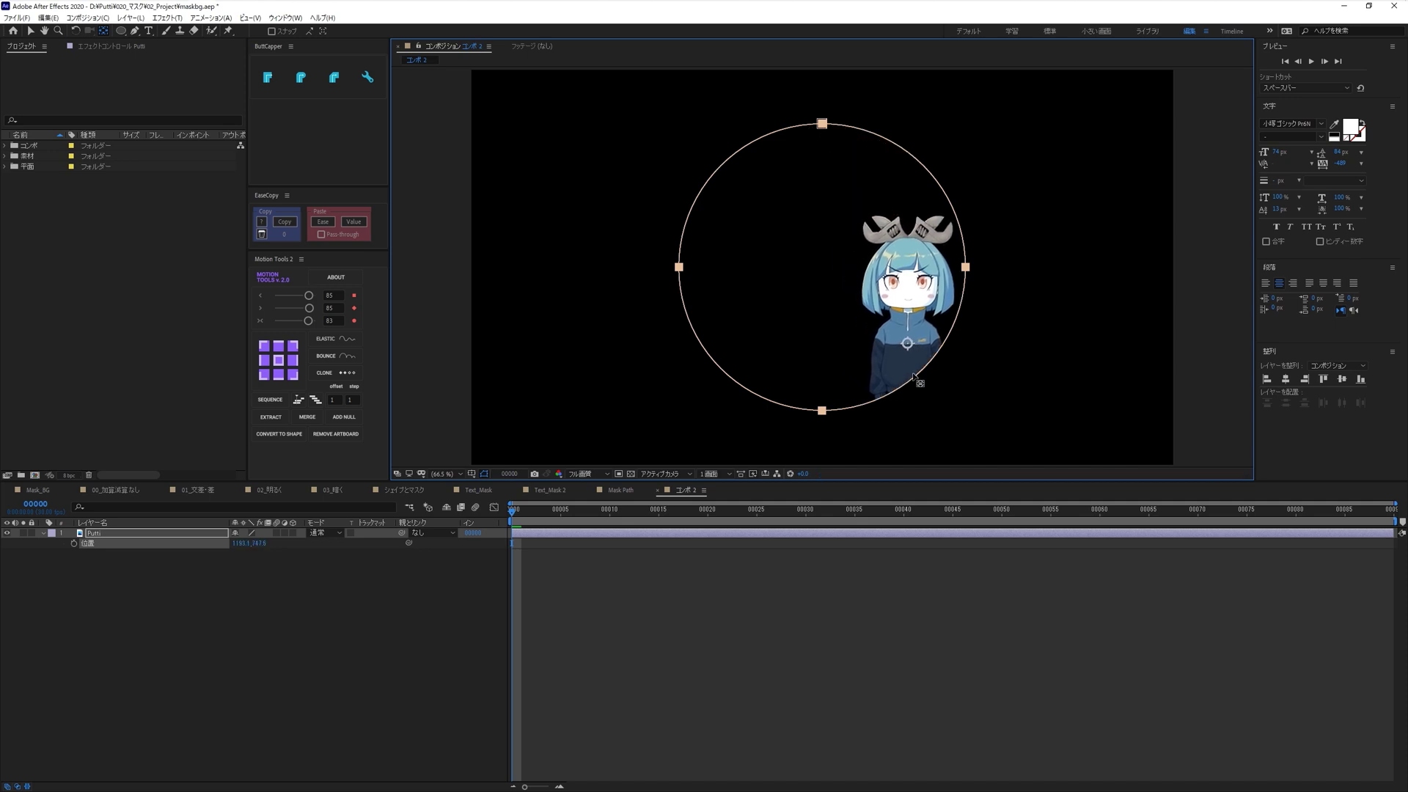